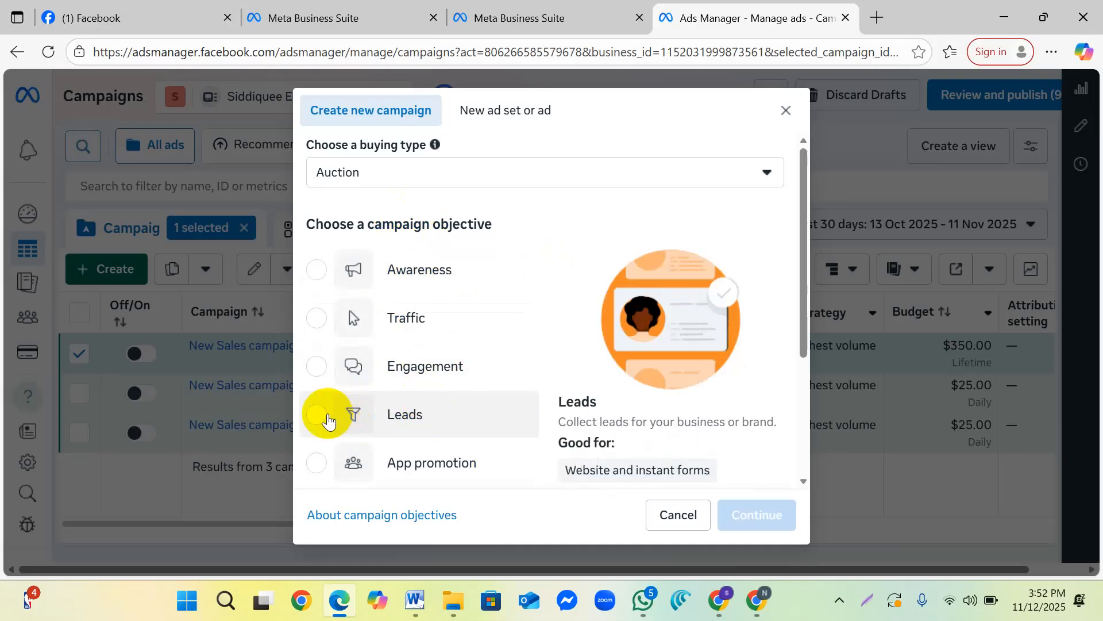
# Step: Create a new auction campaign with the Leads objective
pyautogui.click(322, 416)
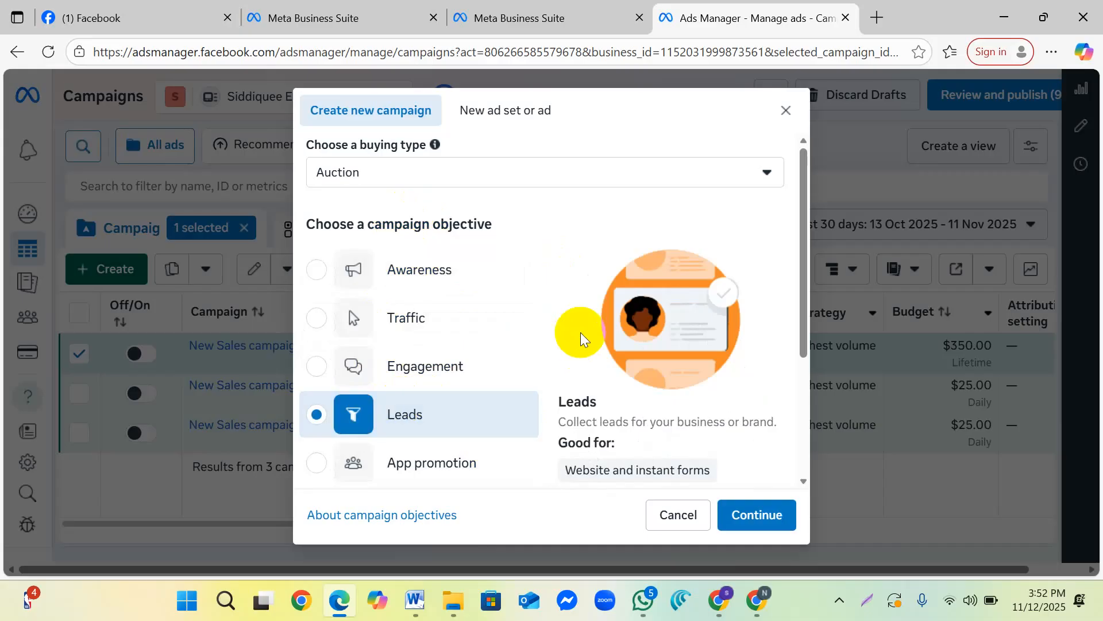
pyautogui.click(749, 523)
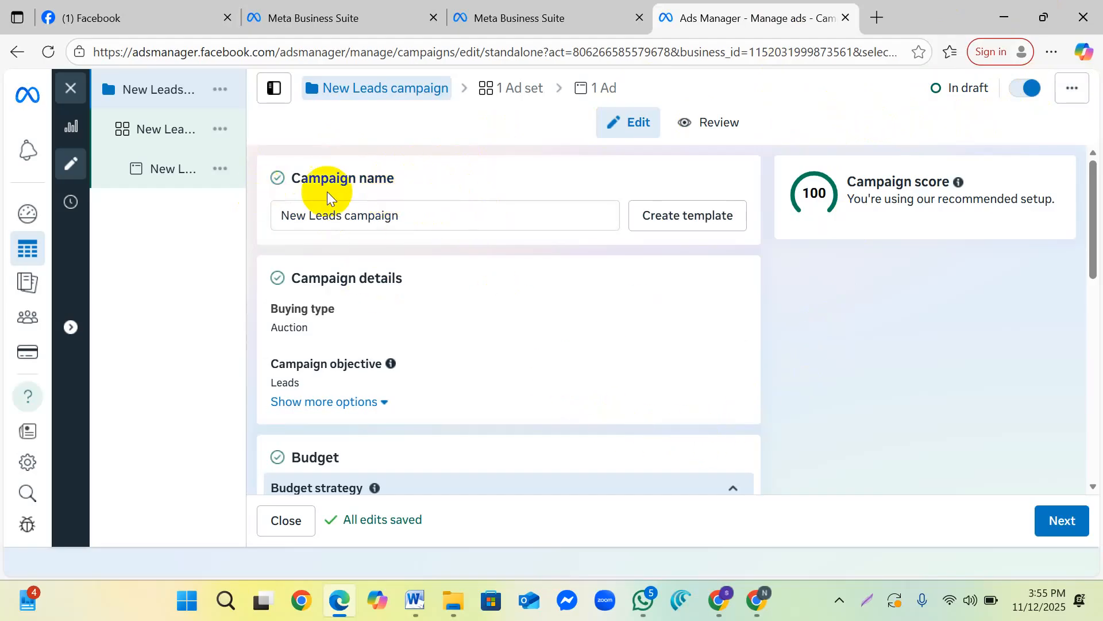
# Step: Rename the campaign by adding a hyphen and the account's name after "New Leads campaign"
pyautogui.moveTo(426, 216); pyautogui.dragTo(271, 217)
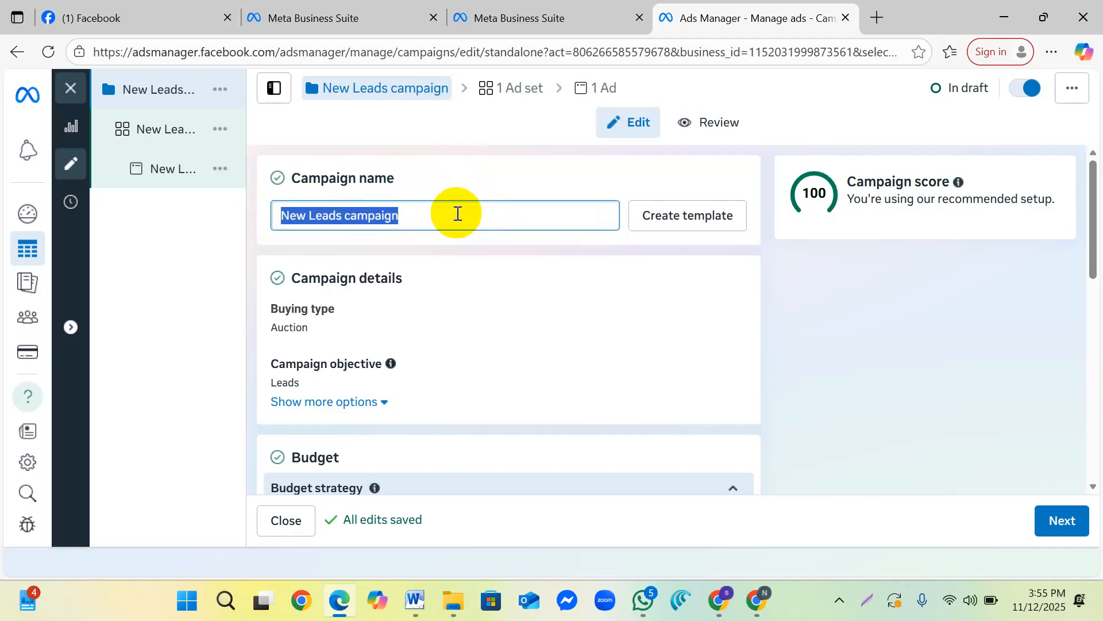
pyautogui.click(435, 220)
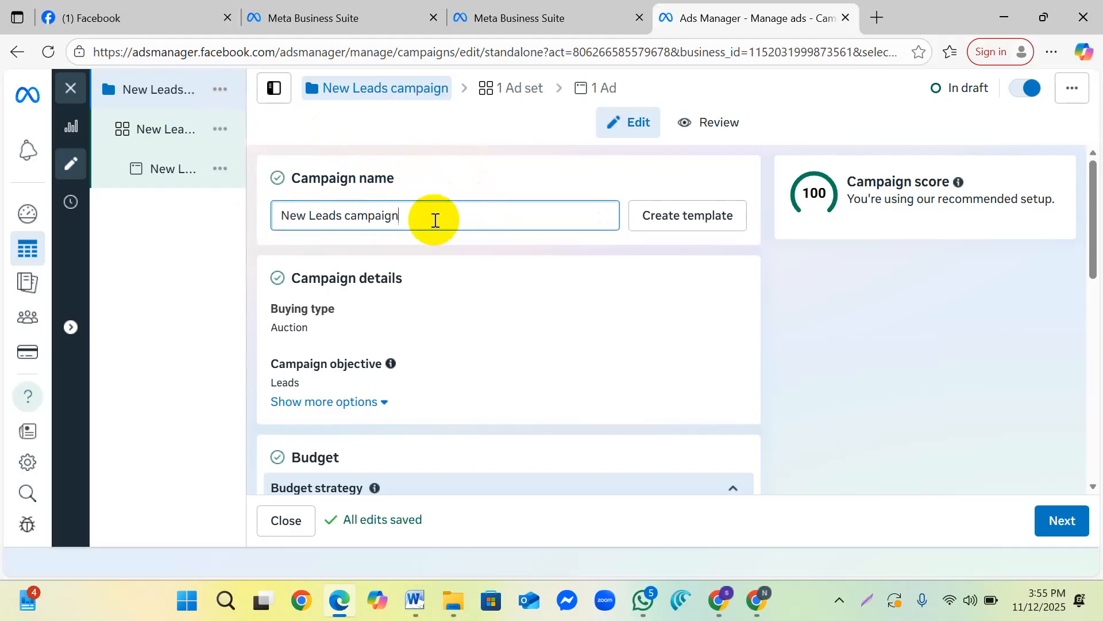
pyautogui.write('-')
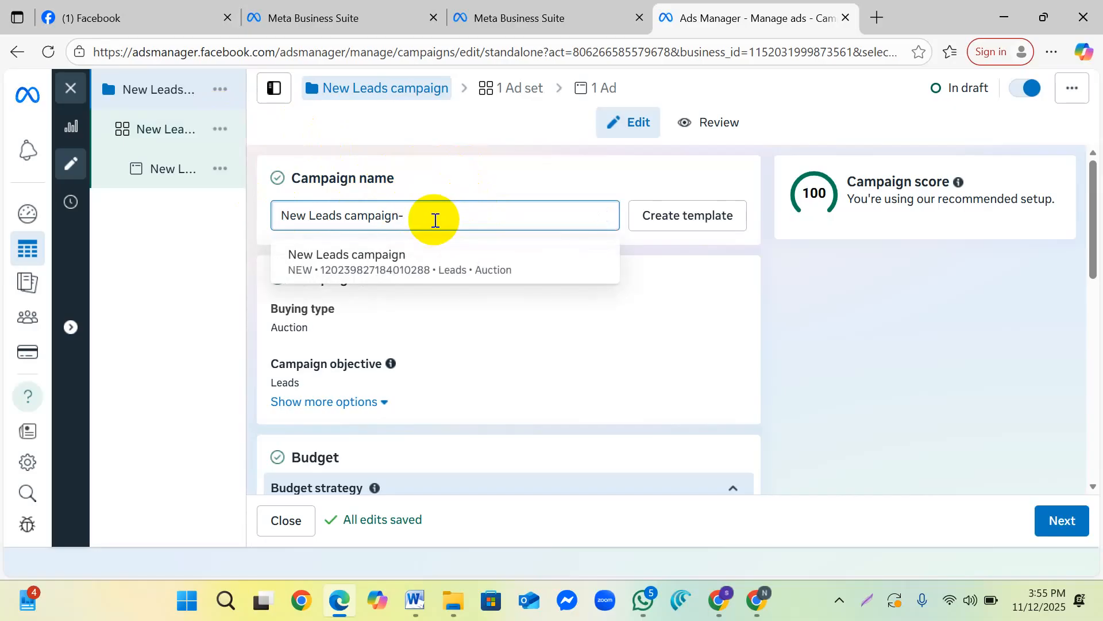
pyautogui.write('lead')
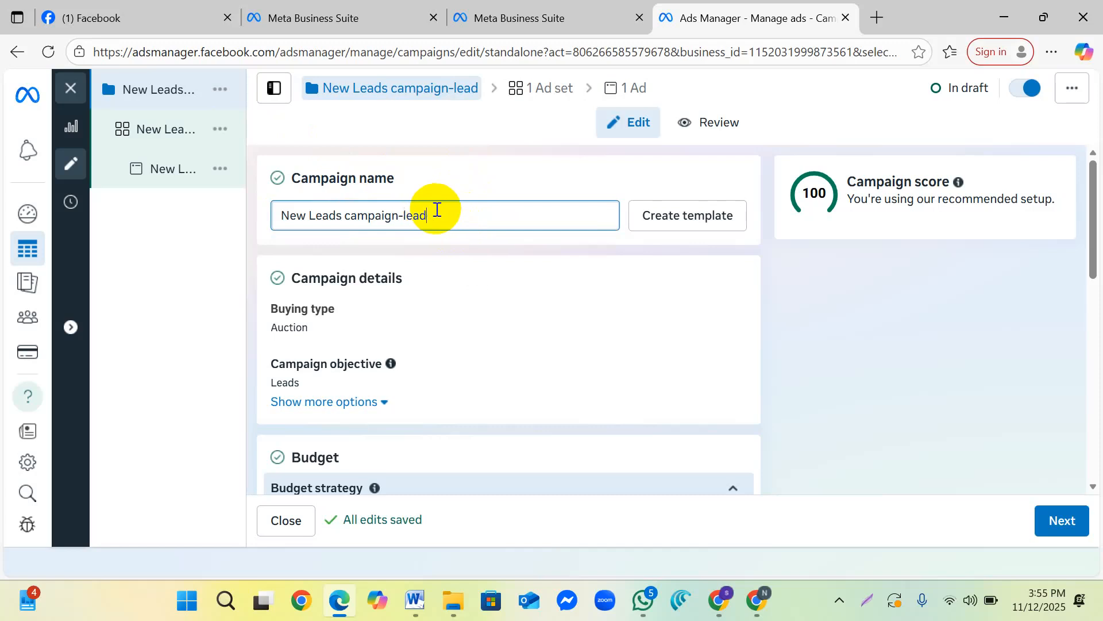
pyautogui.moveTo(432, 213); pyautogui.dragTo(405, 216)
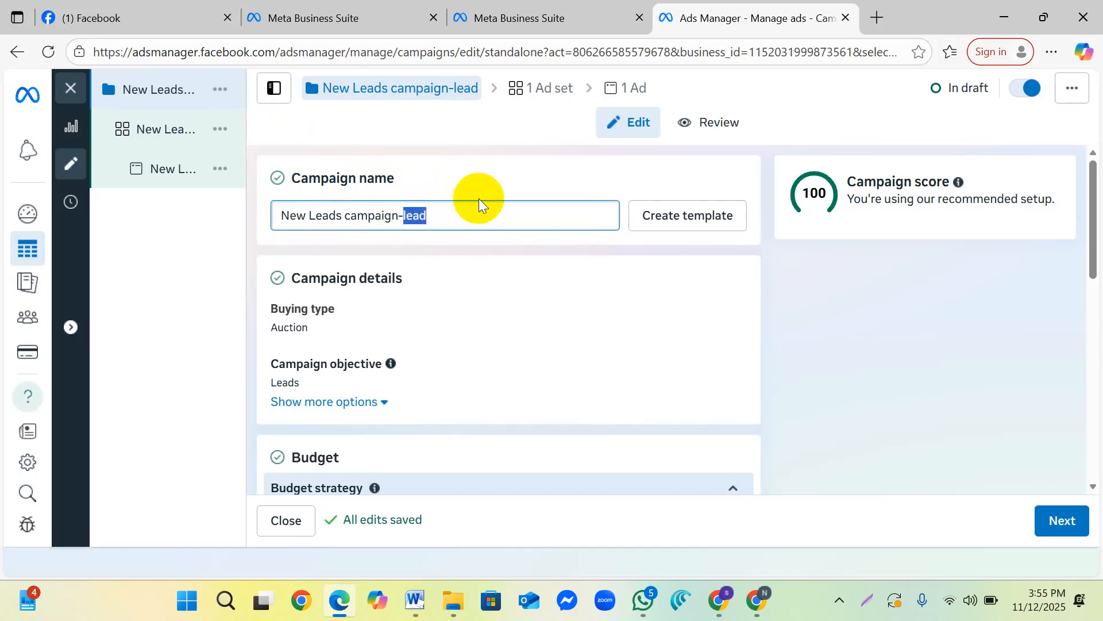
pyautogui.write('sidd')
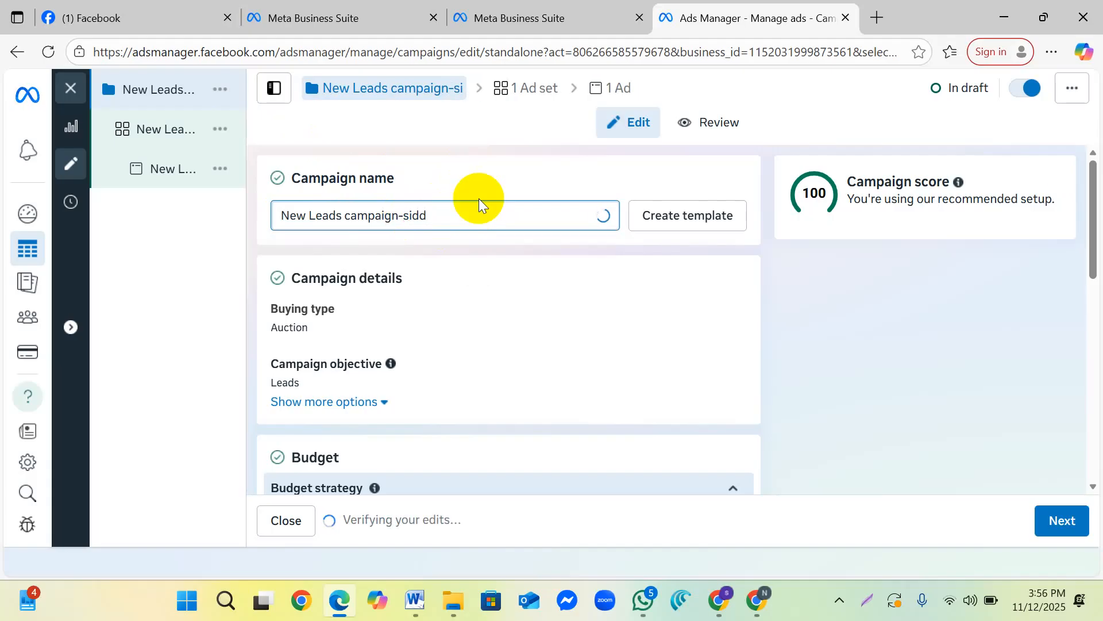
pyautogui.write('iu')
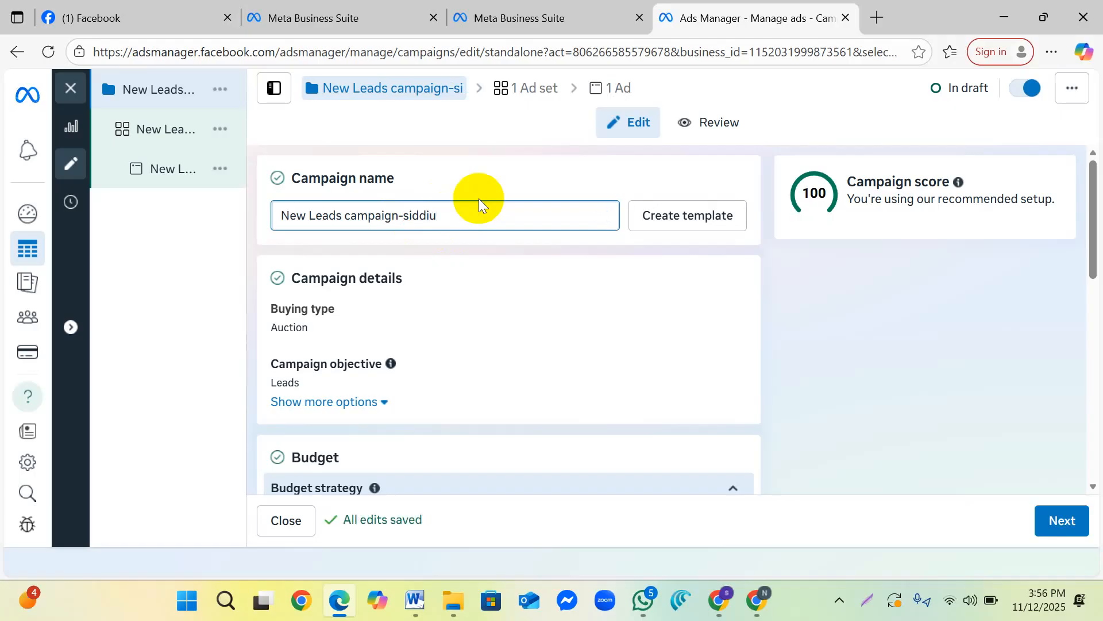
pyautogui.press('BackSpace')
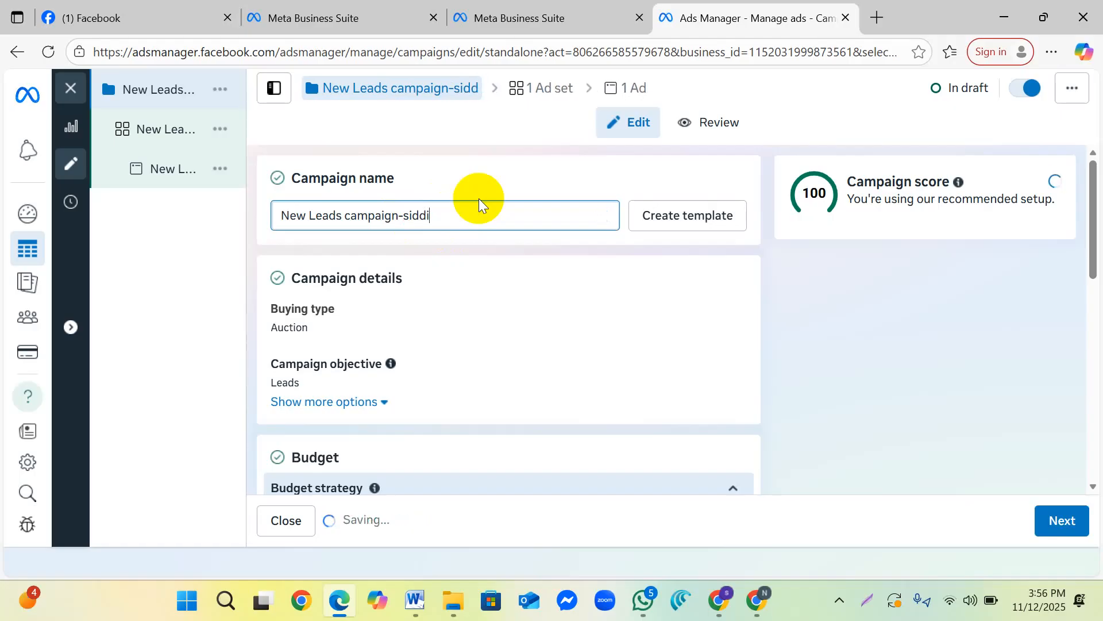
pyautogui.write('quee')
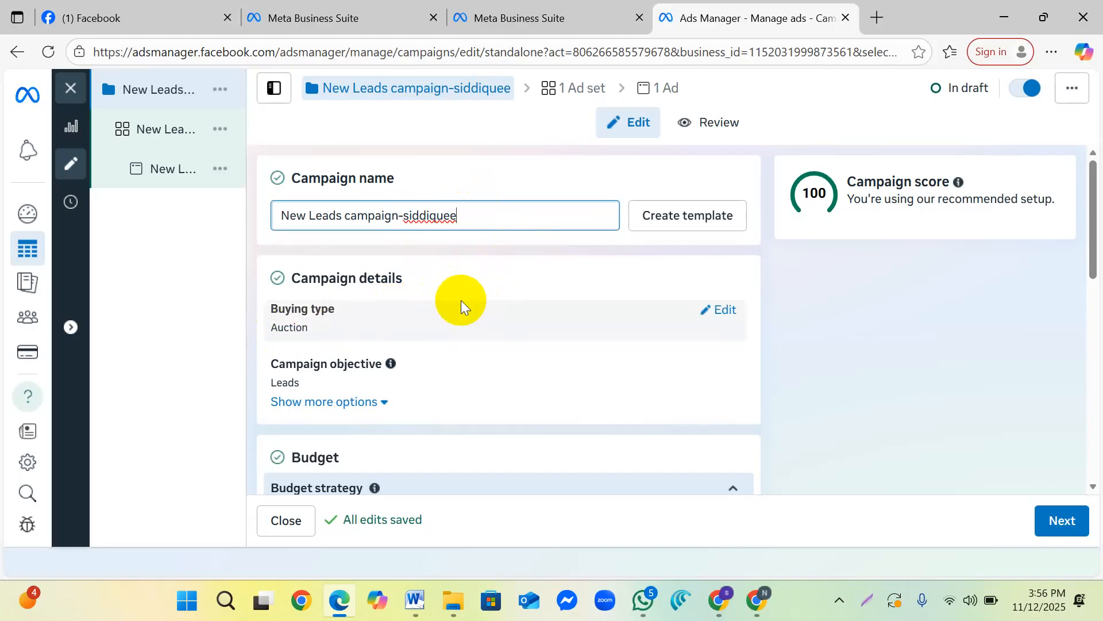
# Step: Open the campaign objective for editing in the campaign details and examine the available objectives
pyautogui.scroll(-2, 461, 300)
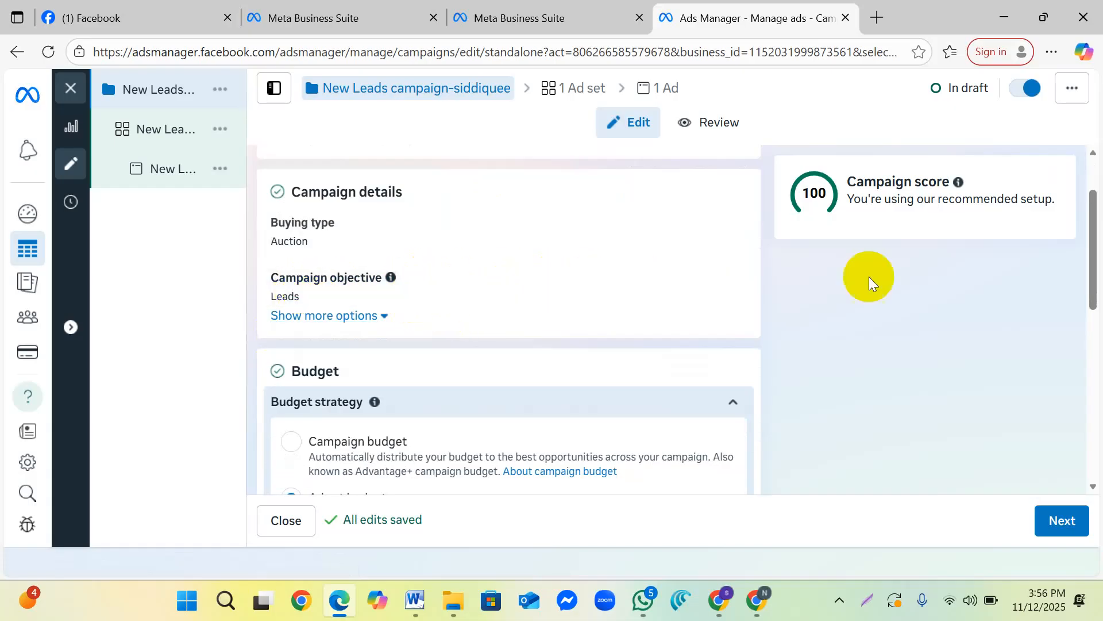
pyautogui.click(729, 276)
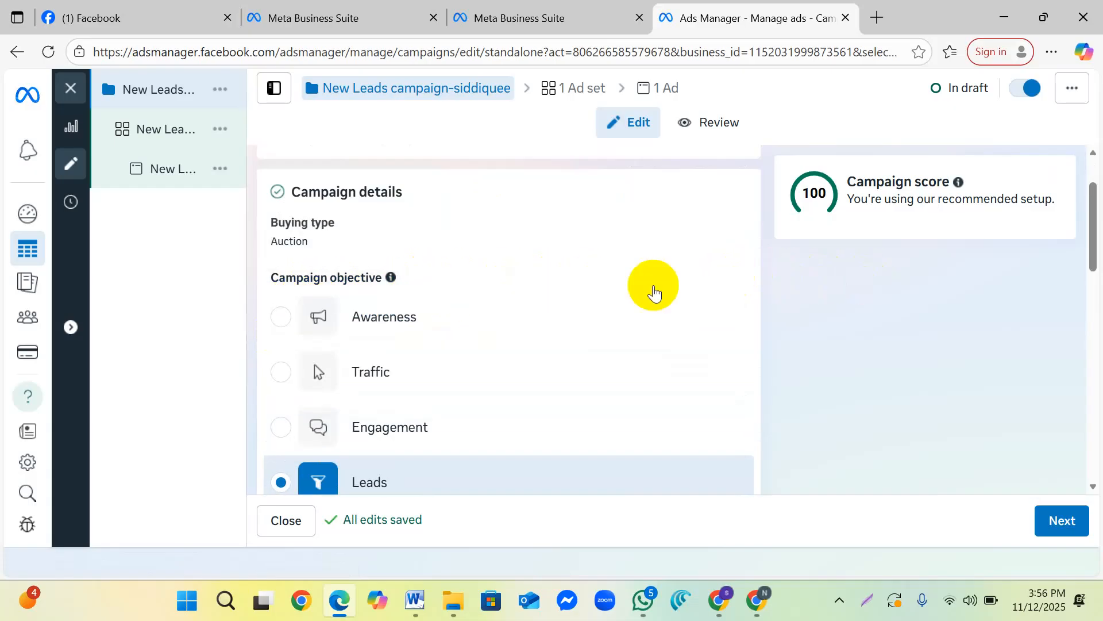
pyautogui.scroll(-6, 493, 332)
pyautogui.scroll(4, 494, 334)
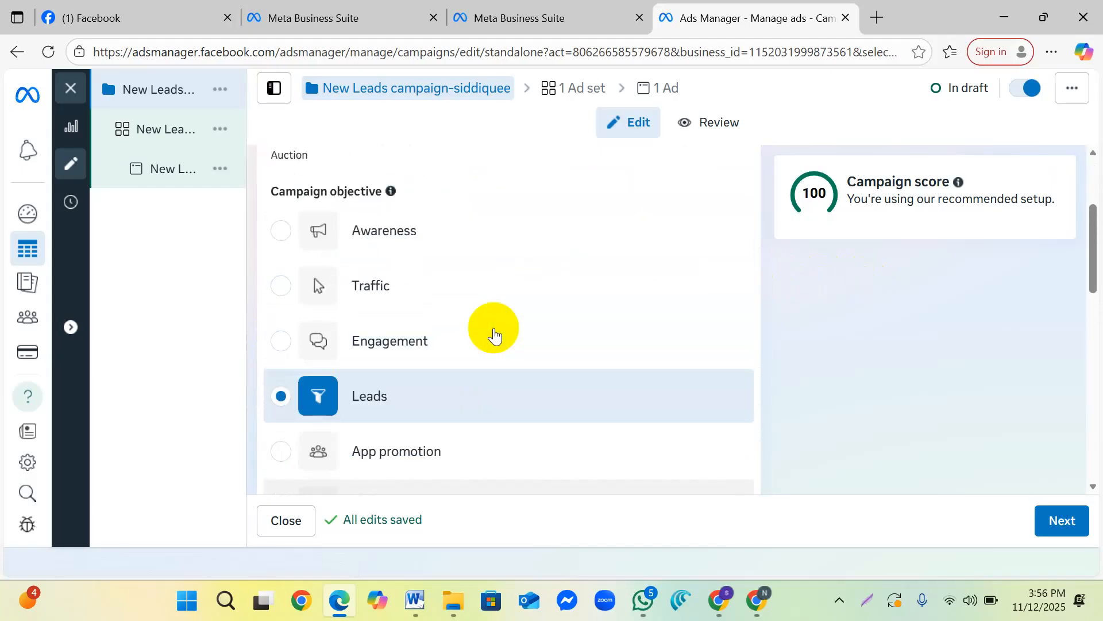
pyautogui.scroll(1, 494, 334)
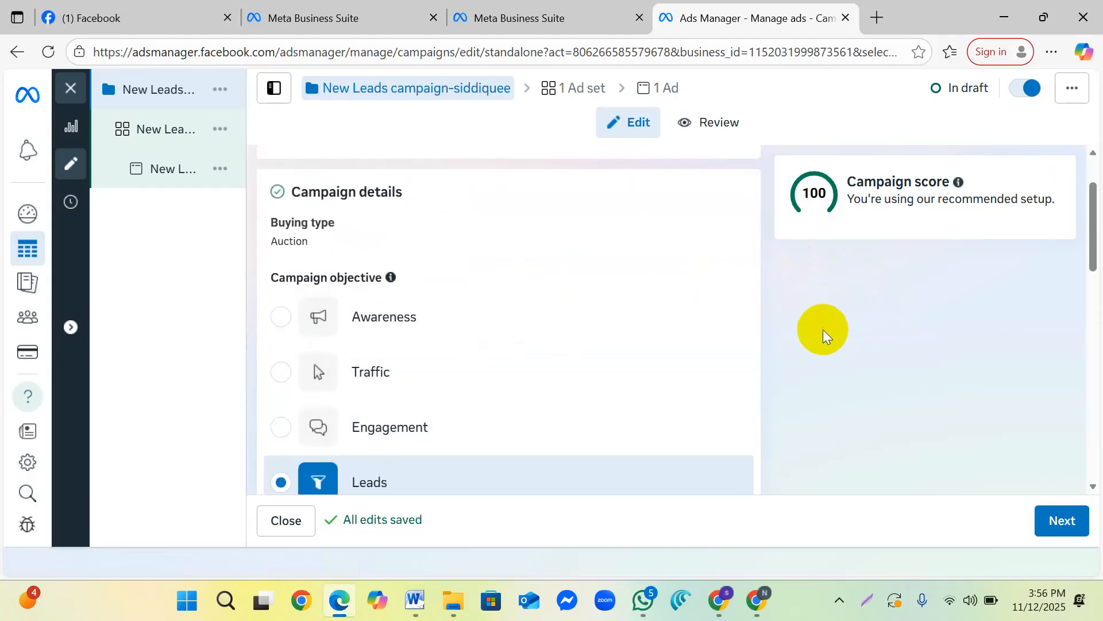
pyautogui.scroll(-1, 797, 361)
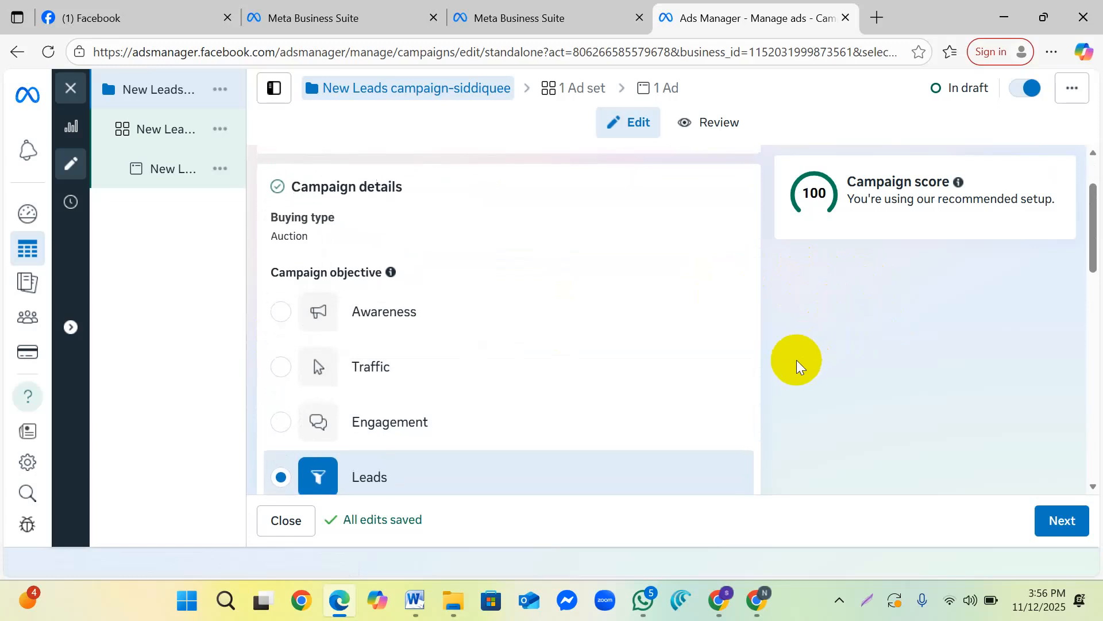
# Step: Compare the Campaign budget and Ad set budget strategies, and select Campaign budget
pyautogui.scroll(-6, 797, 359)
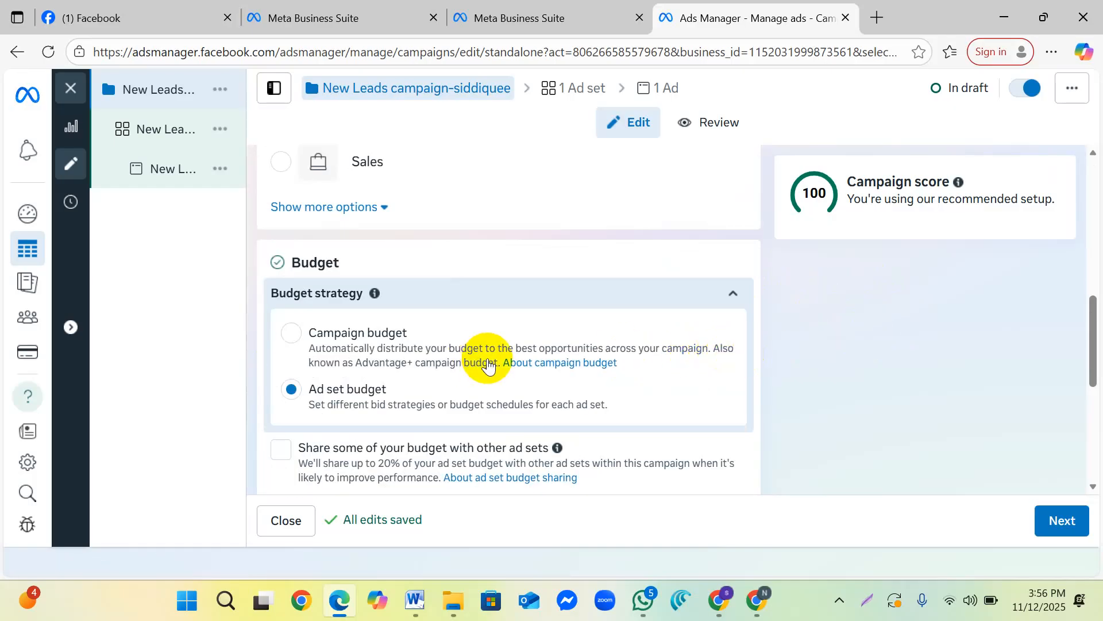
pyautogui.click(291, 333)
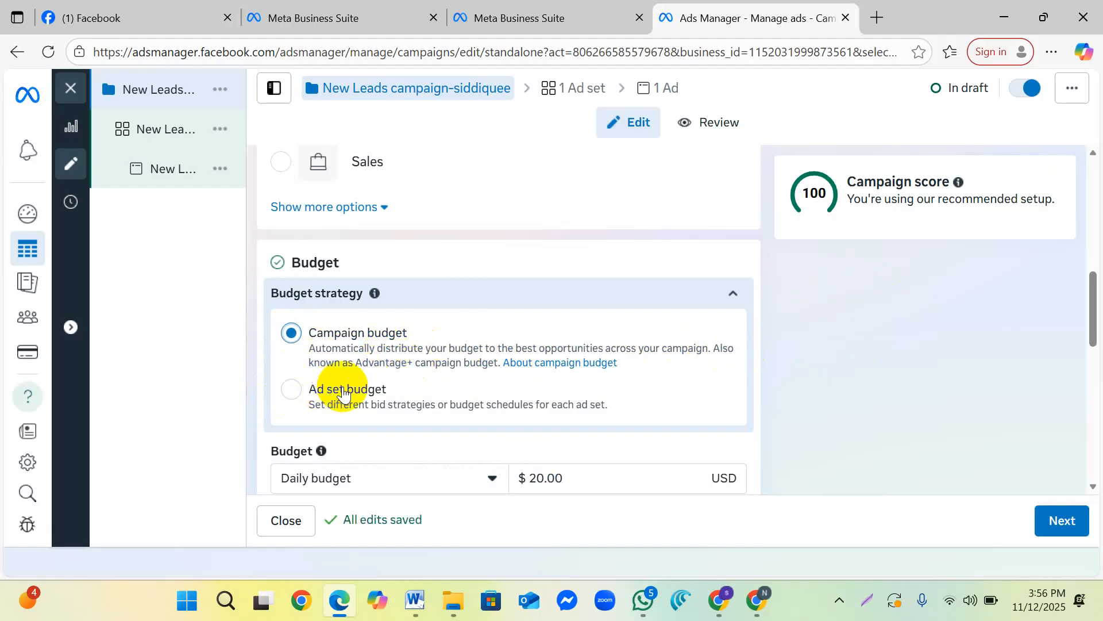
pyautogui.scroll(-3, 403, 348)
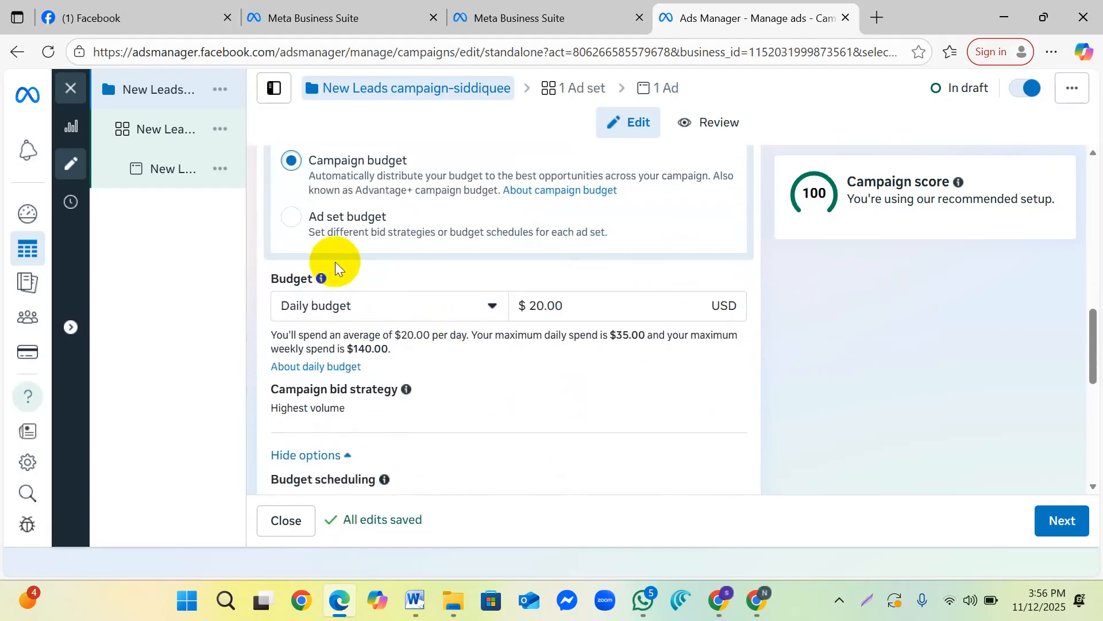
pyautogui.scroll(3, 335, 261)
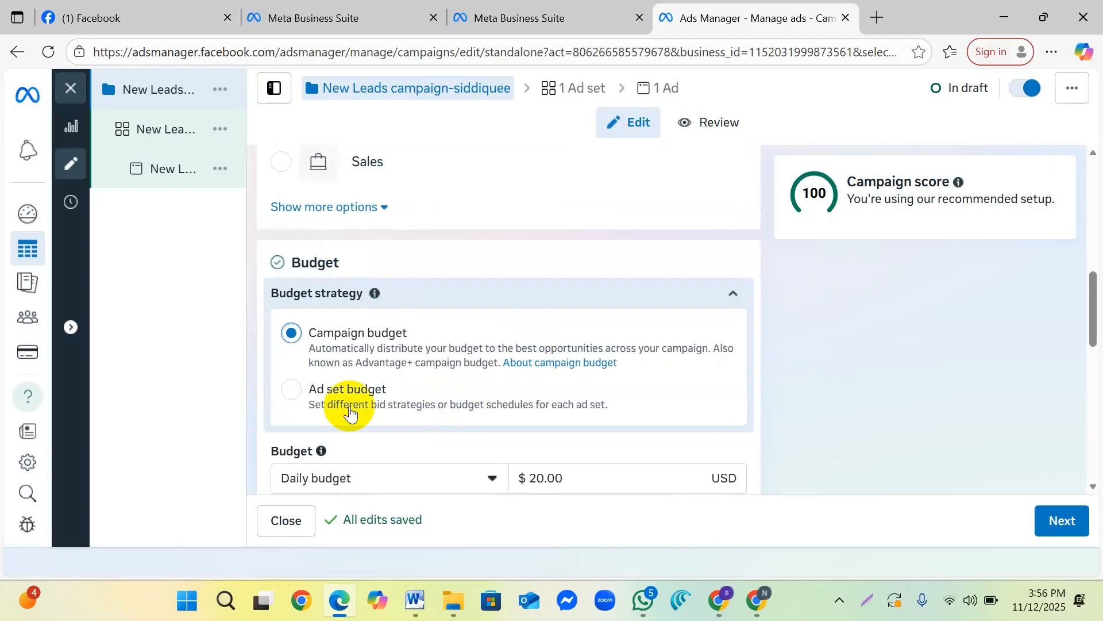
pyautogui.click(291, 389)
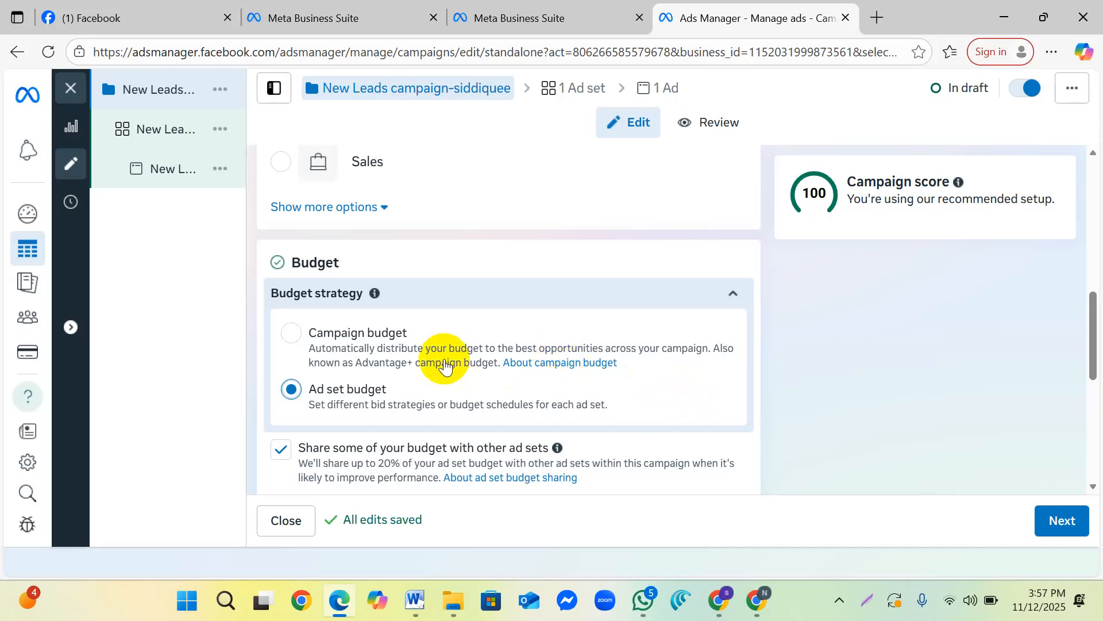
pyautogui.click(483, 354)
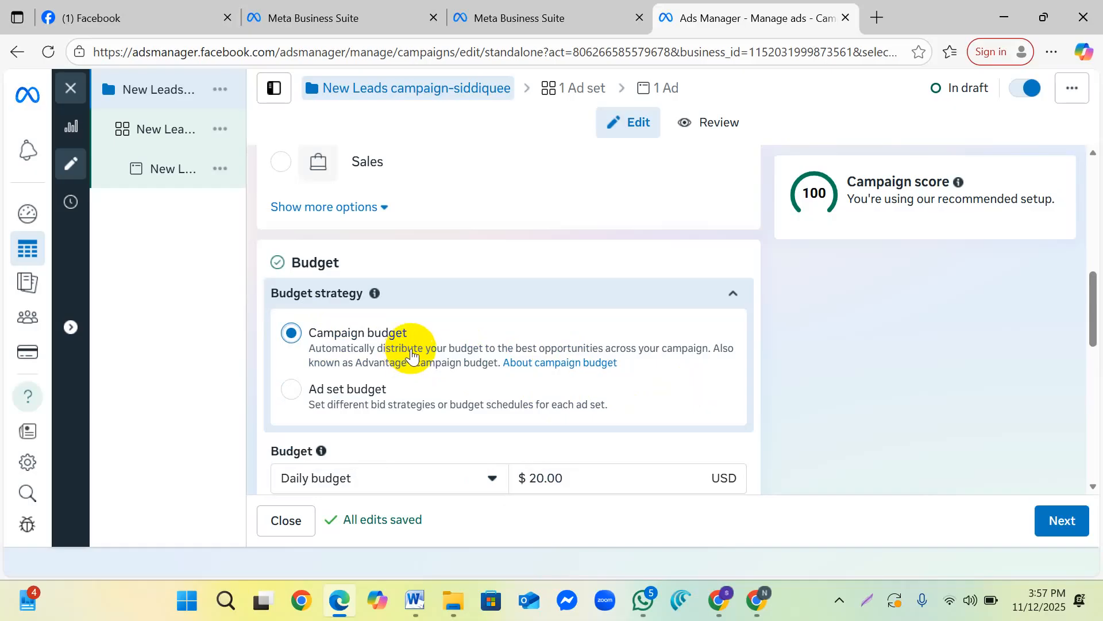
# Step: Review the campaign bid strategy options, including Bid cap, and select Highest volume
pyautogui.scroll(-3, 387, 382)
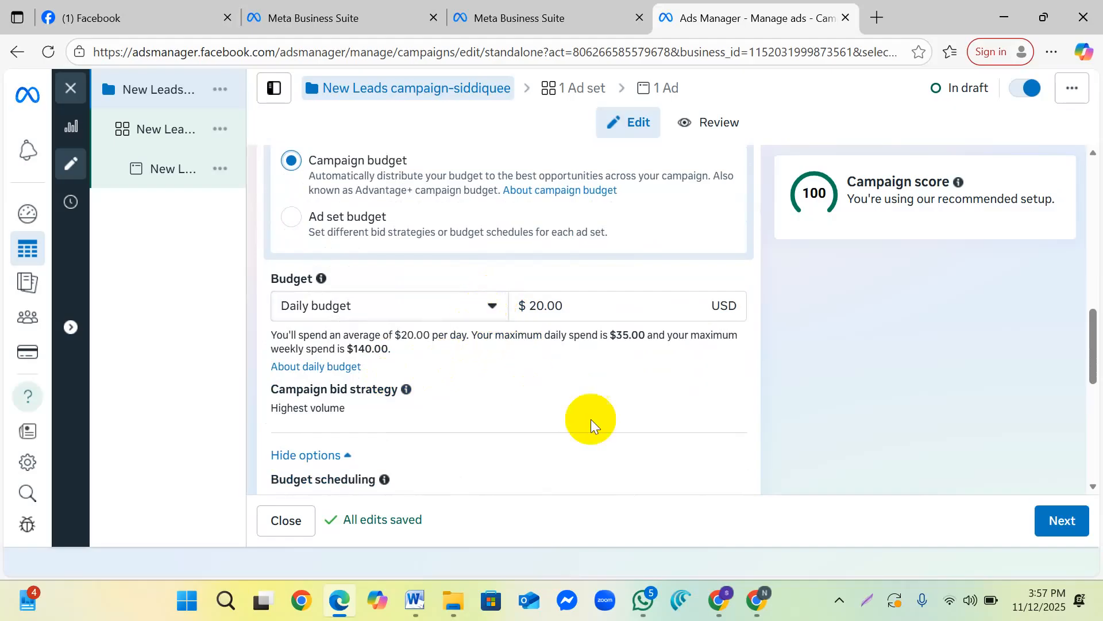
pyautogui.scroll(-1, 487, 405)
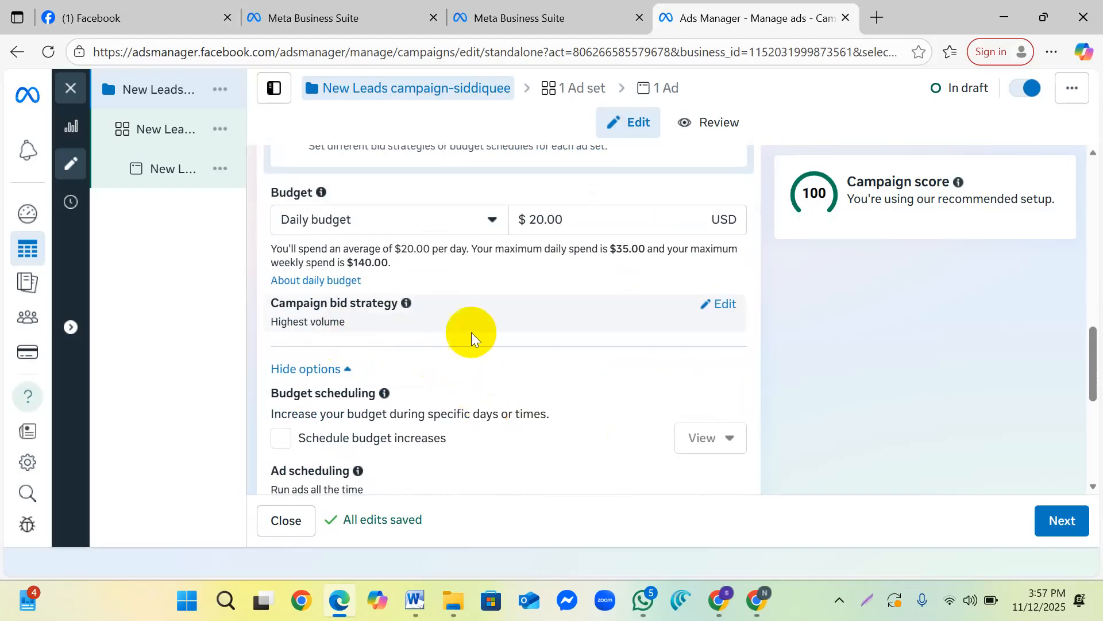
pyautogui.click(725, 305)
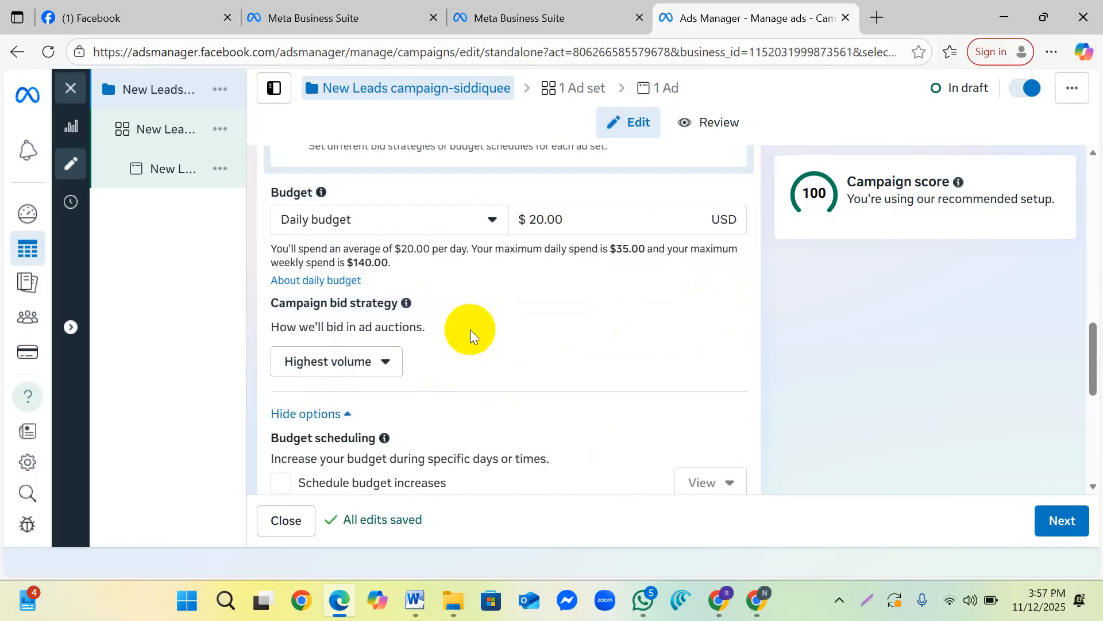
pyautogui.click(388, 361)
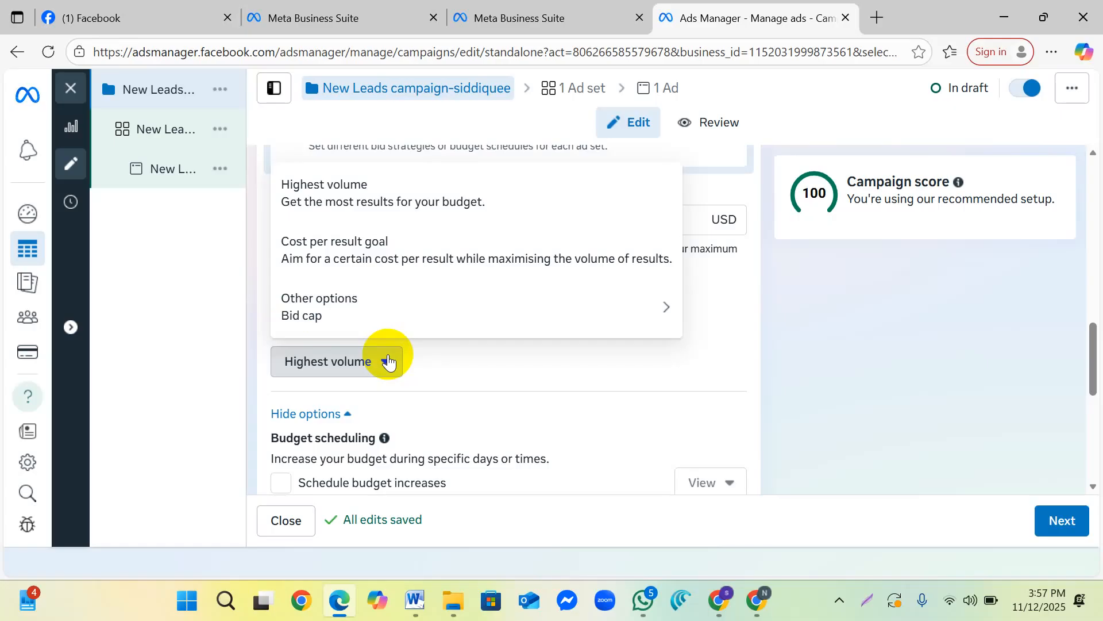
pyautogui.moveTo(308, 334)
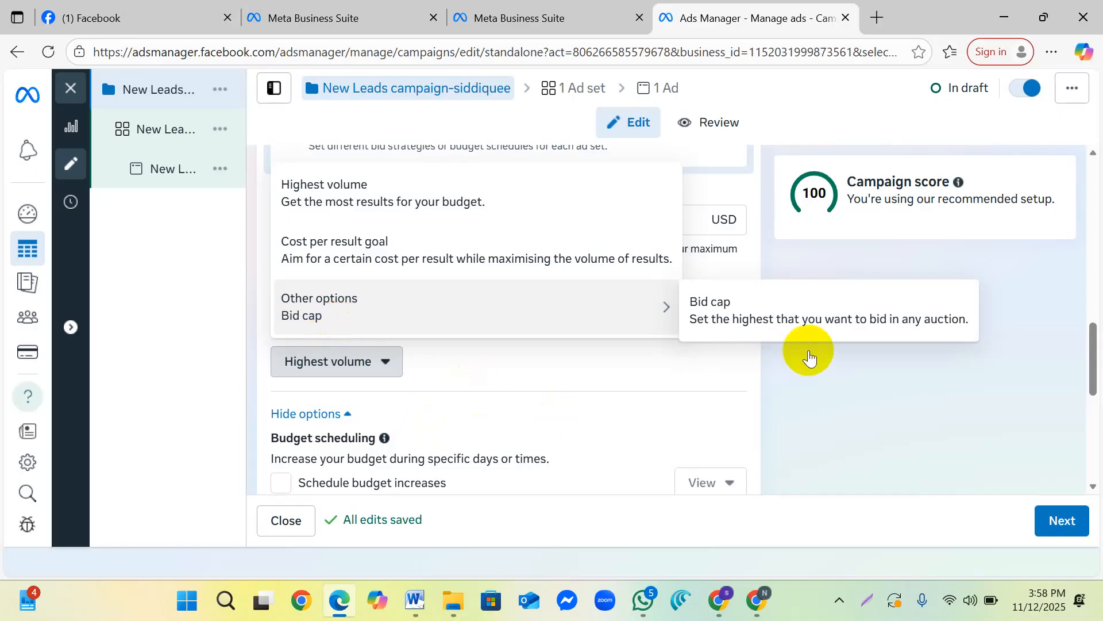
pyautogui.click(320, 189)
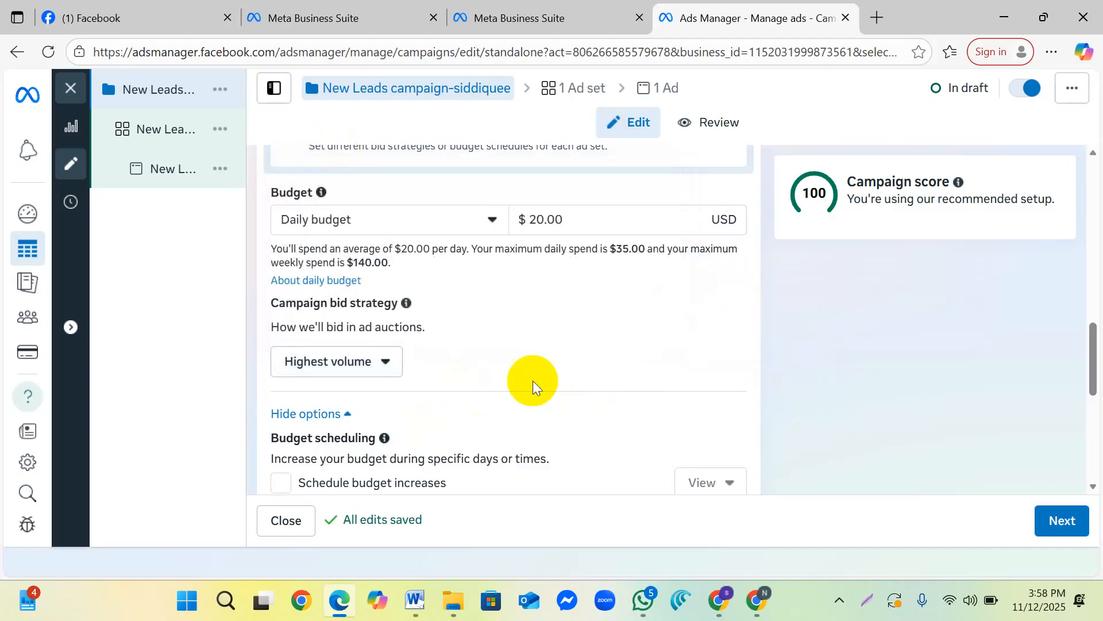
# Step: Enable scheduled budget increases for the campaign and review the time period settings
pyautogui.scroll(-1, 533, 380)
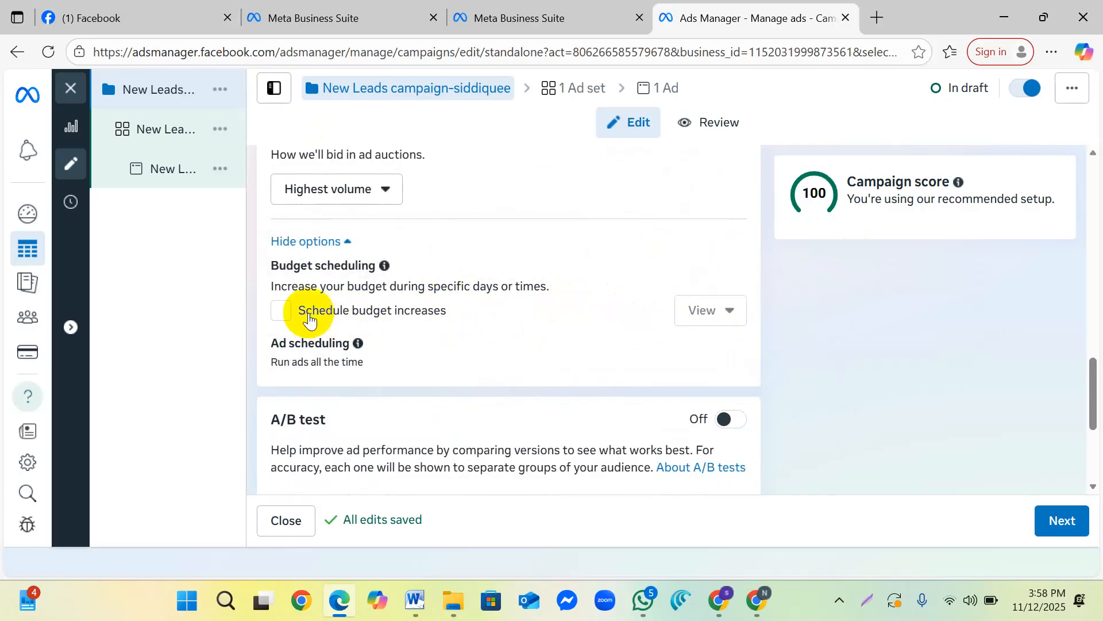
pyautogui.click(282, 313)
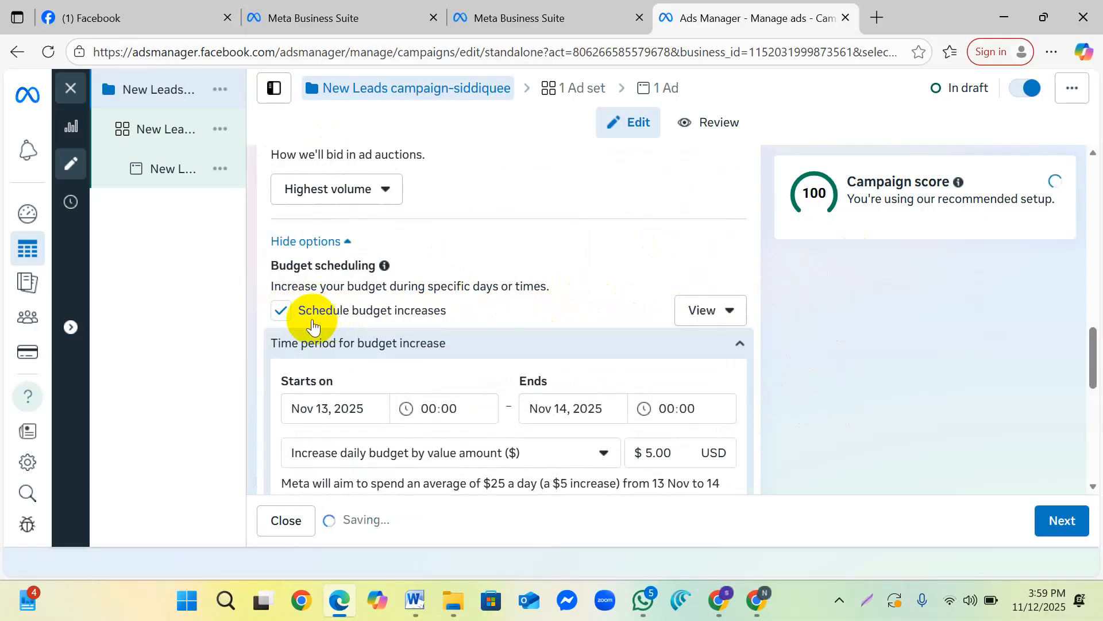
pyautogui.scroll(-1, 431, 323)
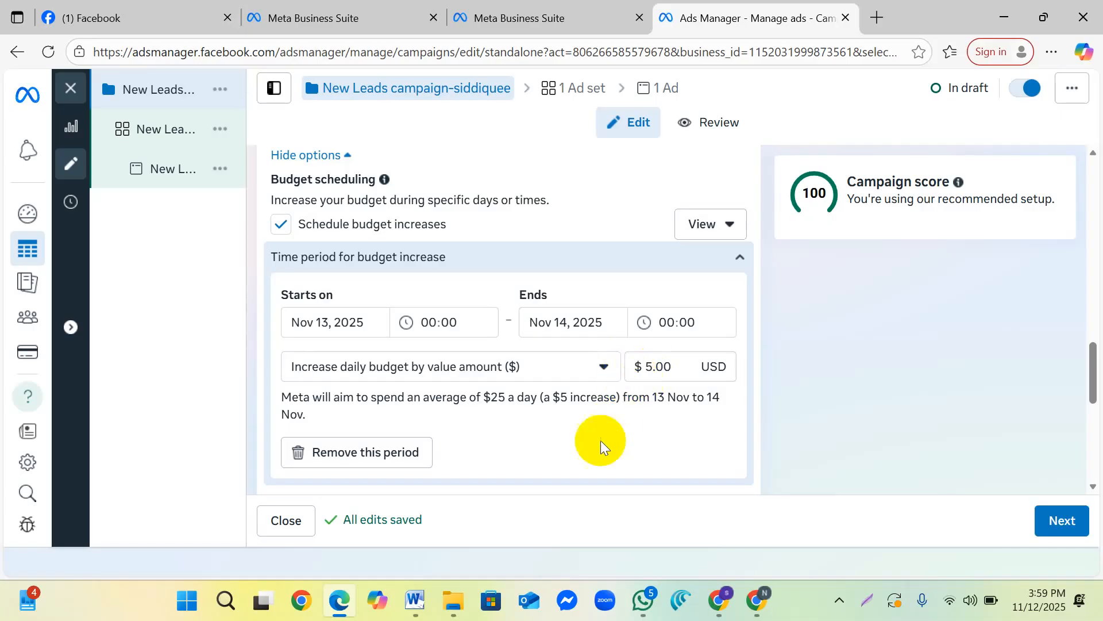
pyautogui.scroll(-1, 518, 437)
pyautogui.scroll(-1, 561, 368)
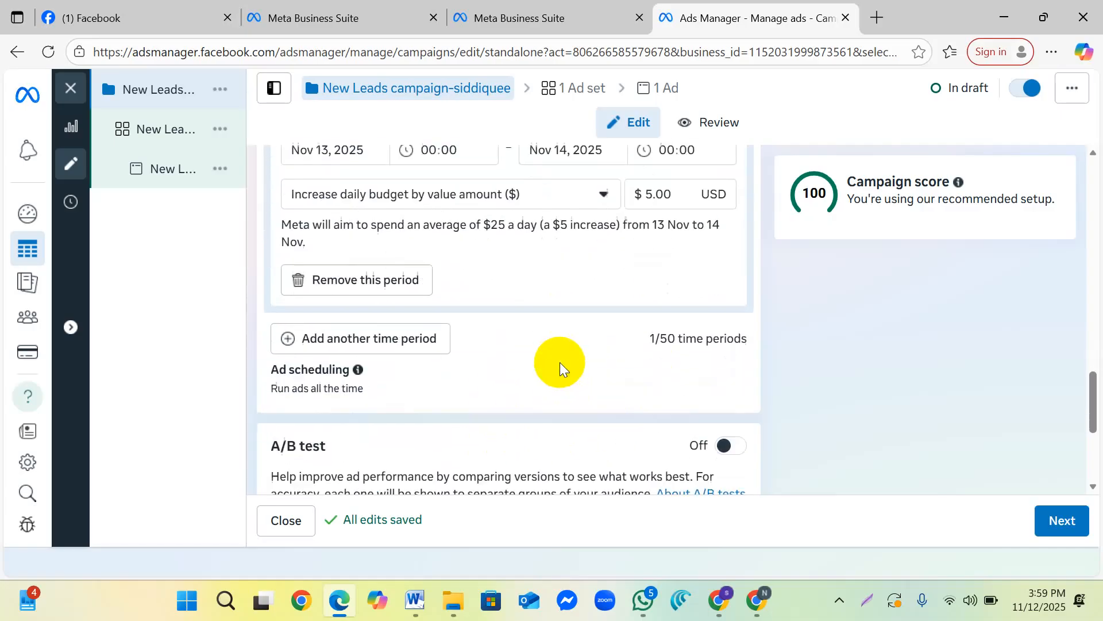
# Step: Examine the campaign's ad scheduling and A/B test settings
pyautogui.scroll(-2, 540, 377)
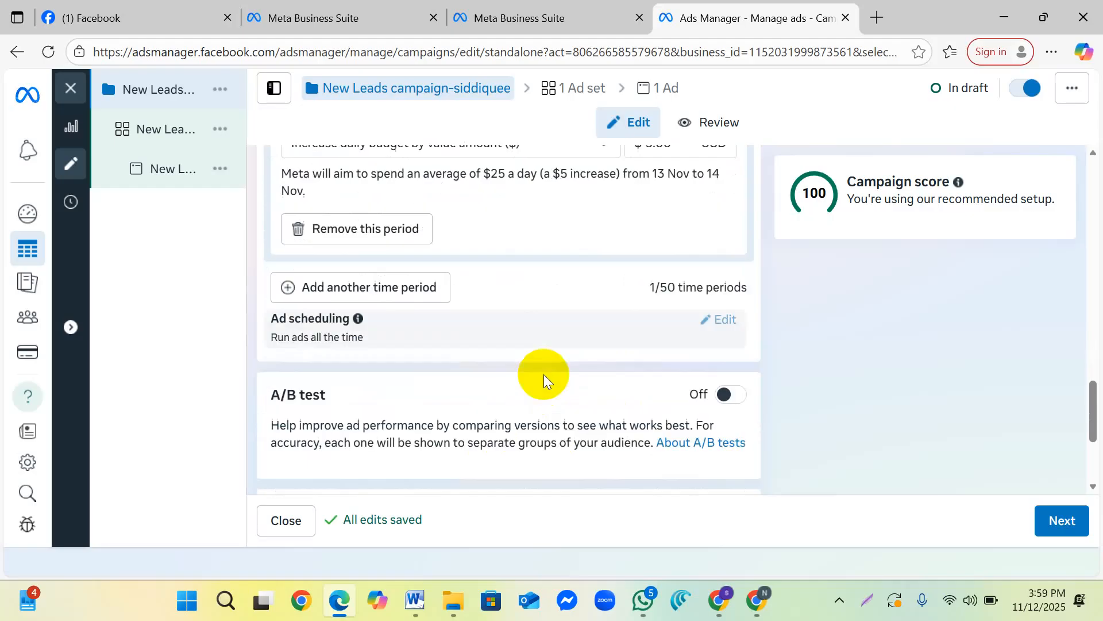
pyautogui.scroll(2, 460, 354)
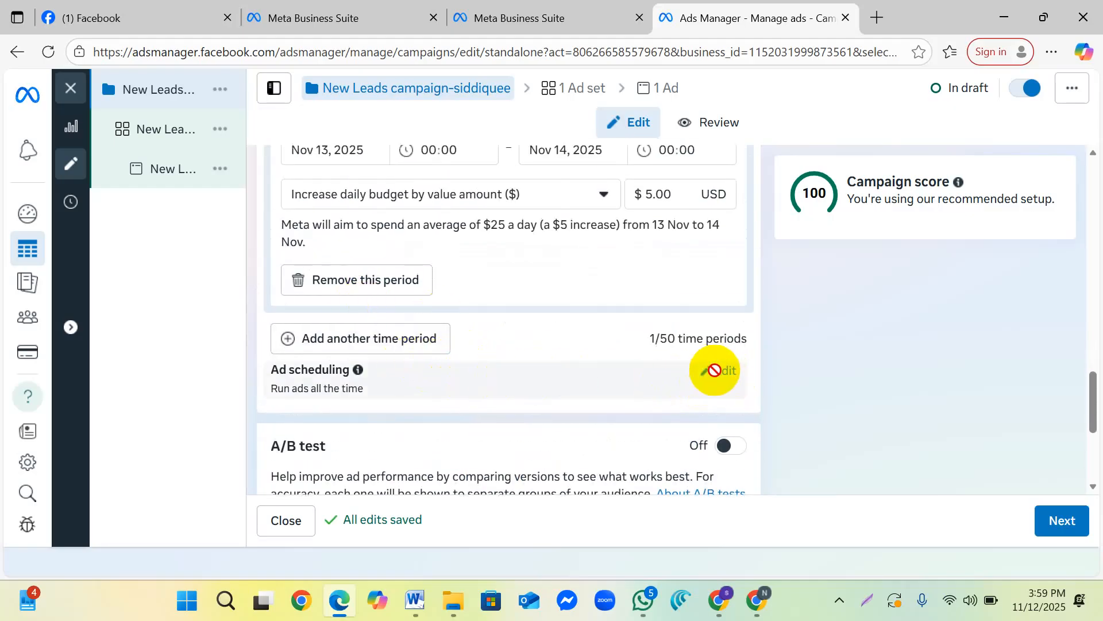
pyautogui.scroll(-2, 515, 381)
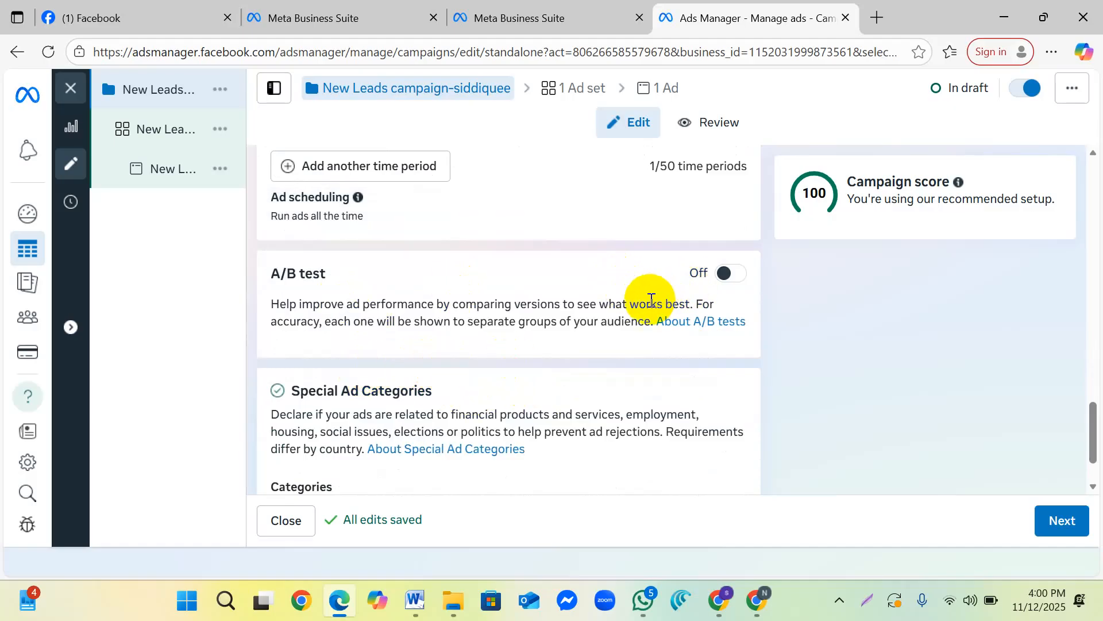
# Step: Review the Special Ad Categories choices without declaring one, and proceed to the ad set settings
pyautogui.scroll(-1, 562, 436)
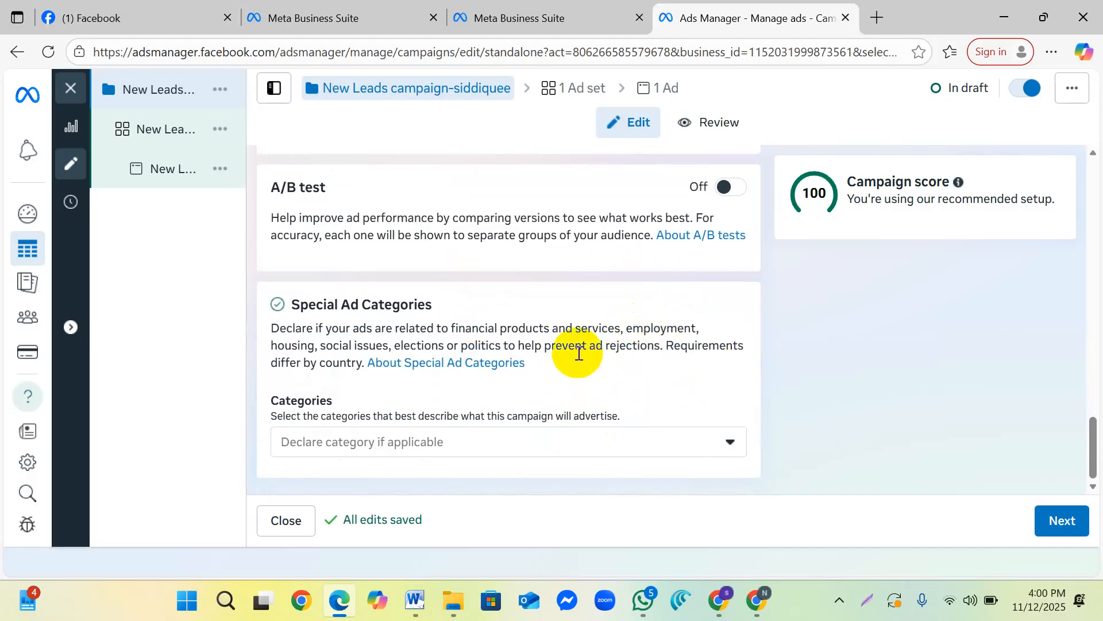
pyautogui.click(728, 453)
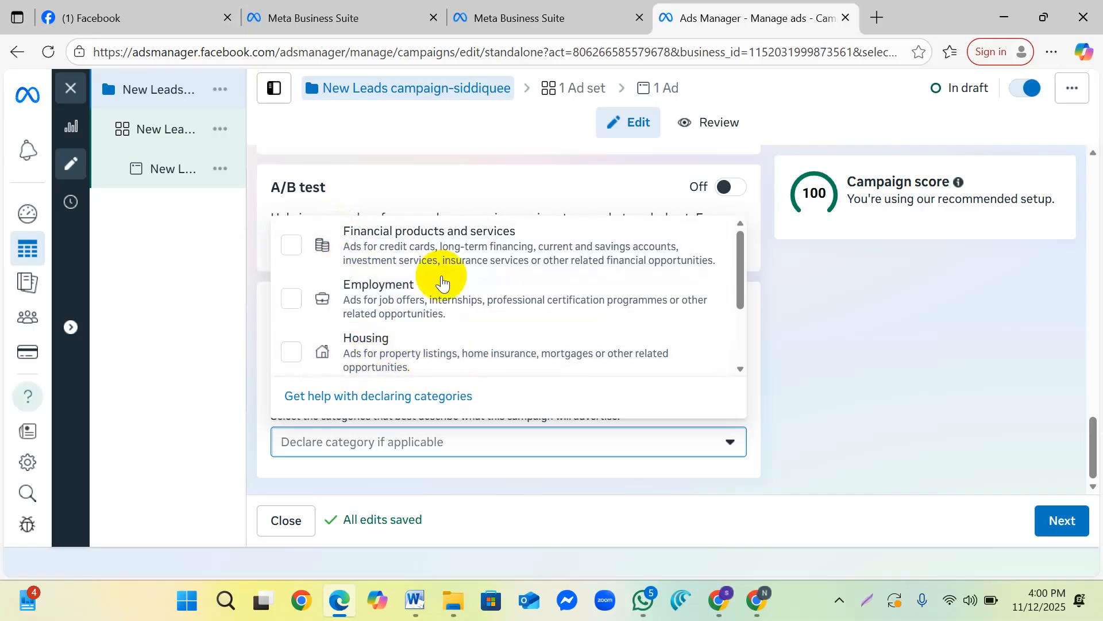
pyautogui.click(829, 347)
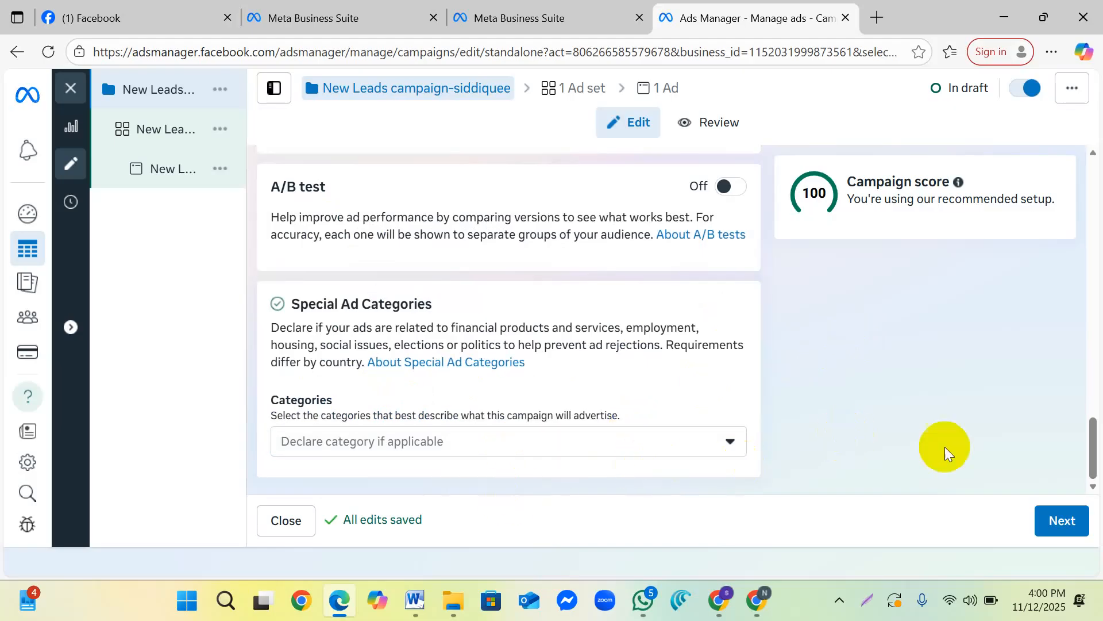
pyautogui.click(1057, 520)
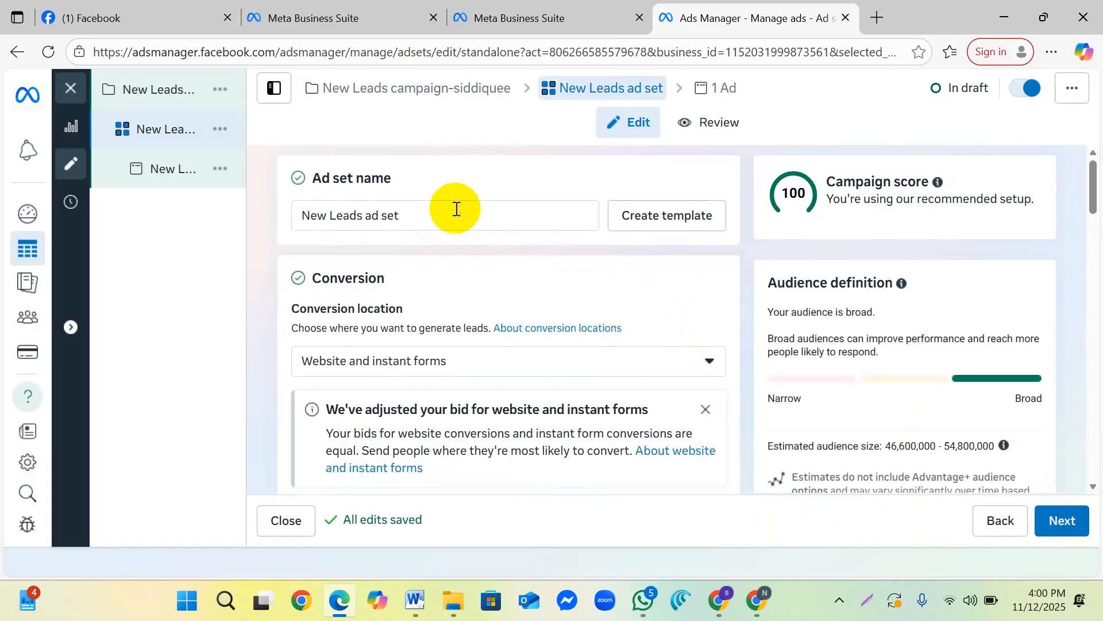
# Step: Examine the ad set's name, conversion location, performance goal and dataset requirement
pyautogui.click(429, 214)
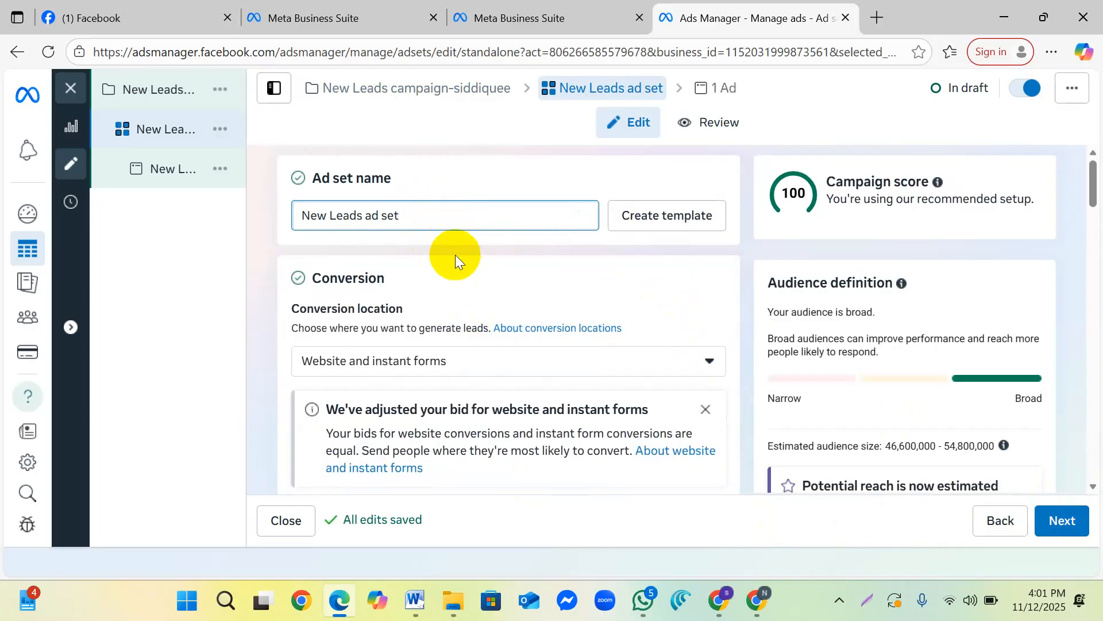
pyautogui.scroll(-3, 455, 258)
pyautogui.scroll(-2, 439, 266)
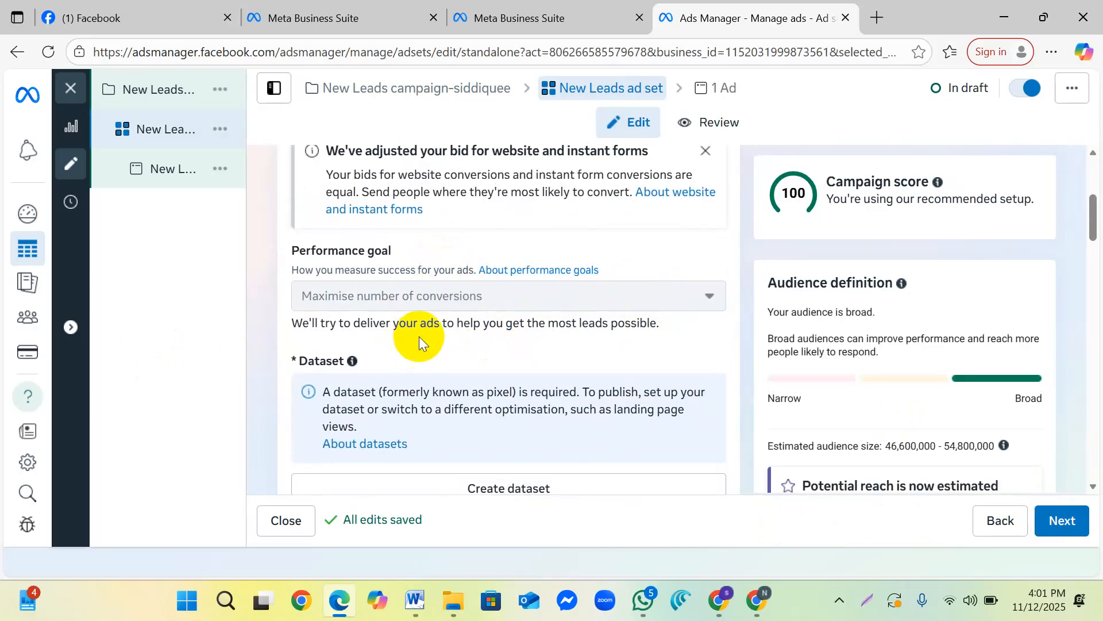
pyautogui.scroll(-2, 421, 335)
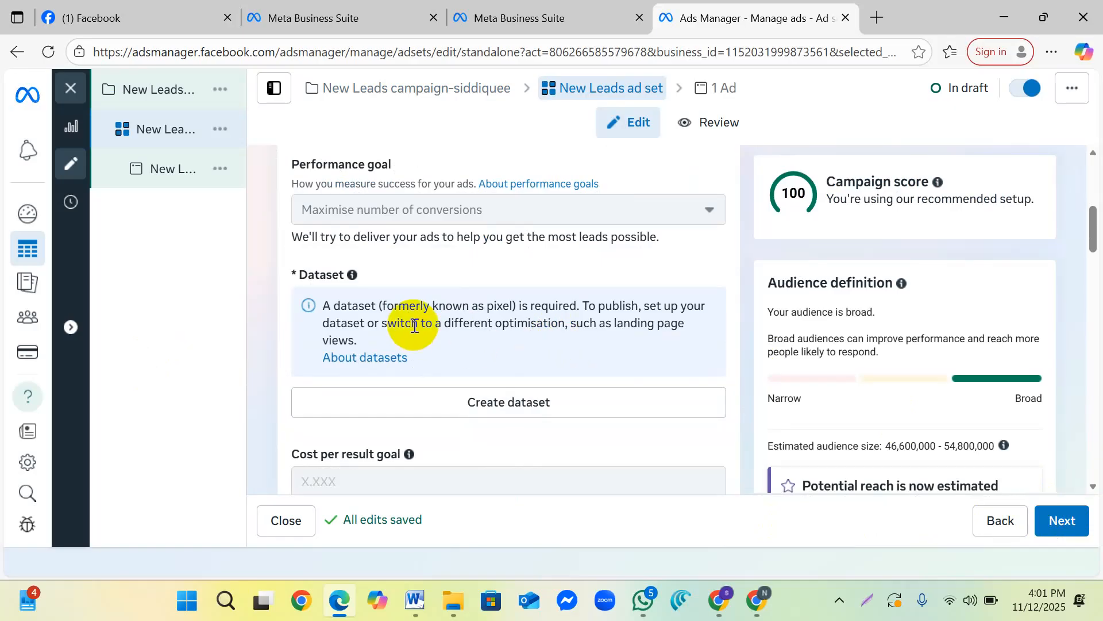
pyautogui.scroll(-2, 414, 326)
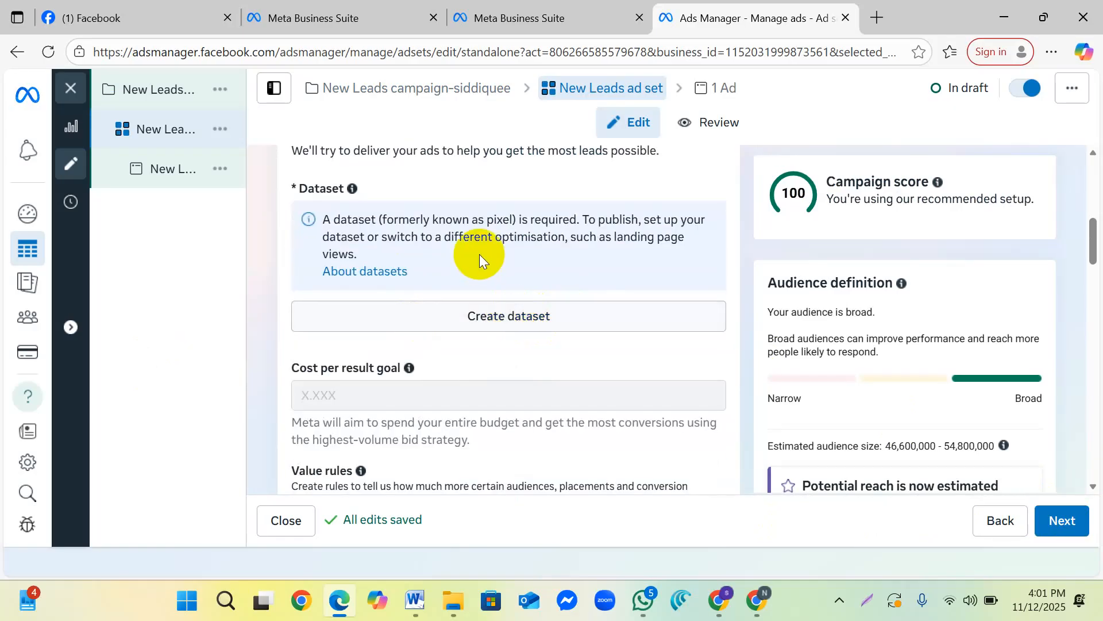
pyautogui.scroll(4, 478, 253)
pyautogui.scroll(-4, 567, 278)
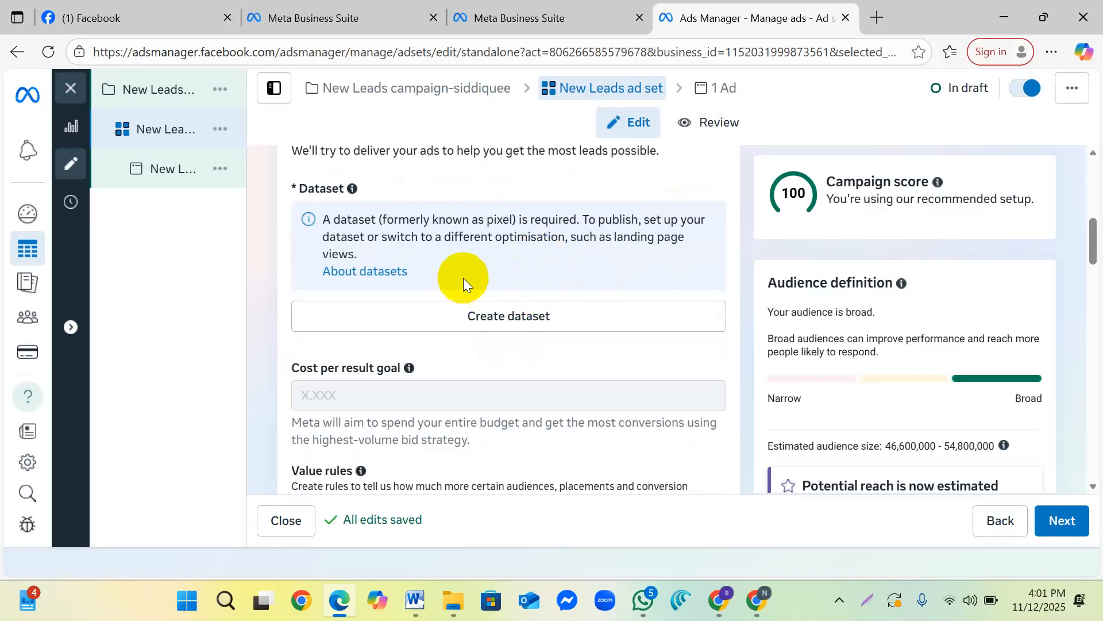
pyautogui.scroll(3, 464, 278)
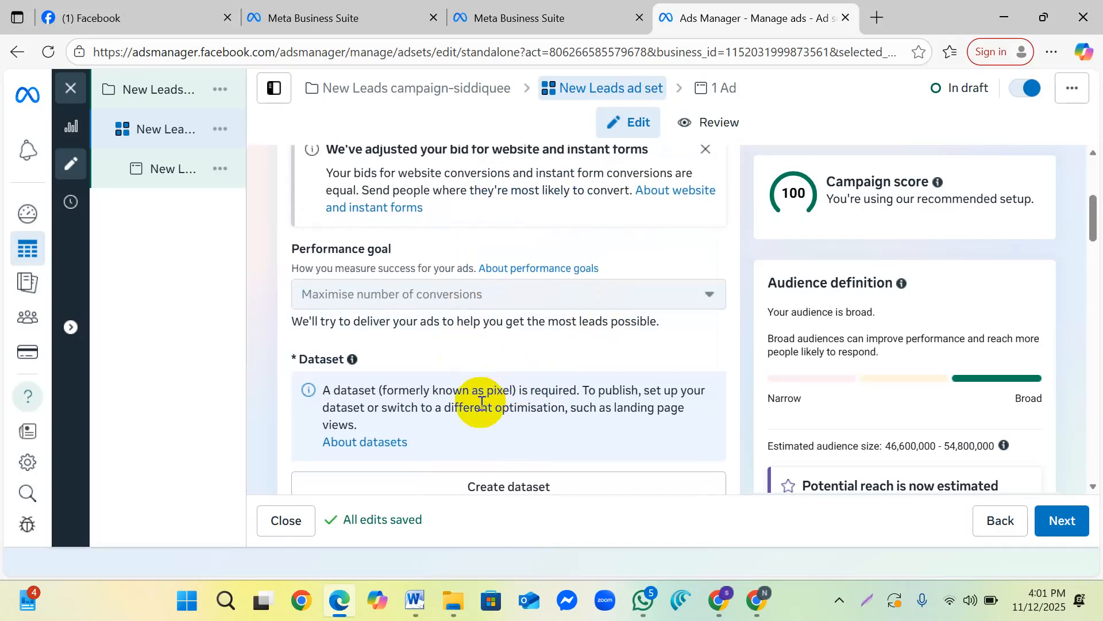
pyautogui.scroll(-3, 463, 399)
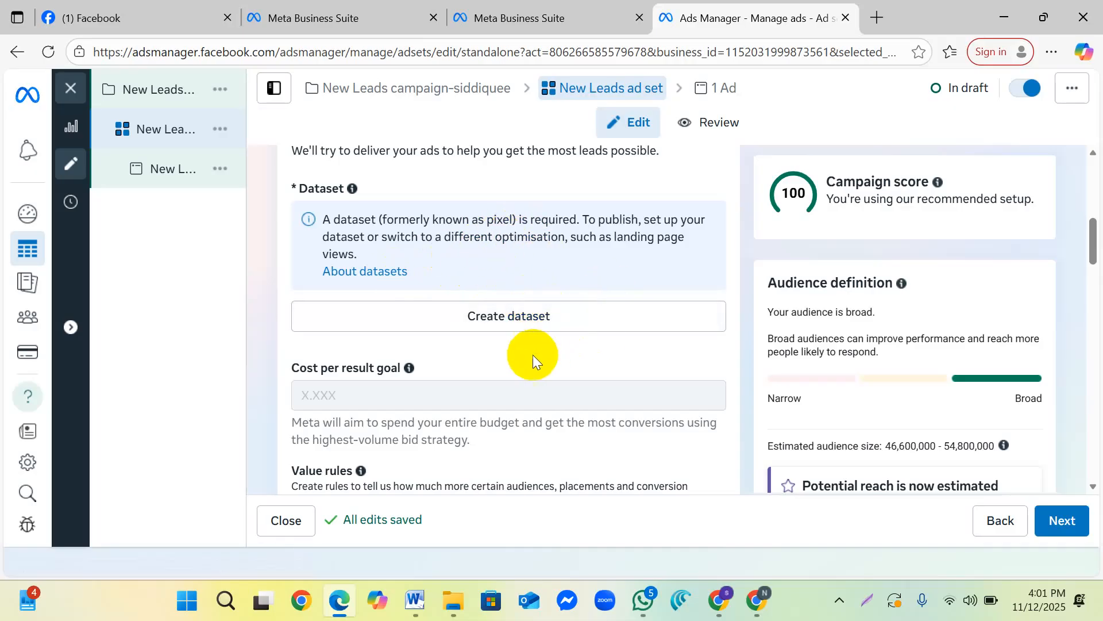
# Step: Review the cost per result goal and the value rules introduction, and postpone creating a rule set
pyautogui.scroll(-3, 532, 354)
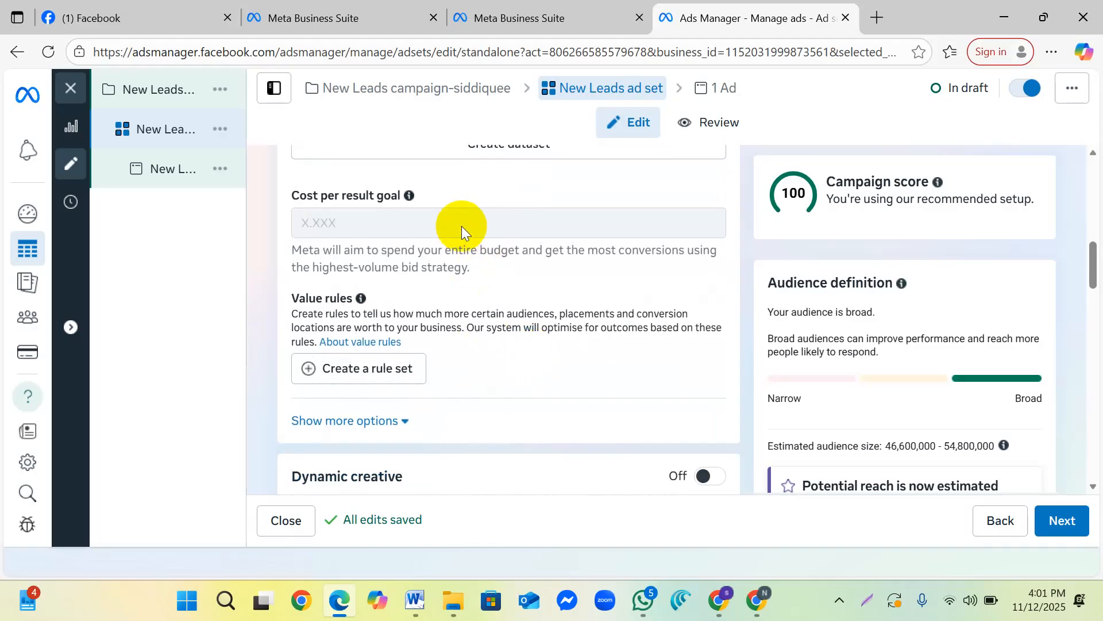
pyautogui.scroll(-2, 460, 226)
pyautogui.scroll(-2, 463, 278)
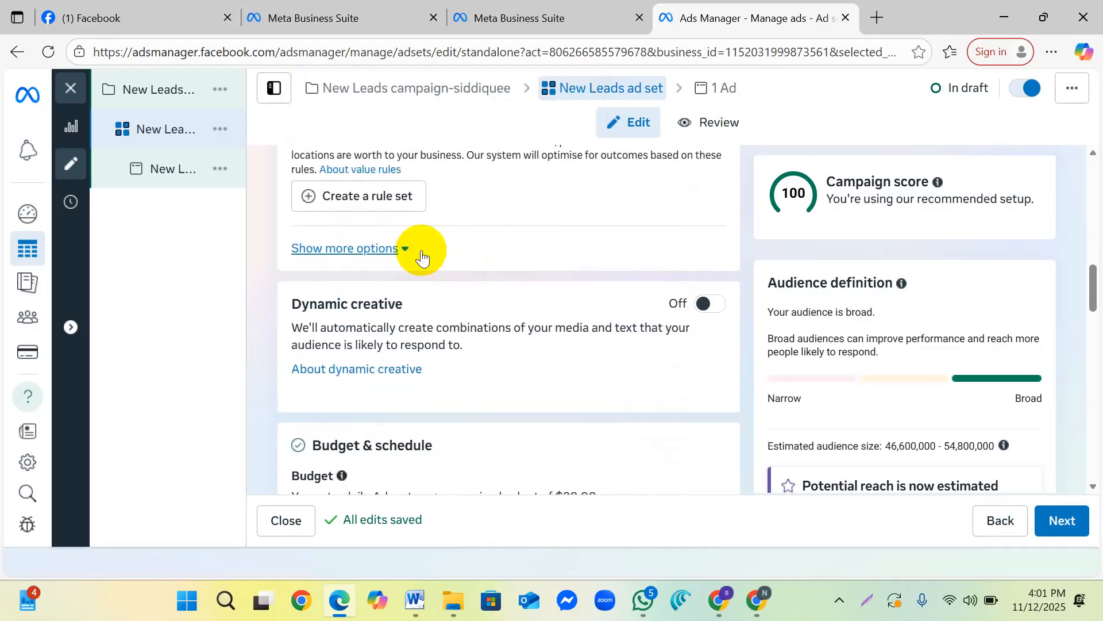
pyautogui.click(373, 197)
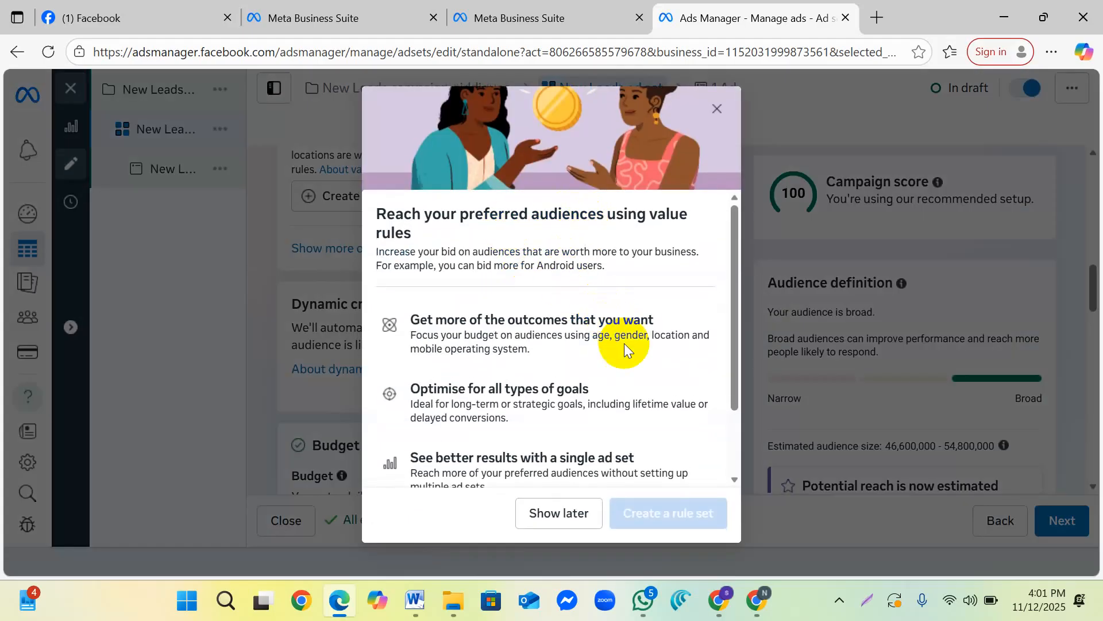
pyautogui.scroll(-2, 637, 360)
pyautogui.scroll(-1, 655, 364)
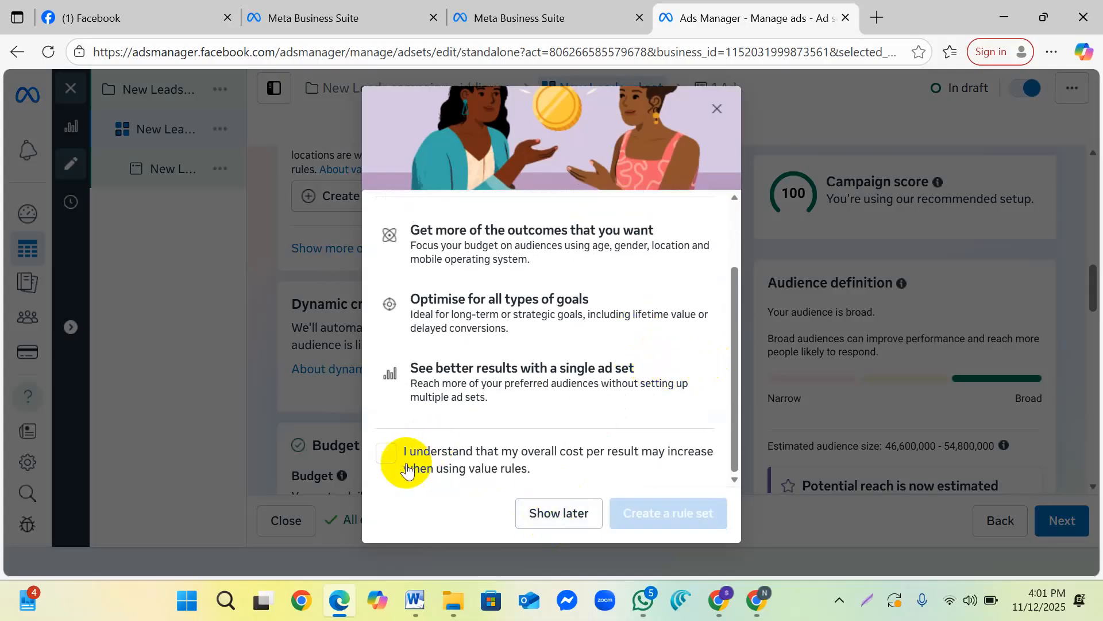
pyautogui.click(547, 510)
# Step: Review the ad set's dynamic creative, budget, start date, end date and budget scheduling settings
pyautogui.scroll(-3, 450, 340)
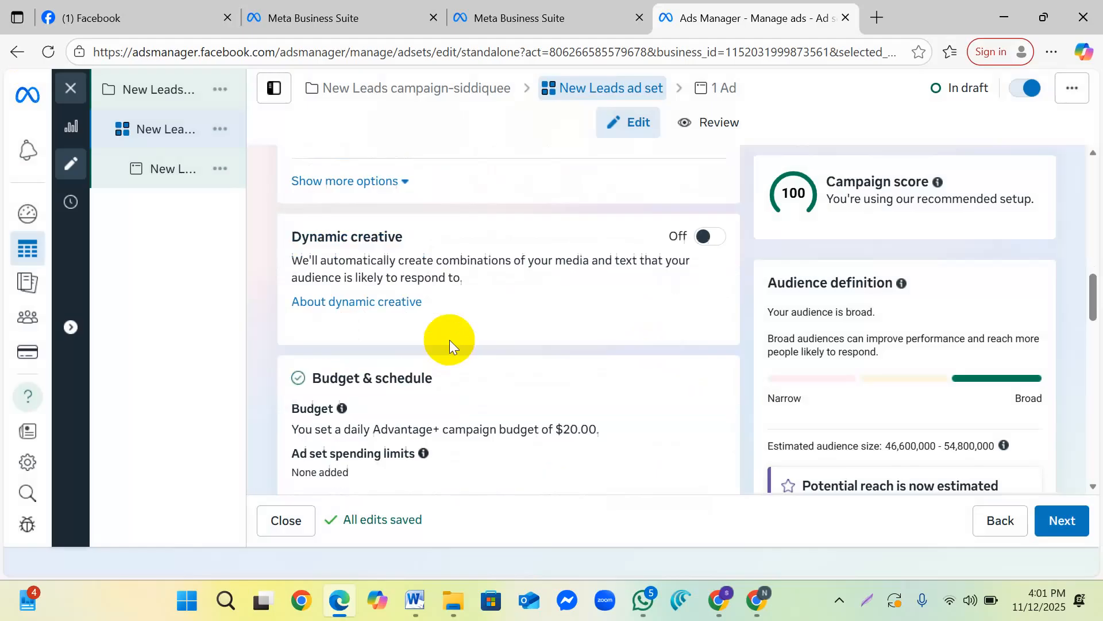
pyautogui.scroll(-3, 518, 307)
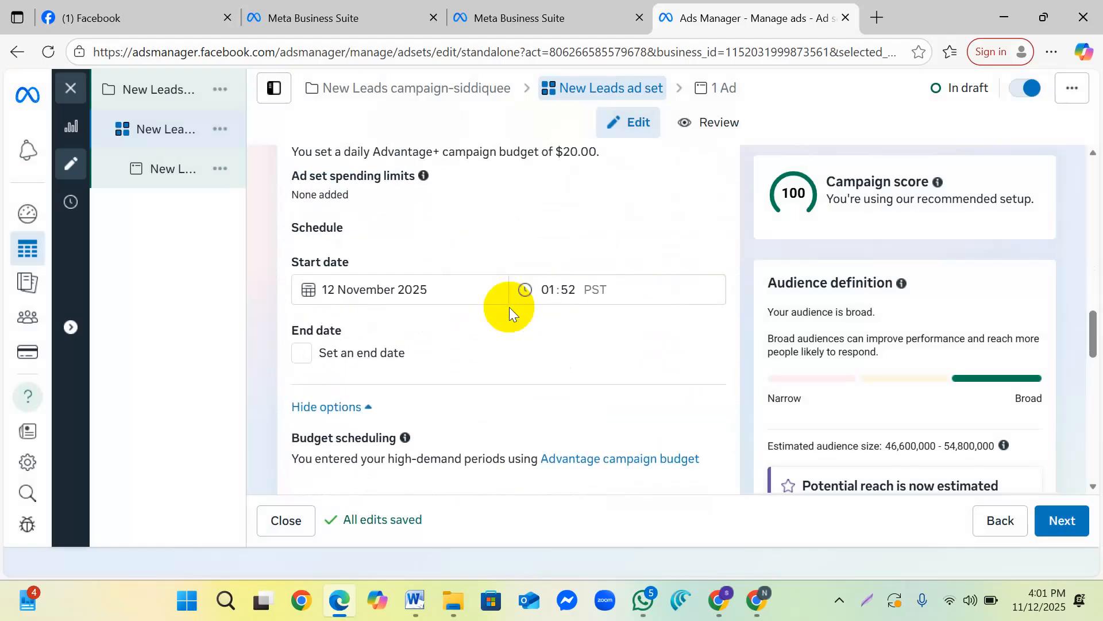
pyautogui.scroll(-1, 488, 292)
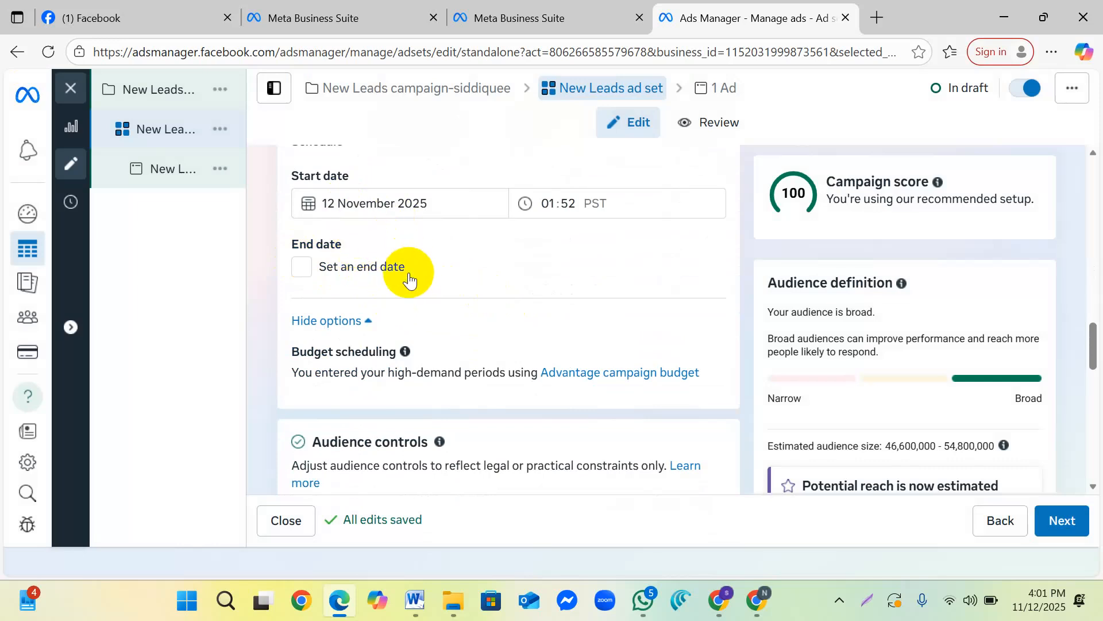
pyautogui.scroll(-1, 514, 279)
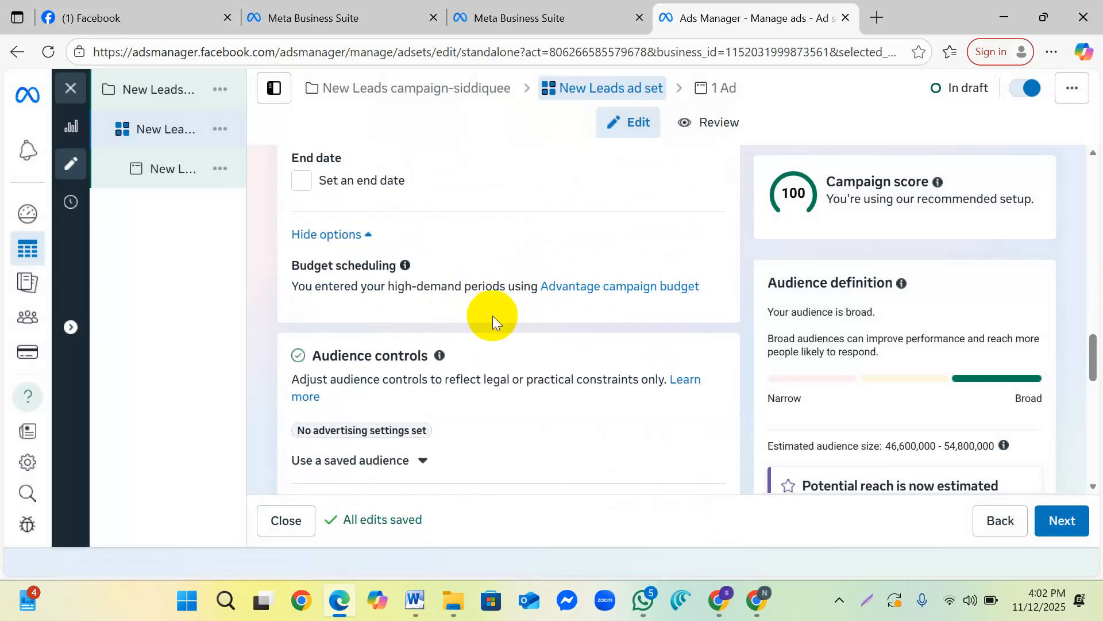
# Step: Check the Audience controls for saved audiences and close the list without choosing one
pyautogui.scroll(-1, 492, 319)
pyautogui.scroll(-1, 457, 311)
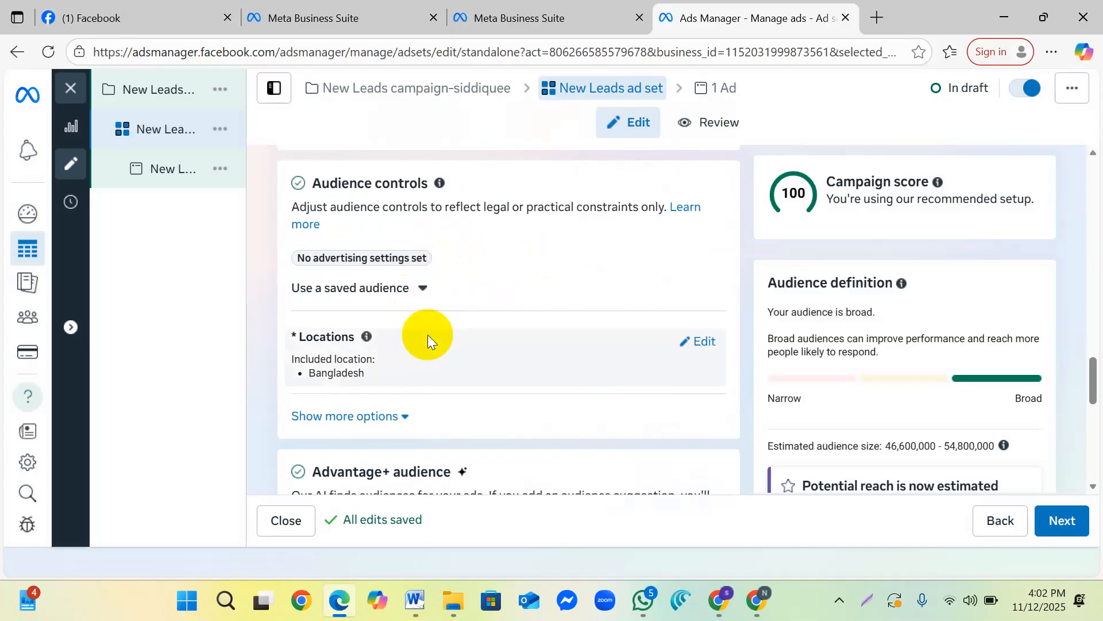
pyautogui.click(420, 292)
pyautogui.click(310, 292)
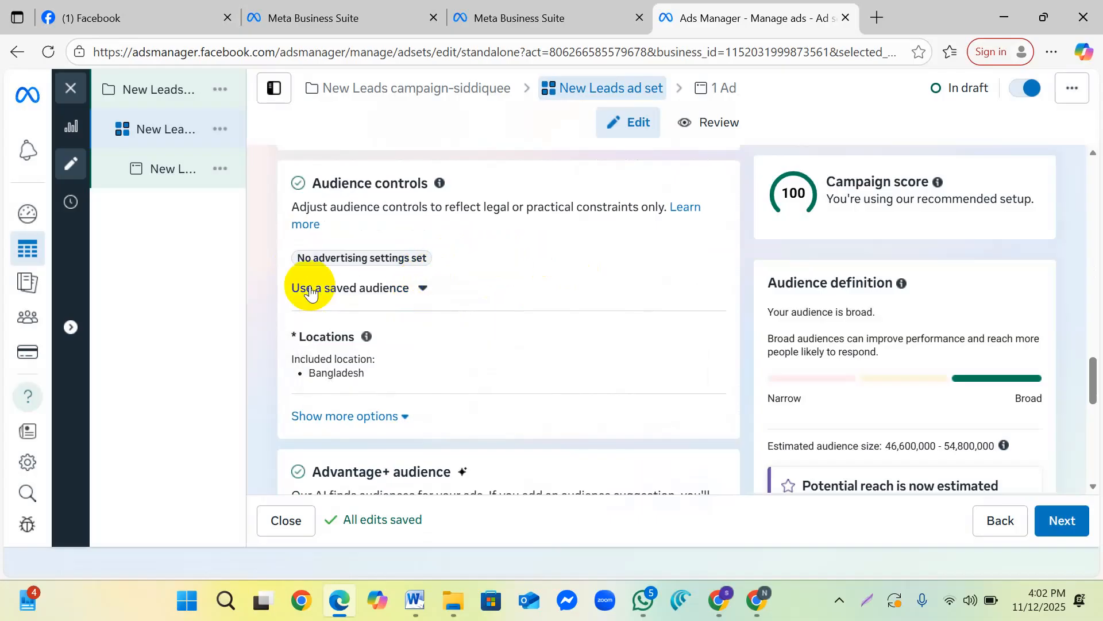
pyautogui.click(394, 287)
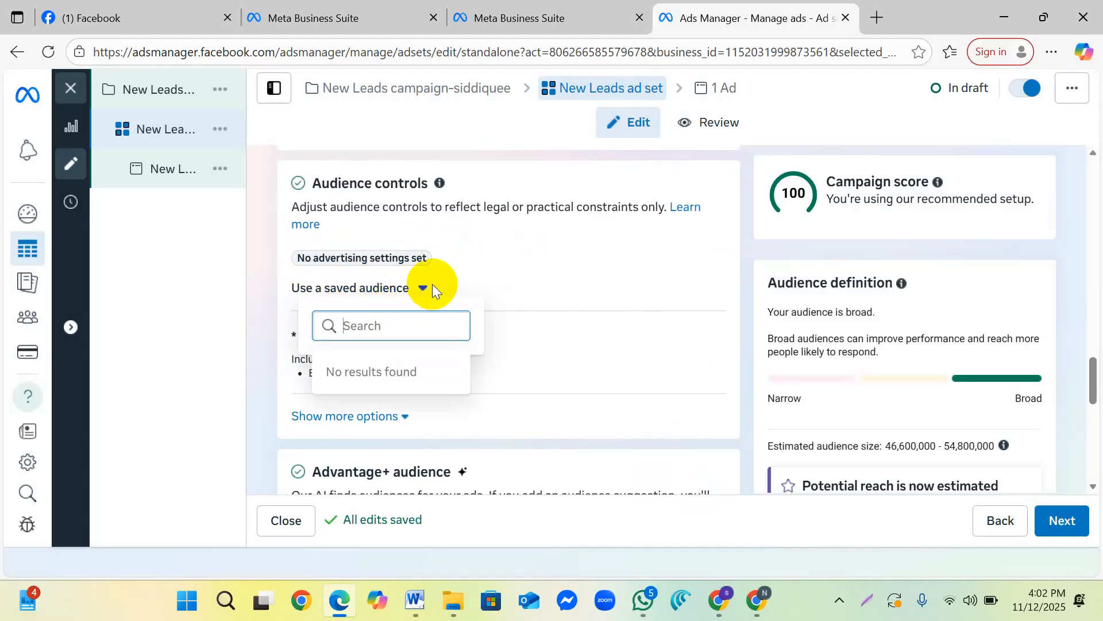
pyautogui.click(335, 292)
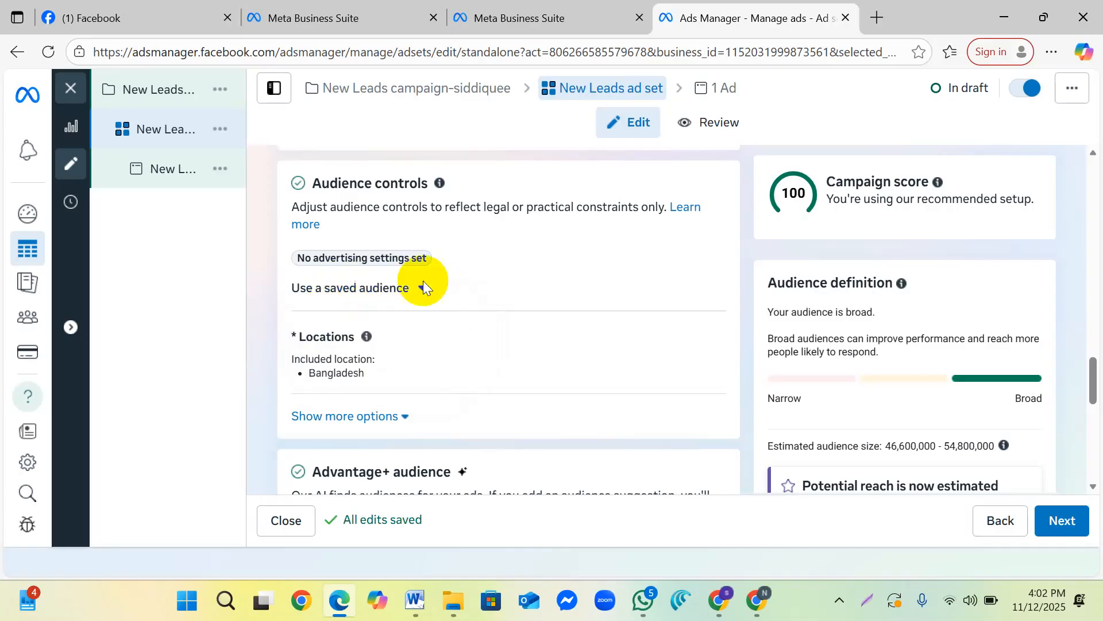
pyautogui.scroll(3, 501, 296)
pyautogui.scroll(-3, 500, 345)
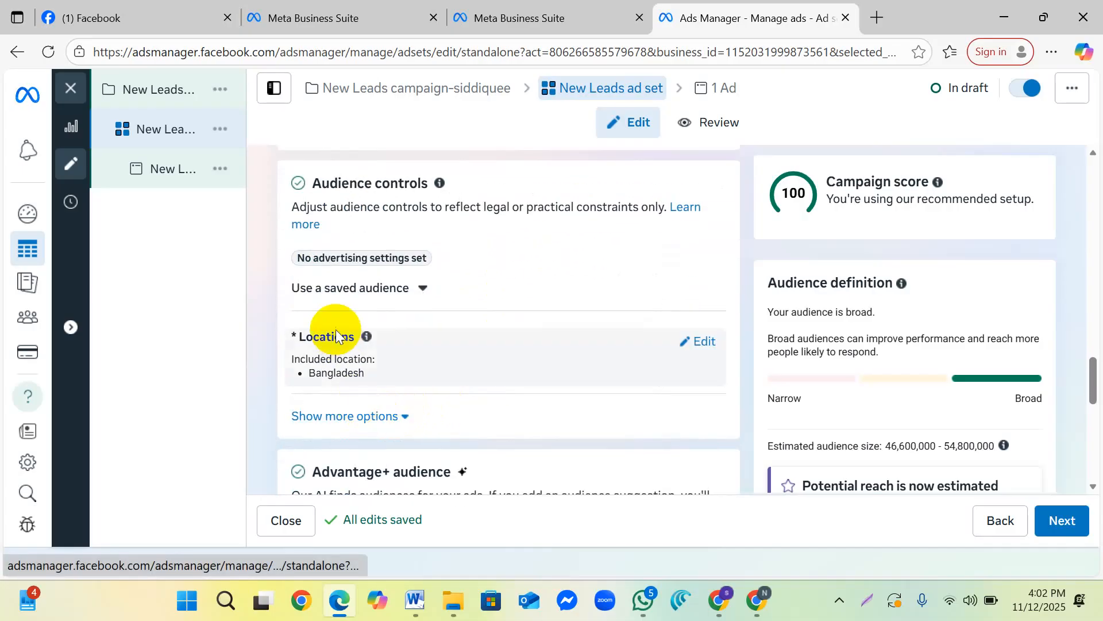
# Step: Open the audience locations for editing and review the location search and the Include and Exclude options
pyautogui.click(572, 353)
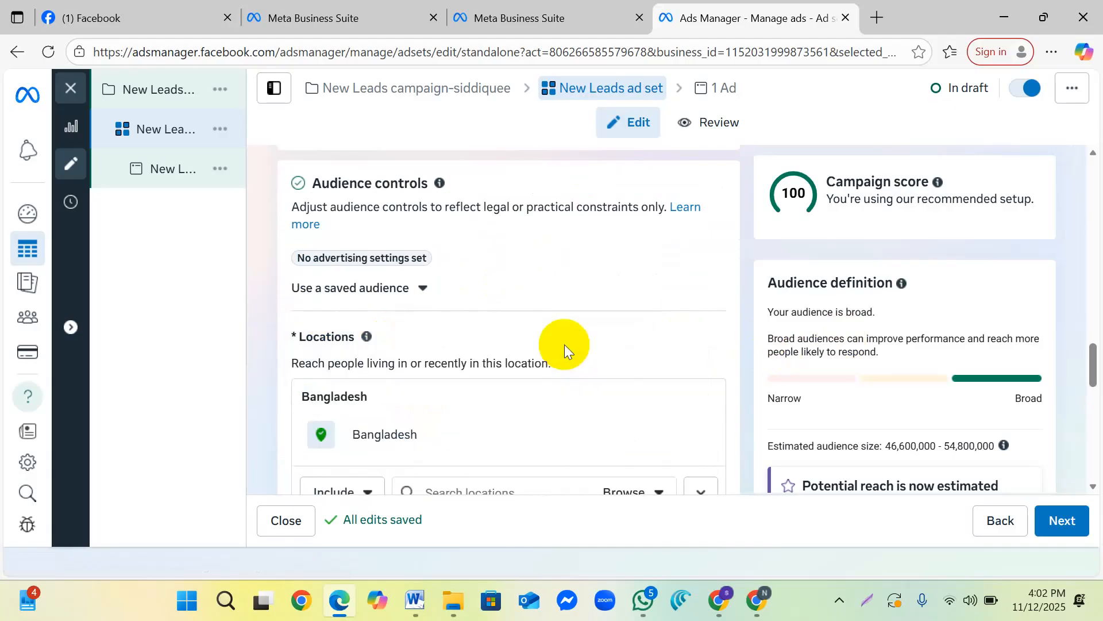
pyautogui.scroll(-3, 574, 367)
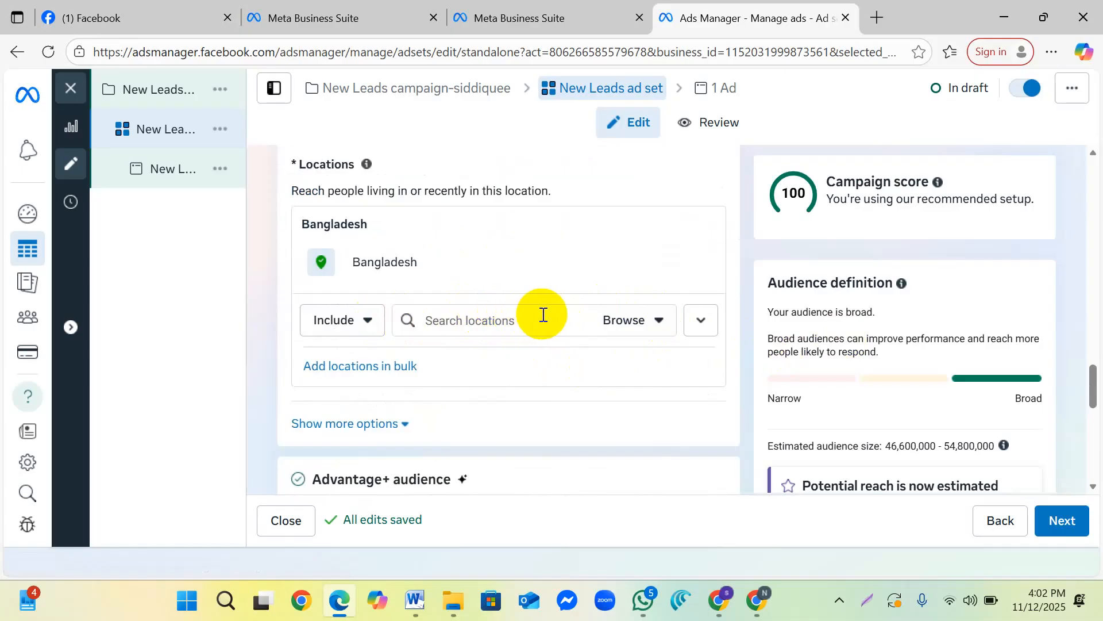
pyautogui.click(493, 319)
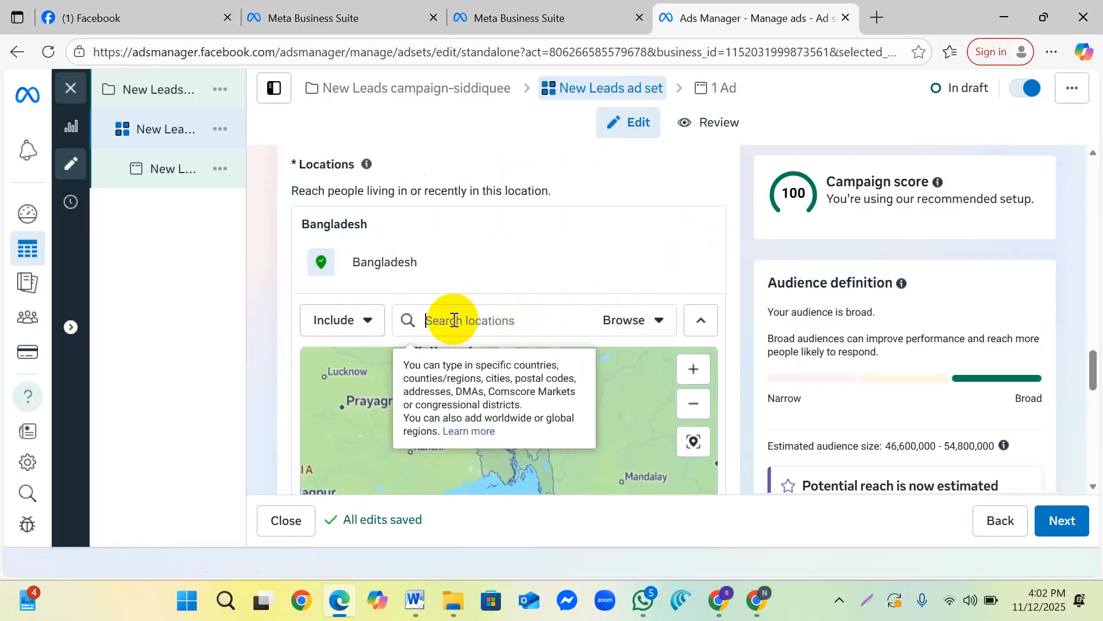
pyautogui.click(373, 320)
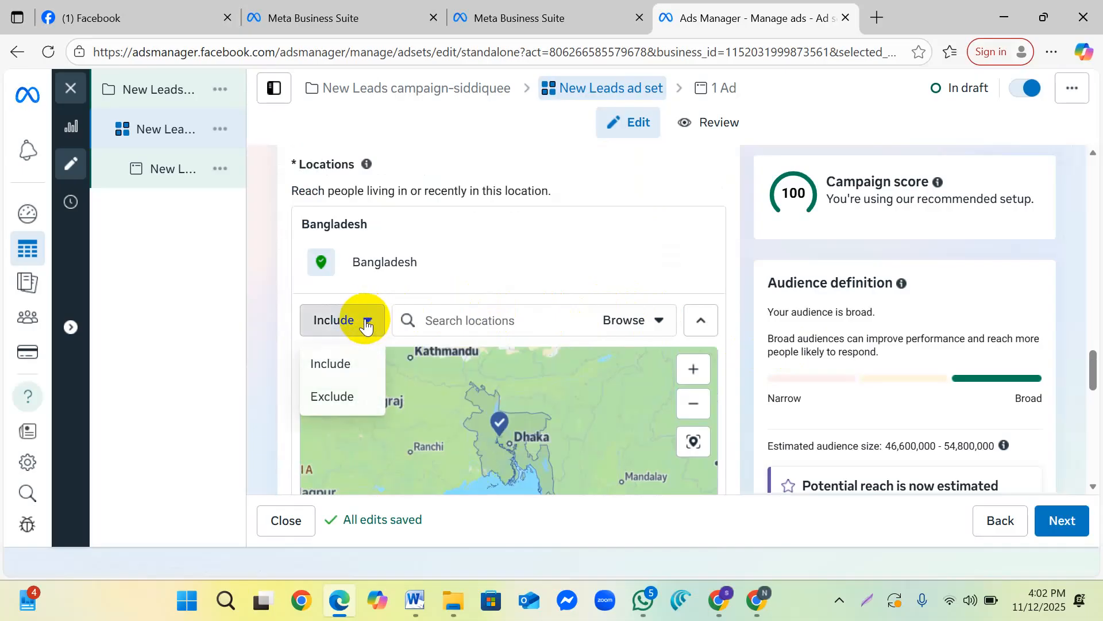
pyautogui.click(503, 315)
pyautogui.scroll(-3, 562, 308)
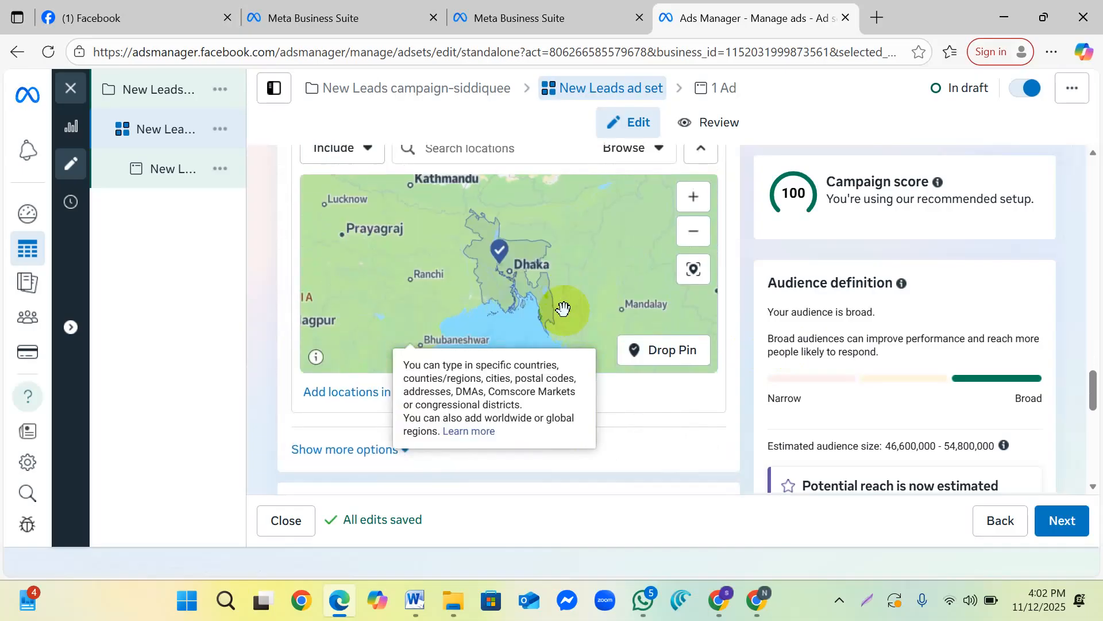
# Step: Examine the location targeting map around Bangladesh and the Advantage+ audience settings
pyautogui.doubleClick(466, 313)
pyautogui.scroll(3, 488, 260)
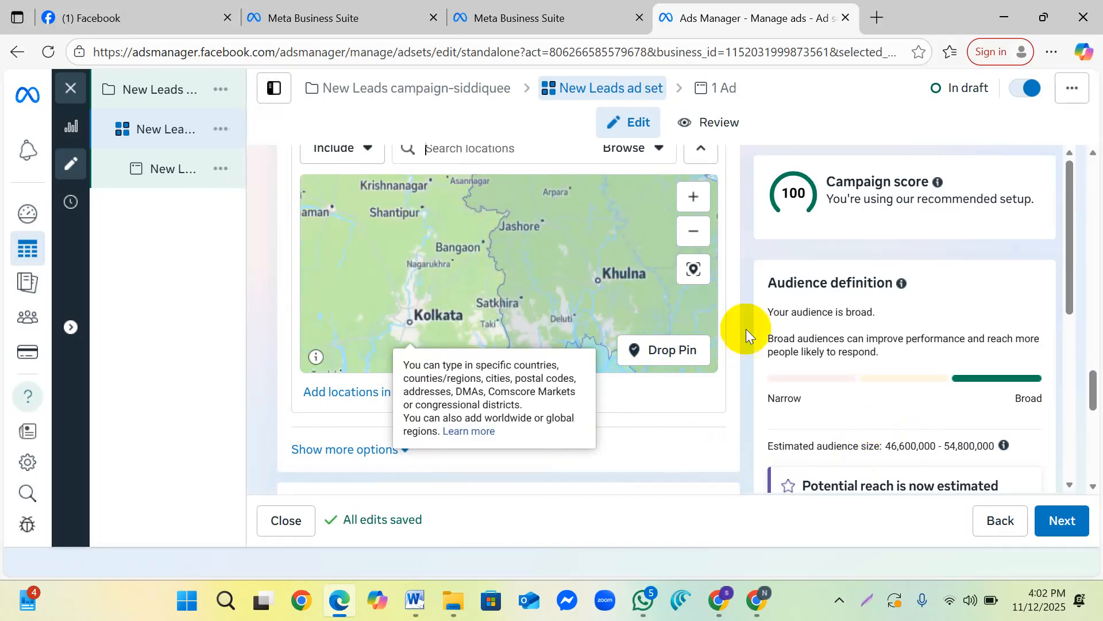
pyautogui.scroll(1, 729, 170)
pyautogui.scroll(4, 427, 307)
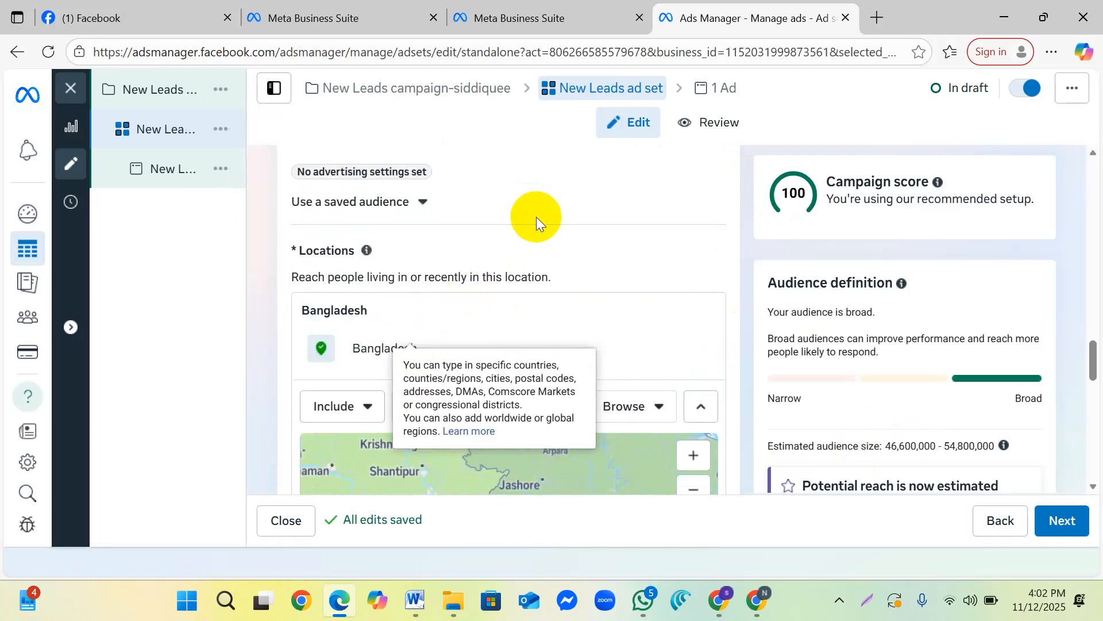
pyautogui.scroll(-3, 536, 216)
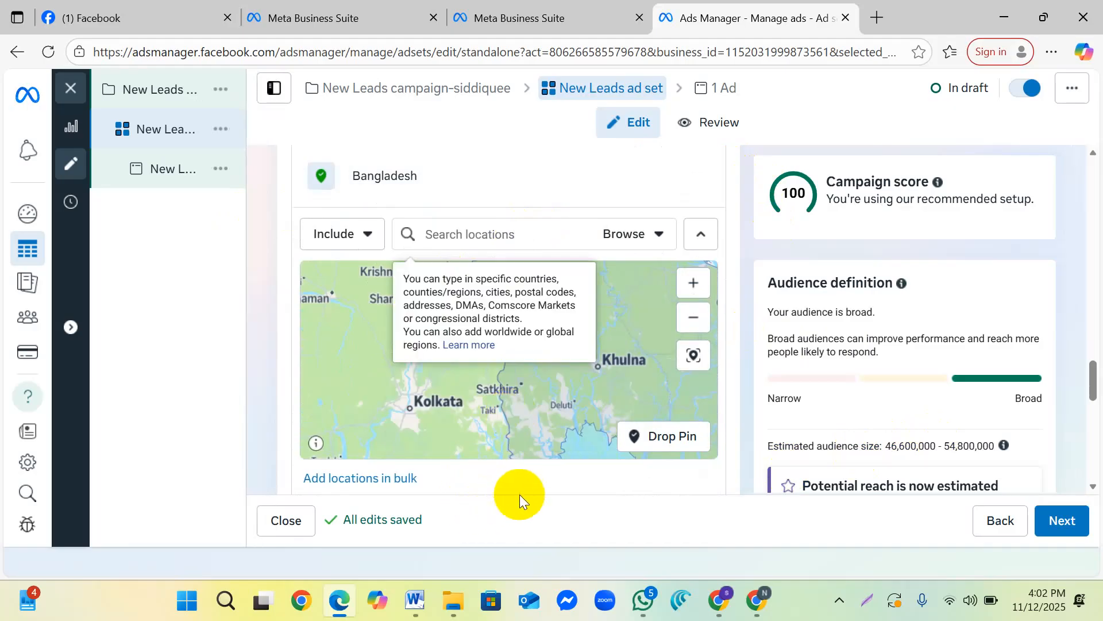
pyautogui.scroll(3, 430, 182)
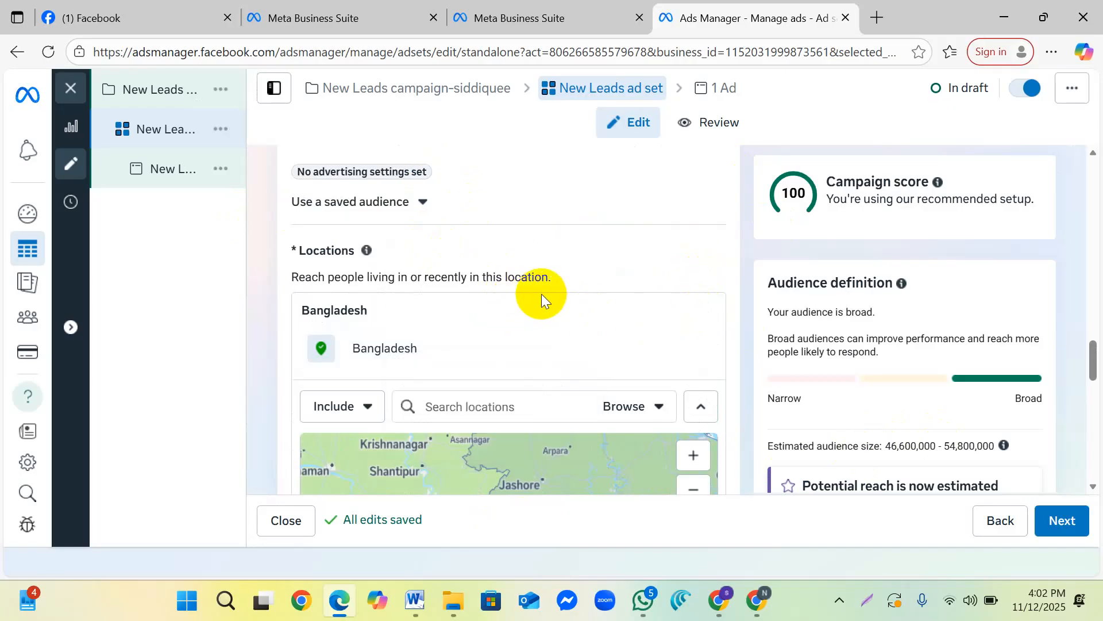
pyautogui.scroll(-5, 539, 305)
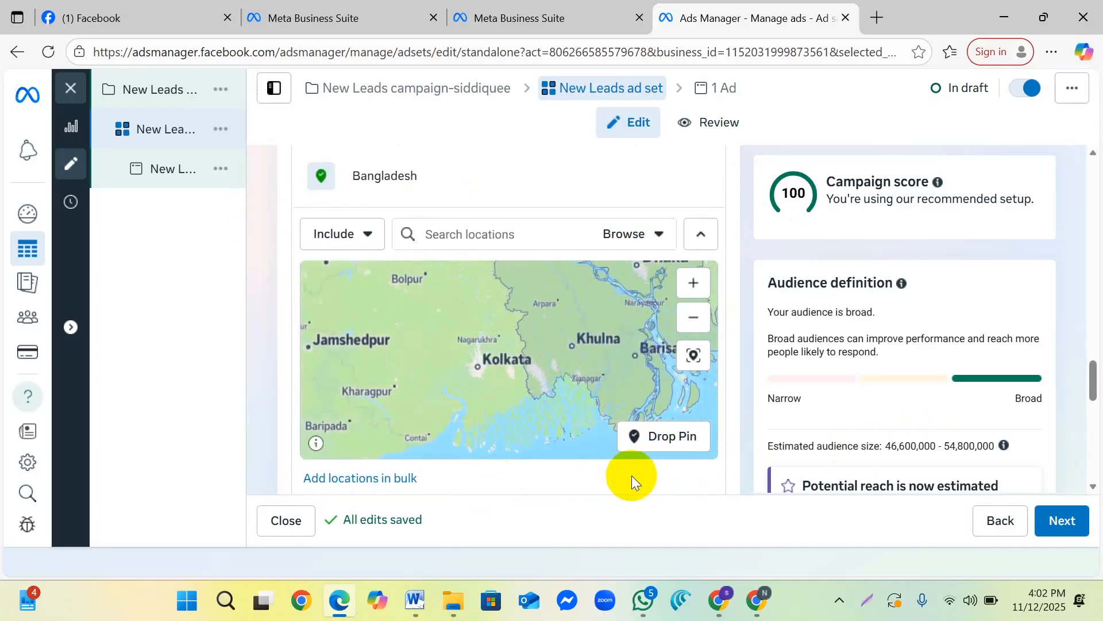
pyautogui.scroll(-3, 632, 475)
pyautogui.scroll(-3, 518, 362)
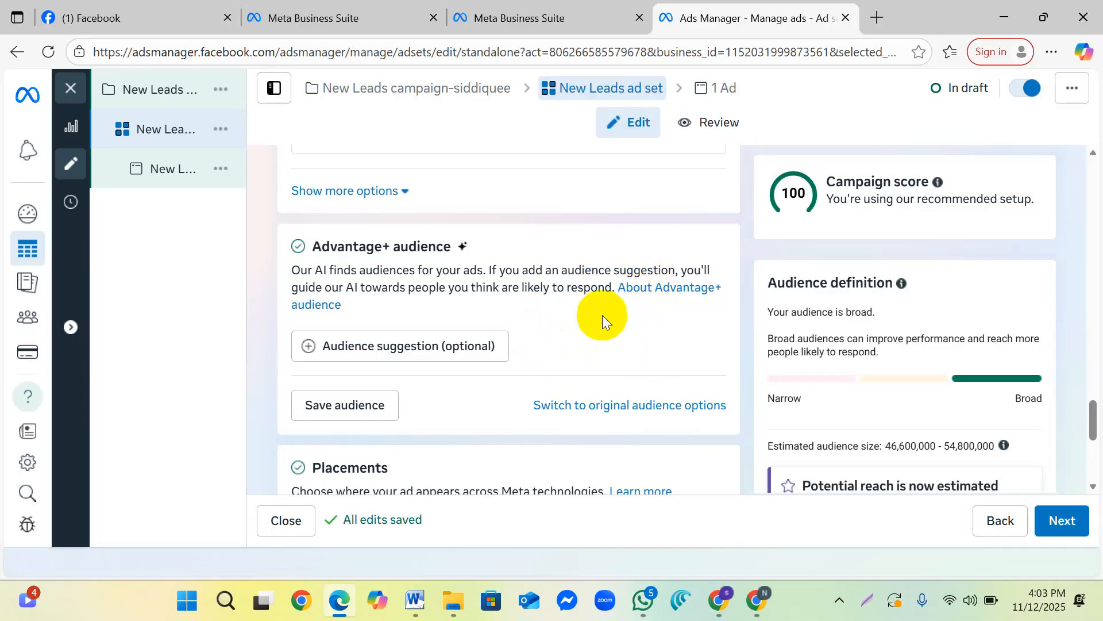
# Step: Expand the Advantage+ audience suggestion options and set the maximum age to 30
pyautogui.click(450, 345)
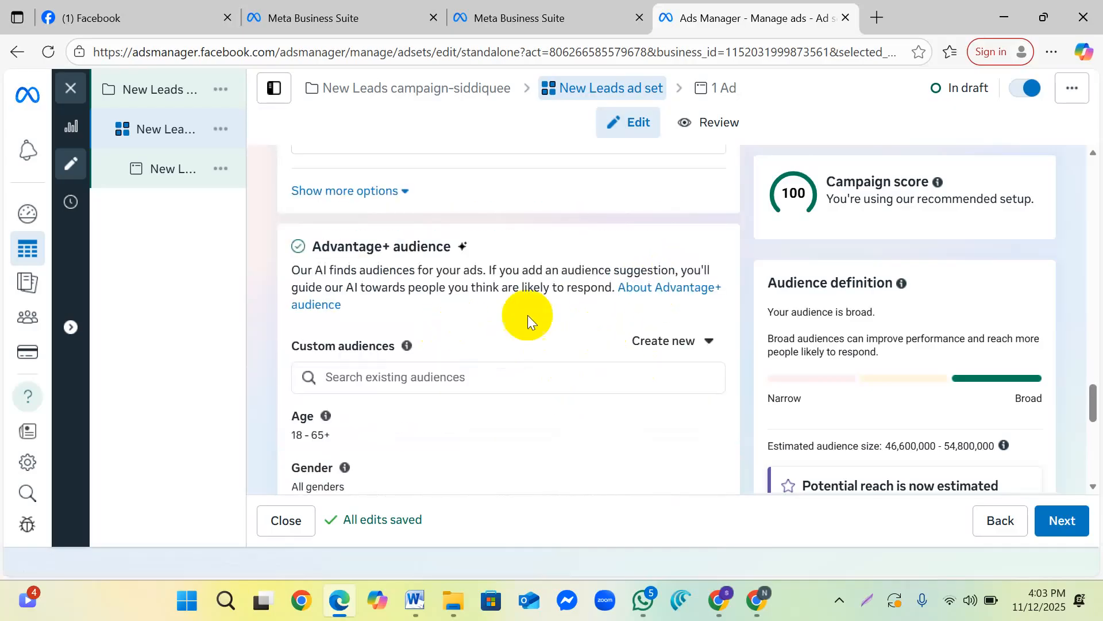
pyautogui.scroll(-3, 495, 353)
pyautogui.scroll(3, 504, 352)
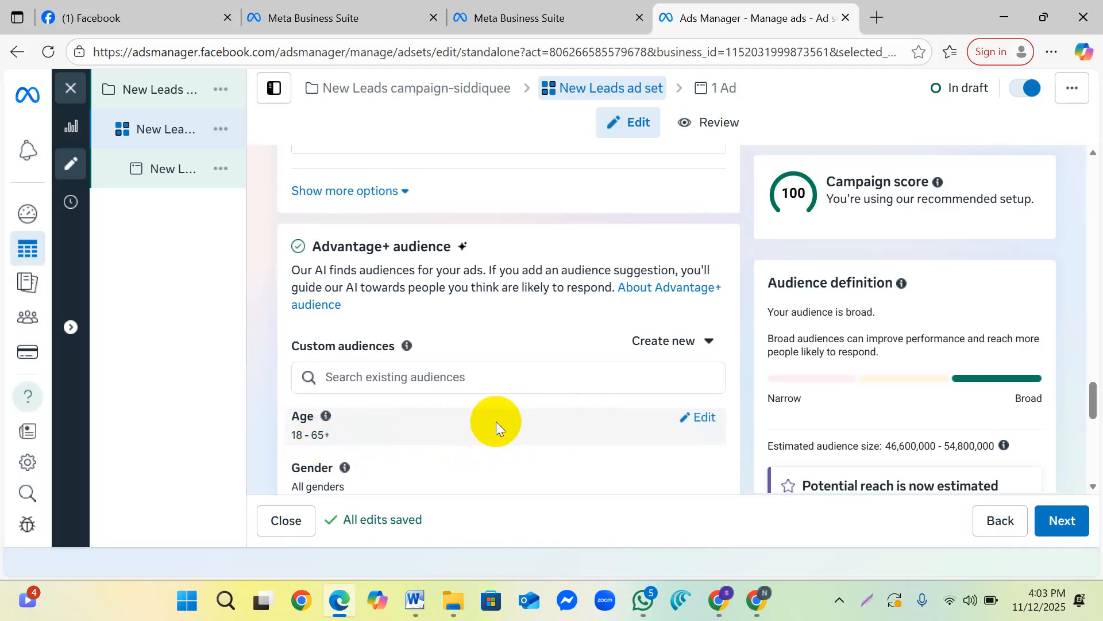
pyautogui.click(699, 418)
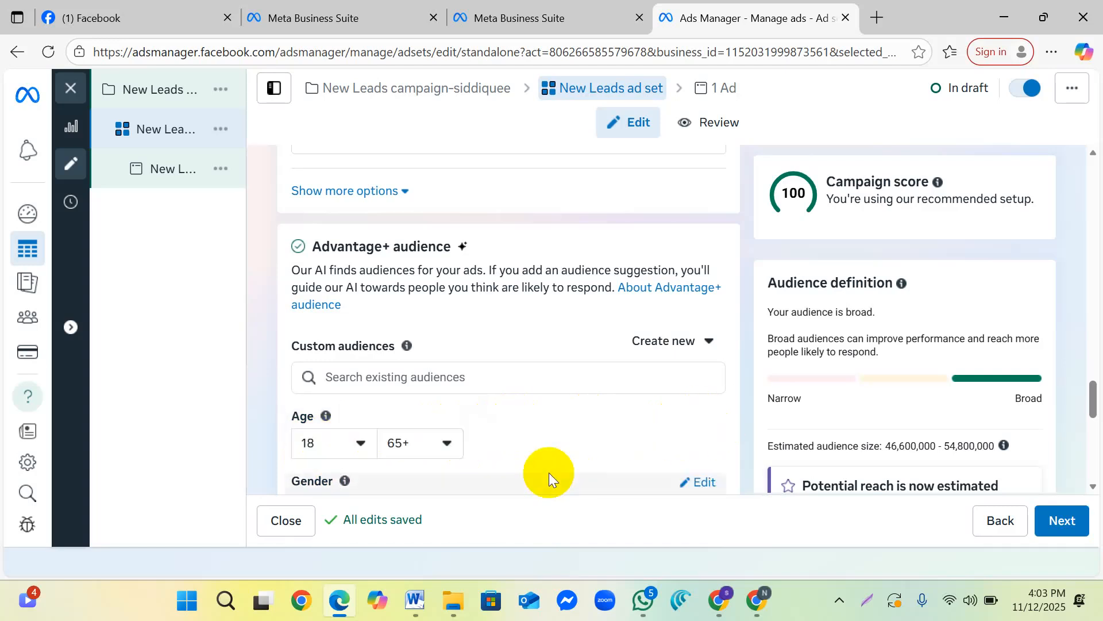
pyautogui.scroll(-3, 458, 420)
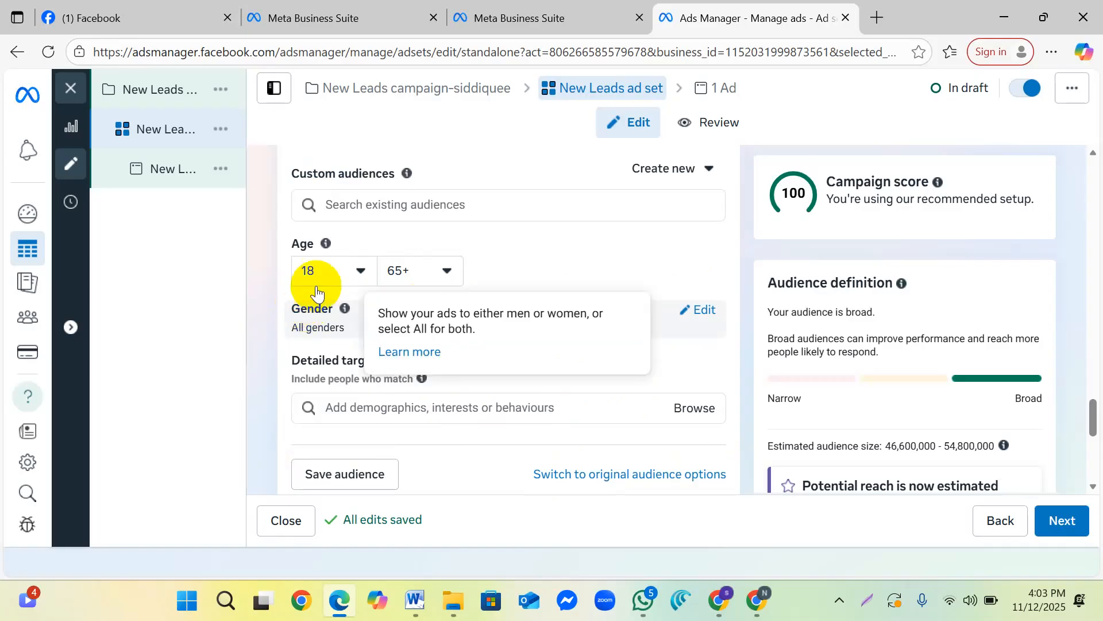
pyautogui.click(444, 272)
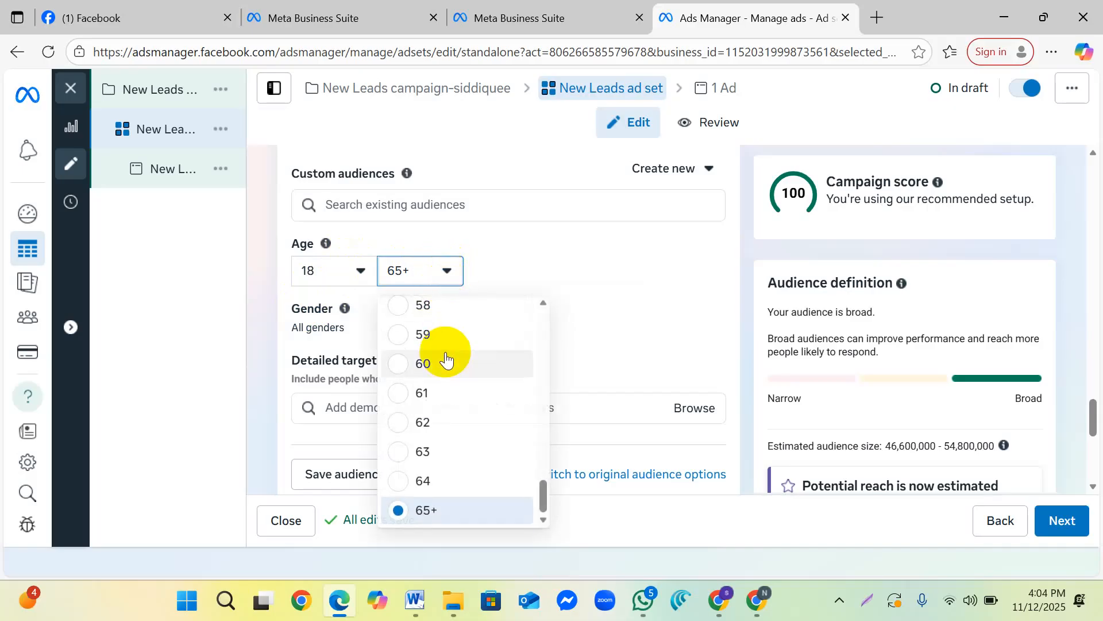
pyautogui.scroll(6, 452, 357)
pyautogui.scroll(6, 457, 361)
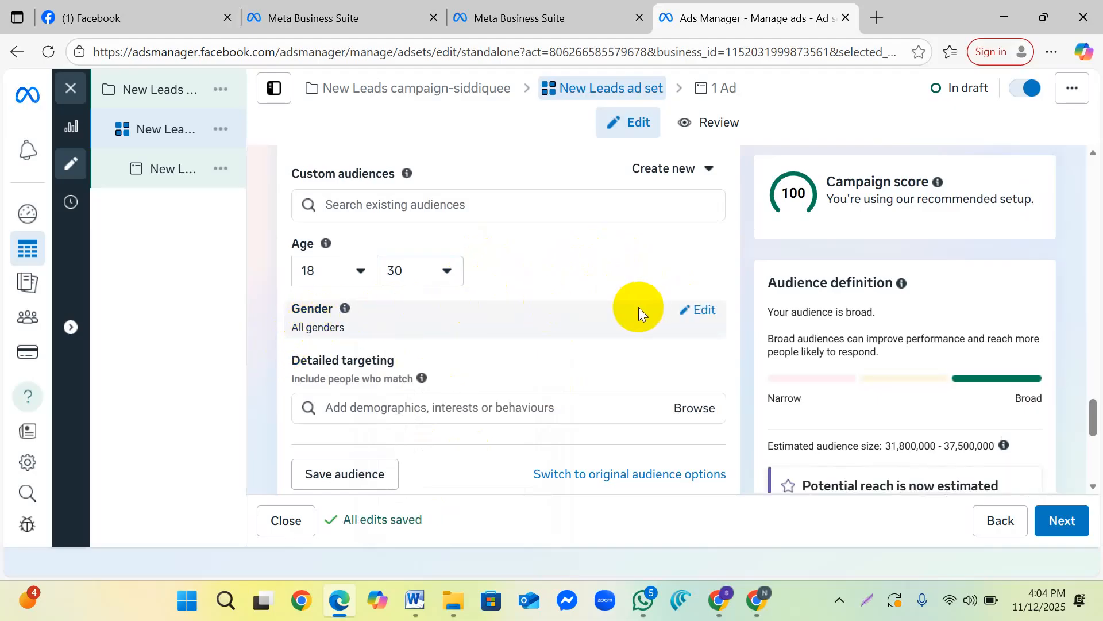
# Step: Open the audience gender setting for editing
pyautogui.click(702, 310)
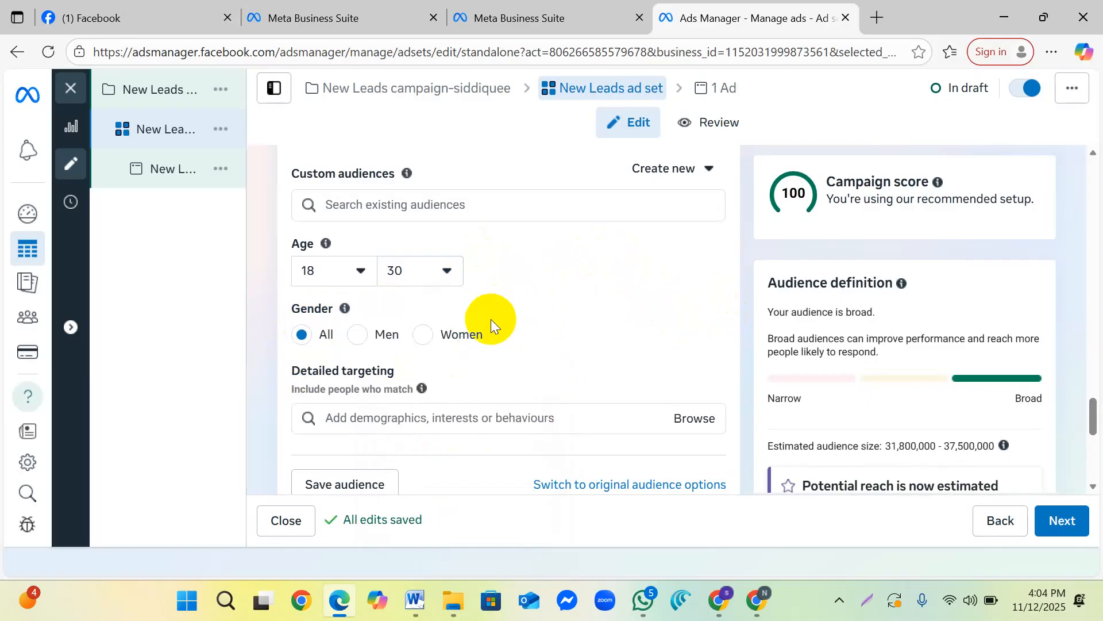
pyautogui.scroll(3, 508, 305)
pyautogui.scroll(-3, 475, 313)
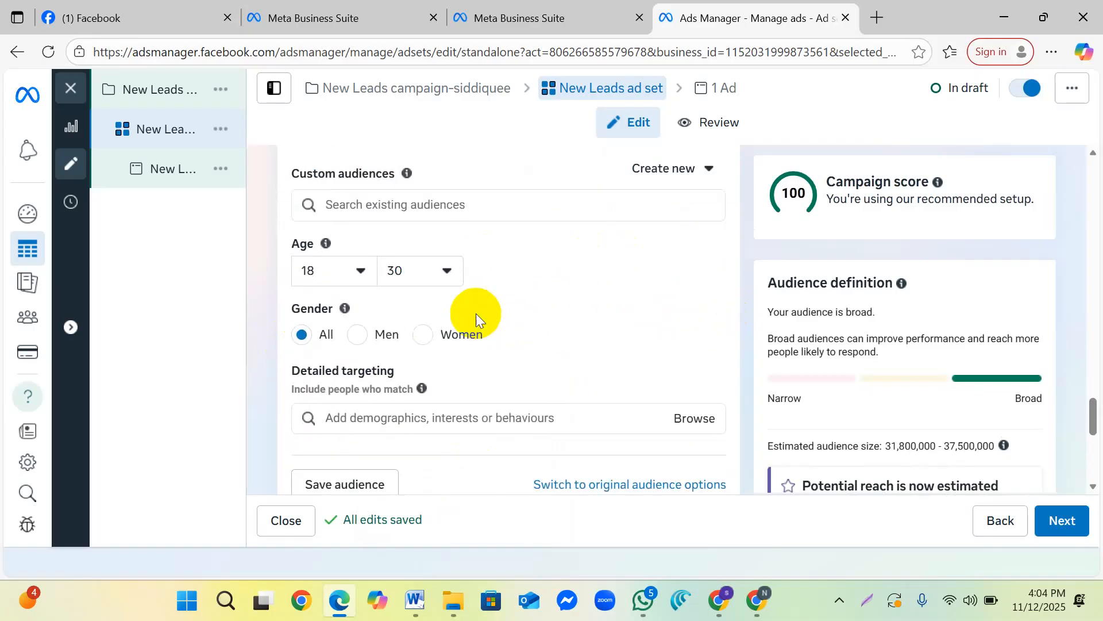
# Step: Set the audience's minimum age to 25
pyautogui.click(458, 276)
pyautogui.click(460, 276)
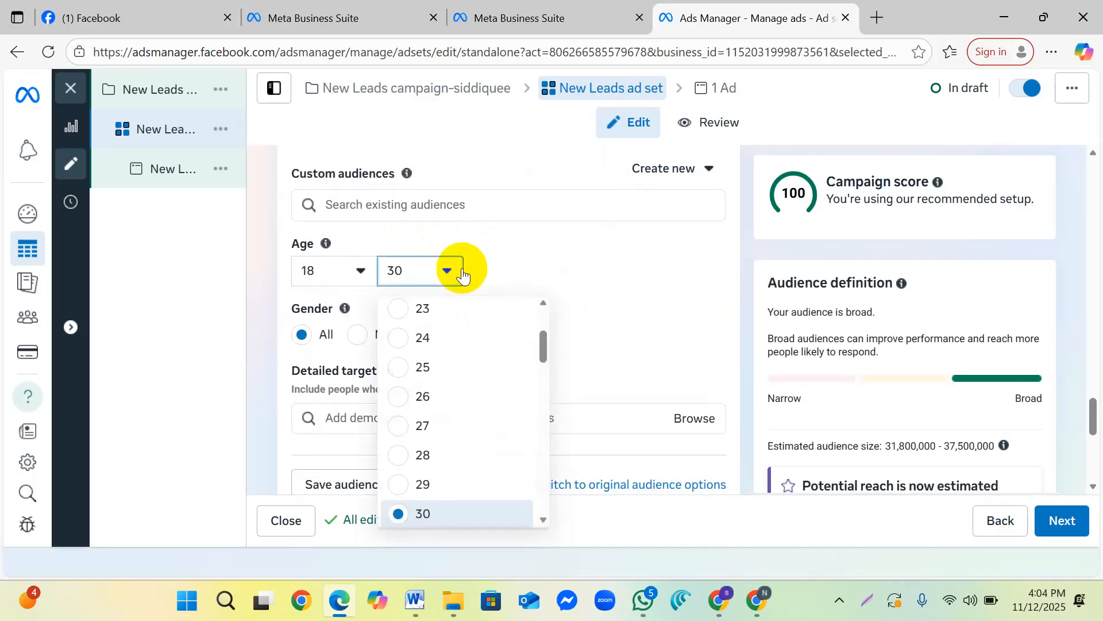
pyautogui.click(362, 272)
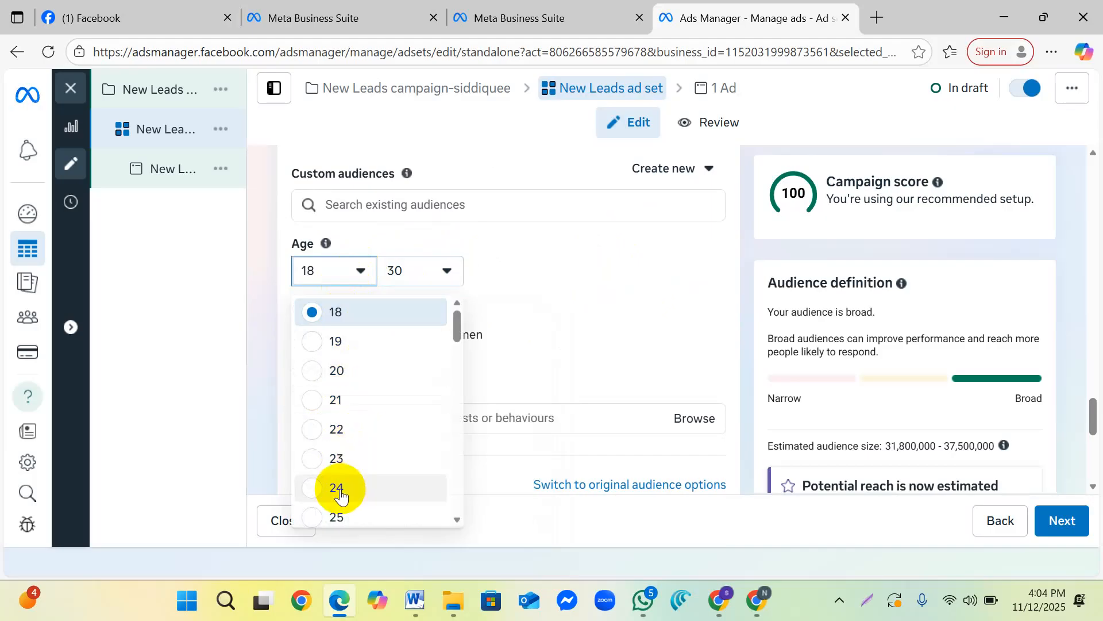
pyautogui.scroll(-2, 362, 488)
pyautogui.click(339, 432)
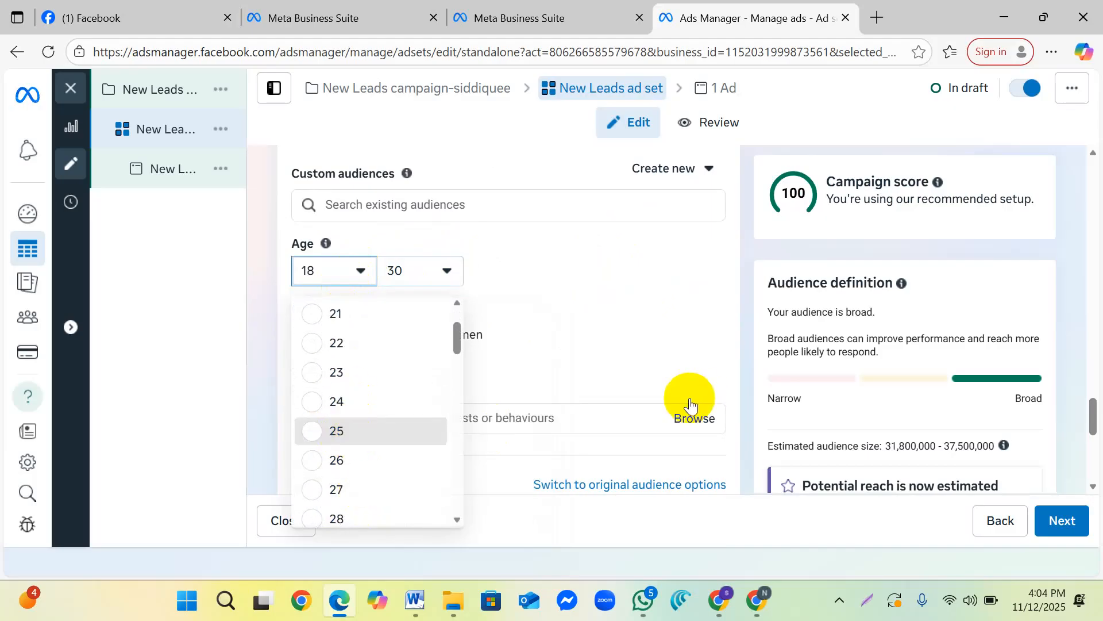
# Step: Set the audience's maximum age to 65+
pyautogui.click(448, 271)
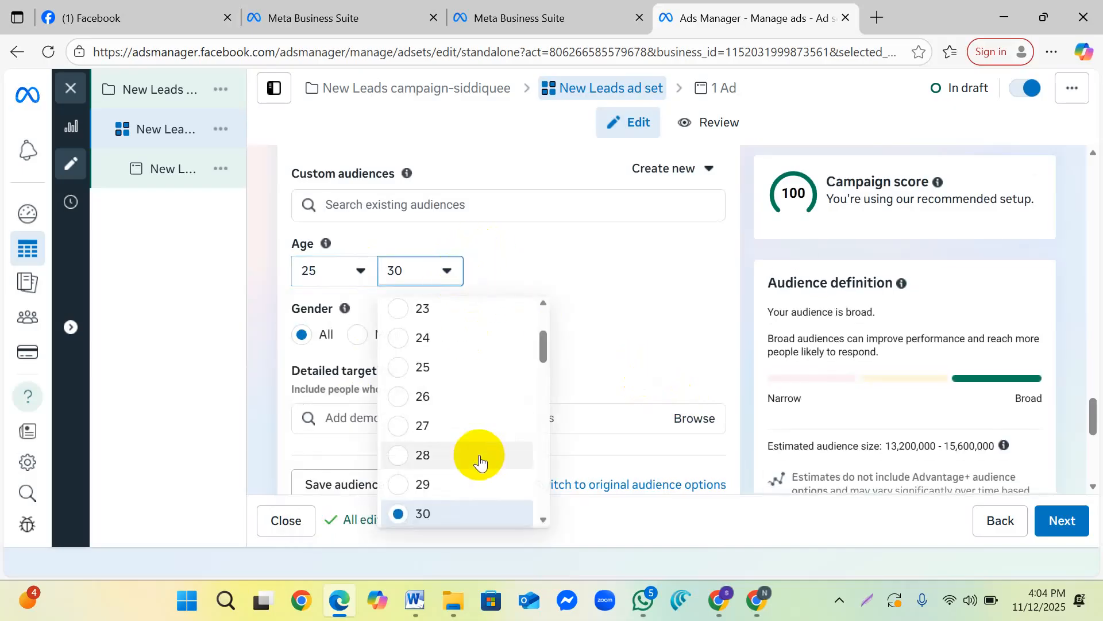
pyautogui.scroll(-3, 476, 458)
pyautogui.scroll(-4, 459, 418)
pyautogui.scroll(1, 458, 412)
pyautogui.scroll(-4, 458, 411)
pyautogui.scroll(-3, 449, 411)
pyautogui.scroll(1, 451, 397)
pyautogui.scroll(-4, 454, 408)
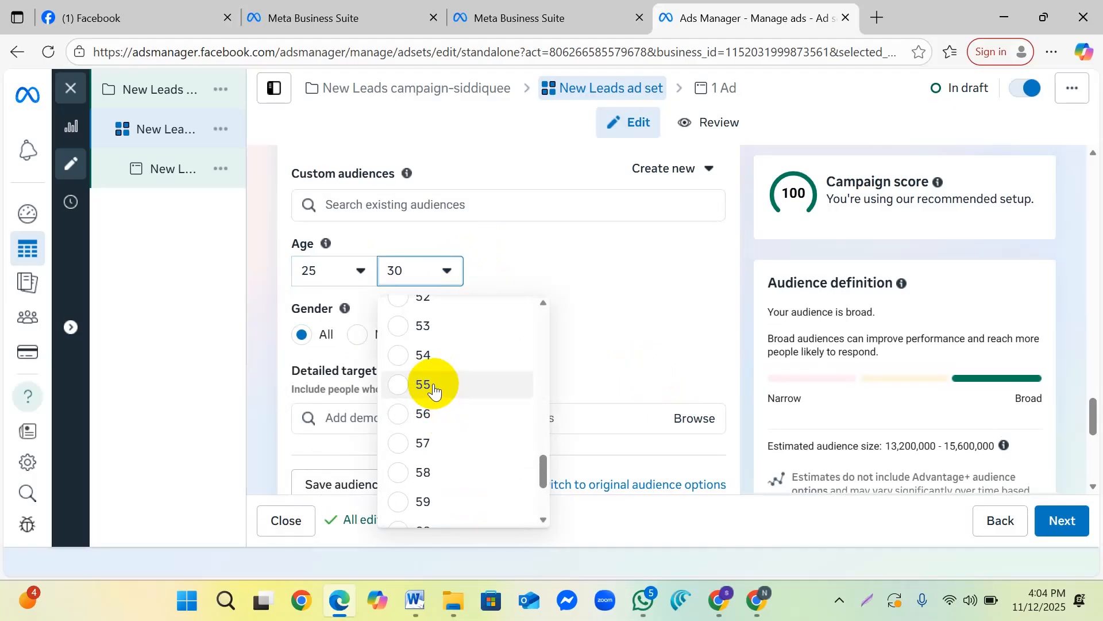
pyautogui.scroll(-2, 434, 390)
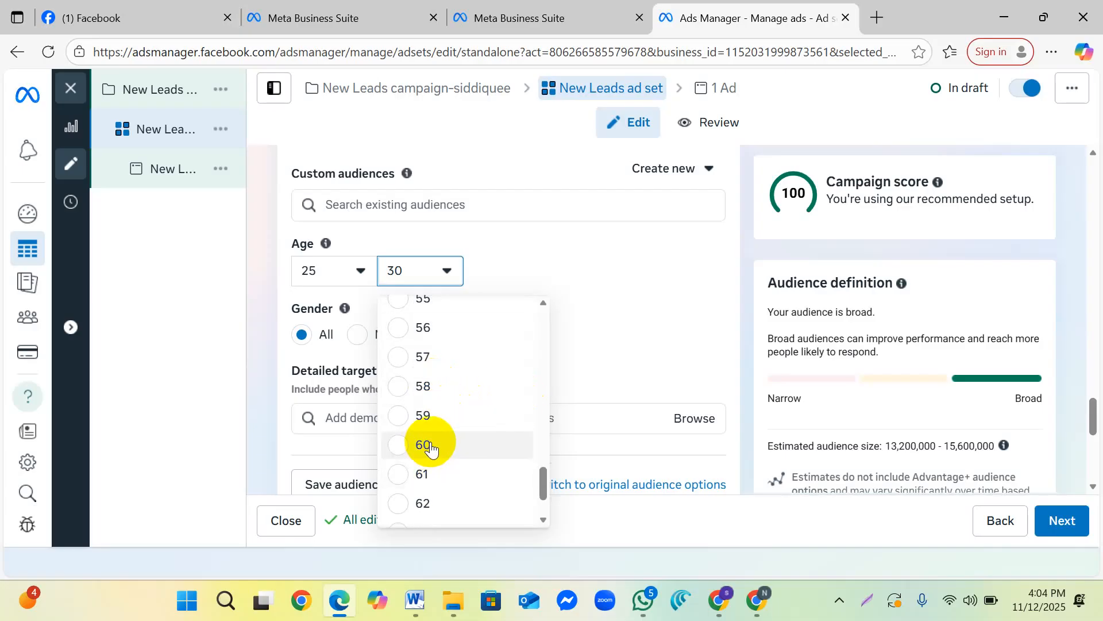
pyautogui.scroll(-2, 432, 491)
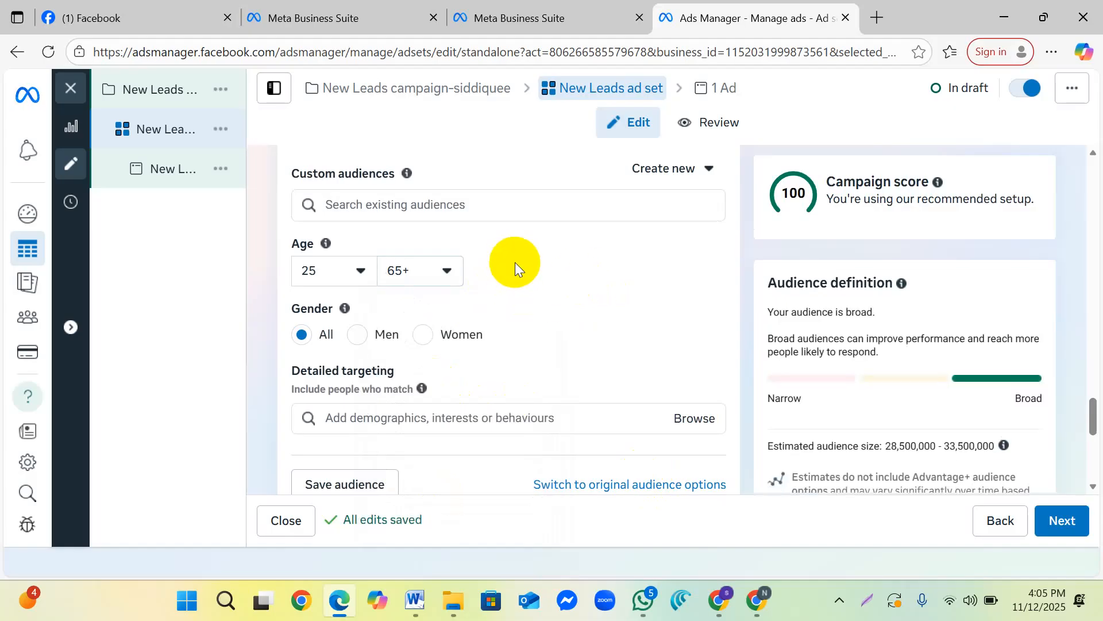
# Step: Browse the detailed targeting demographics under Education and examine the education level options
pyautogui.scroll(-2, 515, 267)
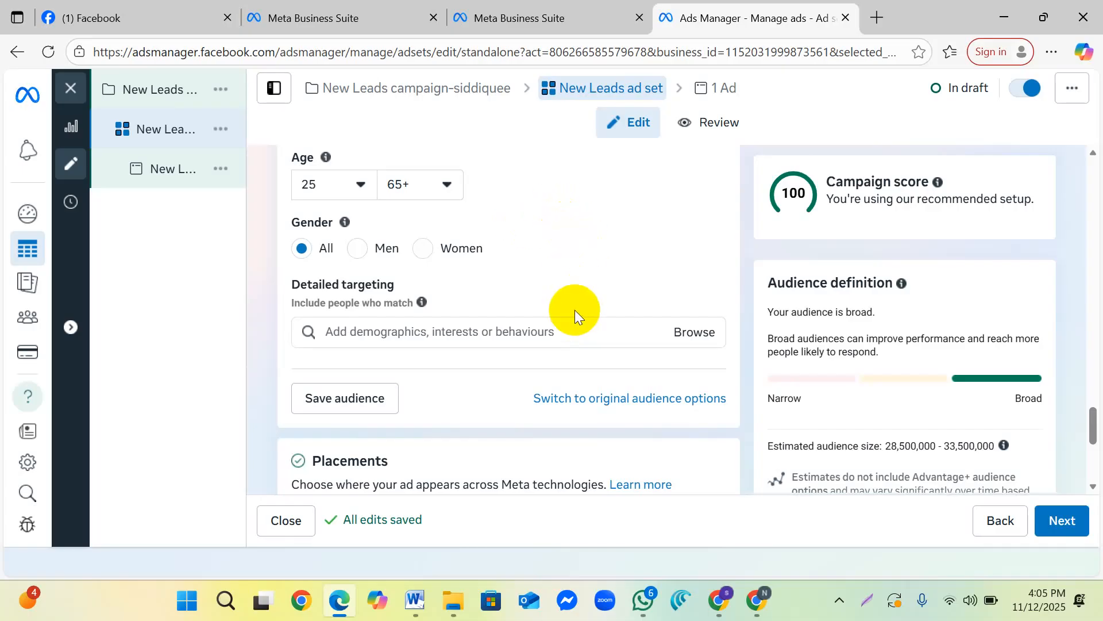
pyautogui.scroll(-2, 533, 316)
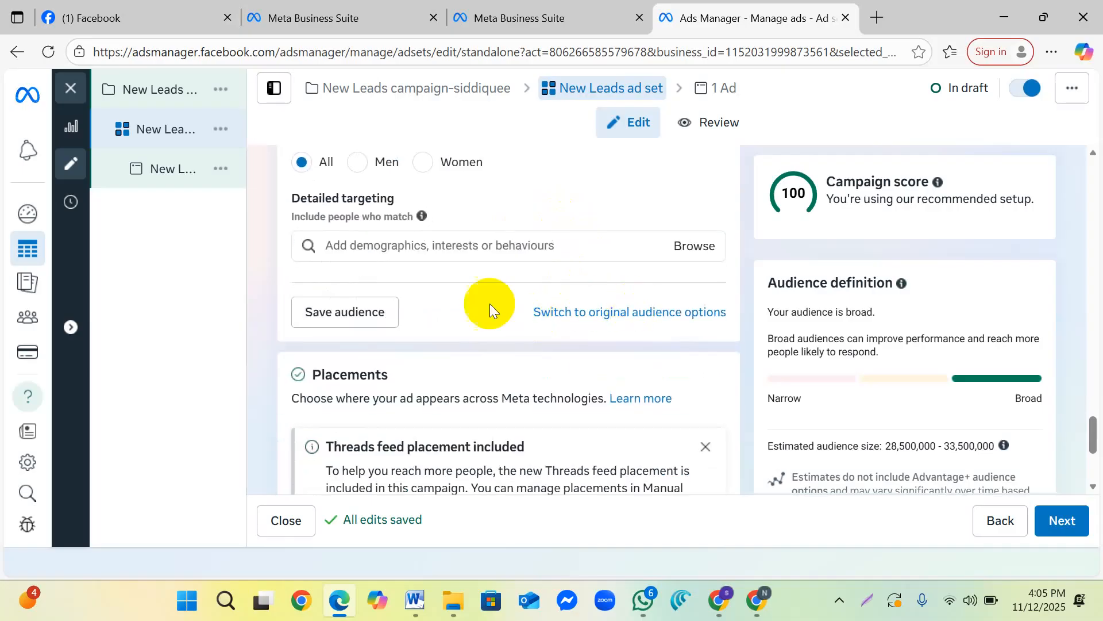
pyautogui.scroll(-2, 431, 289)
pyautogui.scroll(4, 439, 287)
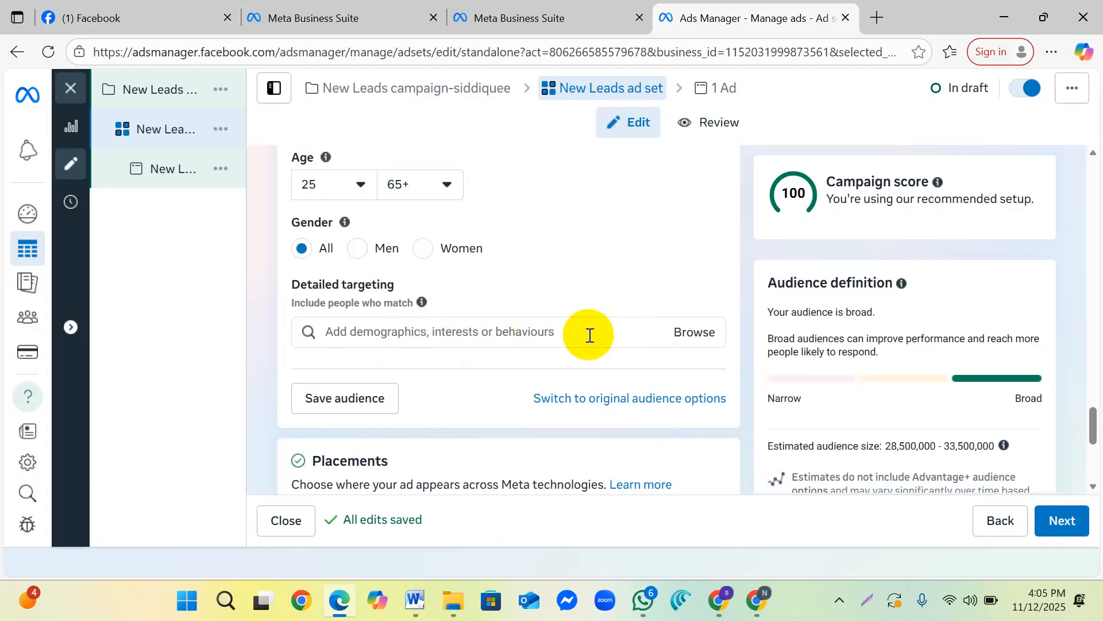
pyautogui.click(690, 332)
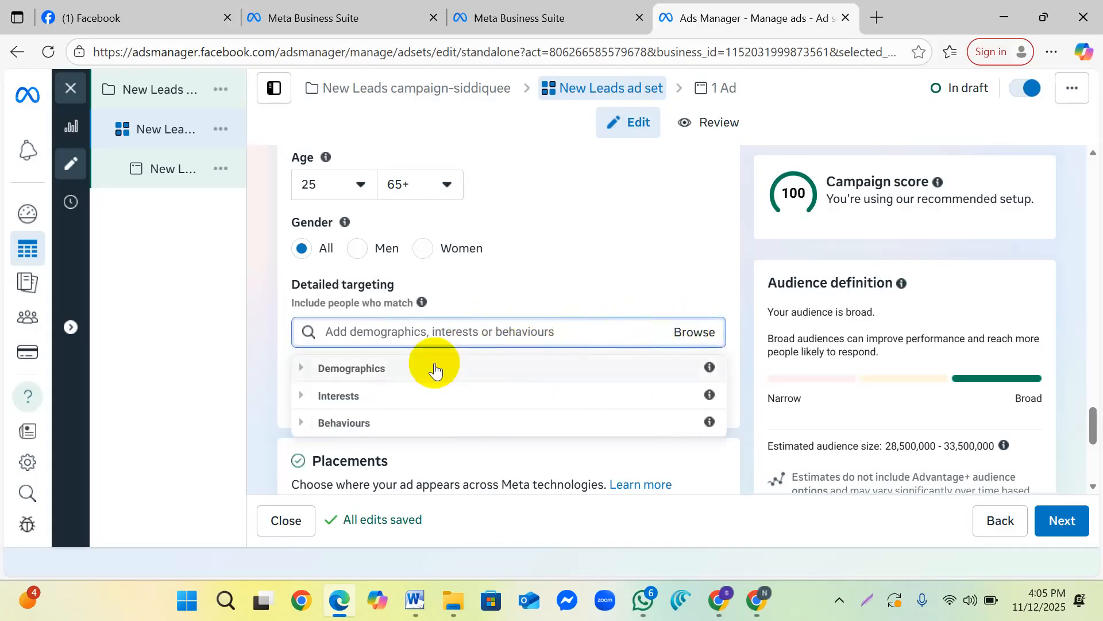
pyautogui.click(387, 370)
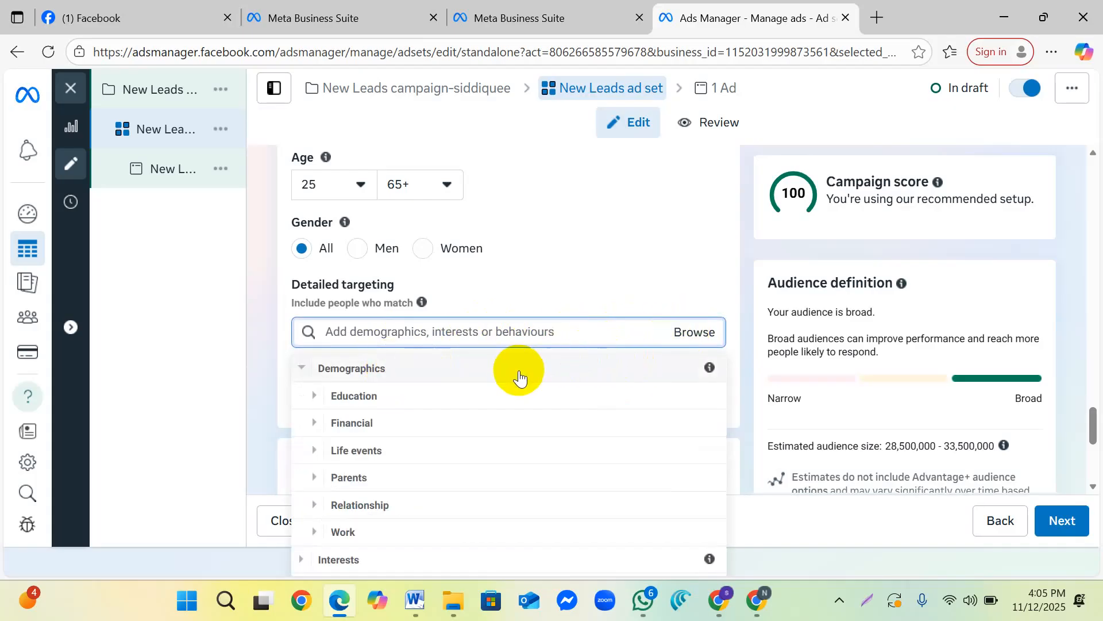
pyautogui.click(354, 395)
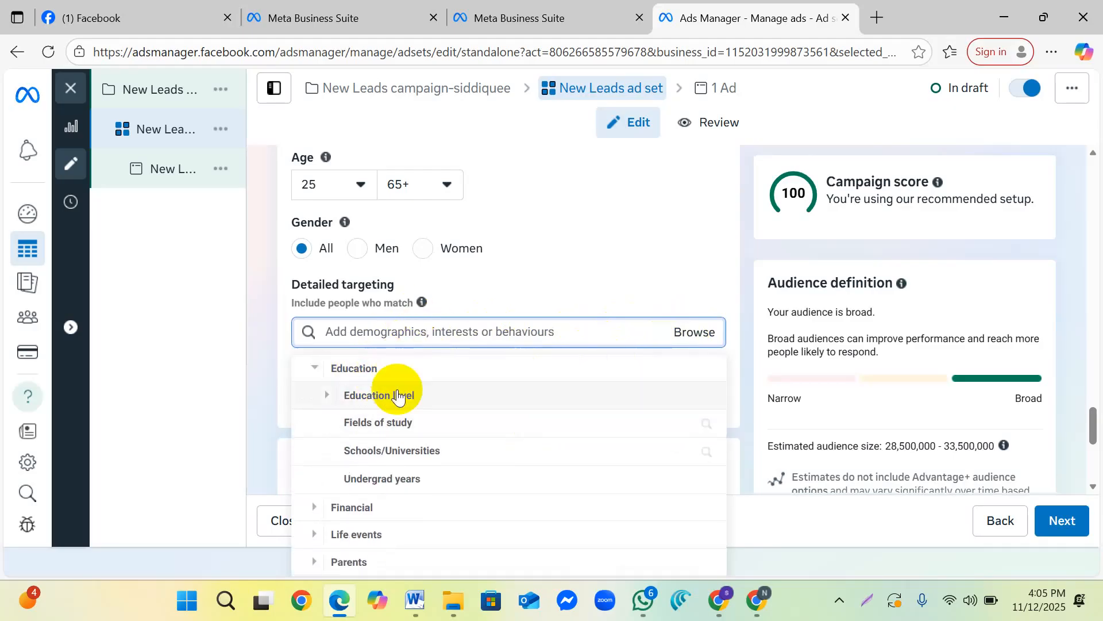
pyautogui.click(395, 392)
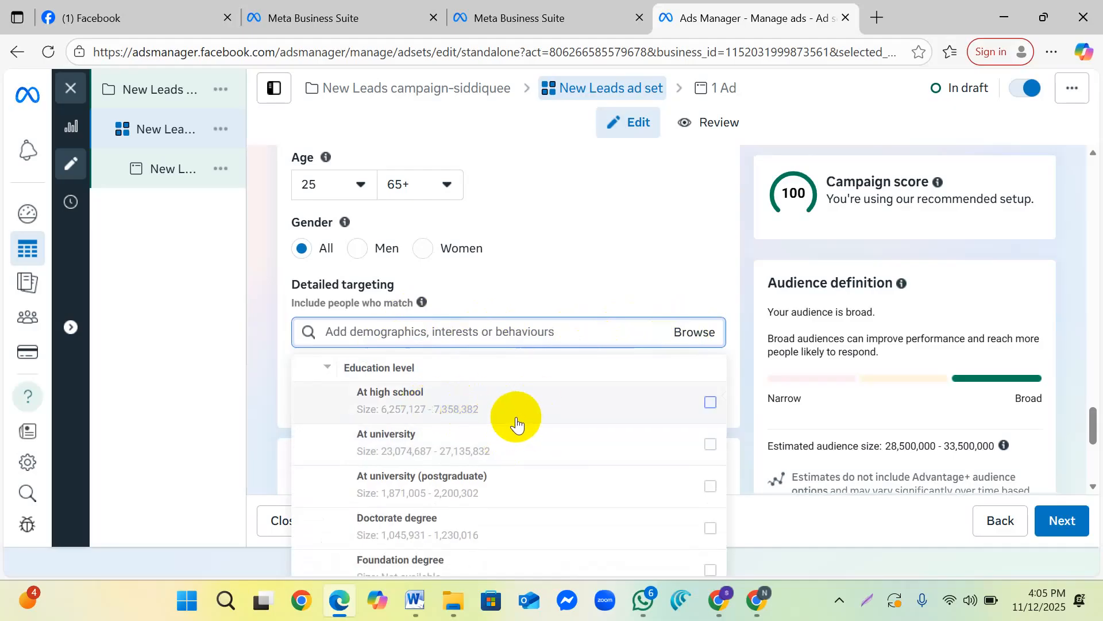
pyautogui.moveTo(517, 424)
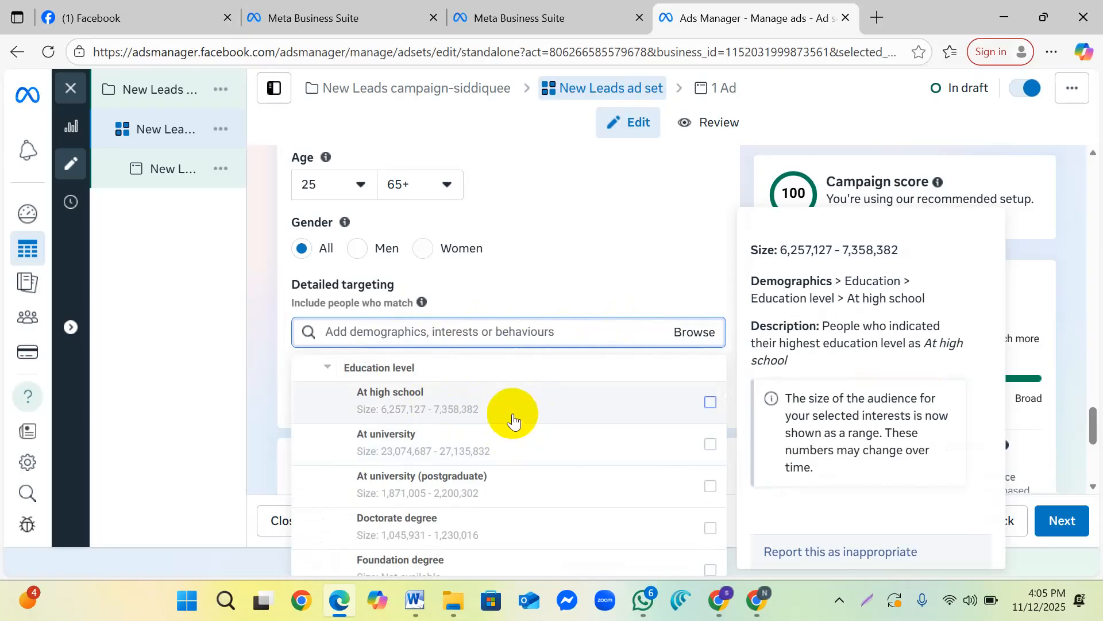
# Step: Set the audience's maximum age to 30 and close the age list
pyautogui.click(450, 188)
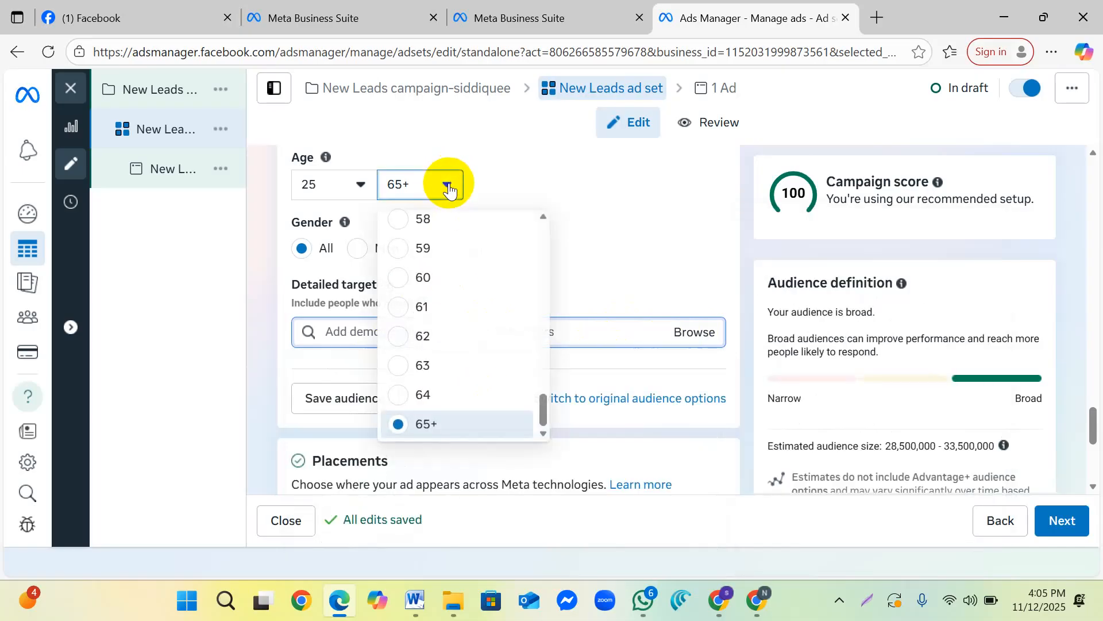
pyautogui.scroll(10, 487, 286)
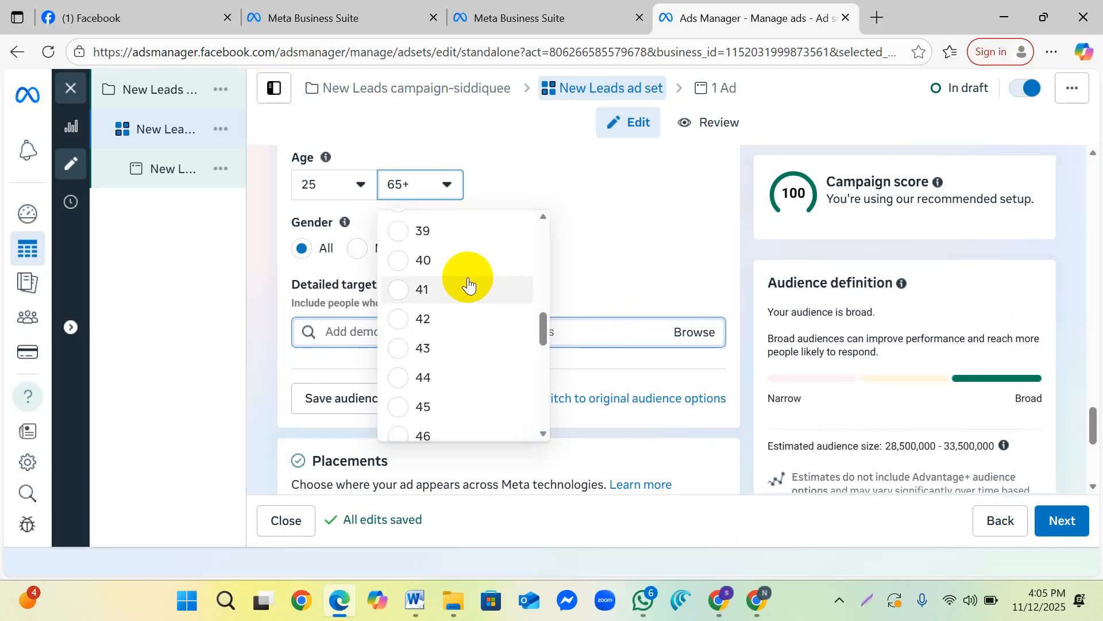
pyautogui.scroll(8, 465, 285)
pyautogui.scroll(2, 437, 292)
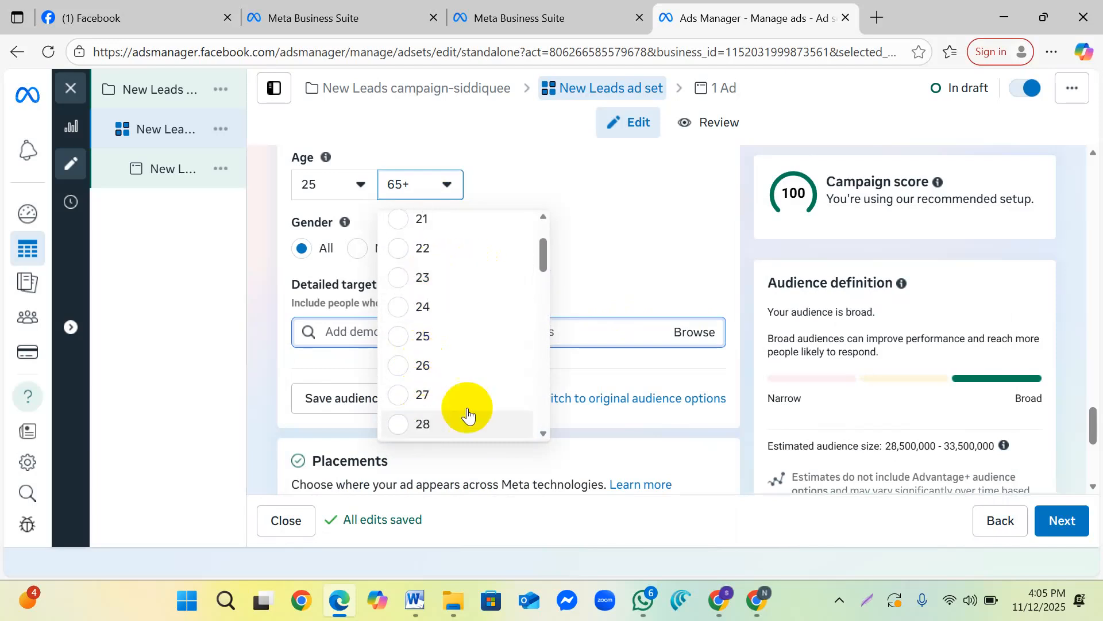
pyautogui.scroll(-2, 428, 402)
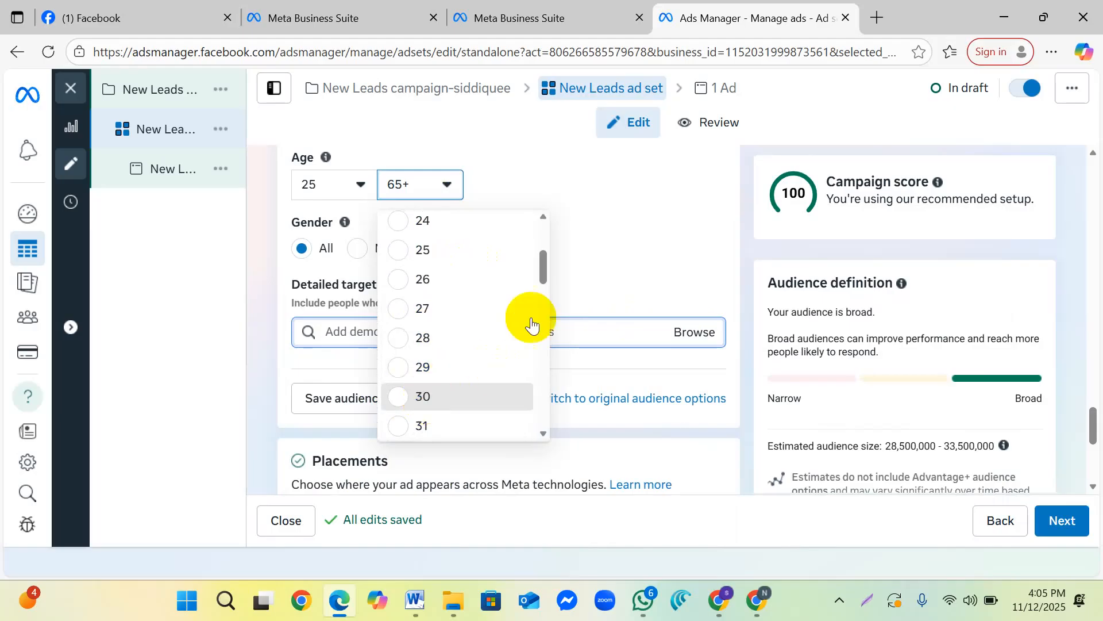
pyautogui.click(425, 397)
pyautogui.click(701, 230)
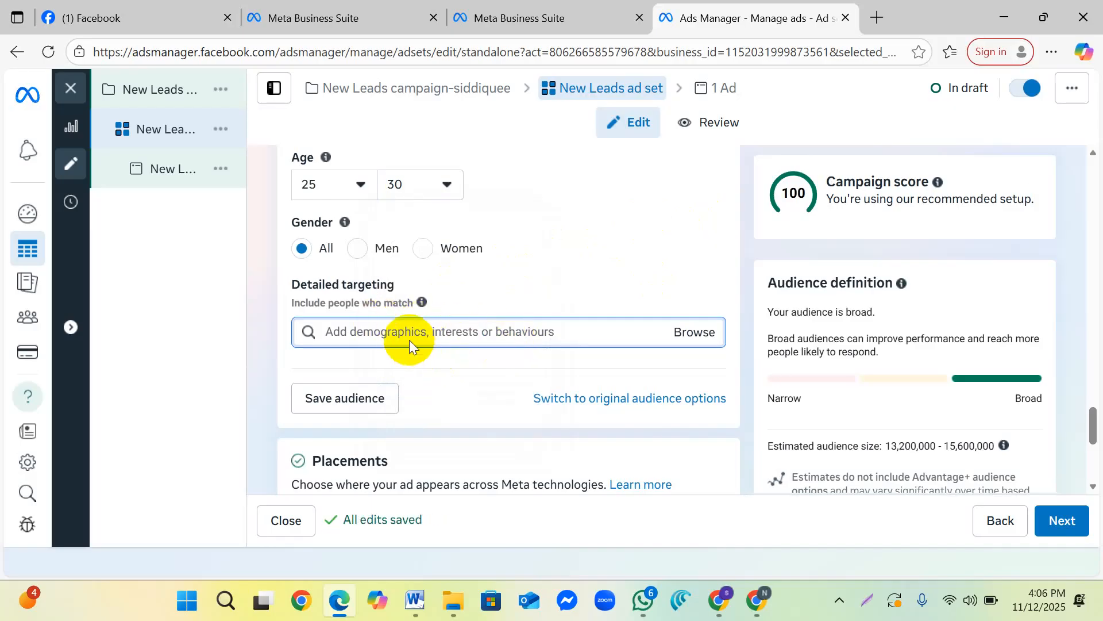
# Step: Add the At university education level from the Education demographics to the detailed targeting
pyautogui.click(499, 326)
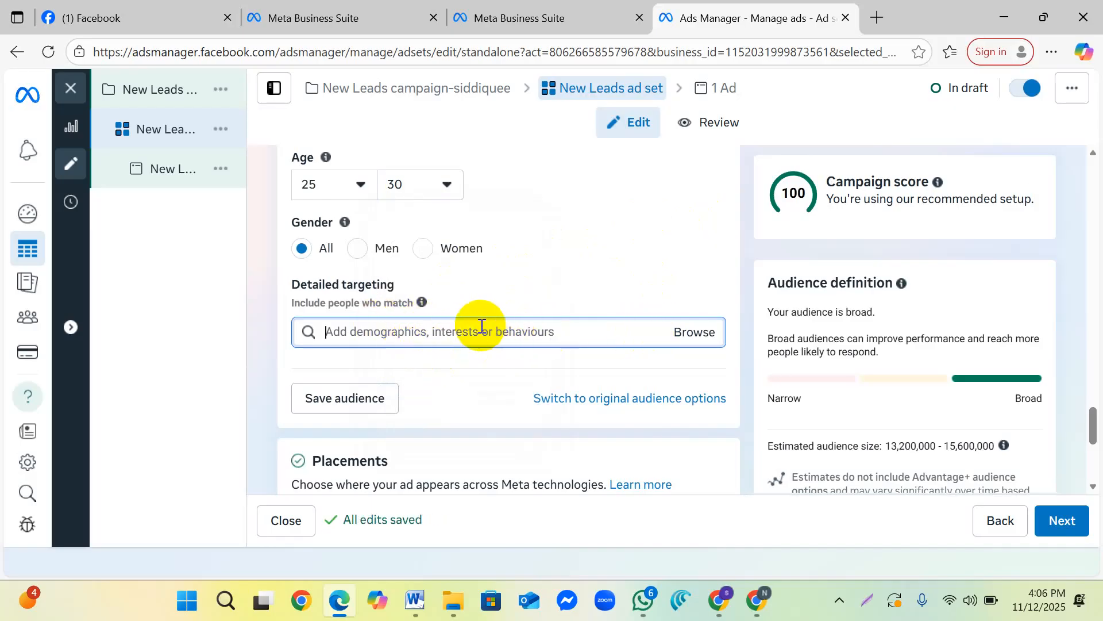
pyautogui.click(692, 332)
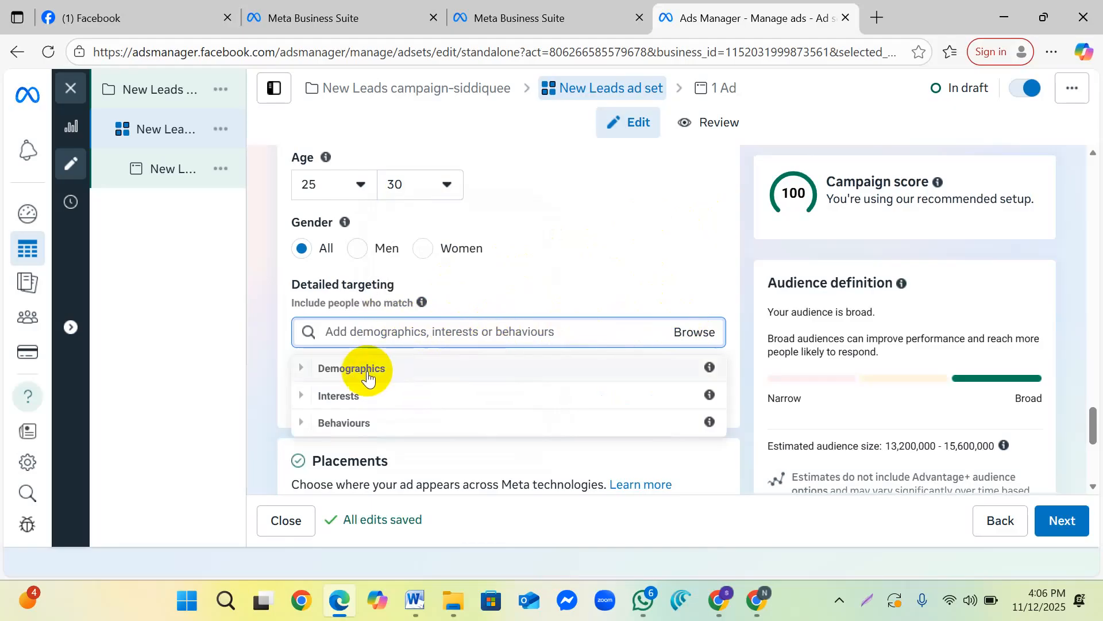
pyautogui.click(402, 365)
pyautogui.click(370, 399)
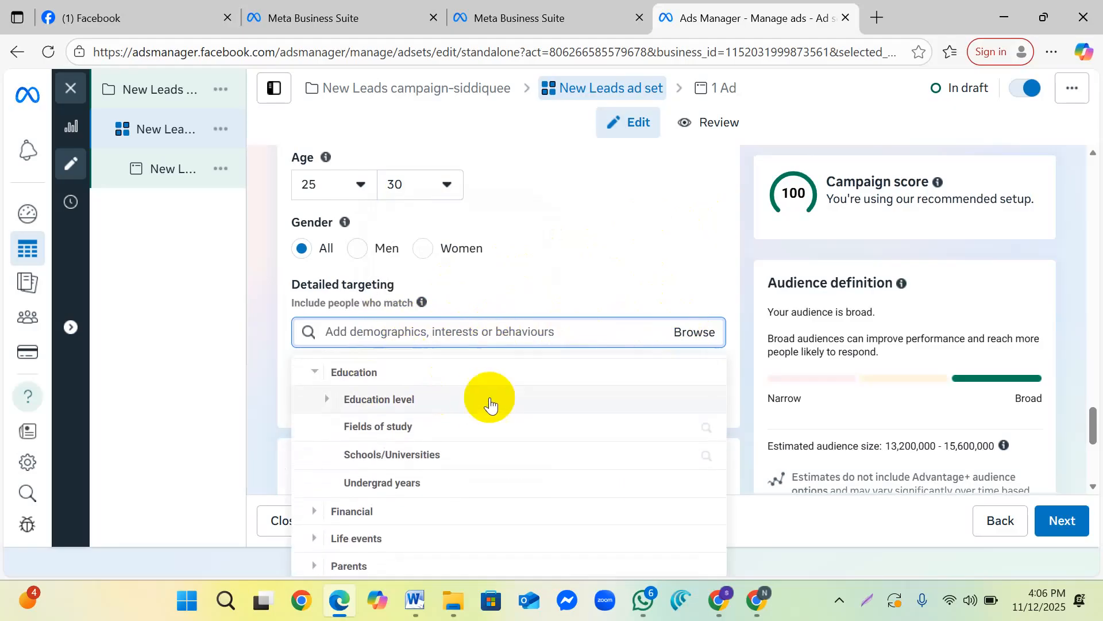
pyautogui.click(424, 396)
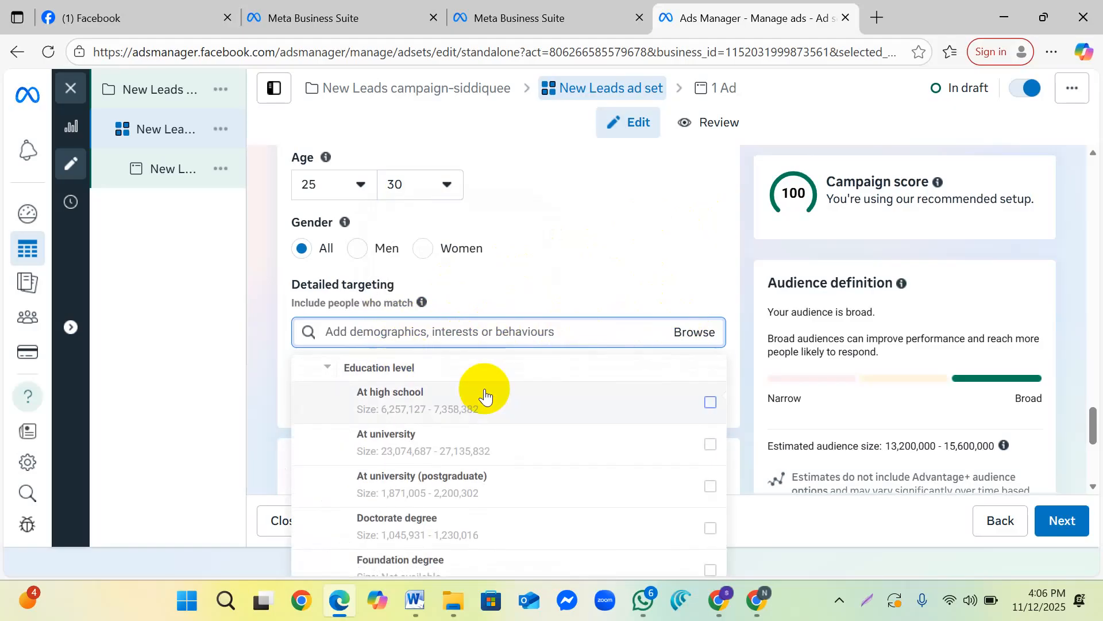
pyautogui.moveTo(468, 460)
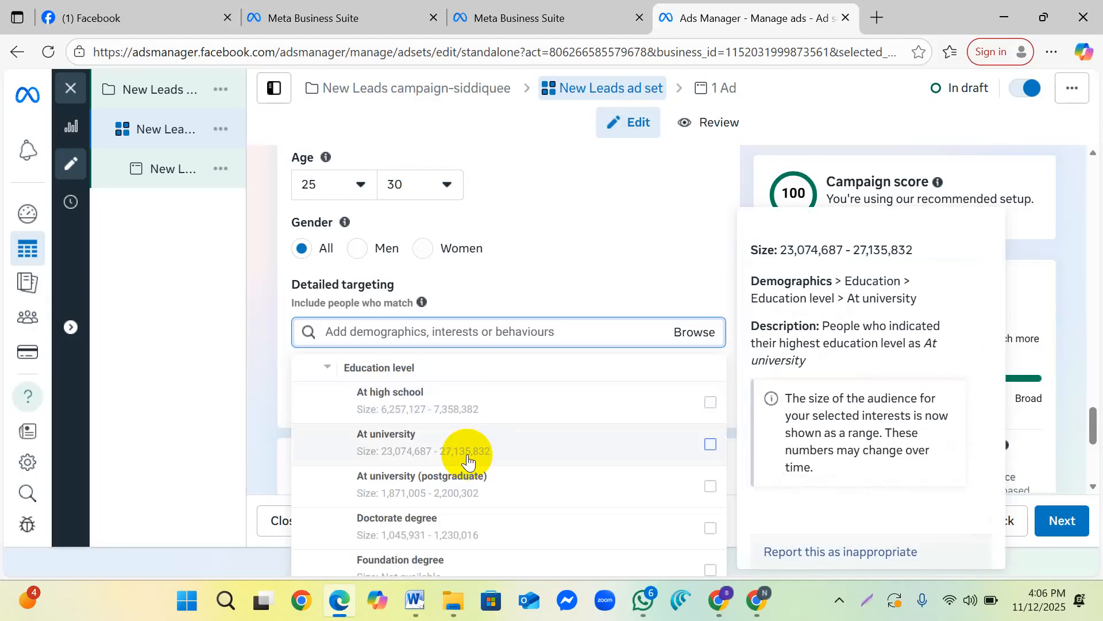
pyautogui.click(711, 444)
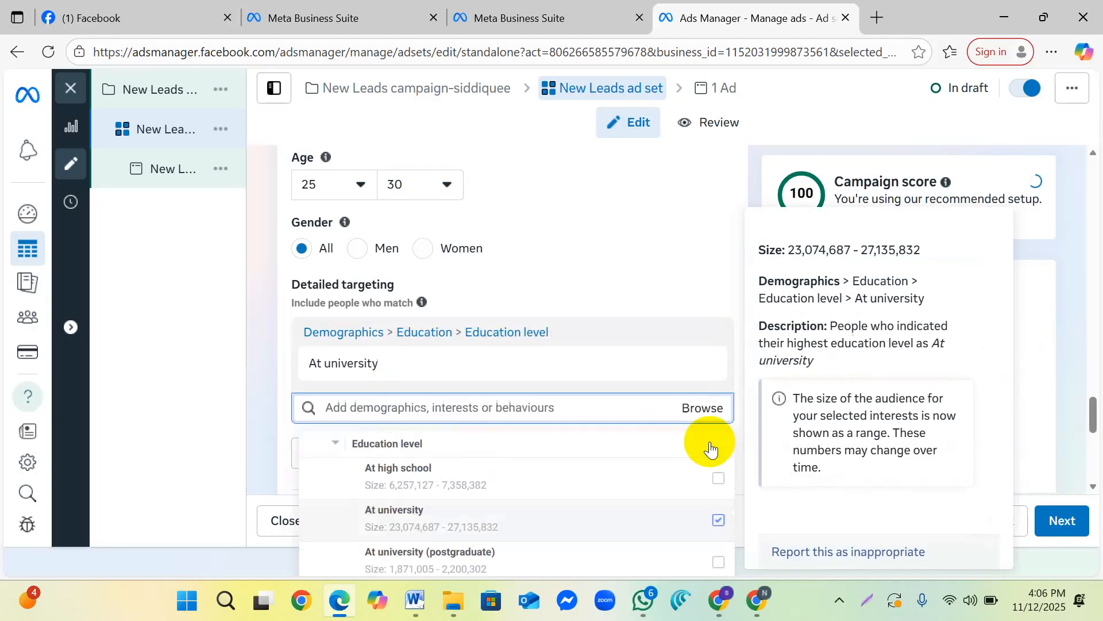
pyautogui.scroll(-1, 517, 475)
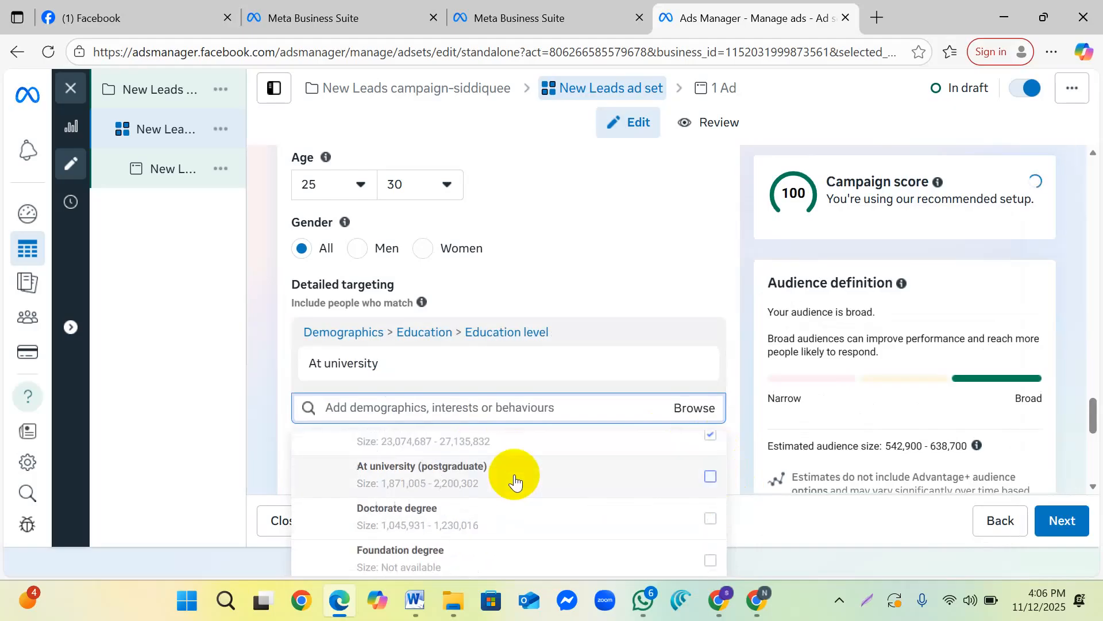
# Step: Add the Professional degree education level to the detailed targeting
pyautogui.moveTo(533, 474)
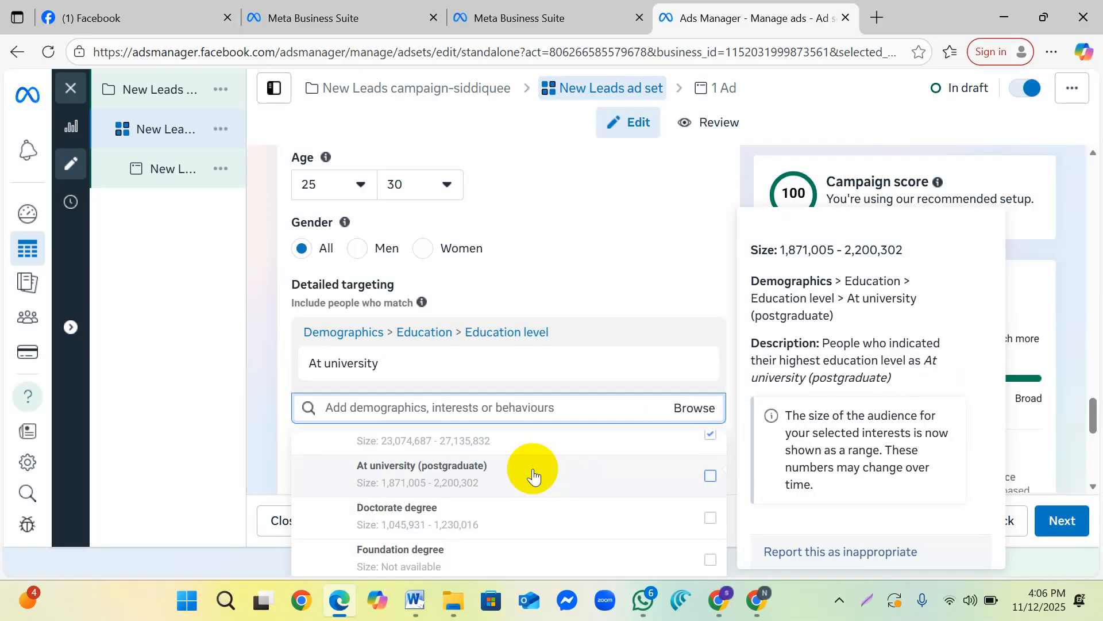
pyautogui.scroll(-3, 598, 469)
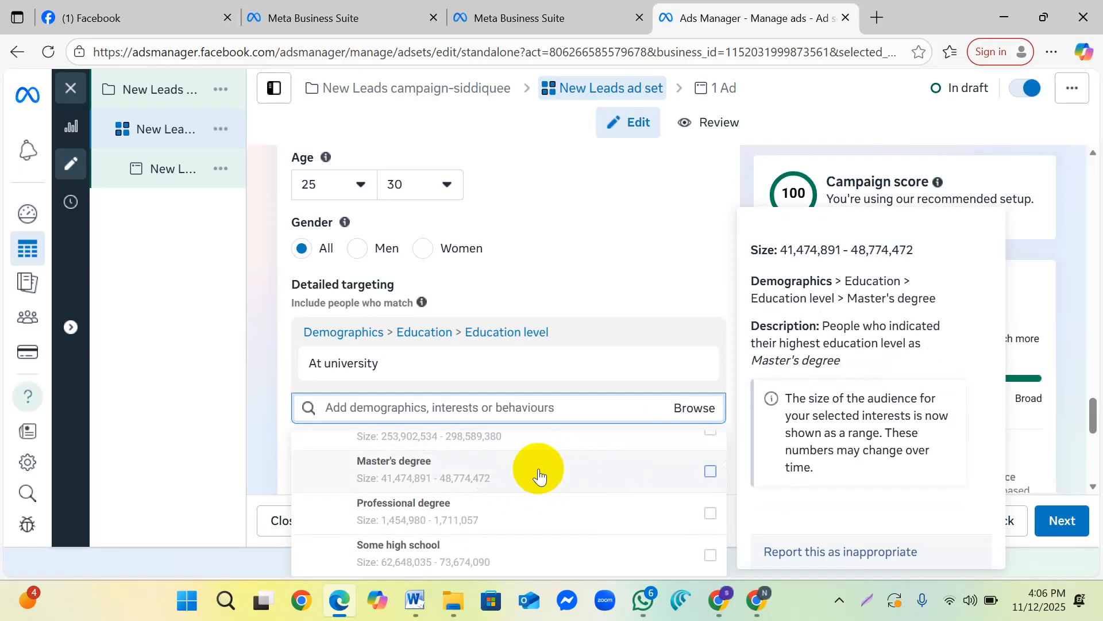
pyautogui.scroll(-2, 552, 509)
pyautogui.scroll(2, 546, 509)
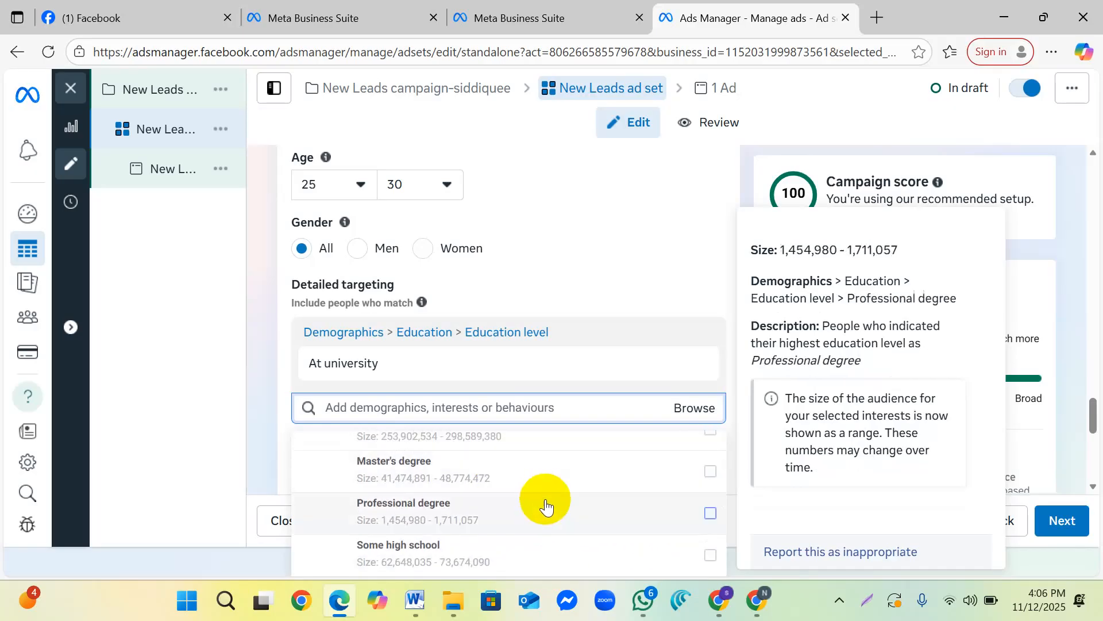
pyautogui.click(711, 513)
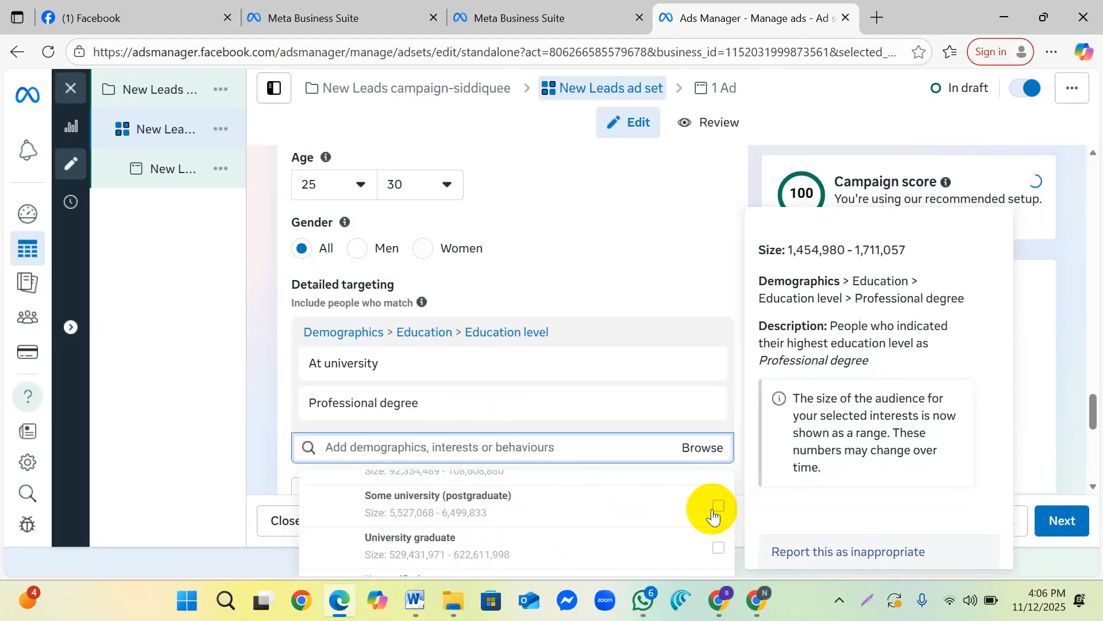
# Step: Examine the remaining education and demographic categories for detailed targeting and close the options list
pyautogui.scroll(-2, 582, 511)
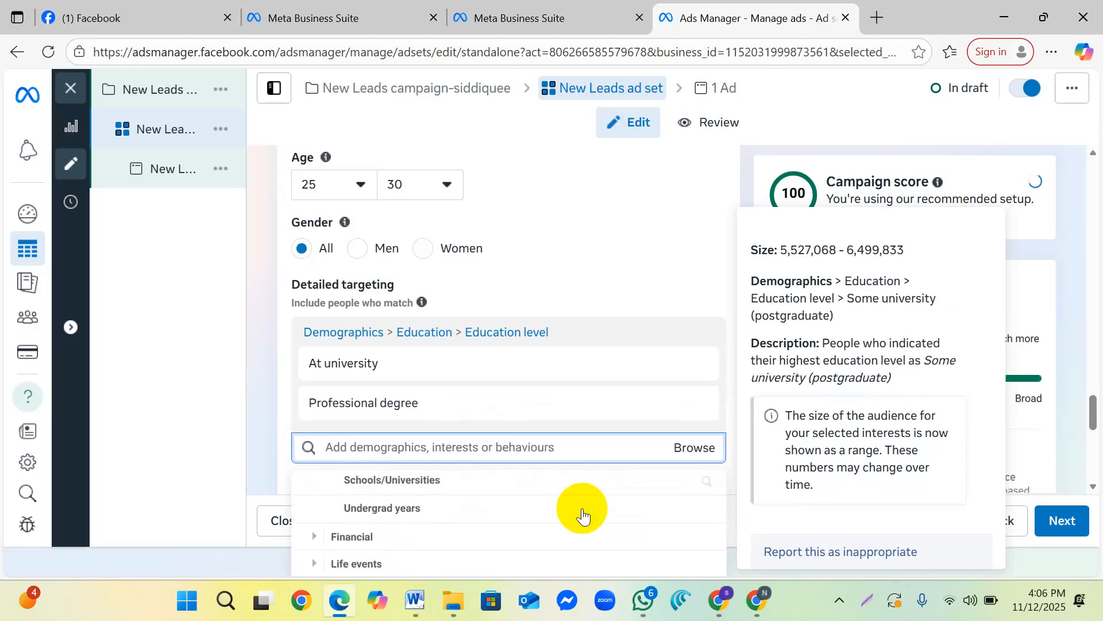
pyautogui.scroll(2, 548, 513)
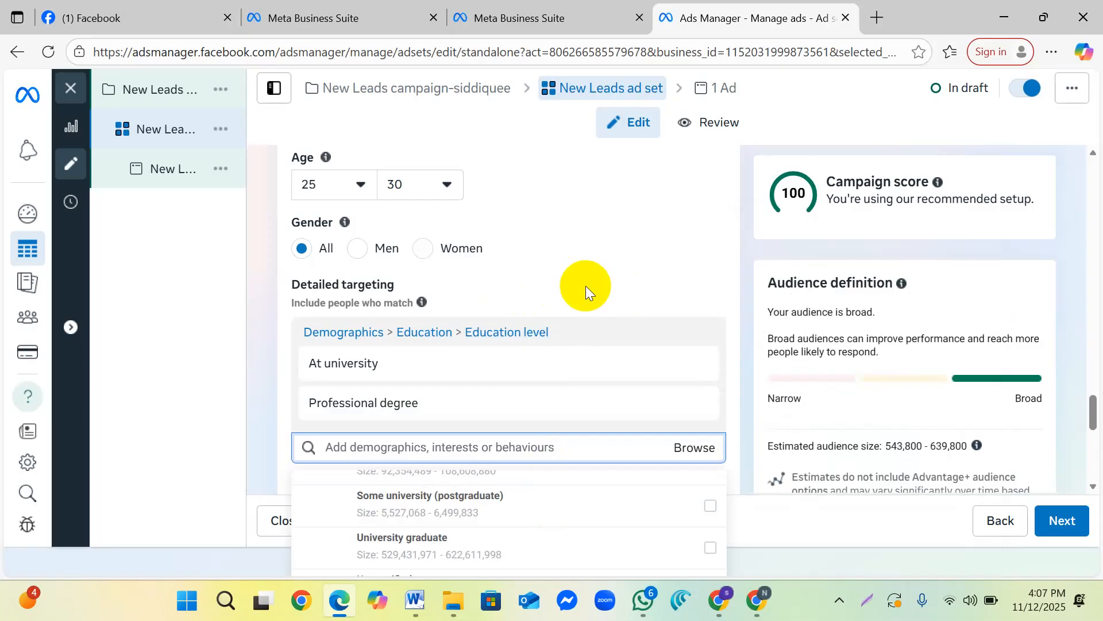
pyautogui.moveTo(640, 326)
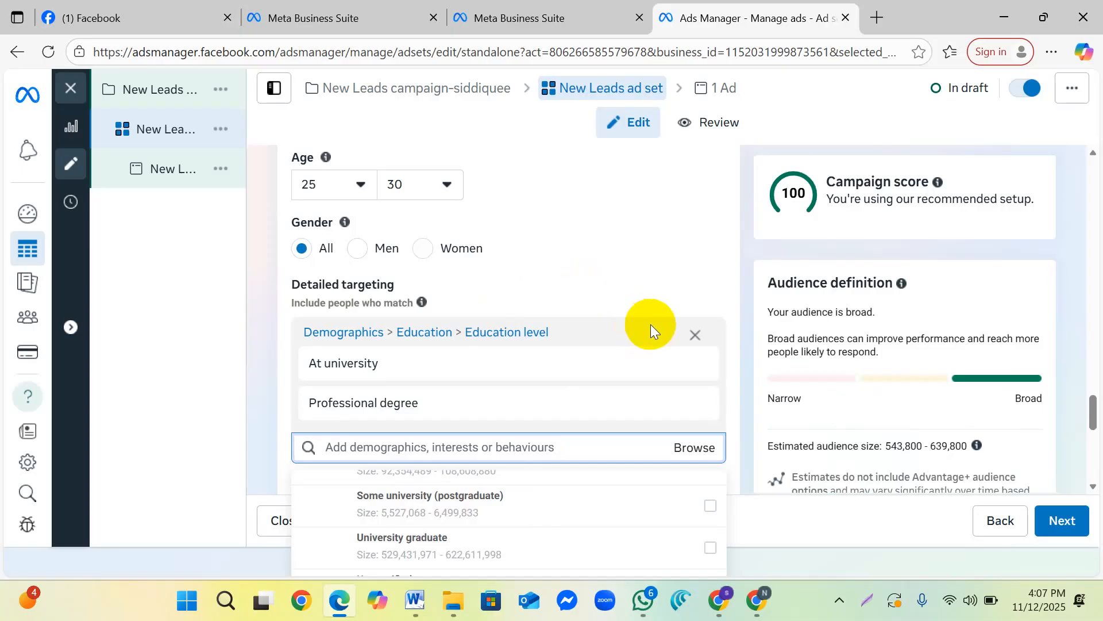
pyautogui.moveTo(676, 356)
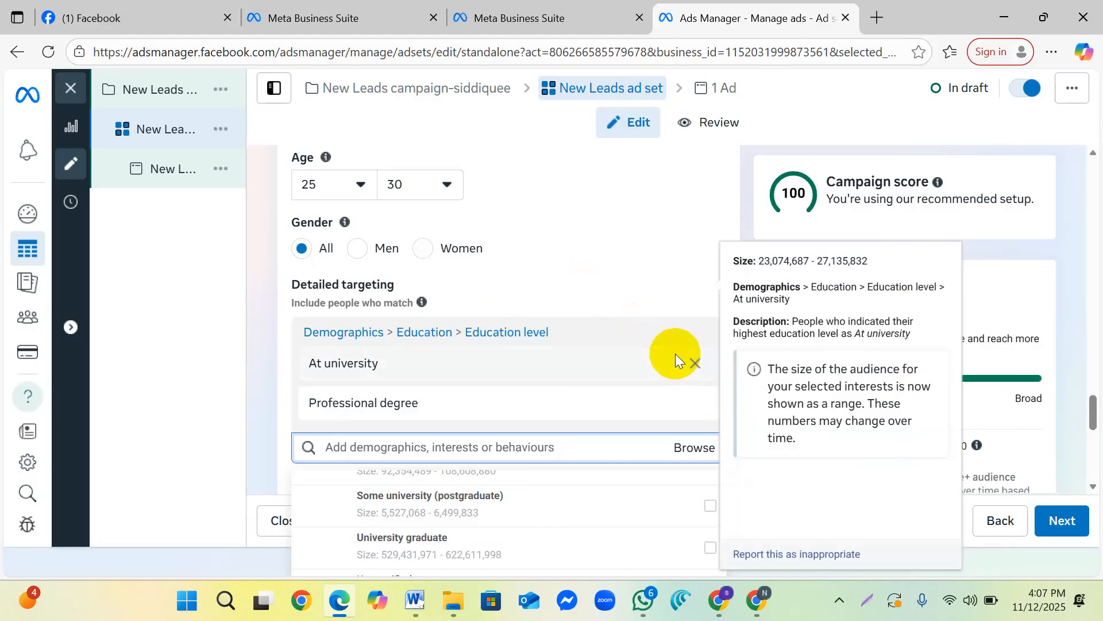
pyautogui.scroll(-4, 627, 418)
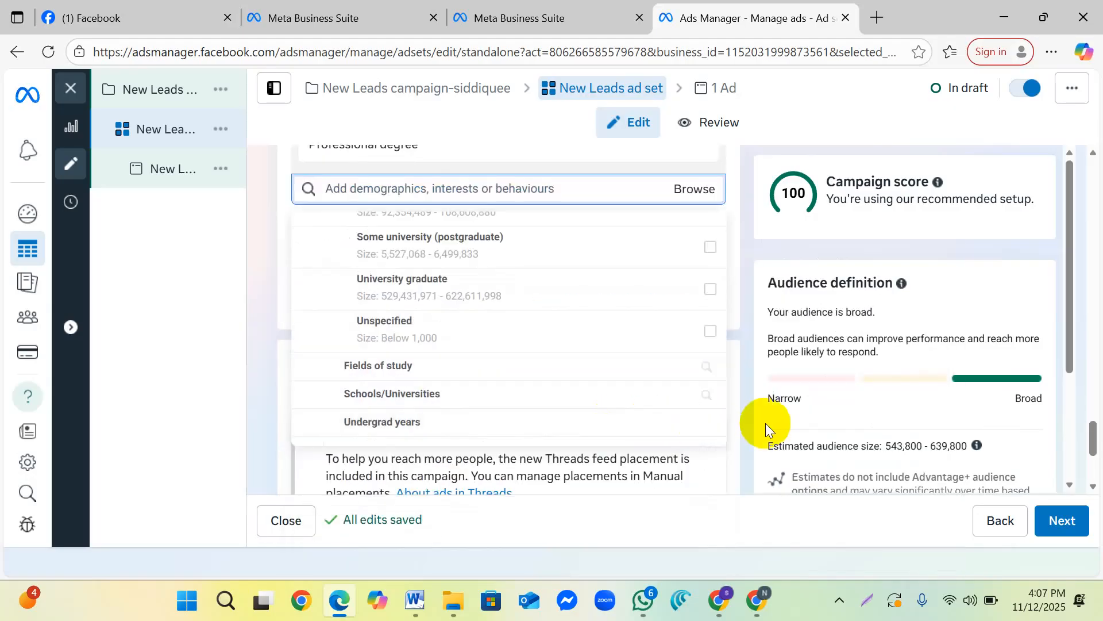
pyautogui.scroll(2, 529, 372)
pyautogui.scroll(-5, 512, 356)
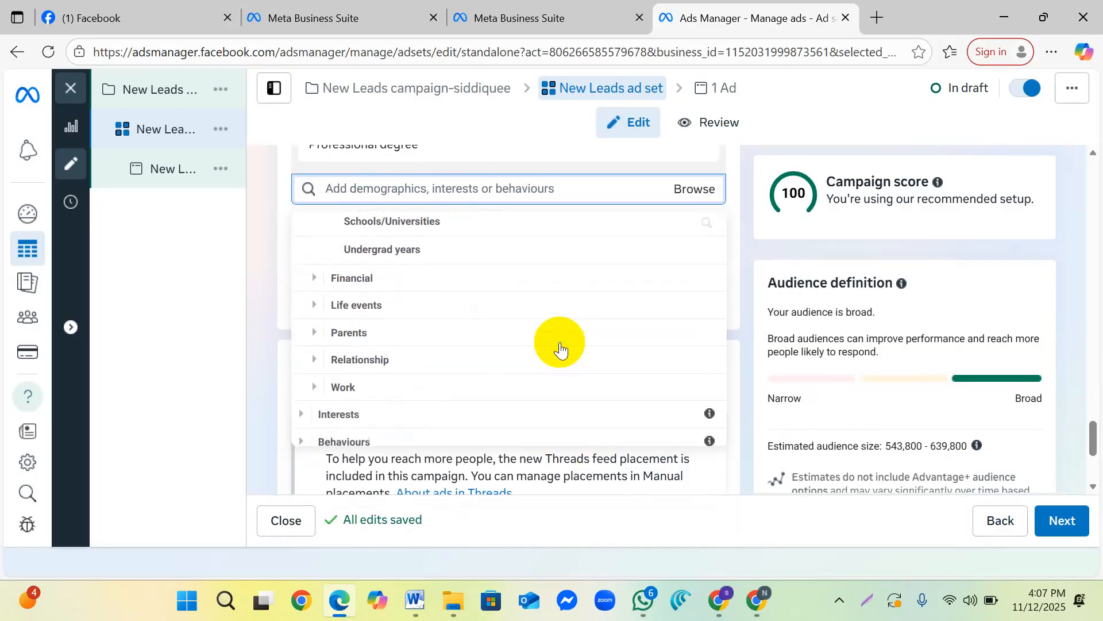
pyautogui.click(688, 519)
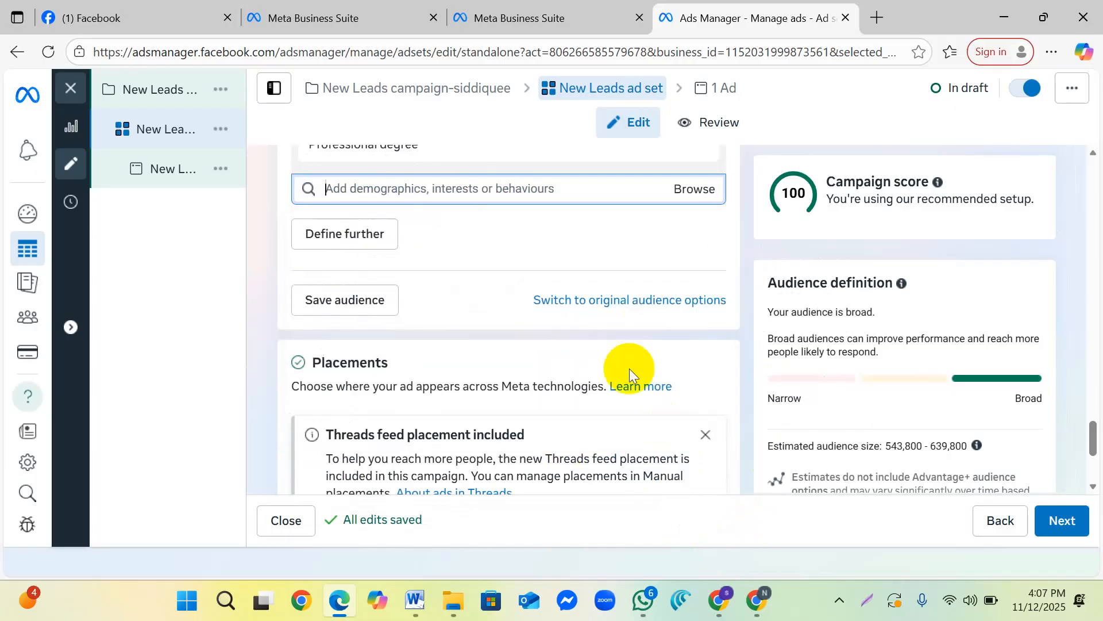
# Step: Define the audience further so people must also match all interests under Business and industry
pyautogui.scroll(1, 446, 253)
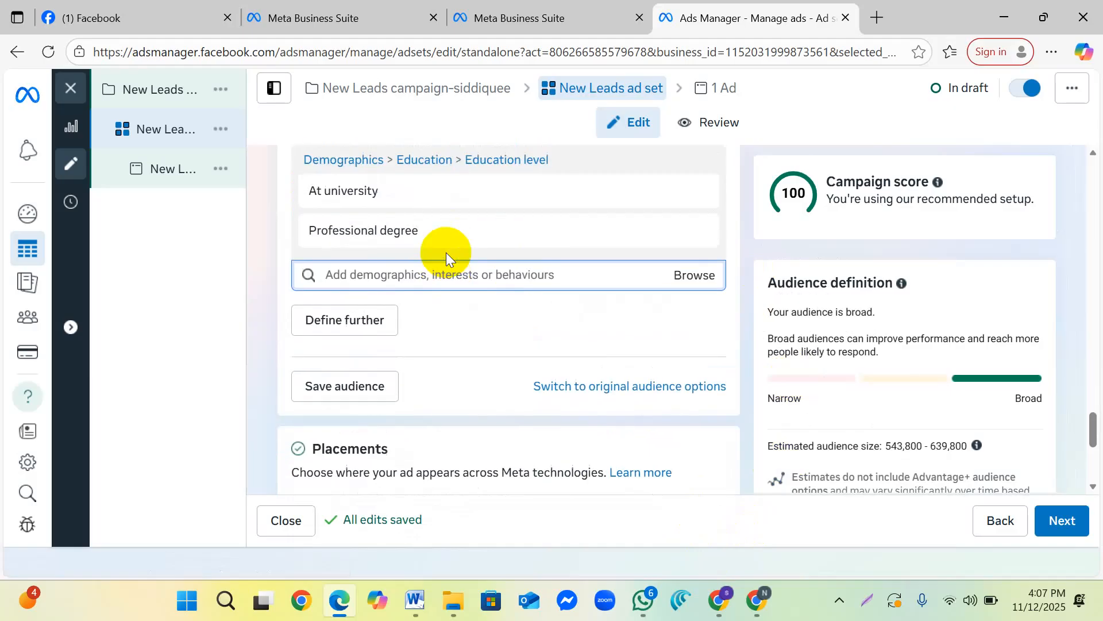
pyautogui.click(355, 321)
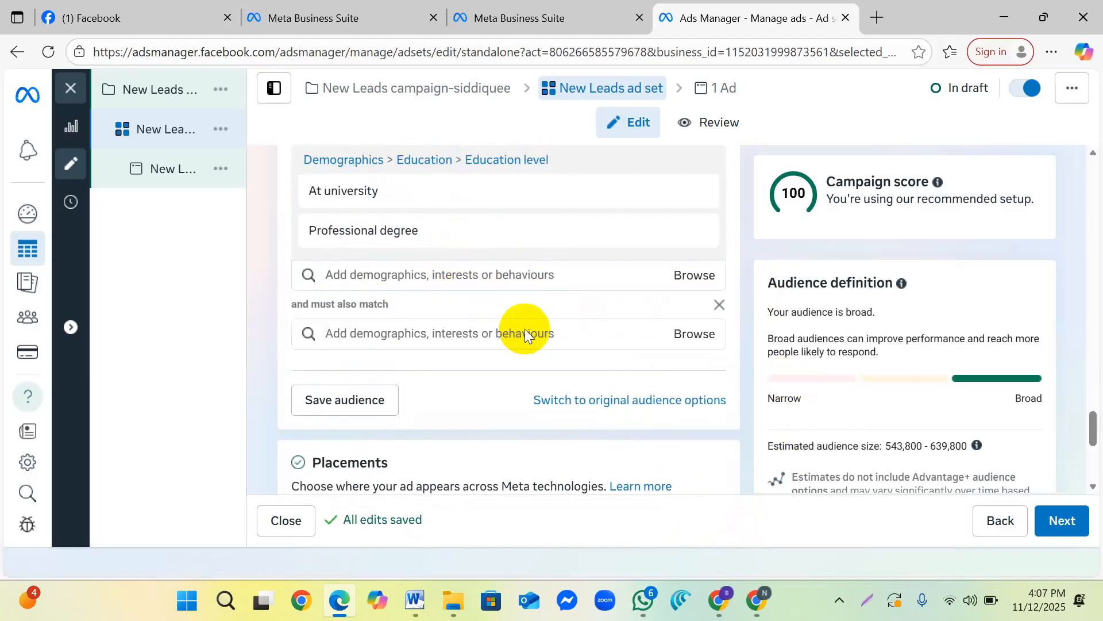
pyautogui.click(454, 335)
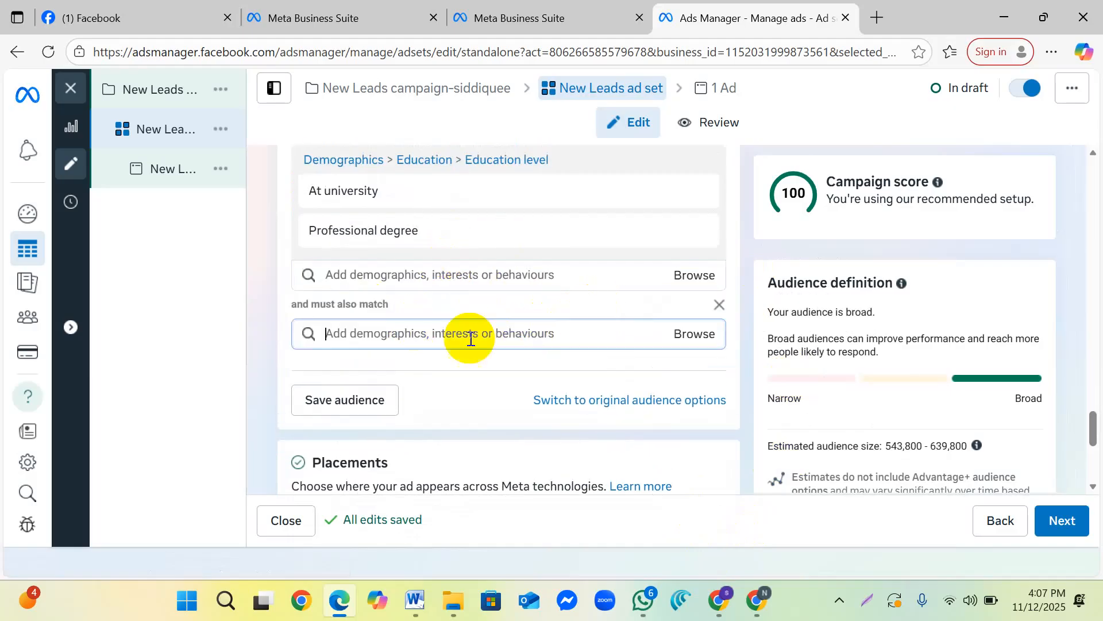
pyautogui.click(674, 333)
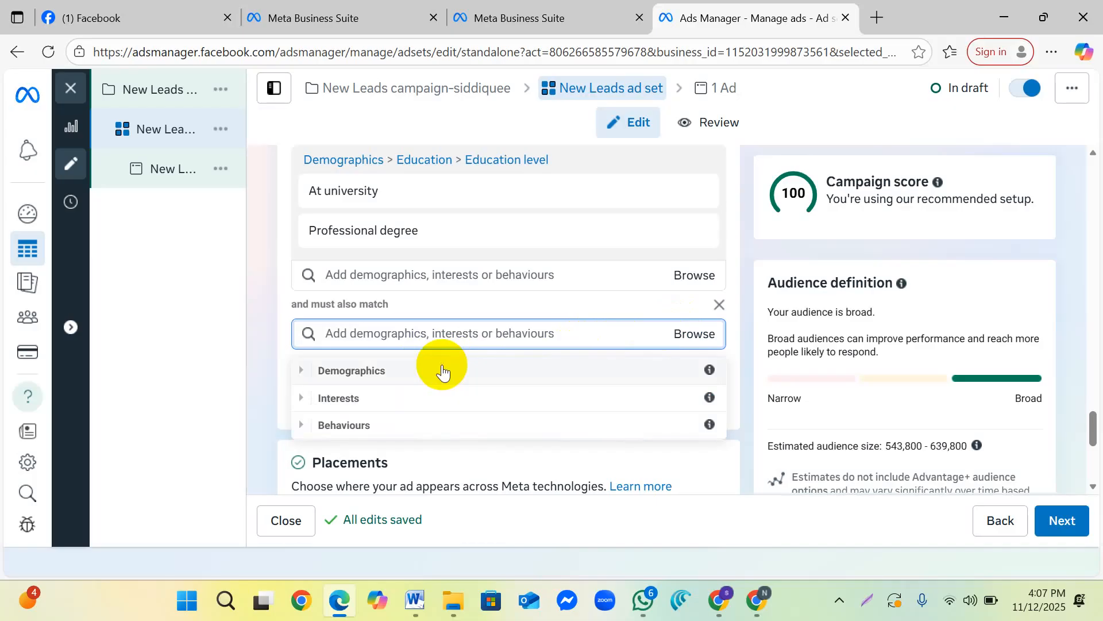
pyautogui.click(374, 399)
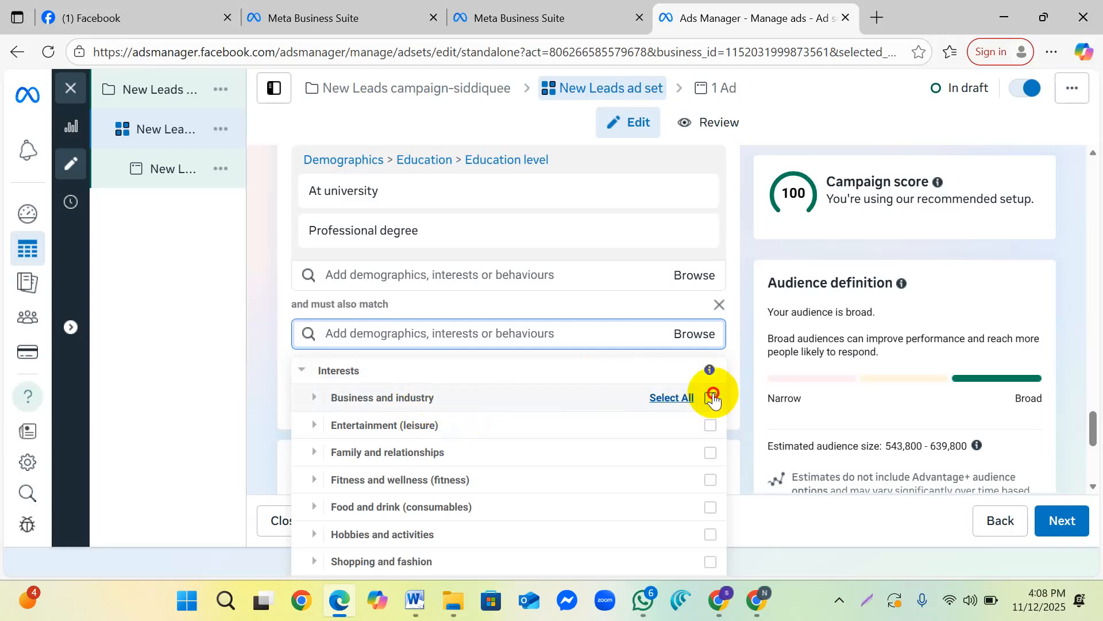
pyautogui.click(711, 398)
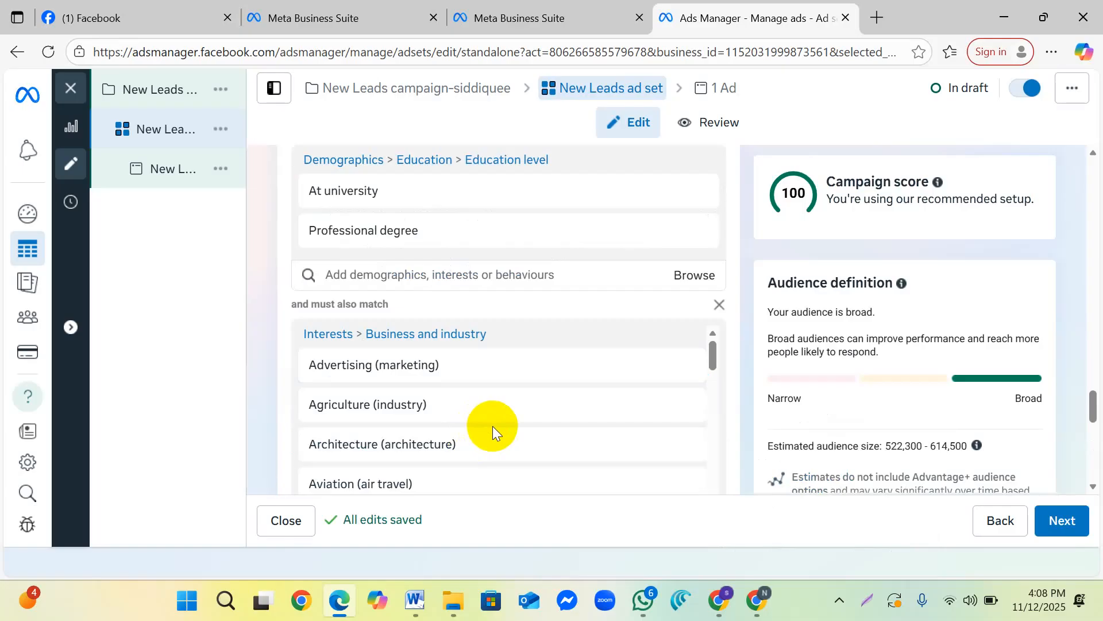
# Step: Look through the Business and industry interests in the must-also-match group and remove that group
pyautogui.scroll(-3, 523, 446)
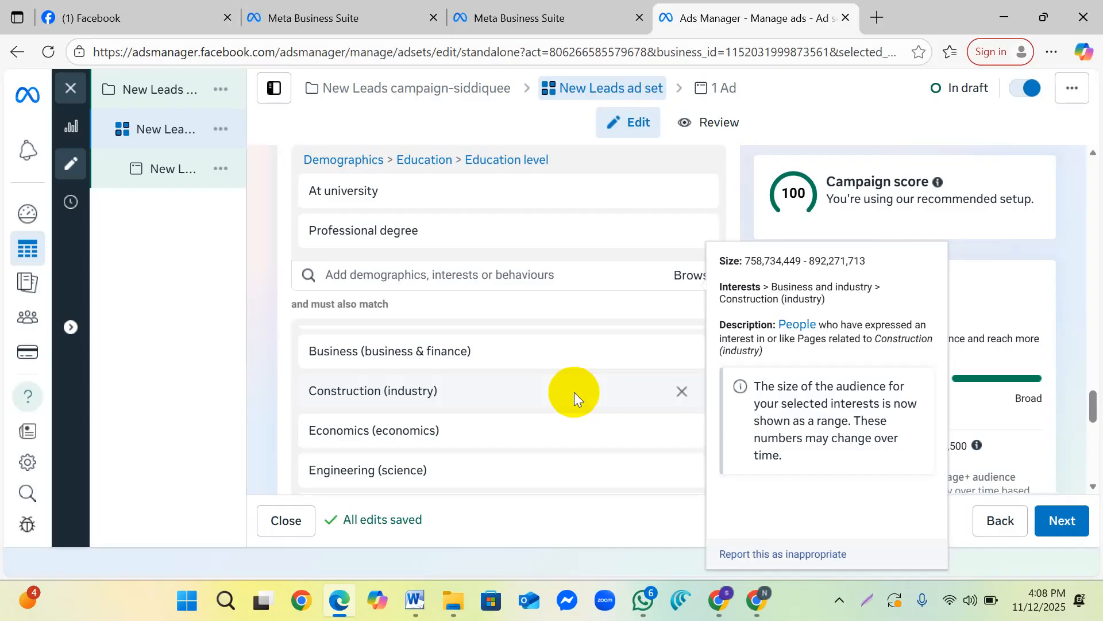
pyautogui.scroll(-2, 558, 399)
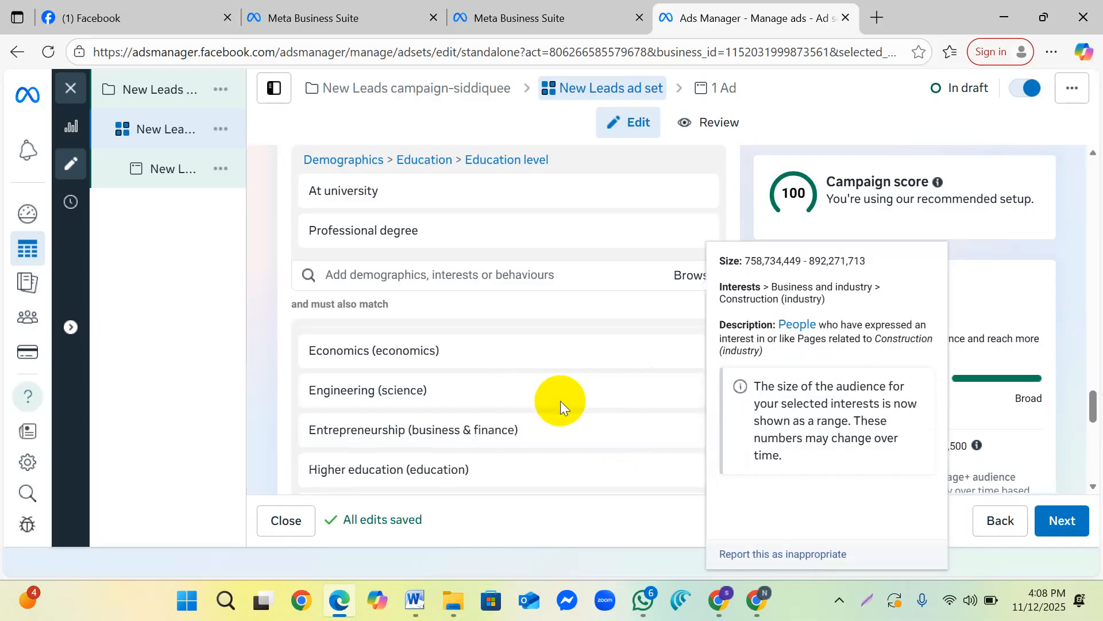
pyautogui.scroll(-5, 578, 409)
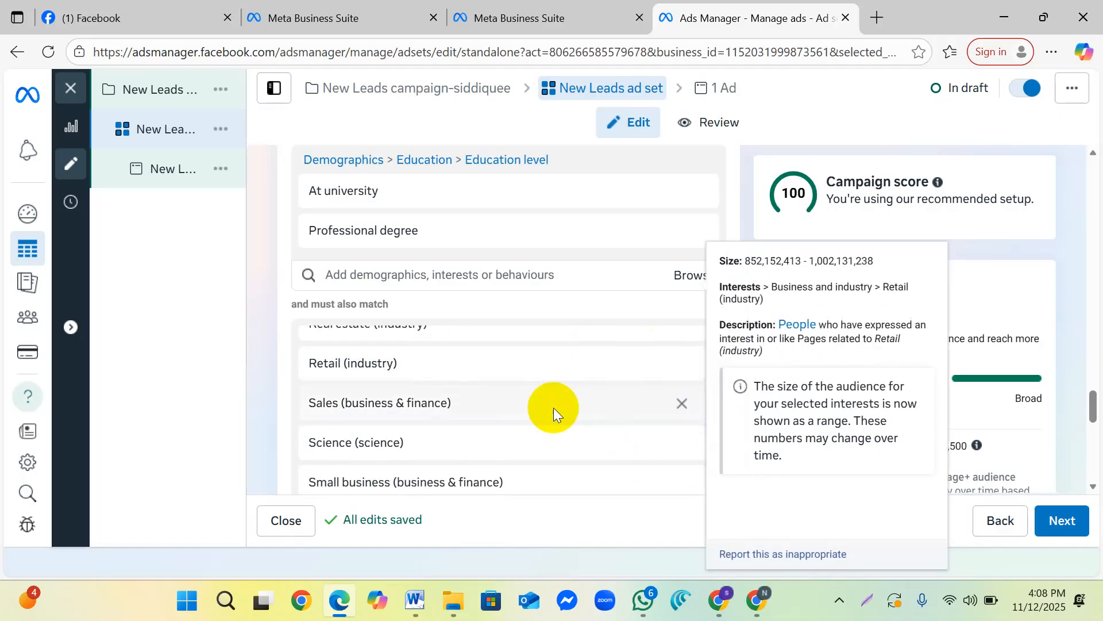
pyautogui.scroll(-2, 554, 405)
pyautogui.scroll(1, 529, 405)
pyautogui.scroll(3, 543, 402)
pyautogui.scroll(-3, 542, 402)
pyautogui.scroll(2, 541, 405)
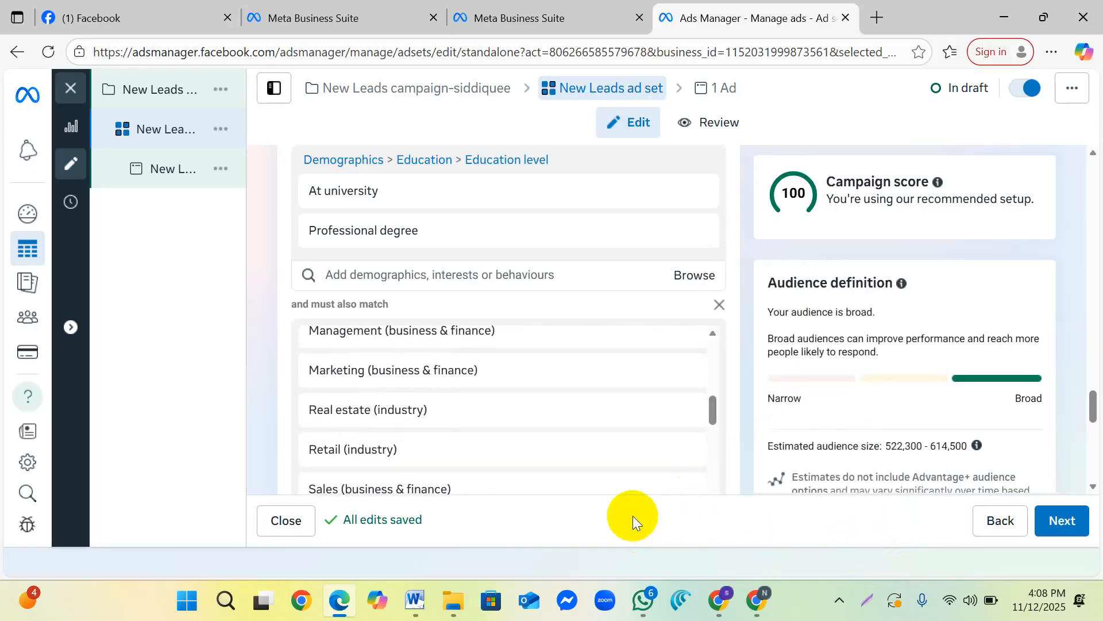
pyautogui.moveTo(708, 311)
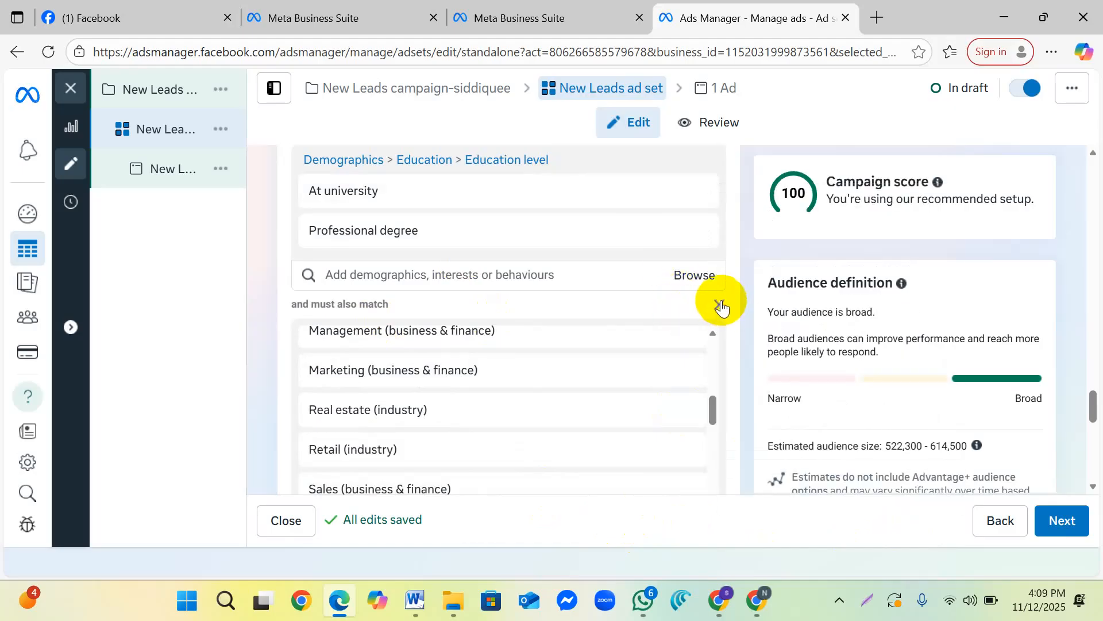
pyautogui.click(721, 306)
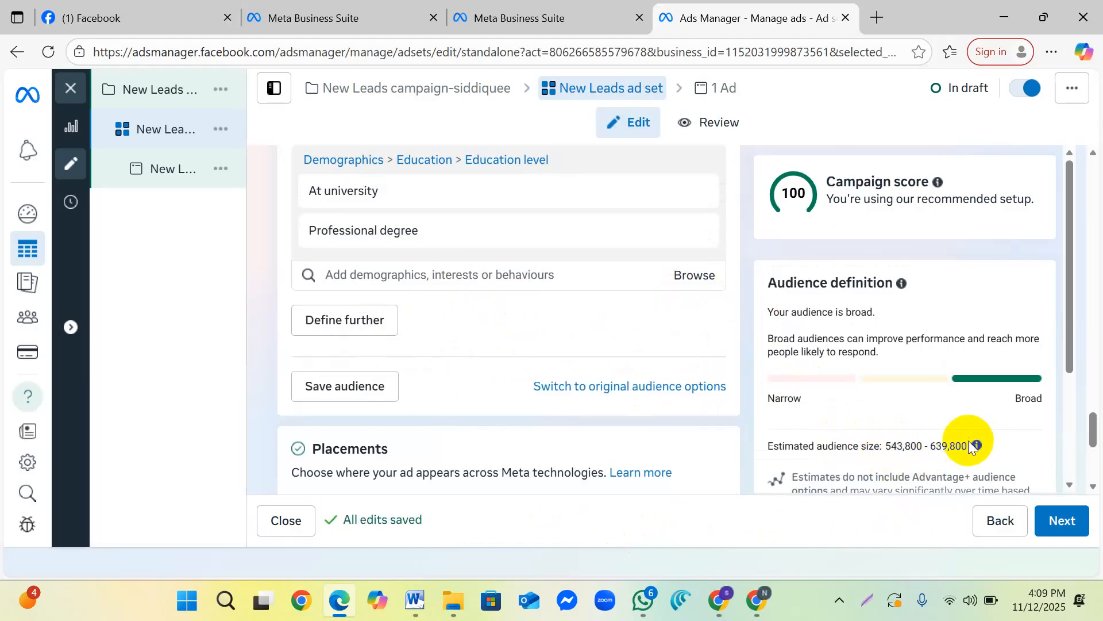
# Step: Check the choices for switching to original audience options and continue with Stay in current setup
pyautogui.click(598, 388)
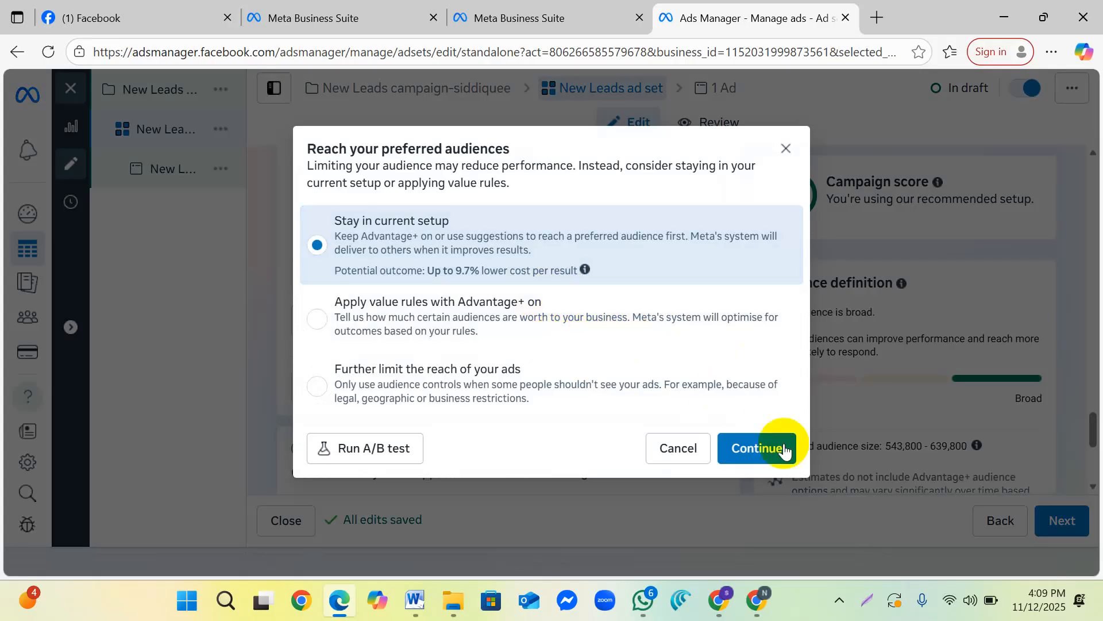
pyautogui.click(749, 445)
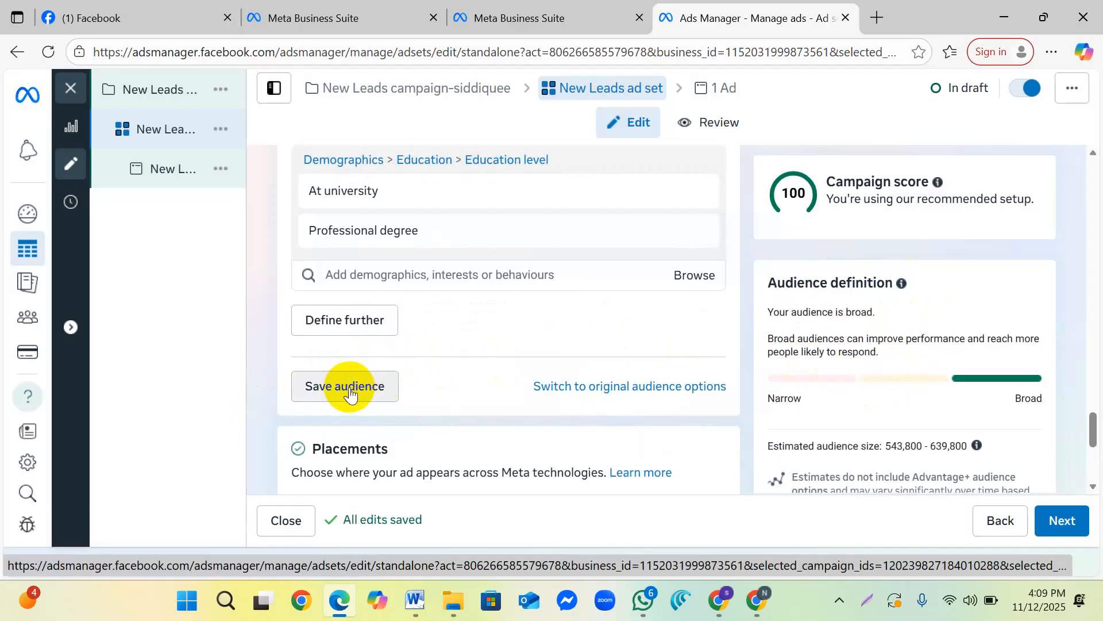
pyautogui.click(606, 391)
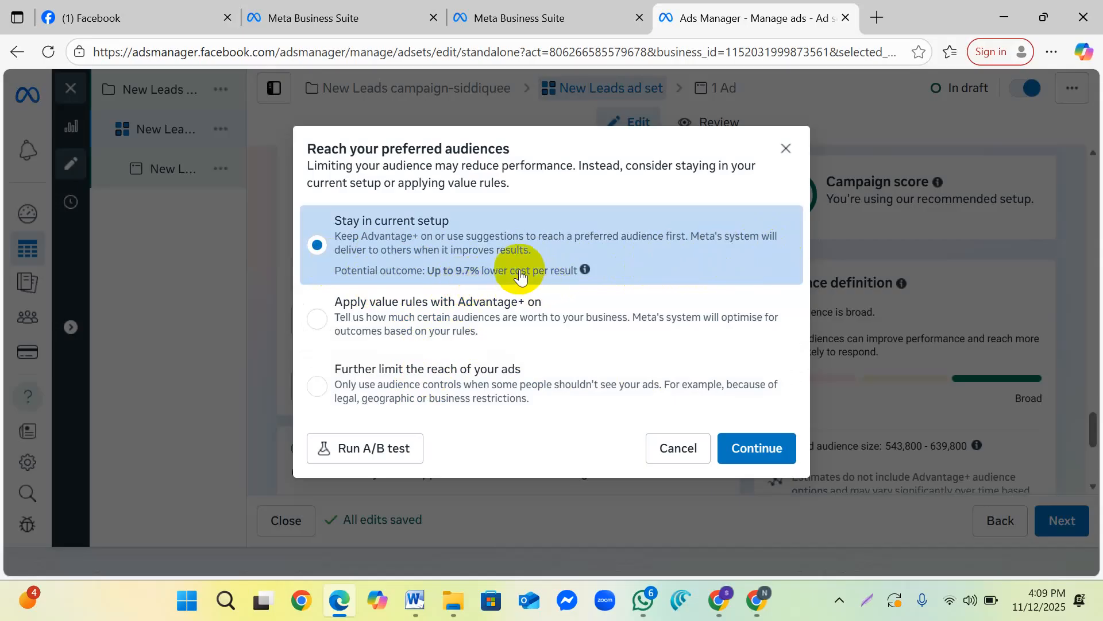
pyautogui.click(744, 447)
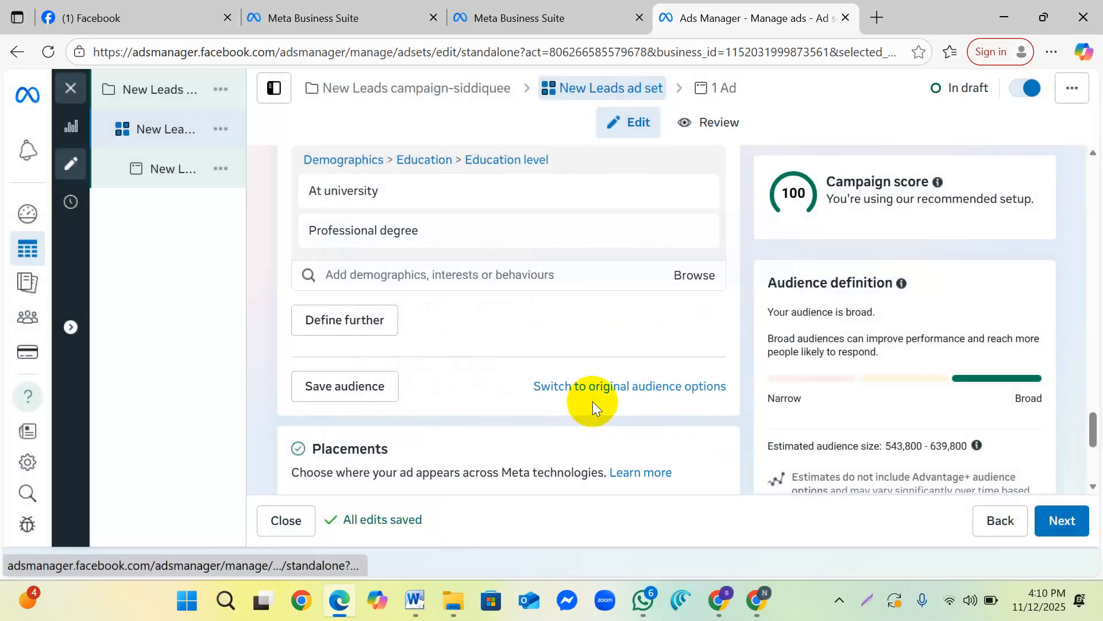
# Step: Dismiss the Threads feed placement notice in the Placements section
pyautogui.scroll(-3, 592, 401)
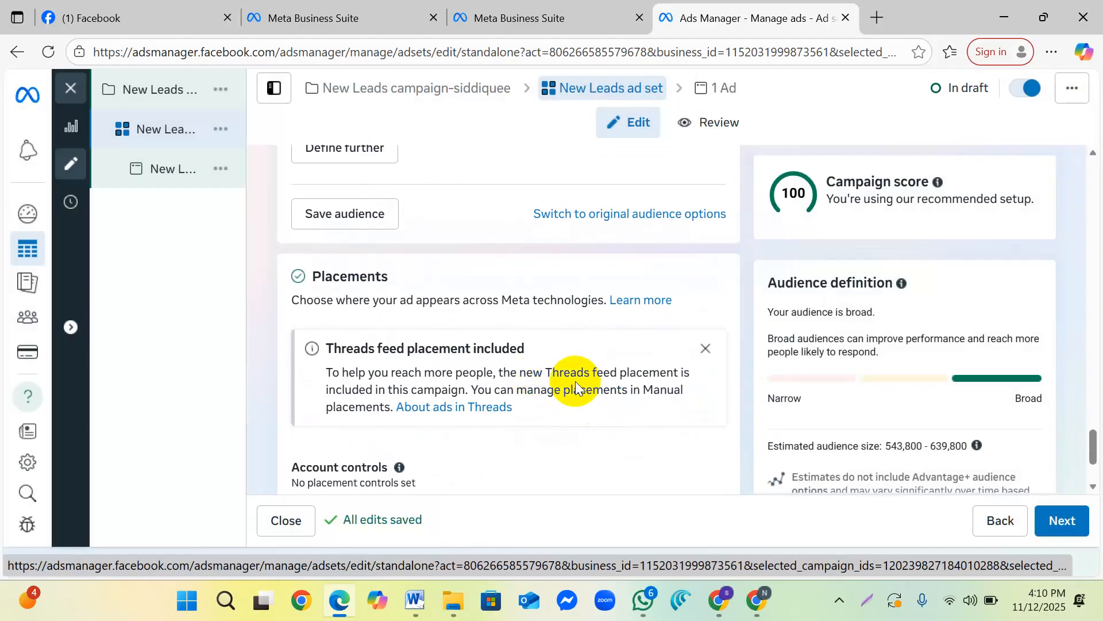
pyautogui.scroll(-2, 575, 381)
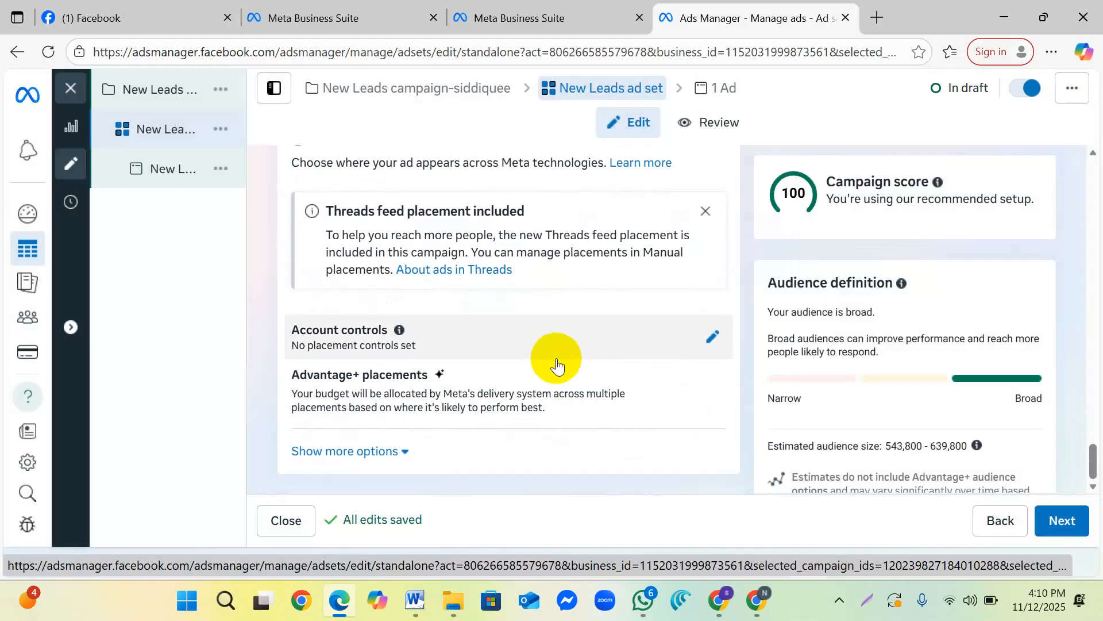
pyautogui.scroll(1, 555, 363)
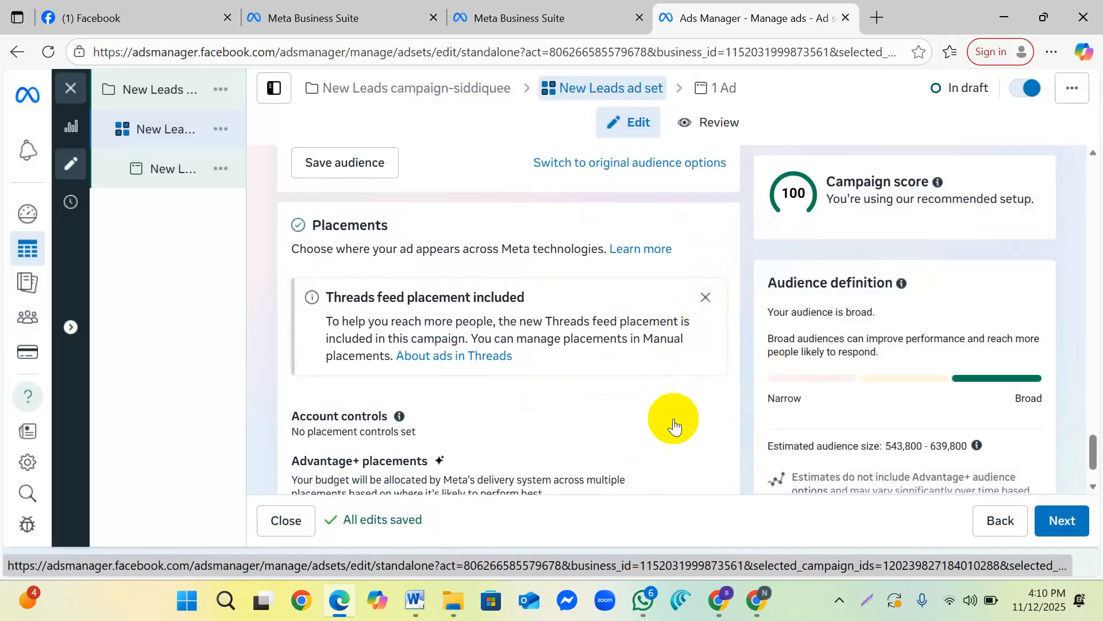
pyautogui.click(706, 296)
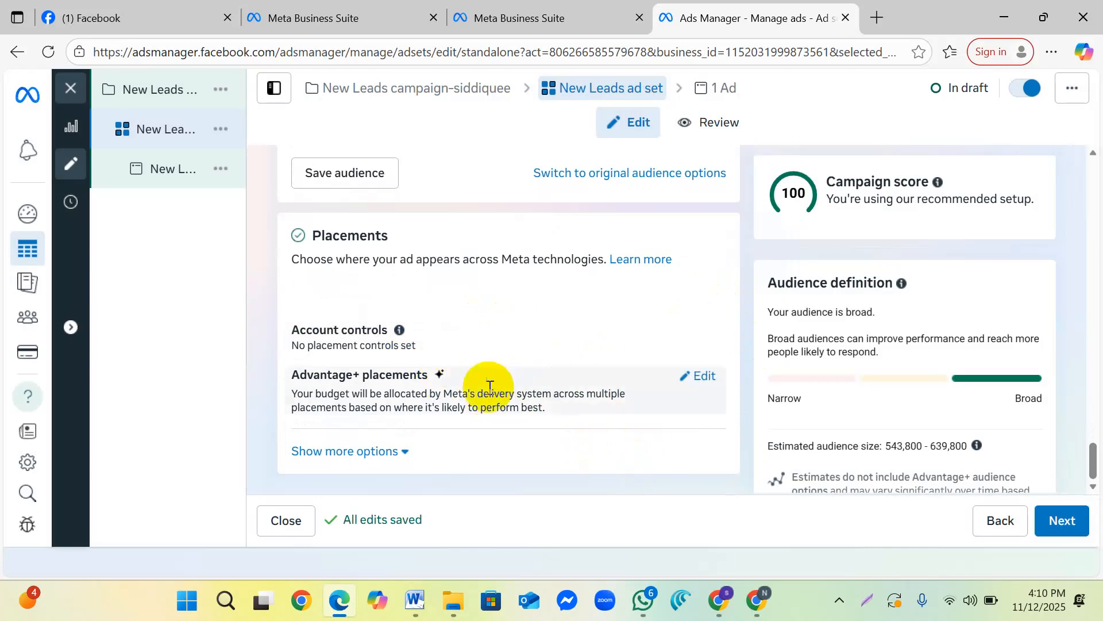
# Step: Set the ad set's placements to Manual placements and bring up the platform choices
pyautogui.click(699, 376)
pyautogui.scroll(-1, 503, 397)
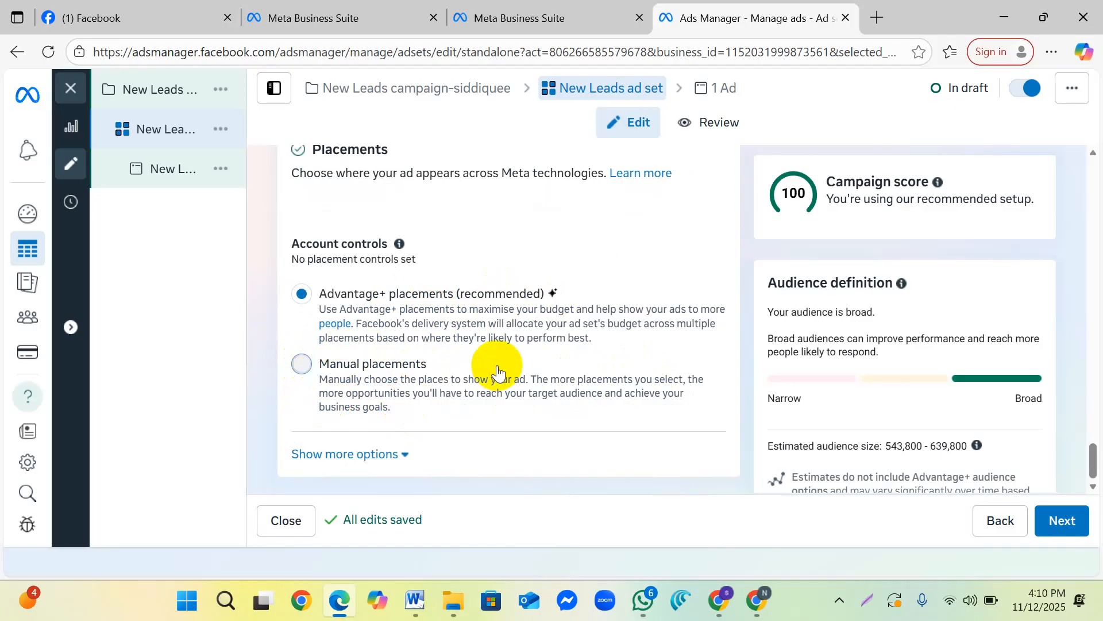
pyautogui.click(402, 395)
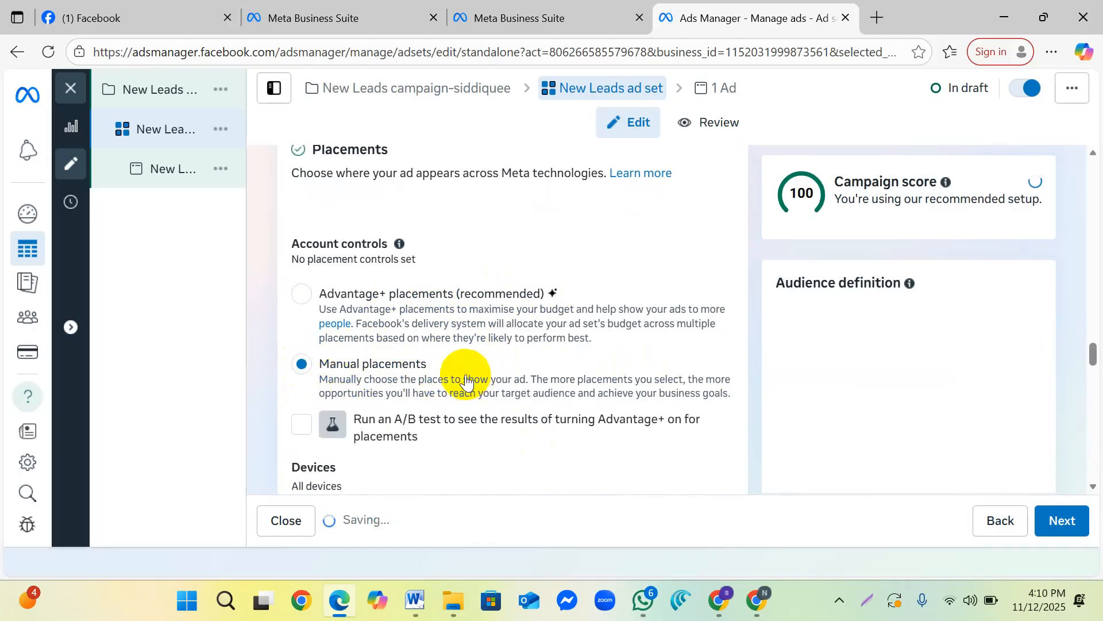
pyautogui.scroll(-3, 465, 376)
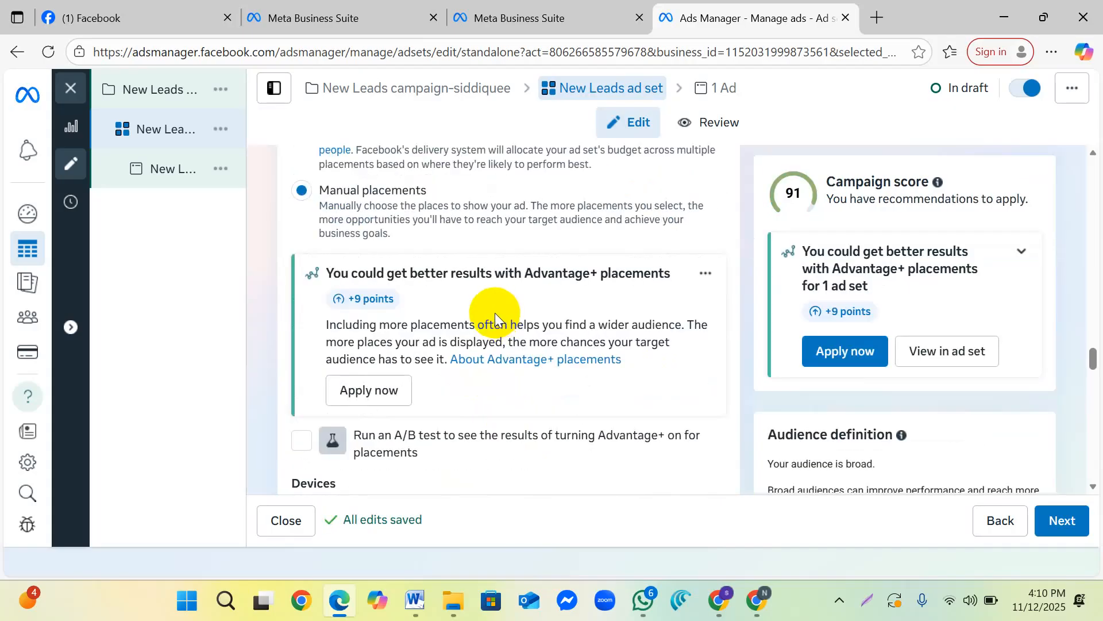
pyautogui.scroll(-4, 534, 448)
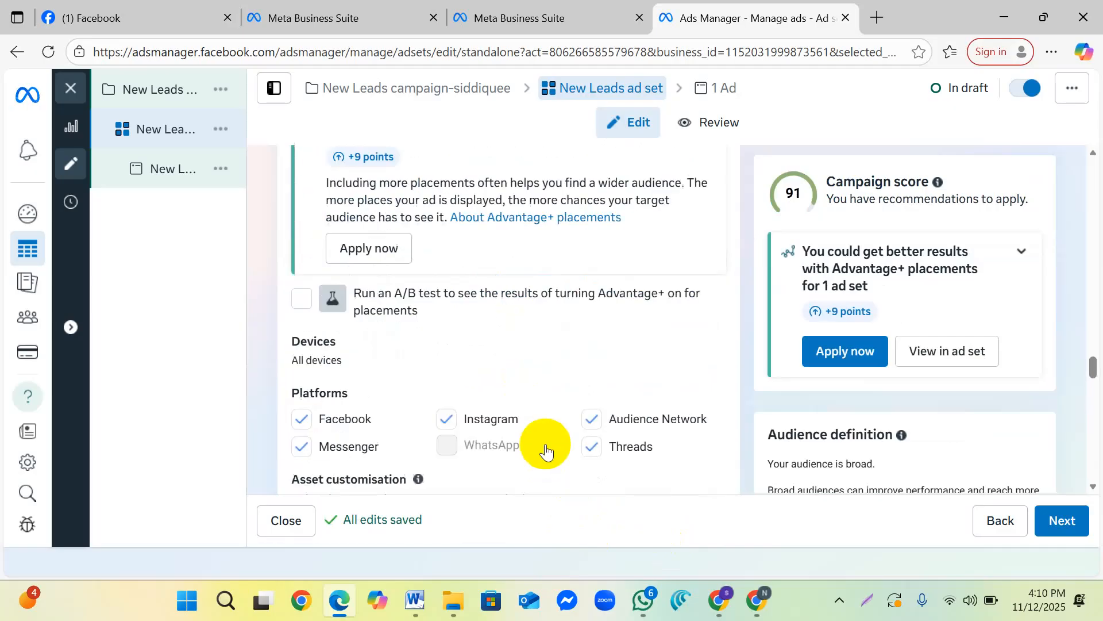
# Step: Limit the ad set's platforms to Facebook by deselecting Threads, Audience Network, Instagram and Messenger
pyautogui.scroll(-1, 596, 406)
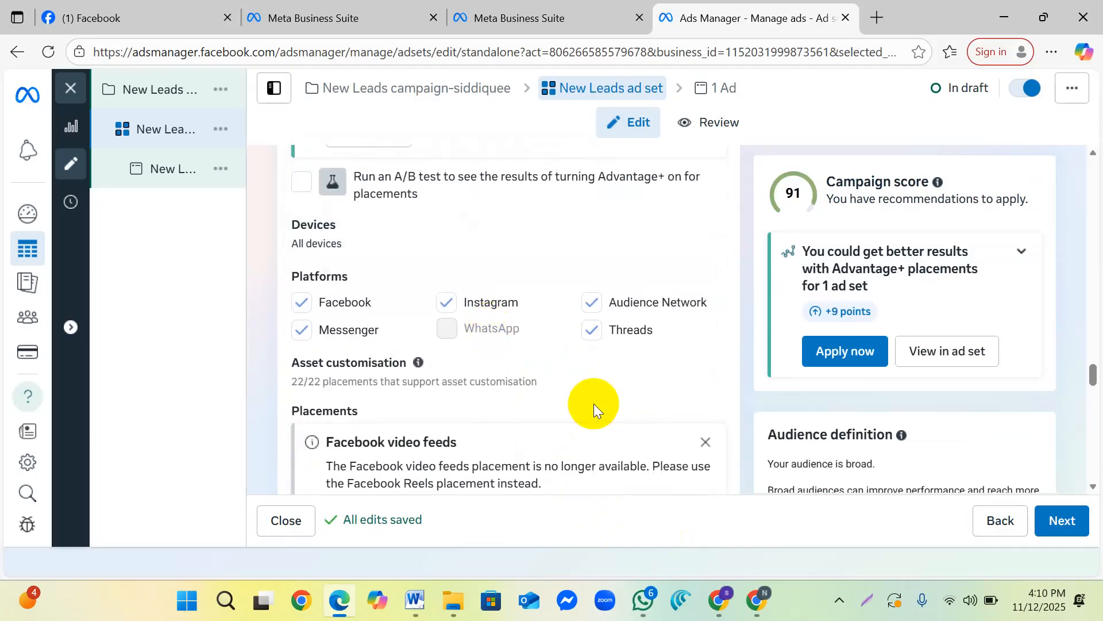
pyautogui.scroll(6, 495, 266)
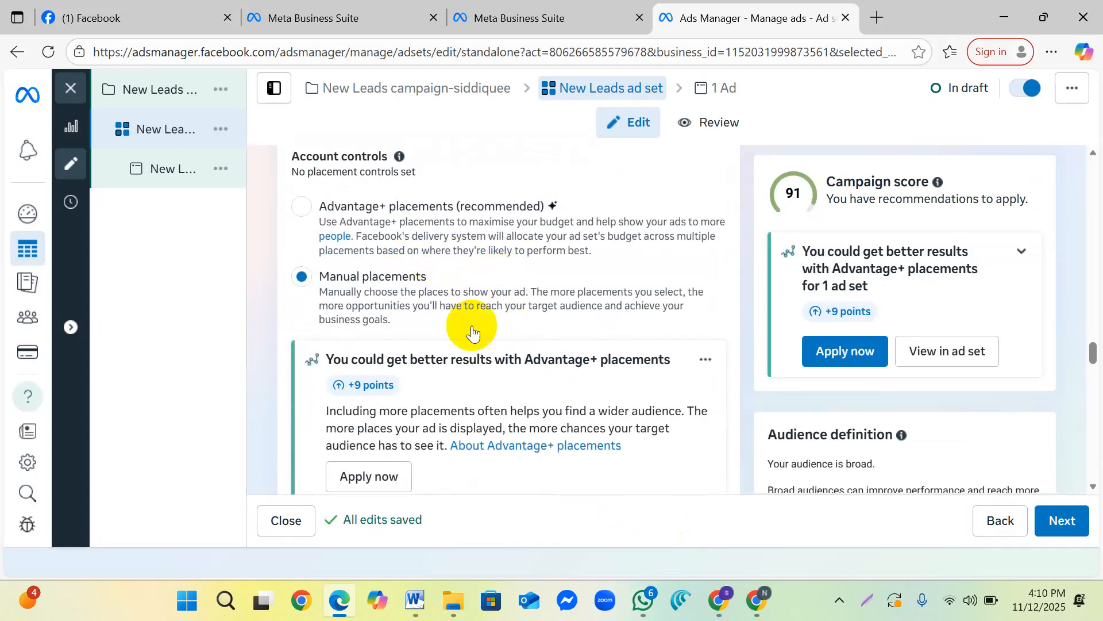
pyautogui.scroll(-3, 498, 340)
pyautogui.scroll(-3, 499, 348)
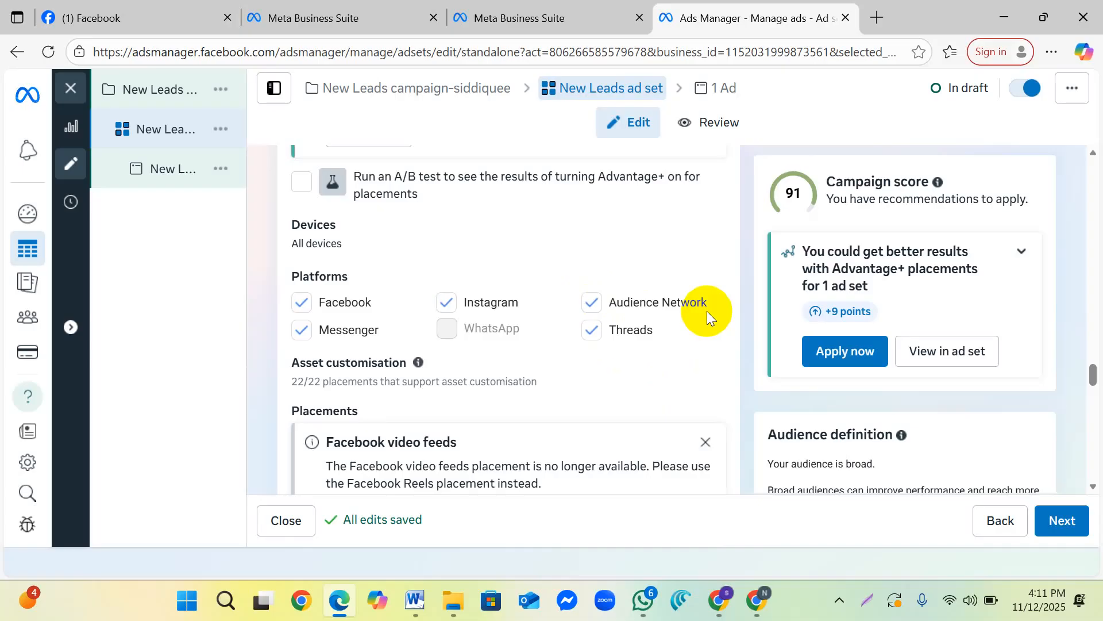
pyautogui.scroll(5, 555, 208)
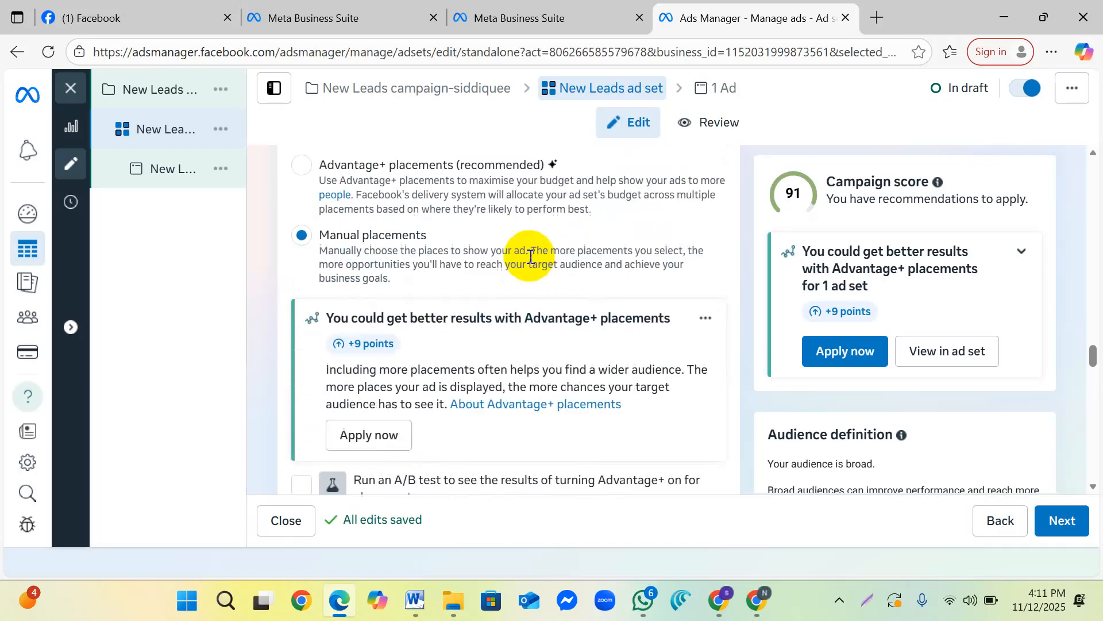
pyautogui.scroll(-5, 529, 270)
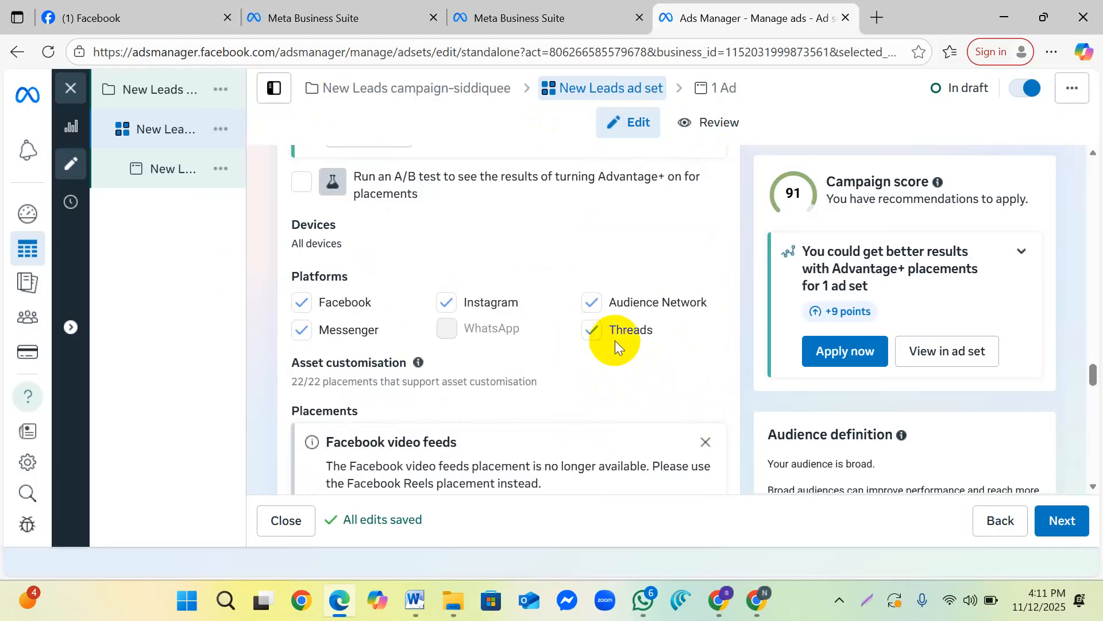
pyautogui.click(594, 336)
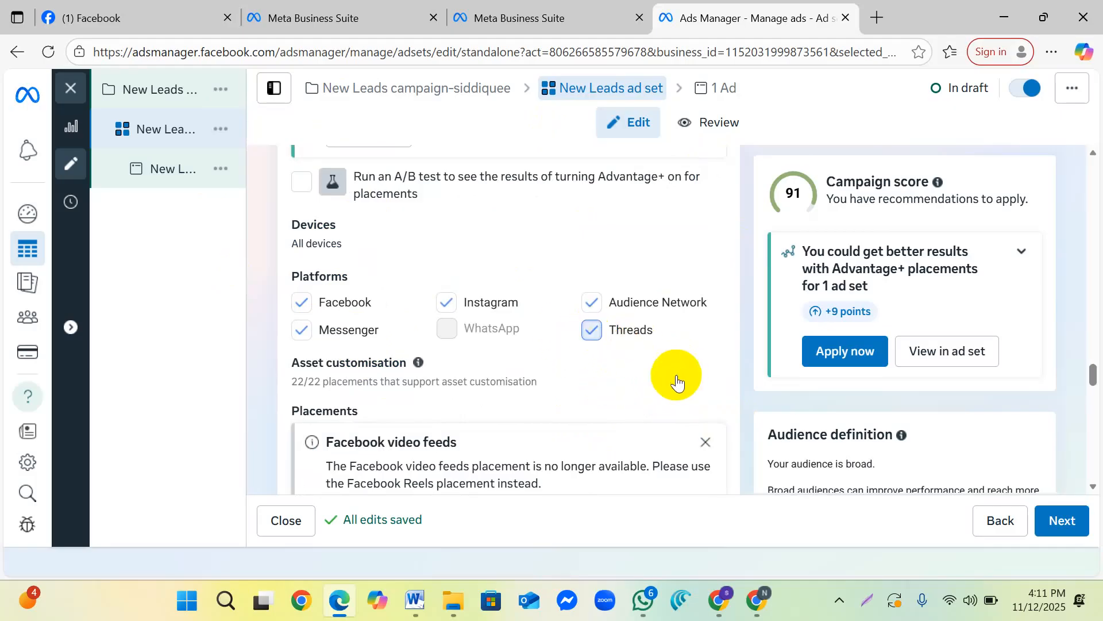
pyautogui.click(606, 310)
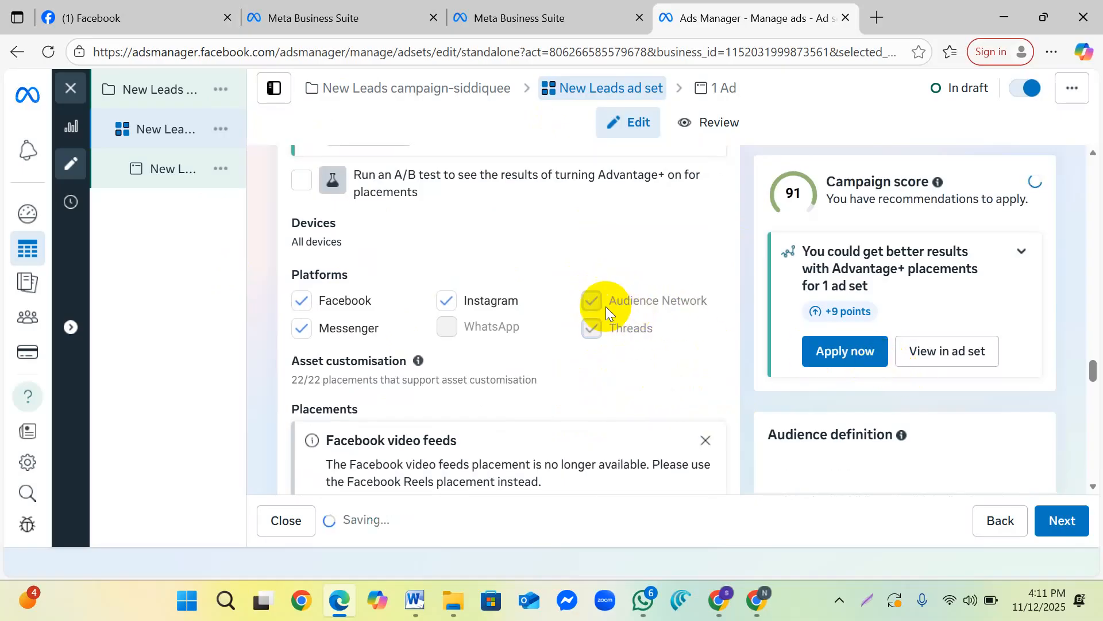
pyautogui.click(449, 302)
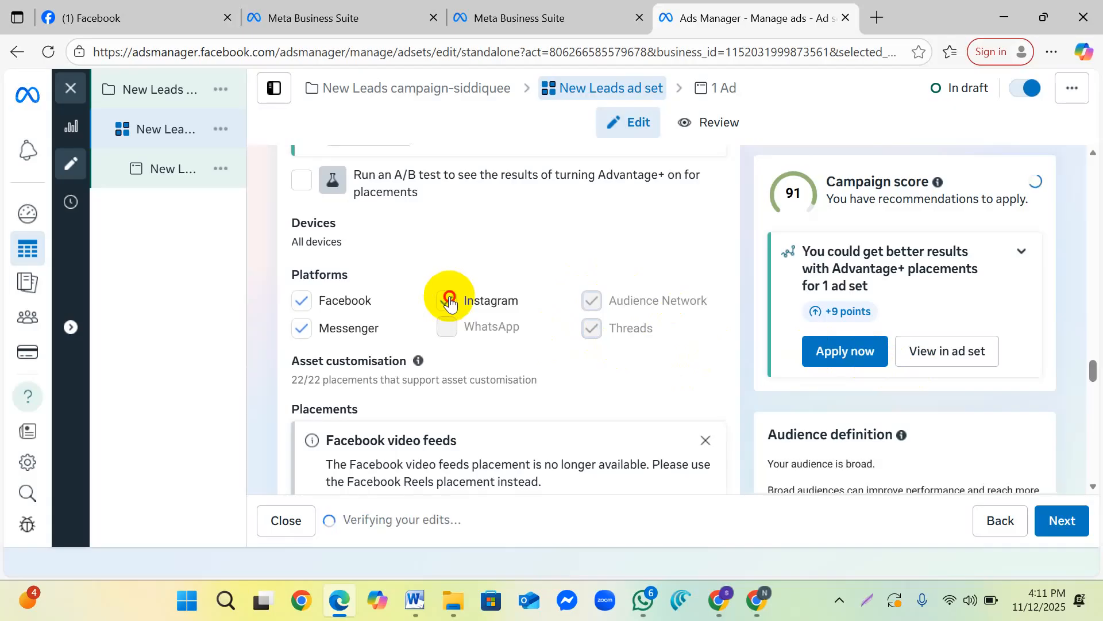
pyautogui.click(308, 336)
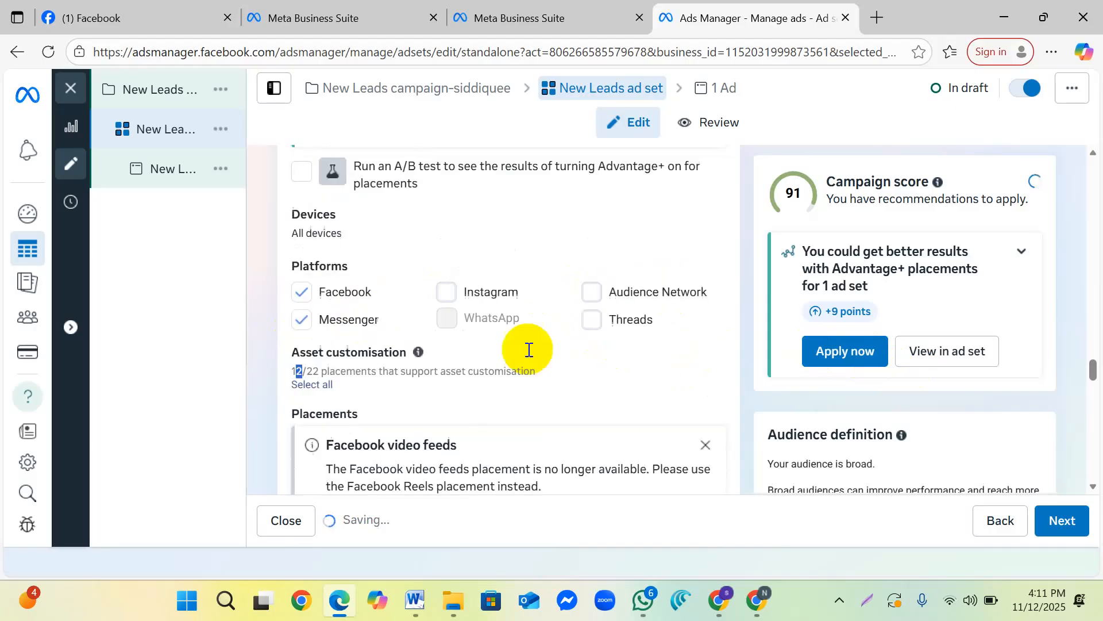
pyautogui.click(303, 320)
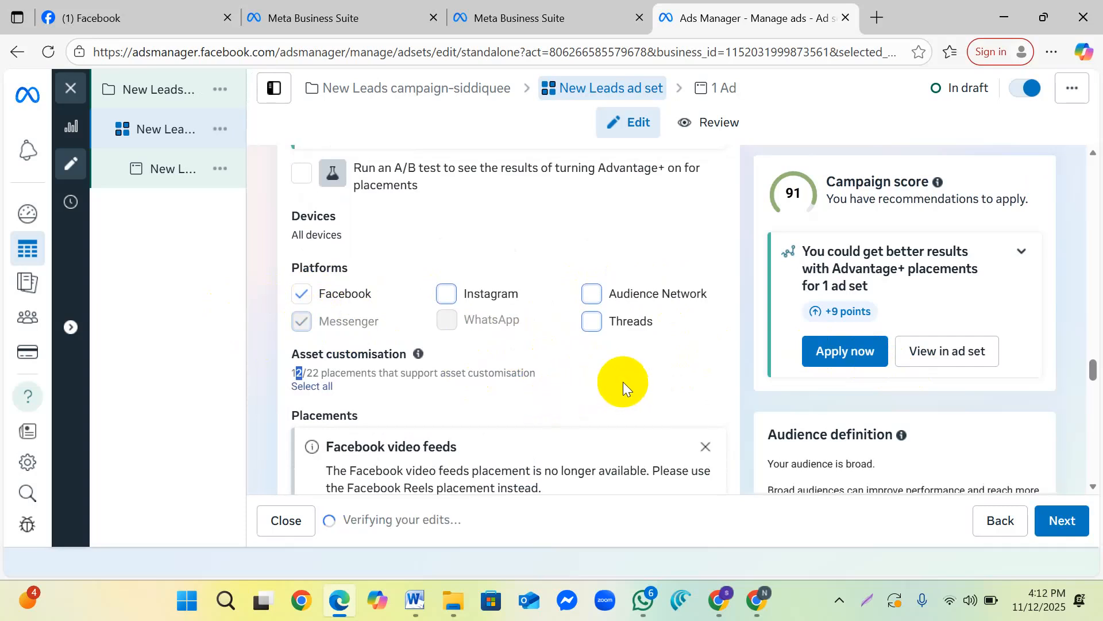
# Step: Look through the selected placements under feeds, stories and reels, in-stream ads, search results, and apps and sites, including the ad preview
pyautogui.scroll(-3, 551, 391)
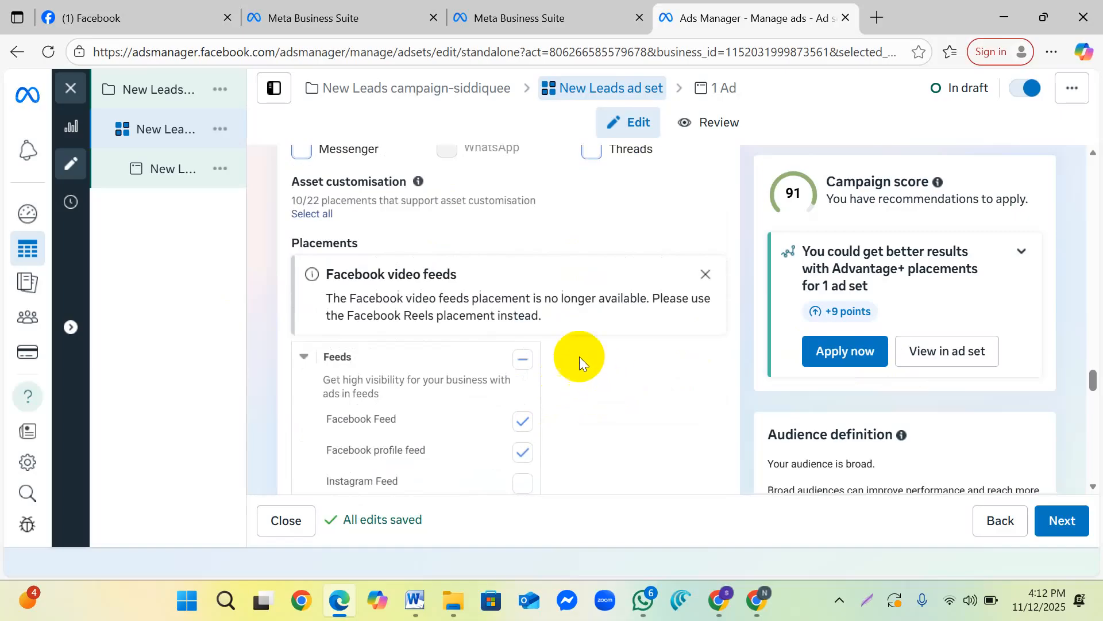
pyautogui.scroll(-2, 605, 364)
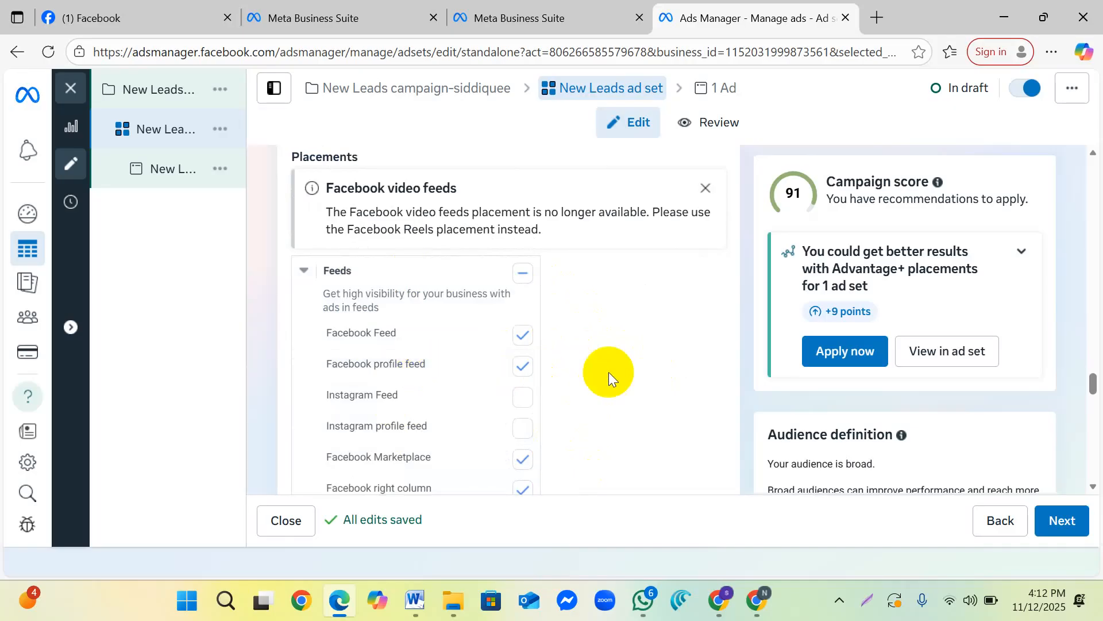
pyautogui.scroll(-3, 653, 457)
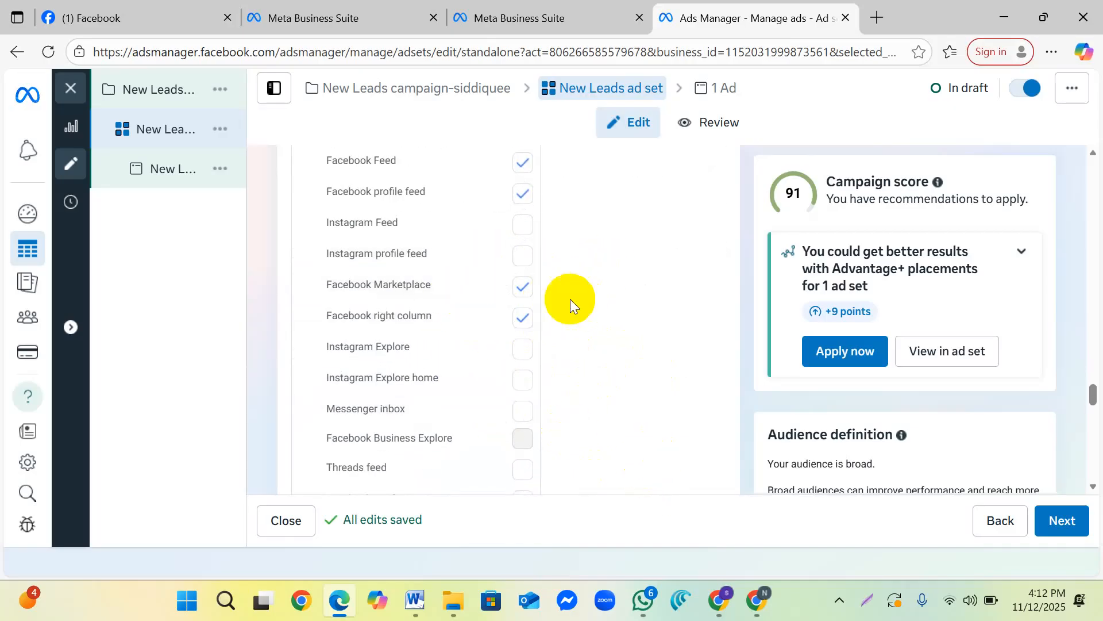
pyautogui.scroll(-3, 625, 399)
pyautogui.scroll(-4, 610, 400)
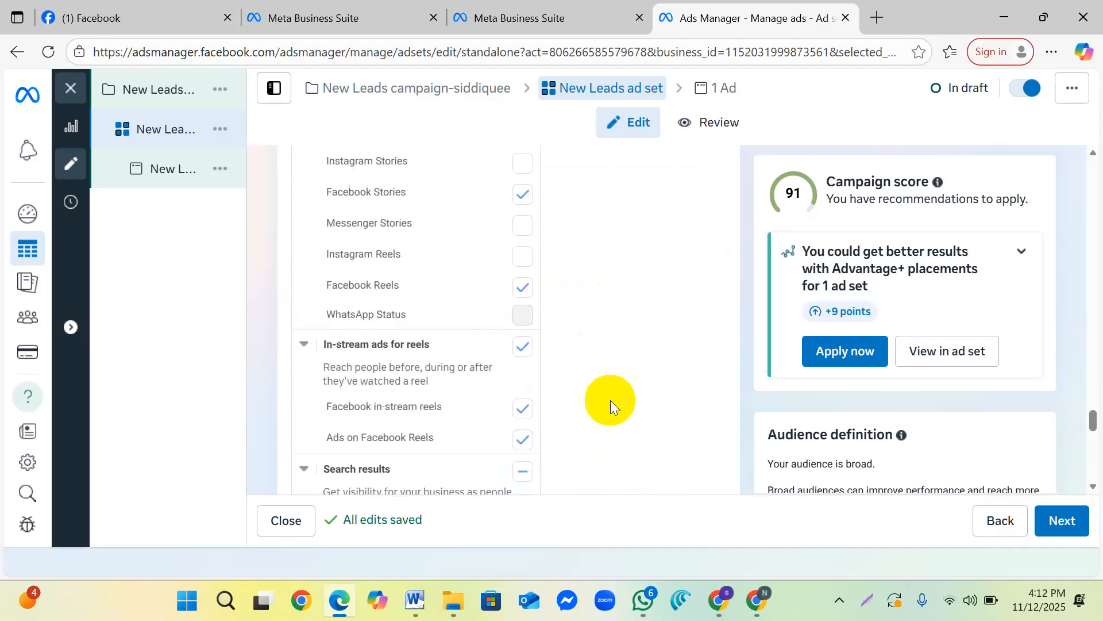
pyautogui.scroll(-2, 607, 400)
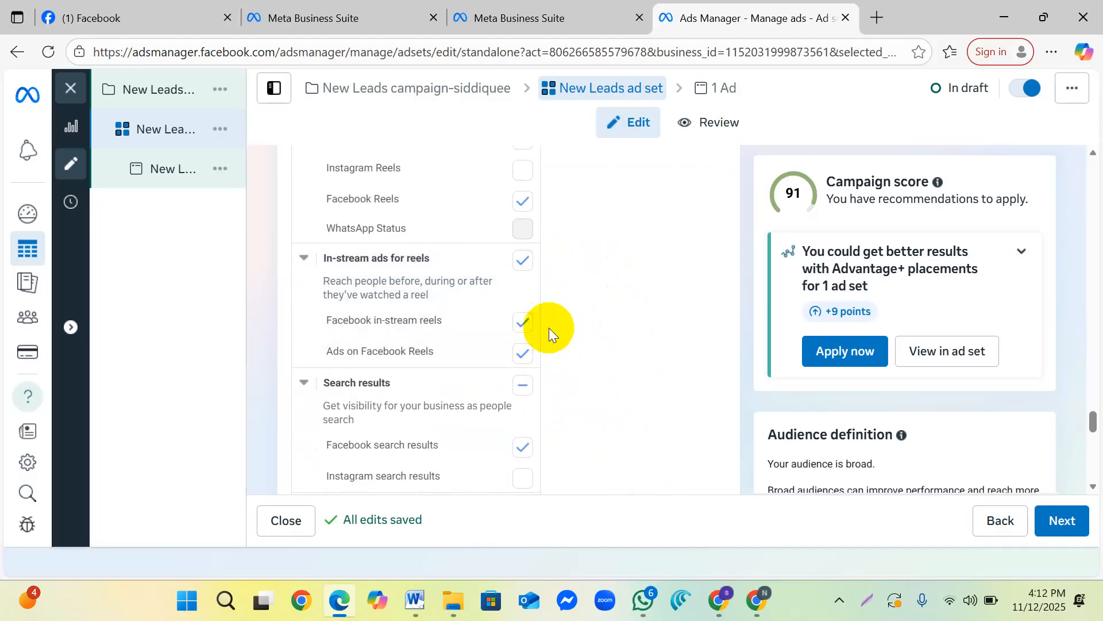
pyautogui.scroll(-6, 557, 337)
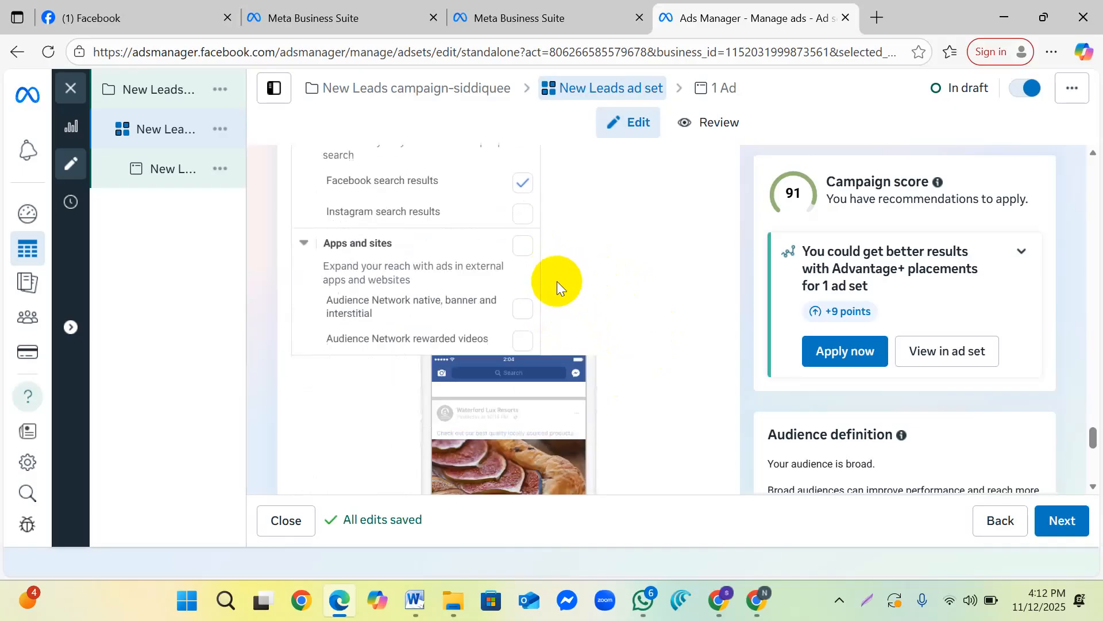
pyautogui.scroll(-4, 594, 333)
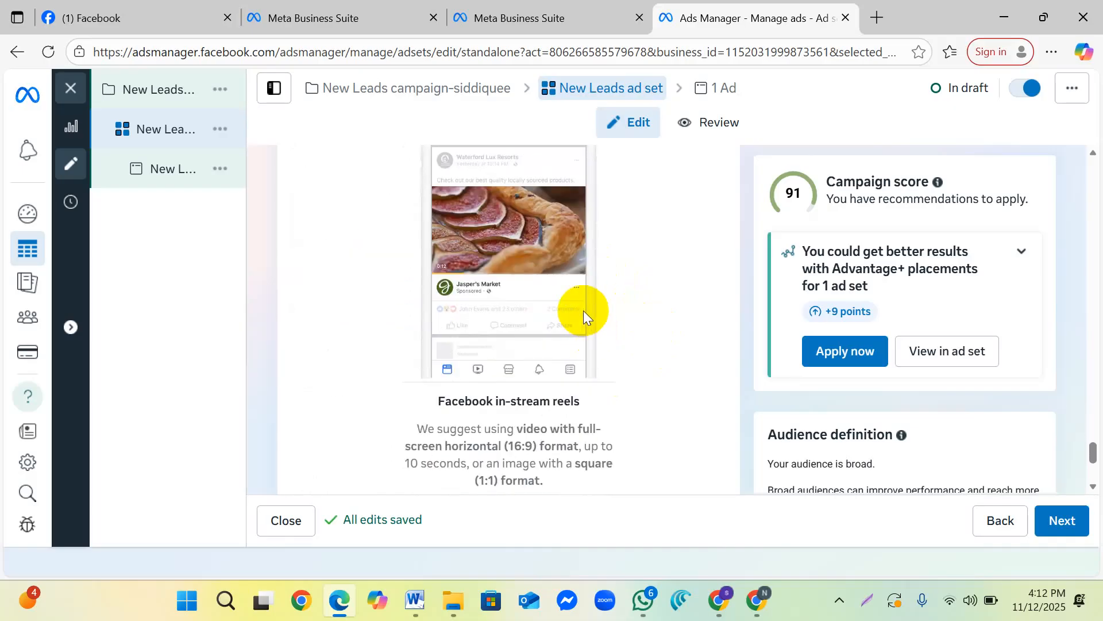
pyautogui.scroll(-3, 581, 321)
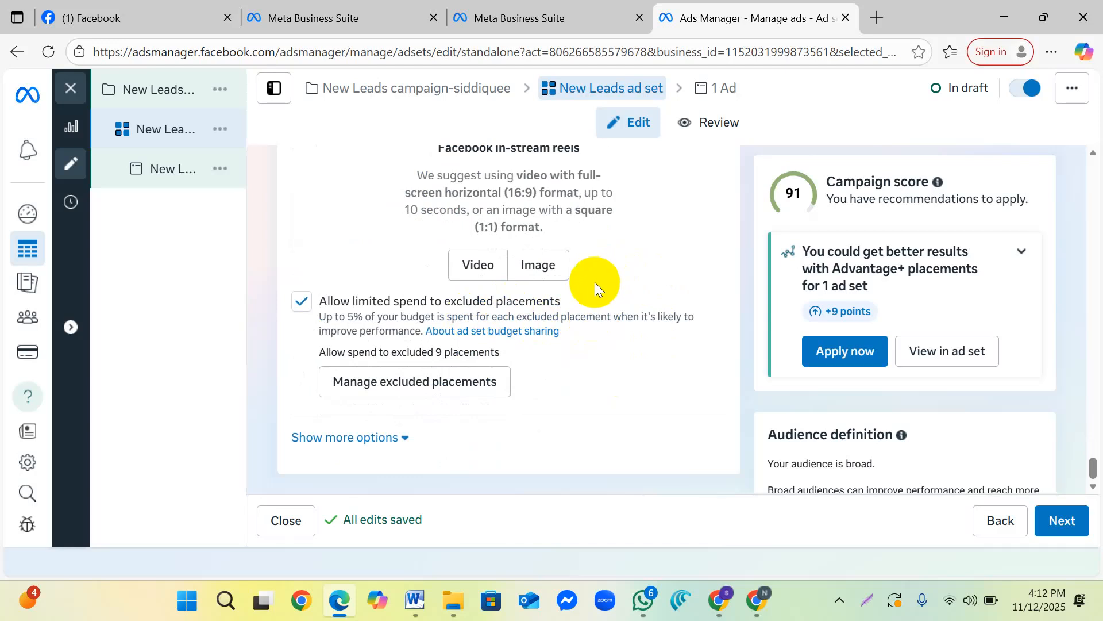
pyautogui.scroll(3, 540, 350)
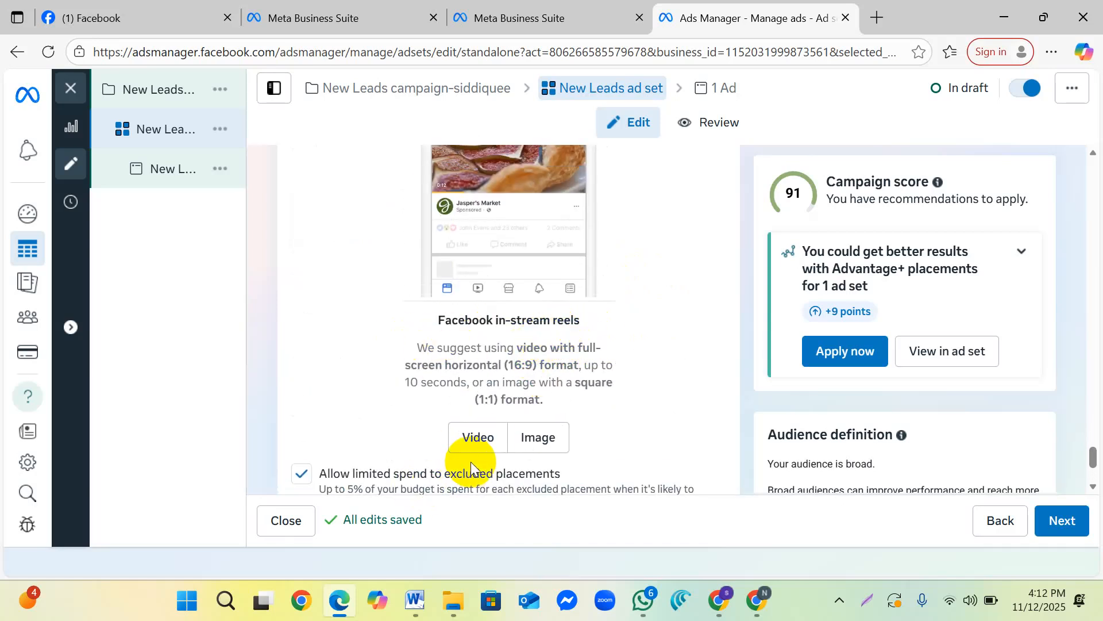
# Step: Turn off limited spend to excluded placements and expand the additional placement options
pyautogui.scroll(-3, 471, 457)
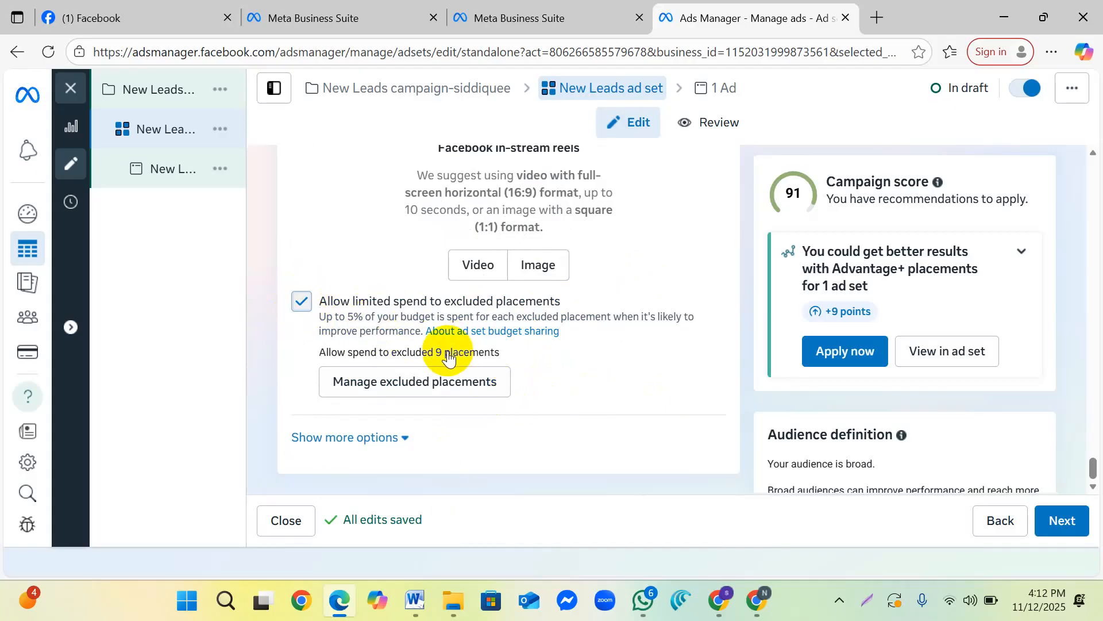
pyautogui.click(302, 302)
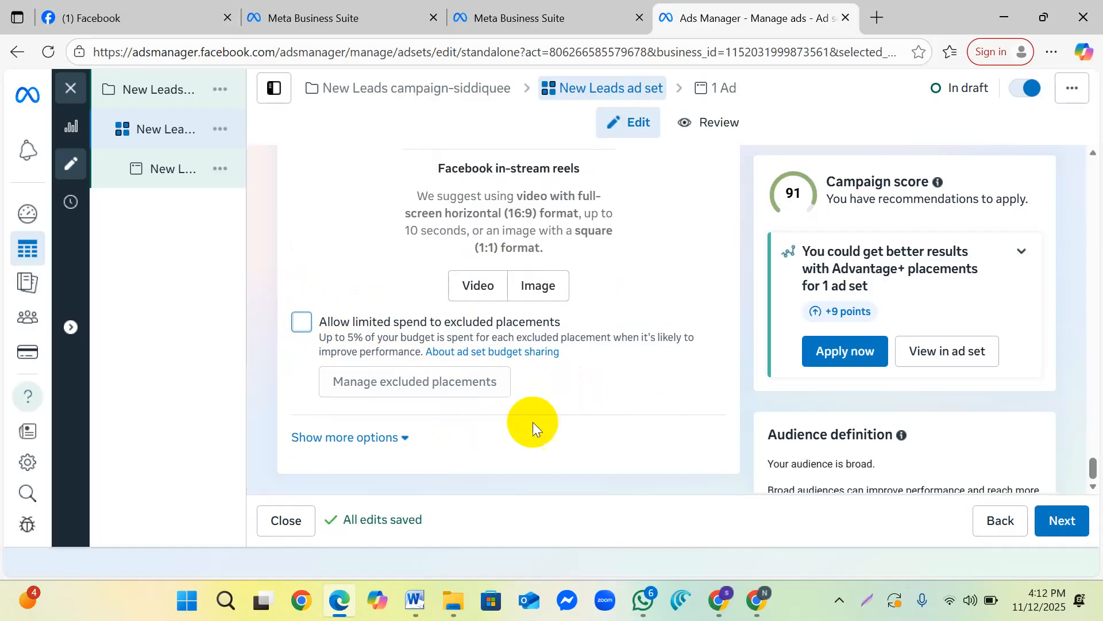
pyautogui.click(393, 443)
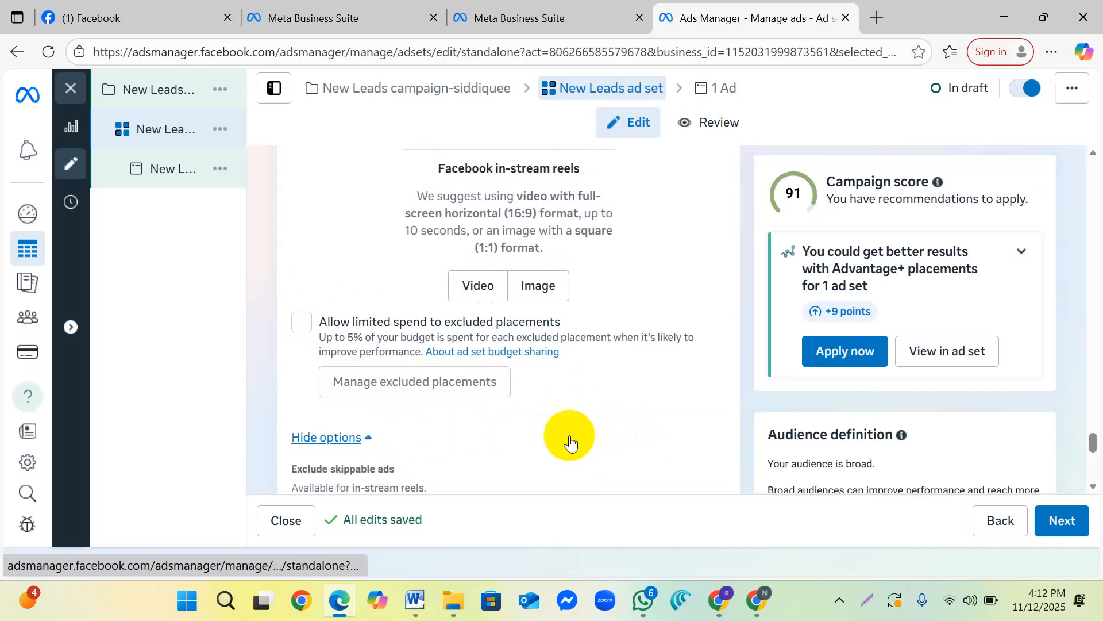
pyautogui.scroll(-4, 494, 416)
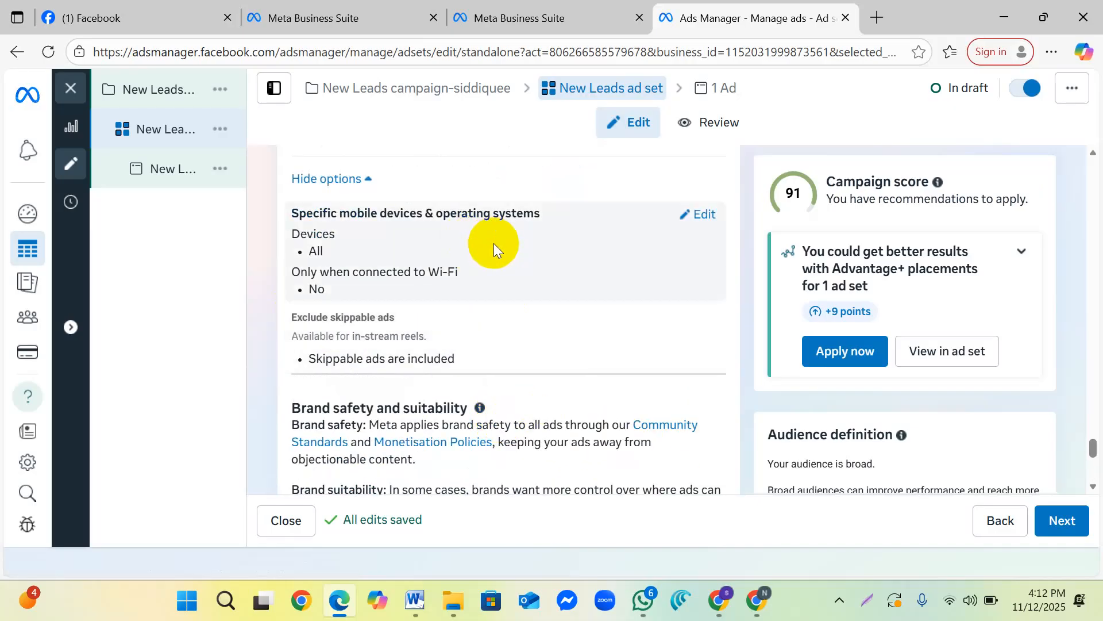
# Step: Try Android devices only for the specific mobile devices setting, look over its device options, and return to All mobile devices
pyautogui.click(698, 216)
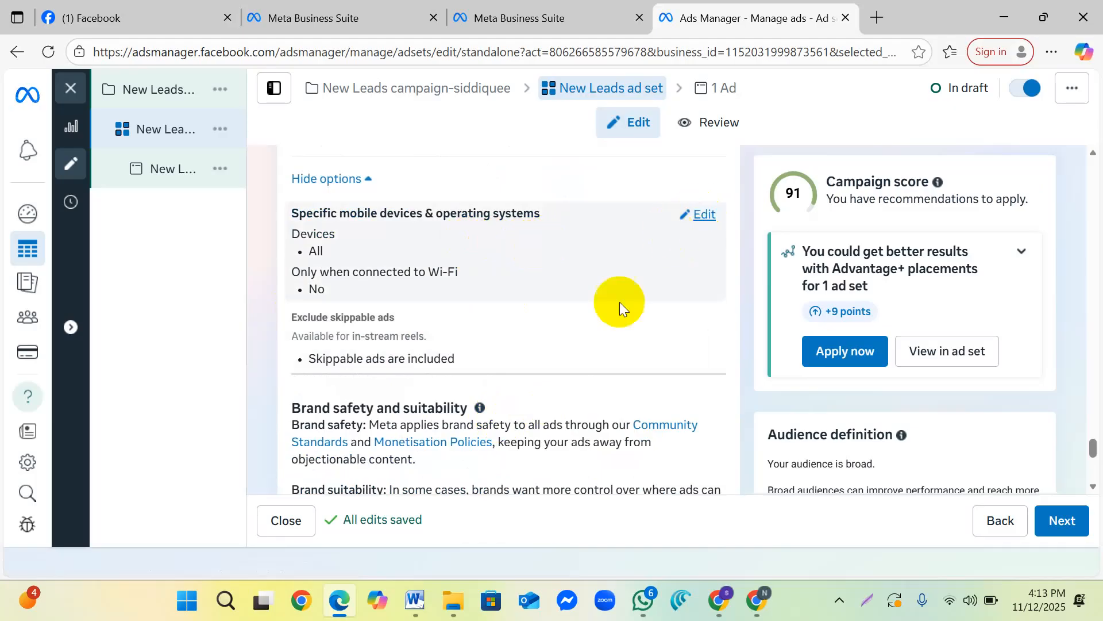
pyautogui.click(705, 239)
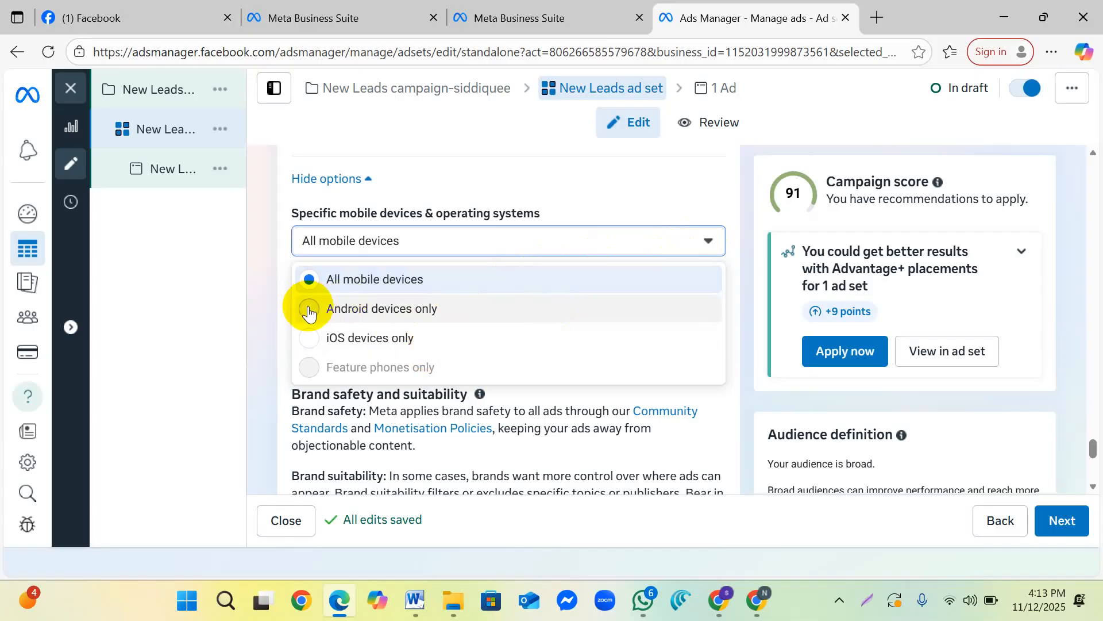
pyautogui.click(577, 310)
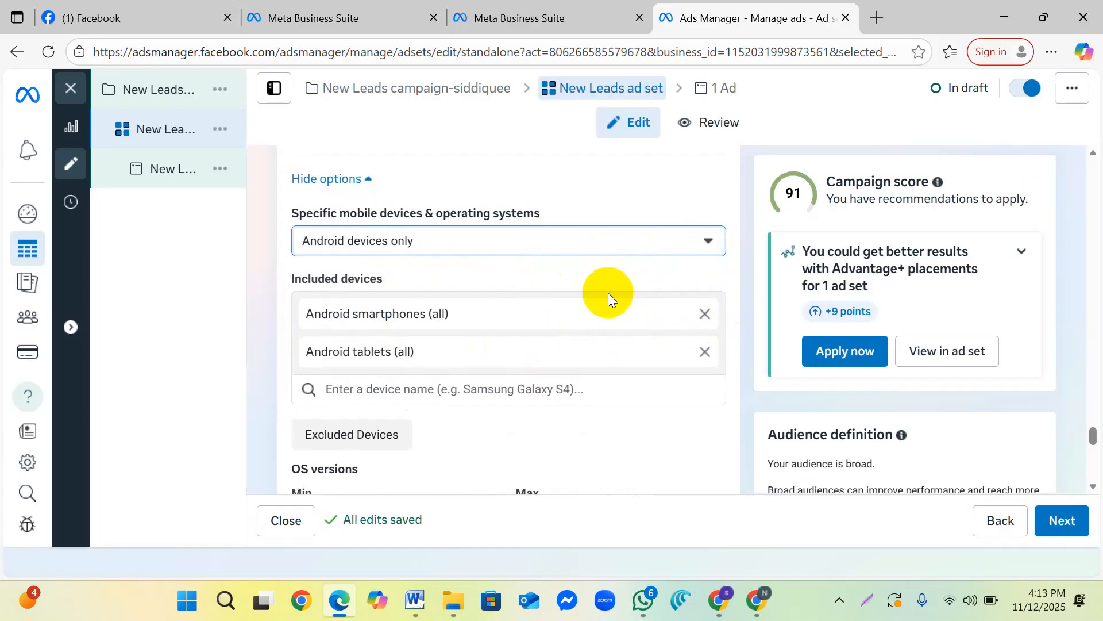
pyautogui.scroll(-3, 622, 319)
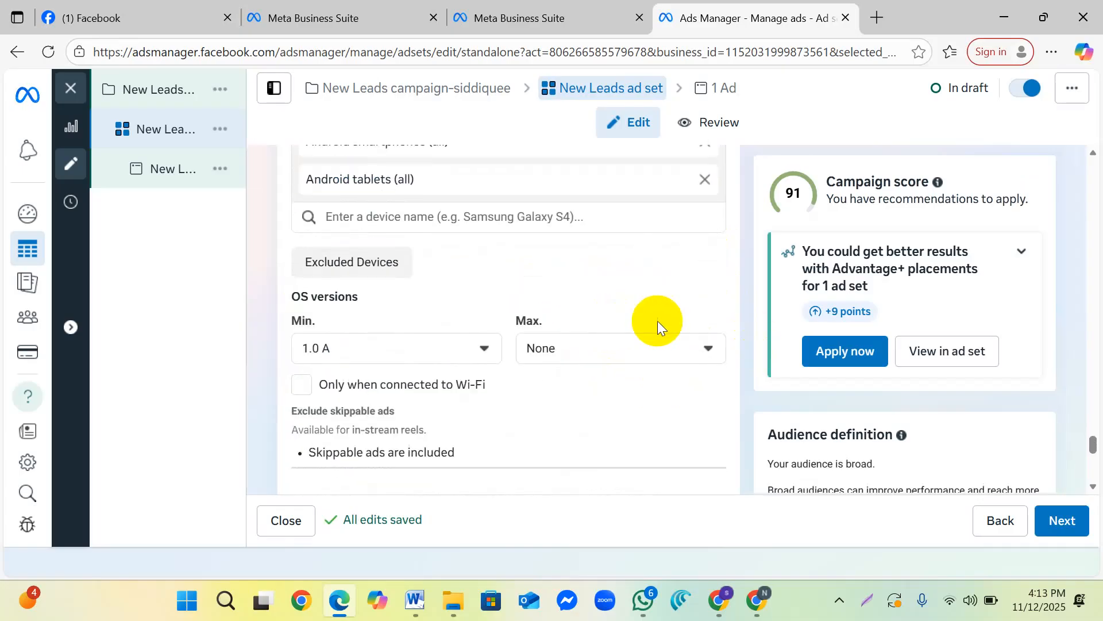
pyautogui.scroll(3, 613, 270)
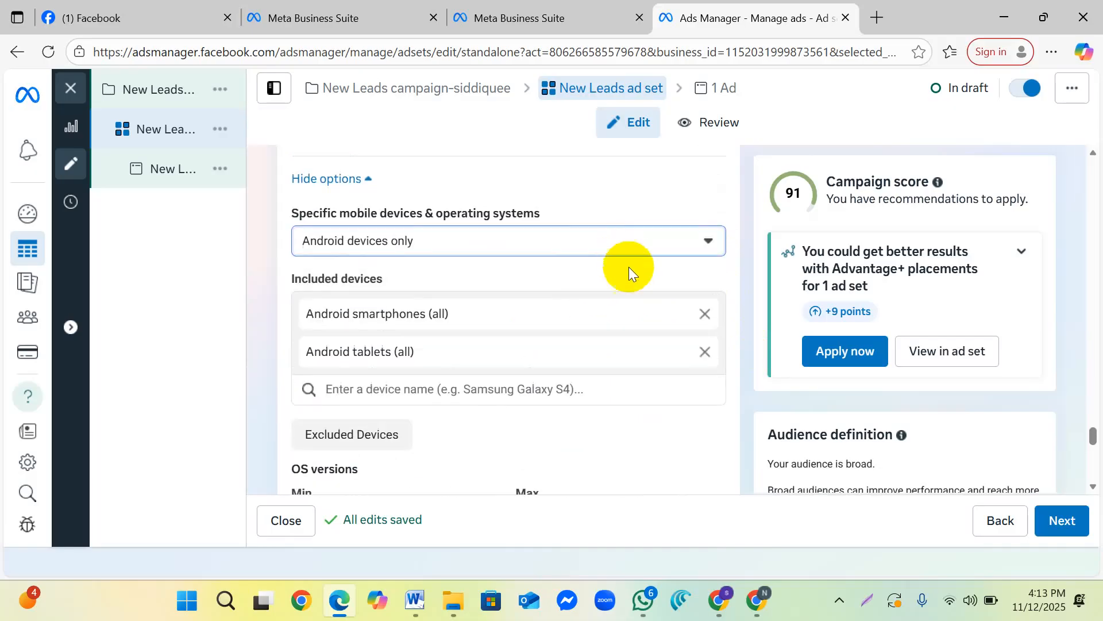
pyautogui.click(707, 242)
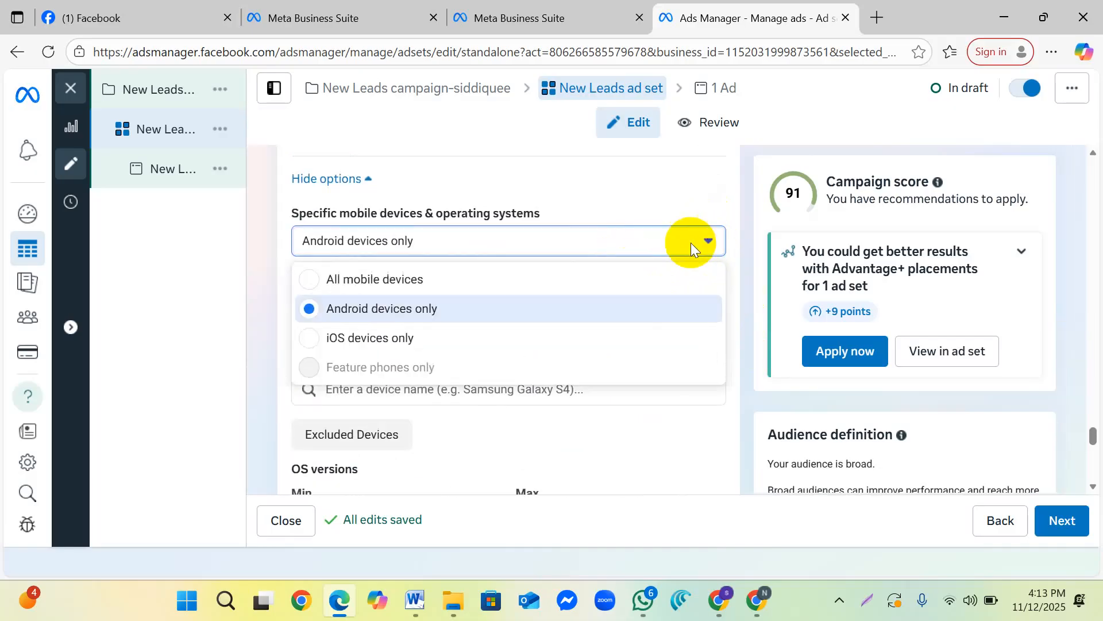
pyautogui.click(391, 275)
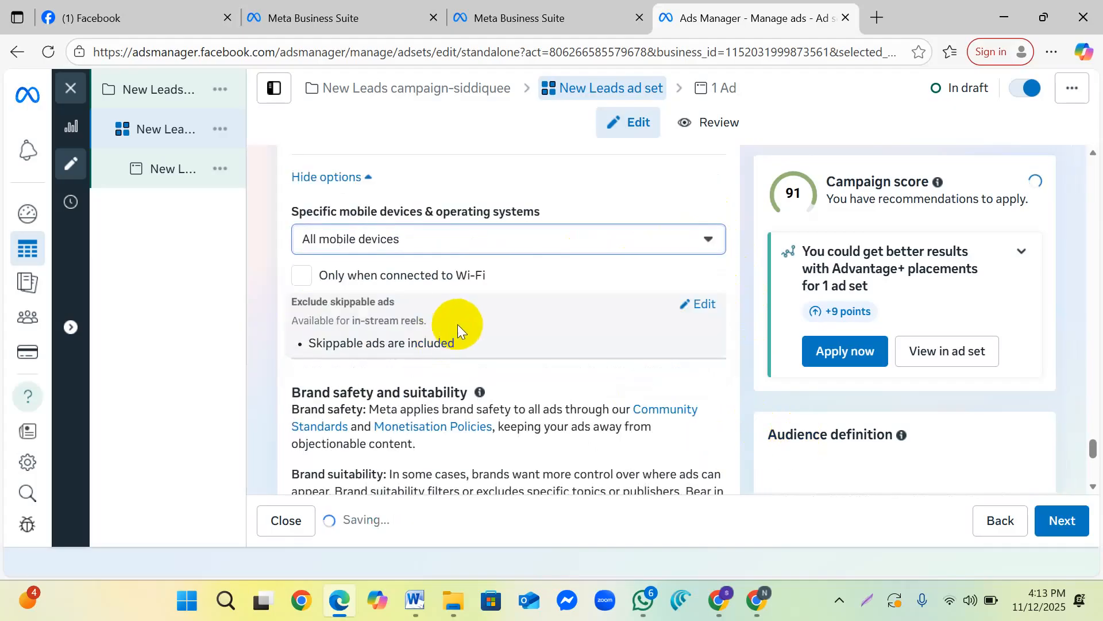
# Step: Continue past the brand safety and suitability settings to the New Leads ad and open its ad name for editing
pyautogui.scroll(-2, 516, 348)
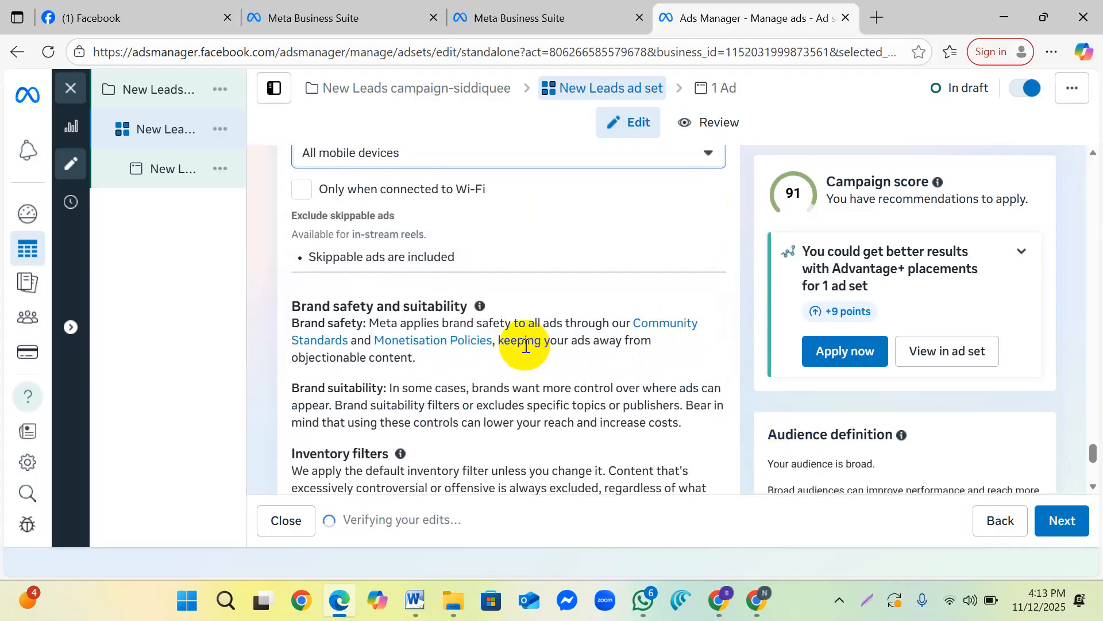
pyautogui.scroll(-3, 526, 345)
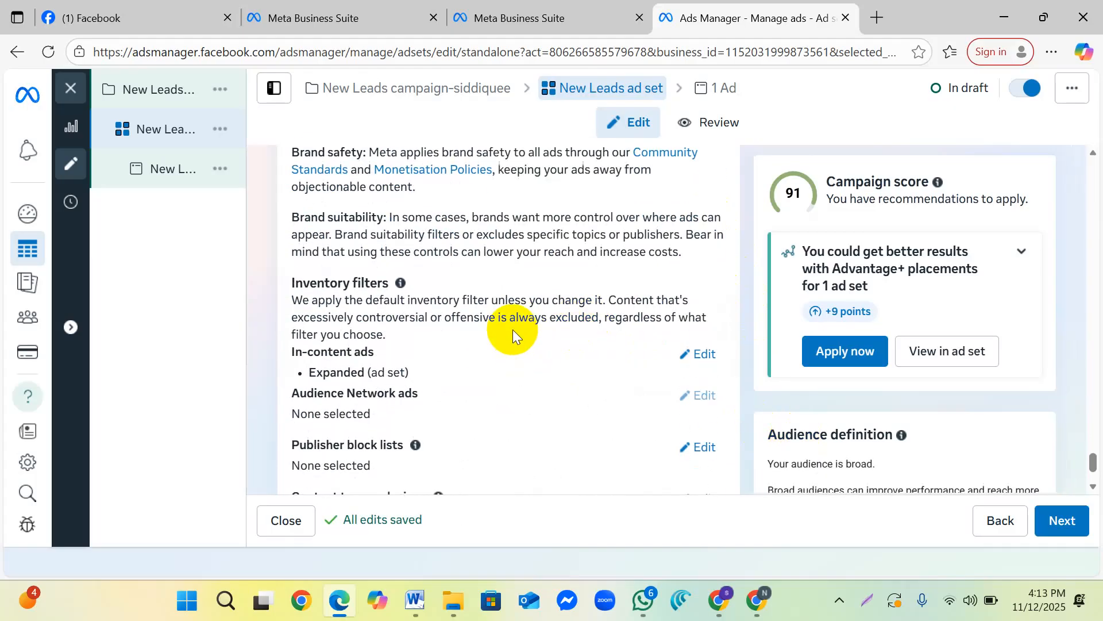
pyautogui.scroll(-2, 513, 330)
pyautogui.scroll(-1, 496, 319)
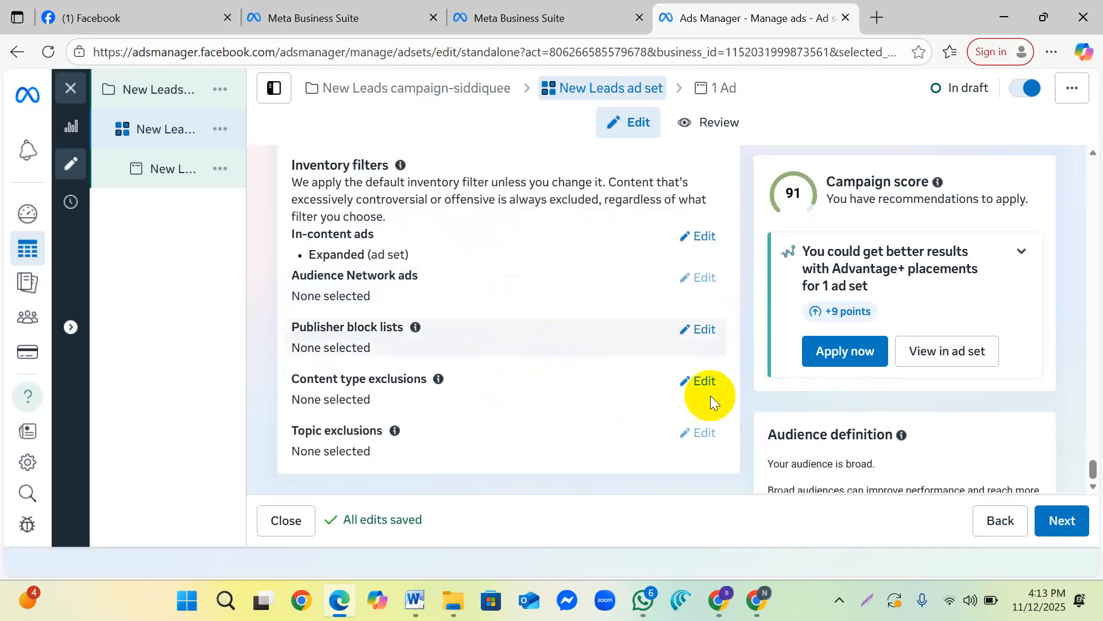
pyautogui.click(1060, 521)
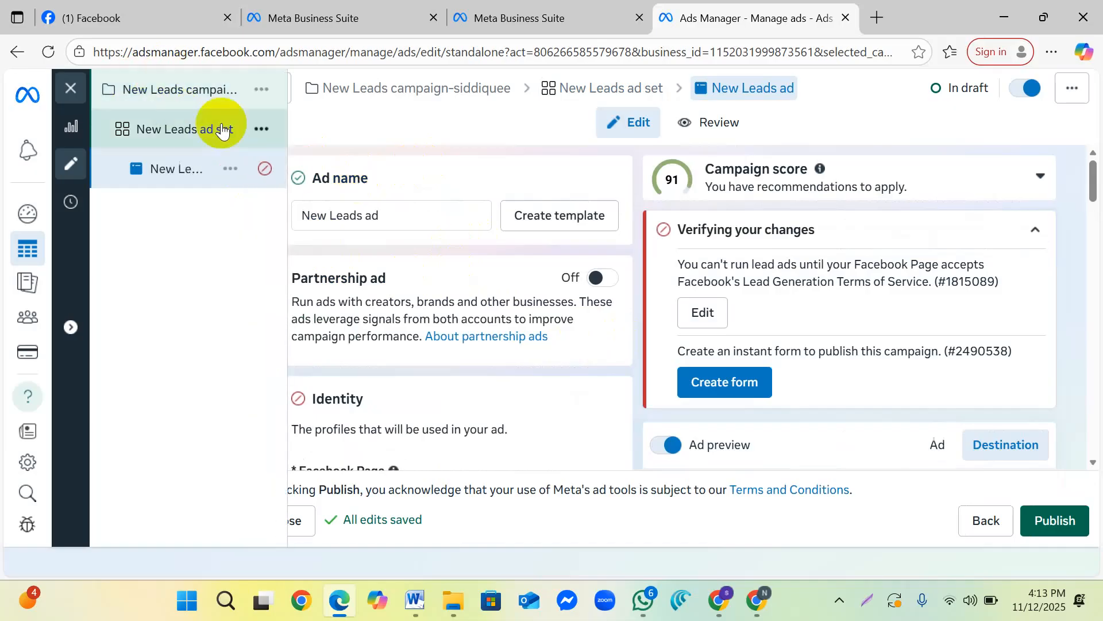
pyautogui.click(409, 217)
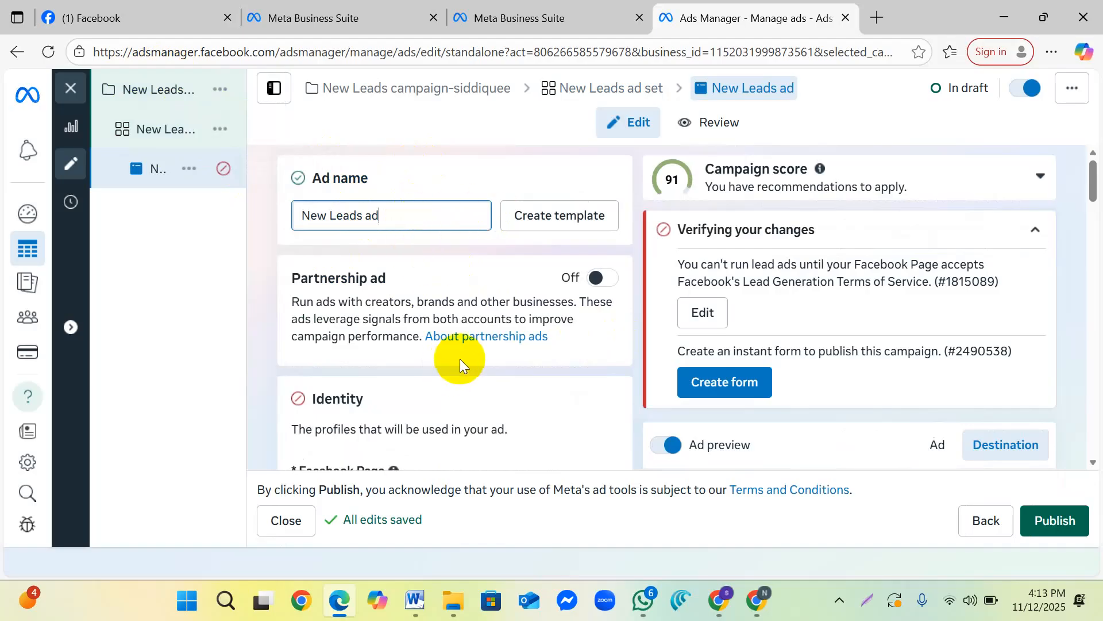
# Step: Set the ad's Facebook Page to Digital service from the Personal group in the identity settings
pyautogui.scroll(-3, 484, 350)
pyautogui.scroll(3, 483, 310)
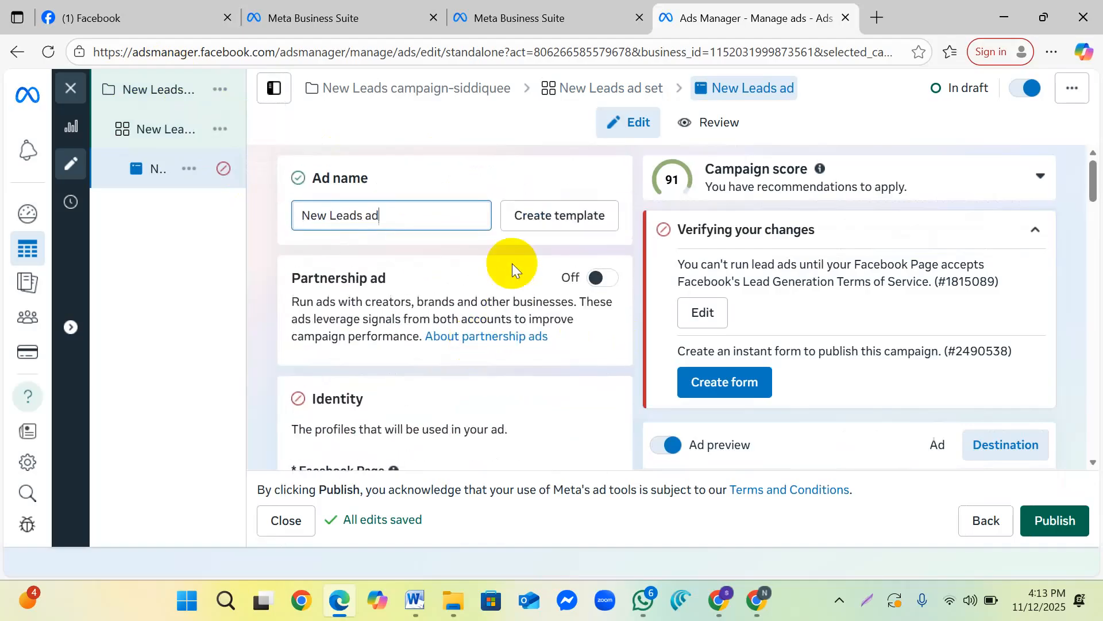
pyautogui.scroll(-2, 411, 340)
pyautogui.scroll(-2, 431, 337)
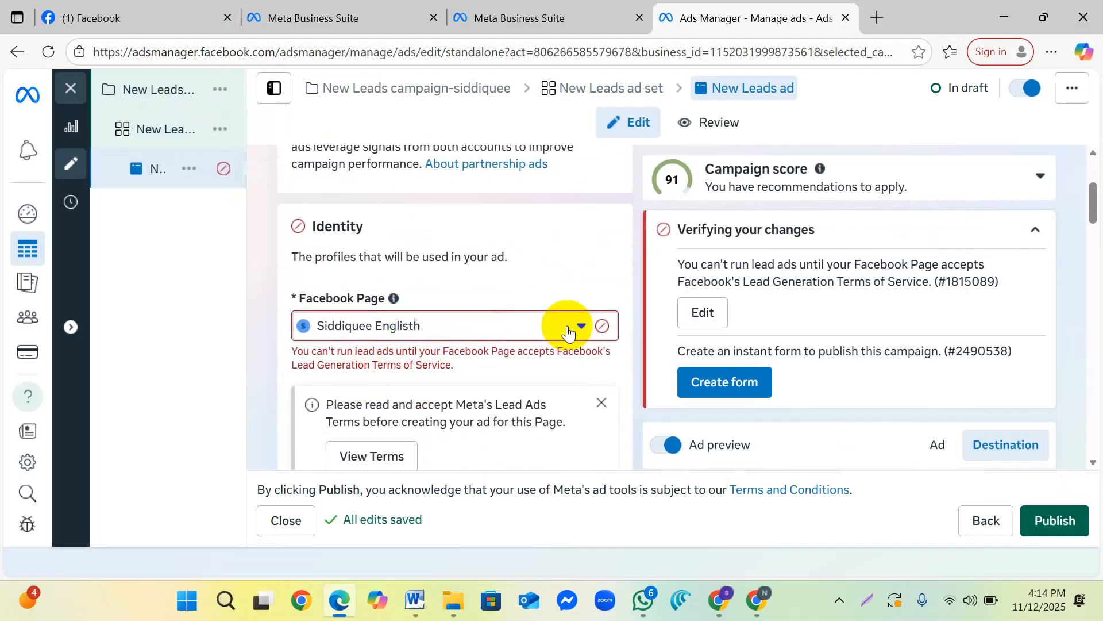
pyautogui.click(594, 328)
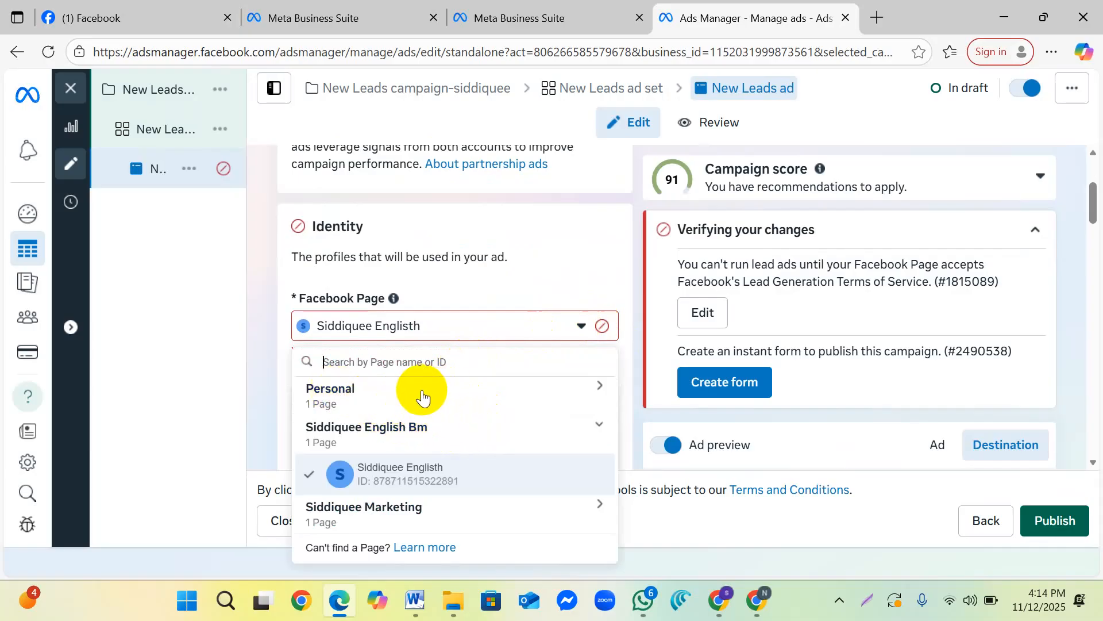
pyautogui.click(330, 393)
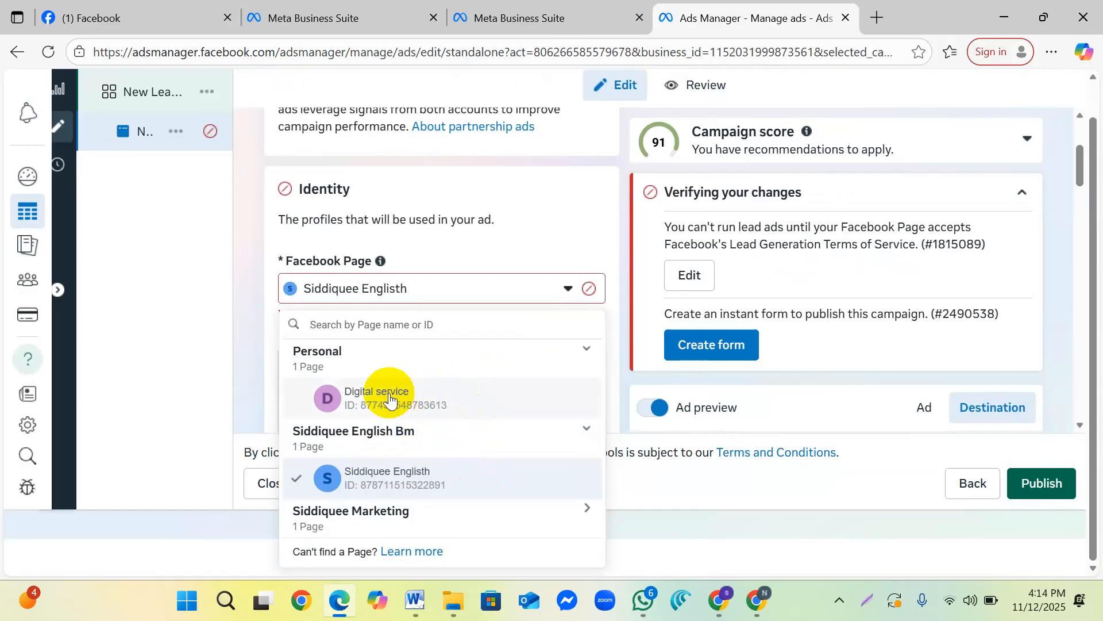
pyautogui.click(563, 388)
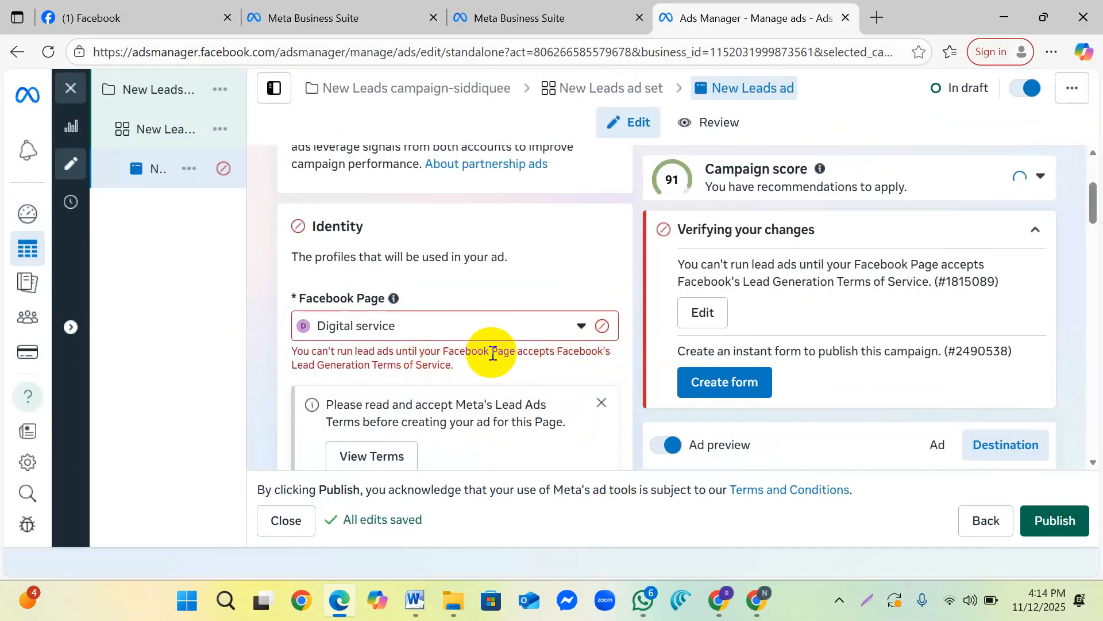
pyautogui.scroll(1, 494, 352)
pyautogui.scroll(1, 468, 345)
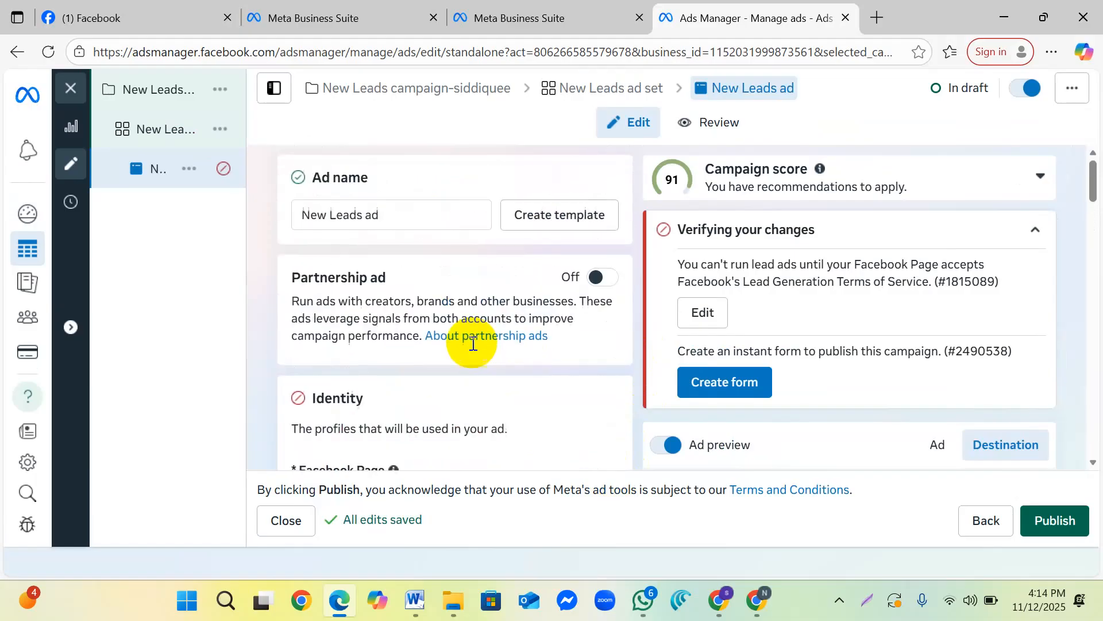
pyautogui.scroll(-3, 473, 348)
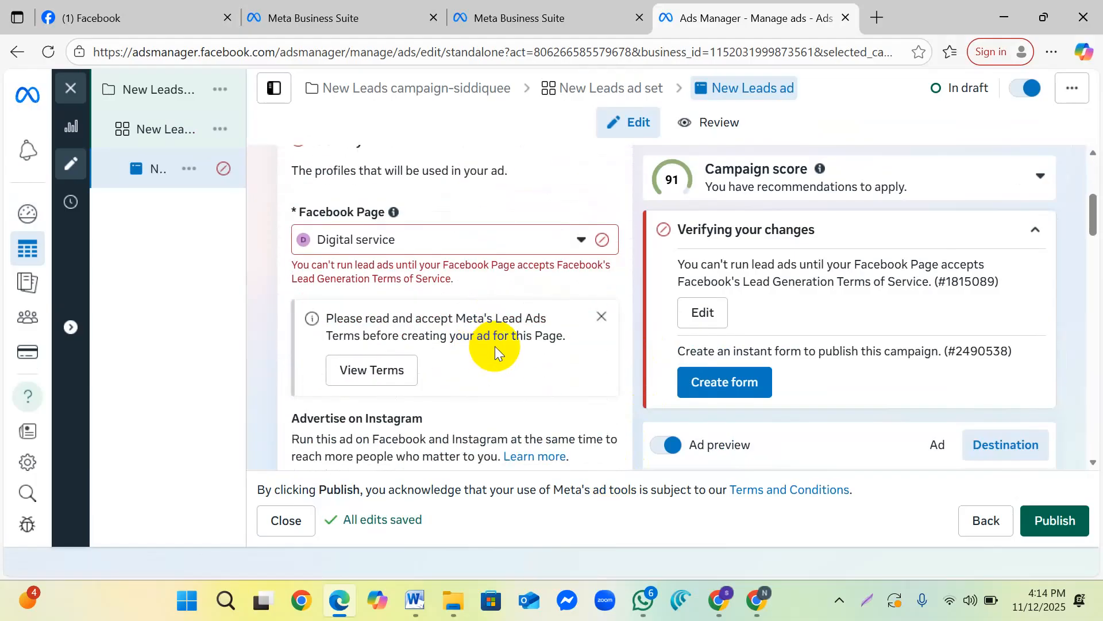
pyautogui.scroll(4, 481, 343)
pyautogui.scroll(-2, 463, 330)
pyautogui.scroll(-2, 482, 325)
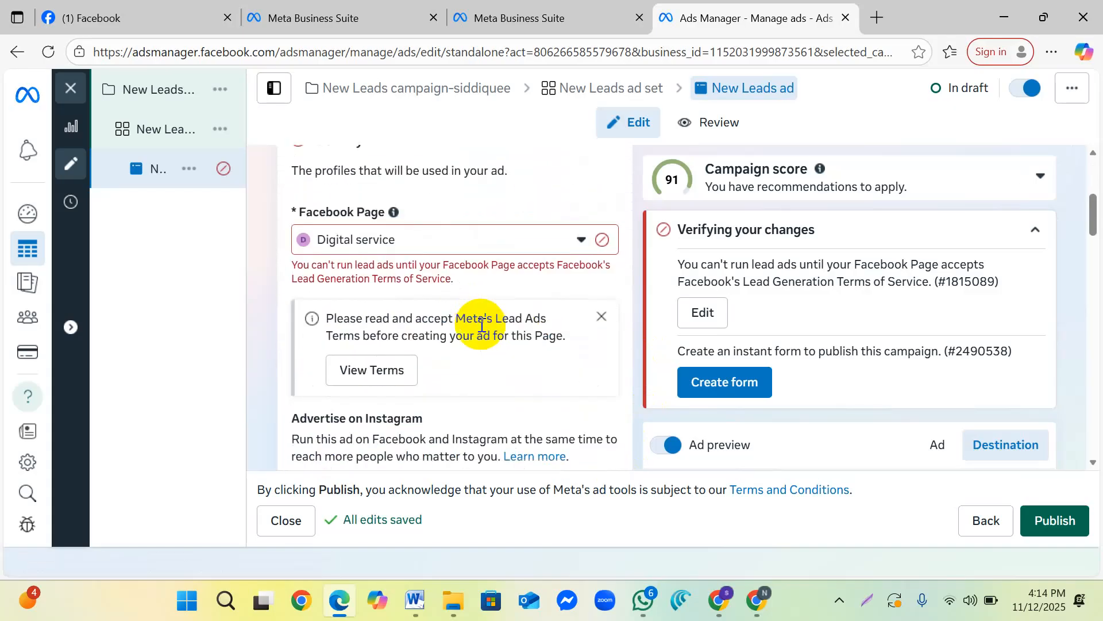
# Step: Look through the Facebook Pages available under the personal and business groups, keeping Digital service selected
pyautogui.click(583, 244)
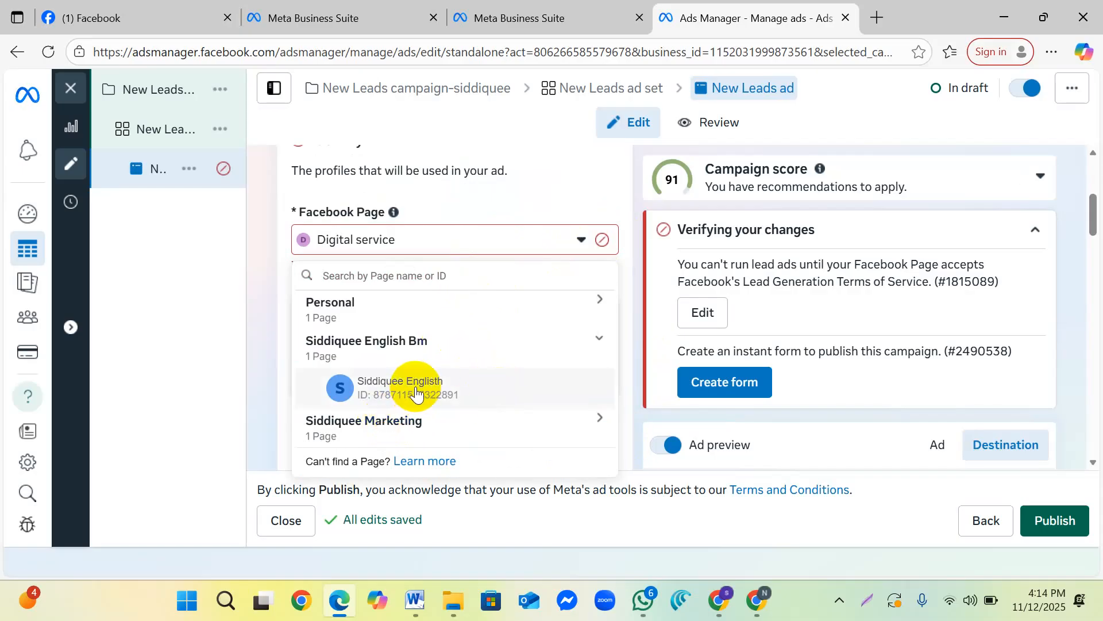
pyautogui.click(328, 303)
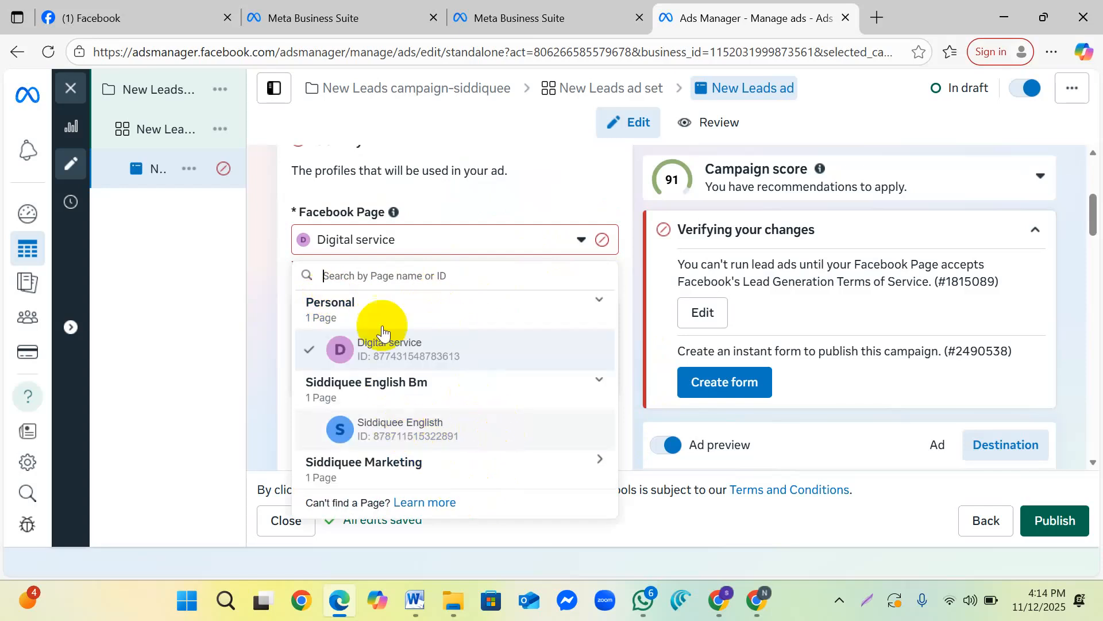
pyautogui.scroll(1, 482, 225)
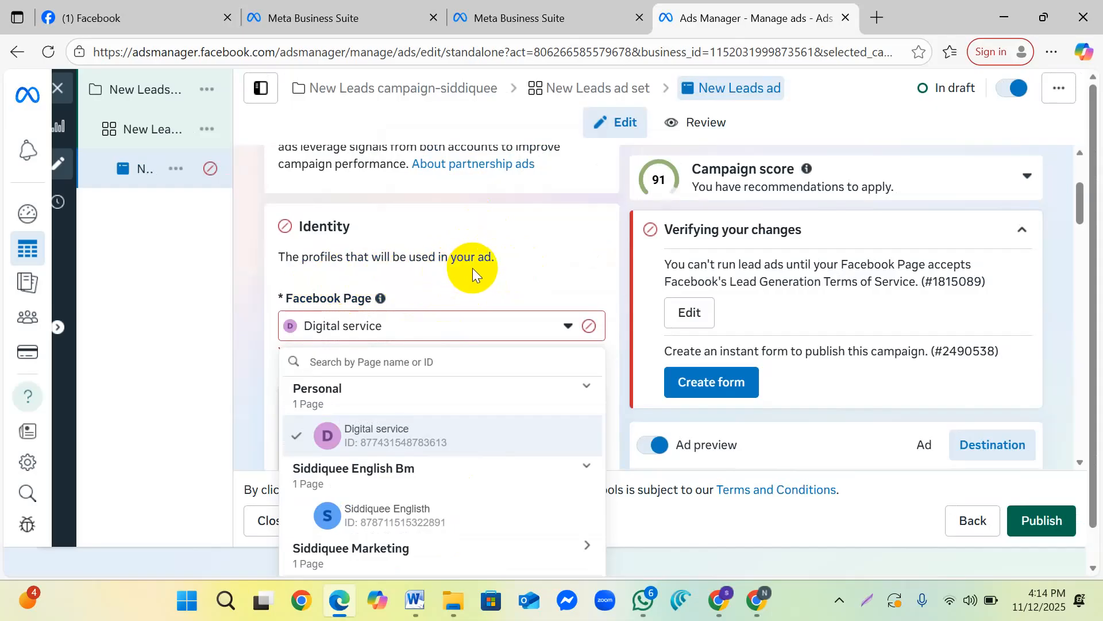
pyautogui.scroll(-1, 468, 273)
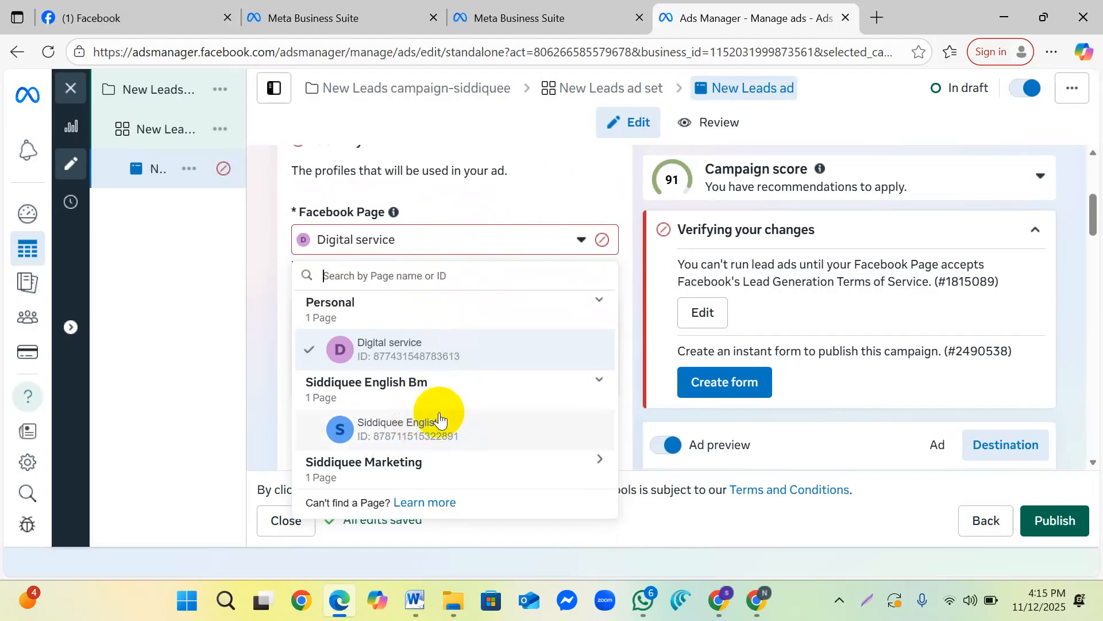
pyautogui.click(371, 467)
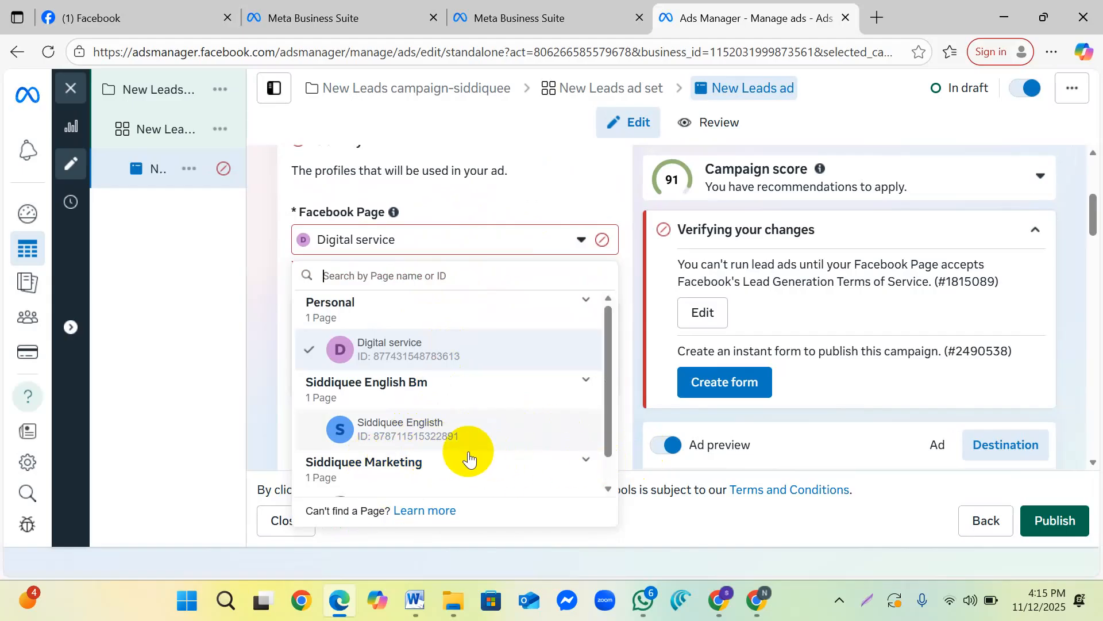
pyautogui.click(391, 464)
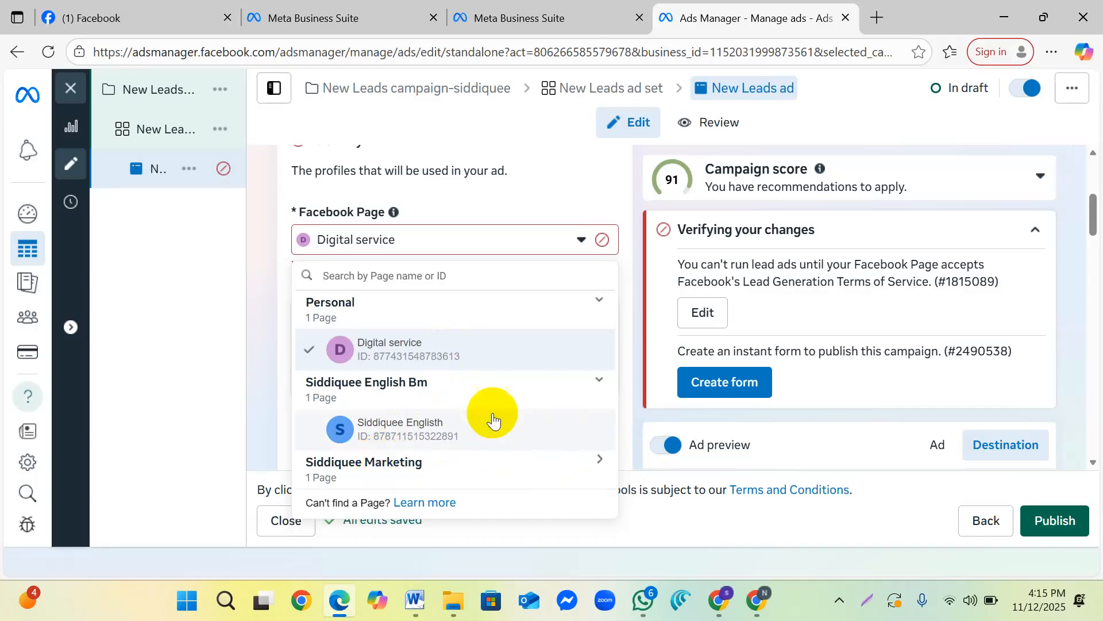
pyautogui.click(579, 239)
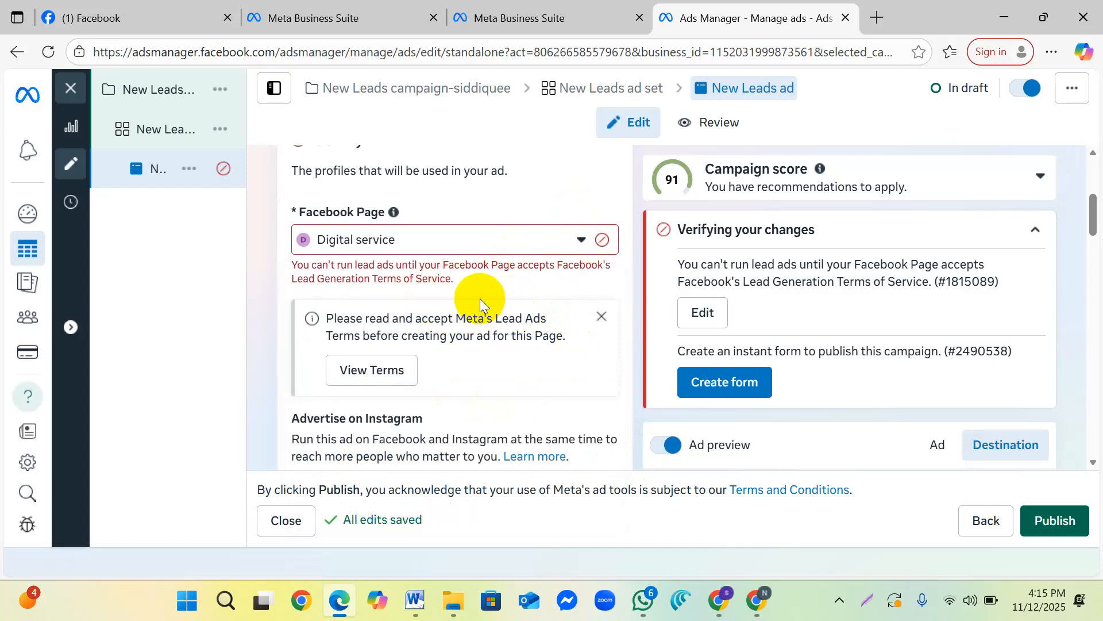
# Step: Accept Meta's Lead Ads Terms for the Digital service Page and close the error dialog
pyautogui.click(394, 369)
pyautogui.click(758, 322)
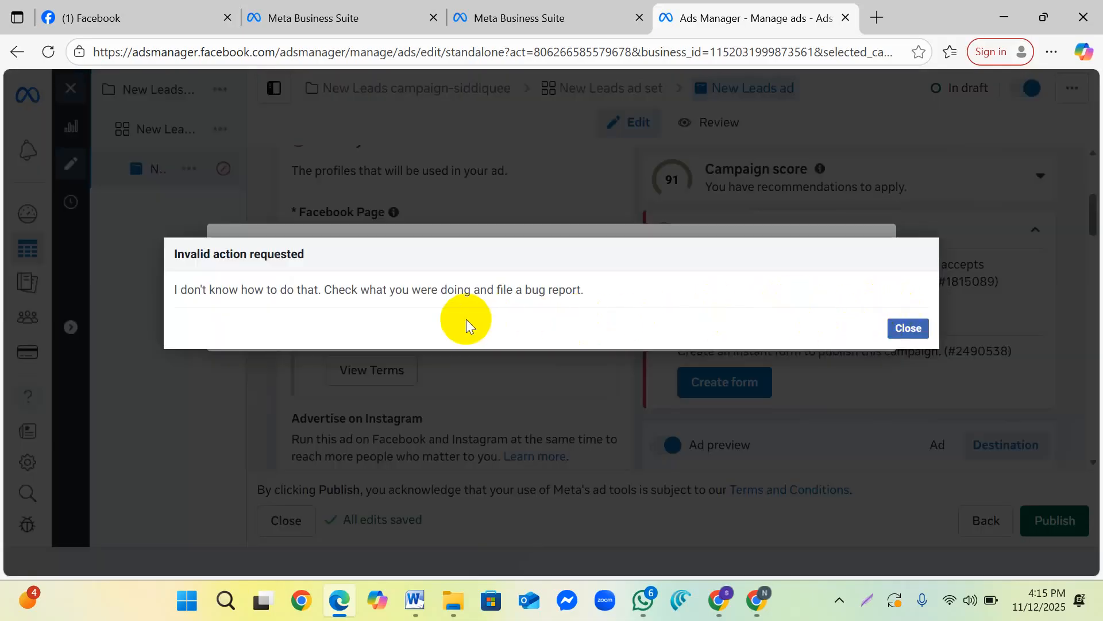
pyautogui.click(906, 326)
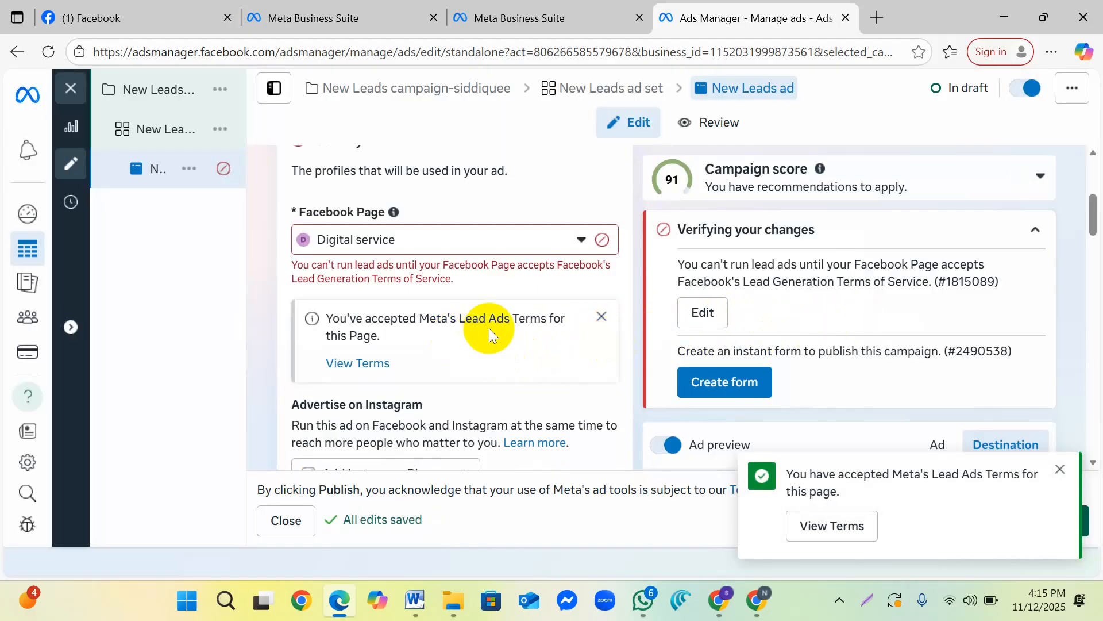
# Step: Look over the ad's Instagram placement, ad setup, format, multi-advertiser and destination settings
pyautogui.scroll(-3, 488, 329)
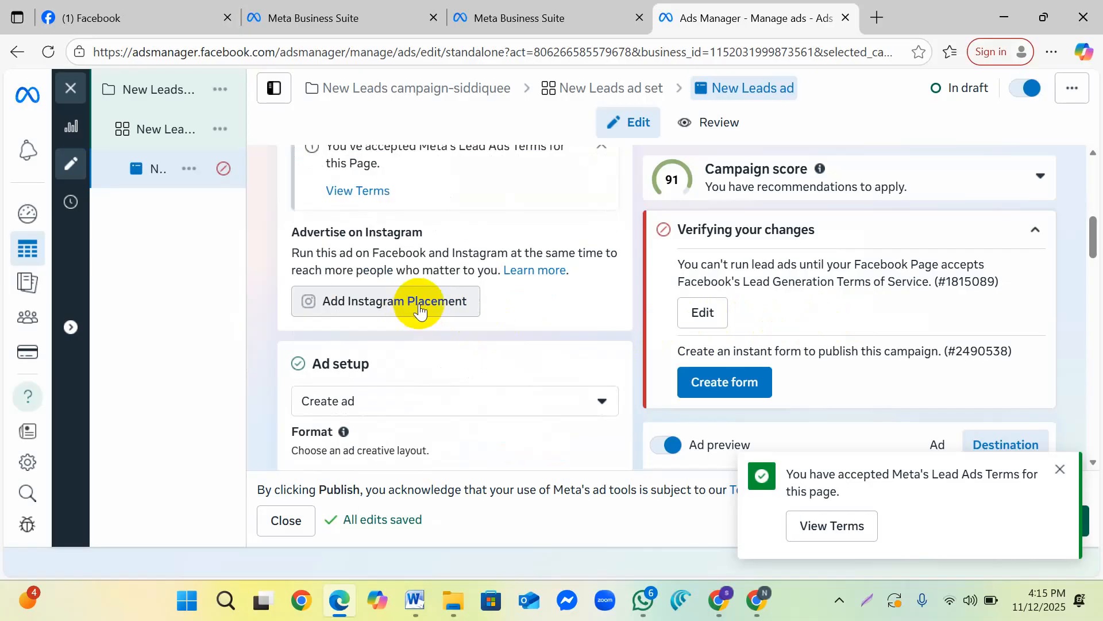
pyautogui.scroll(-1, 460, 366)
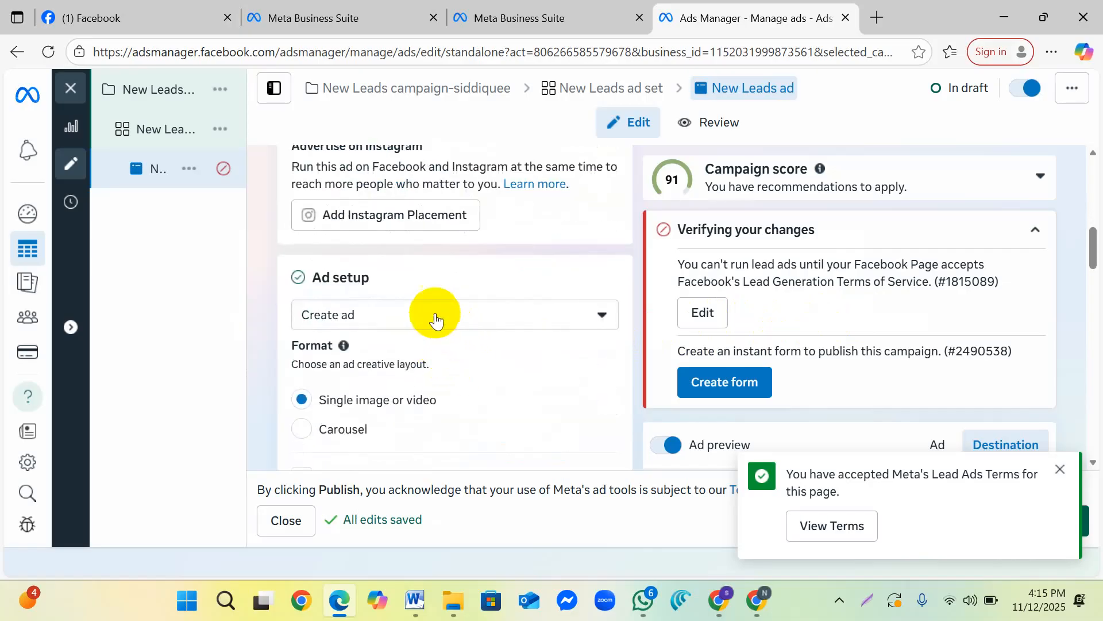
pyautogui.scroll(3, 436, 318)
pyautogui.scroll(-4, 466, 298)
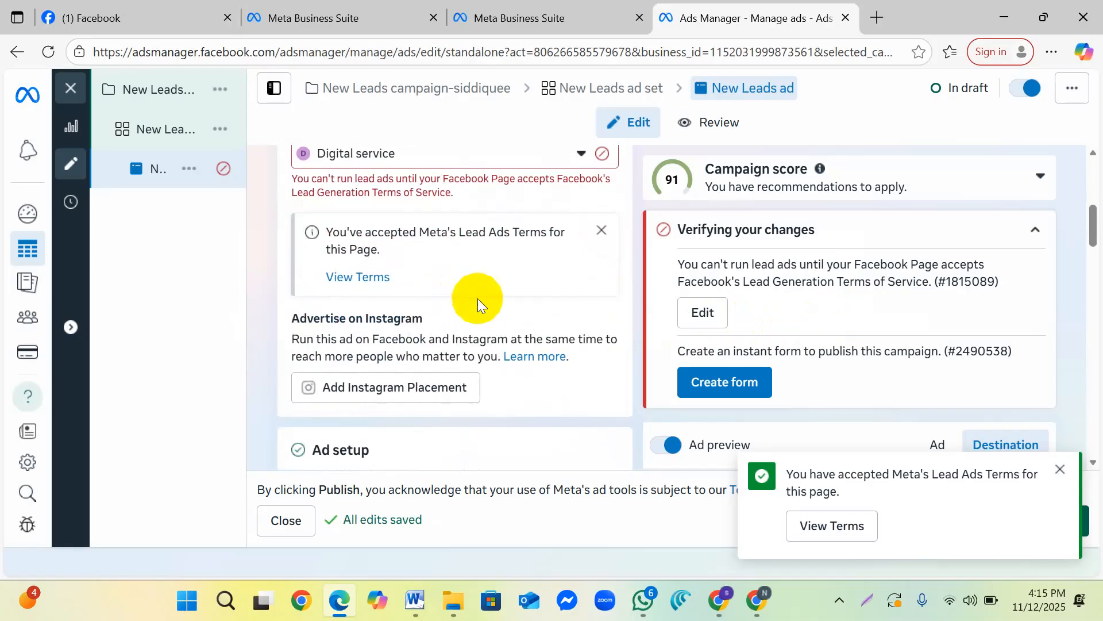
pyautogui.scroll(-3, 506, 350)
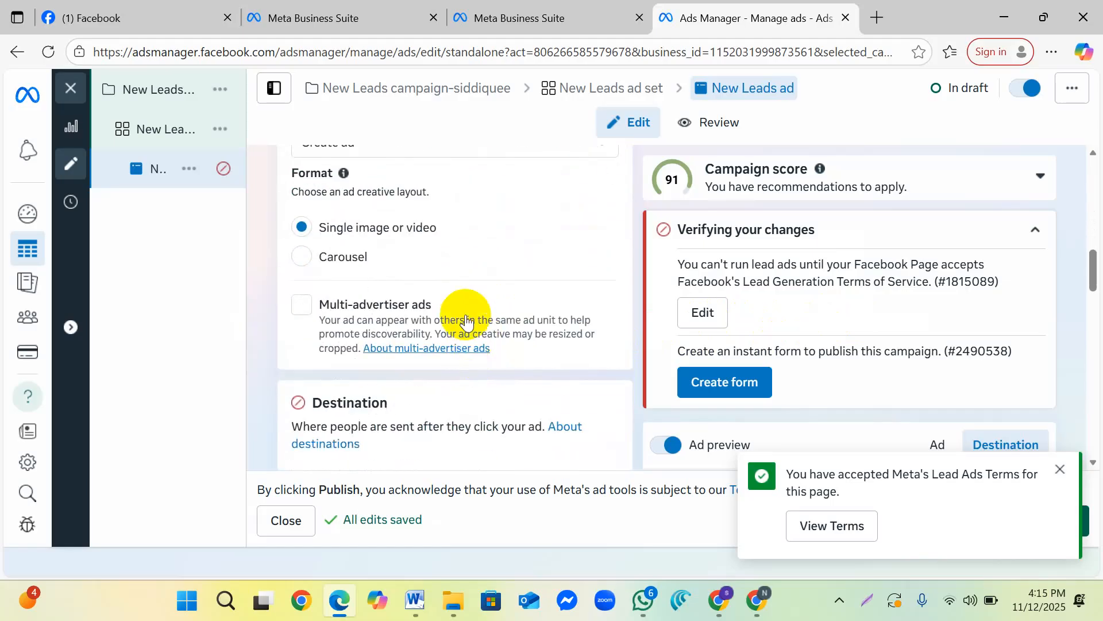
pyautogui.scroll(-3, 493, 270)
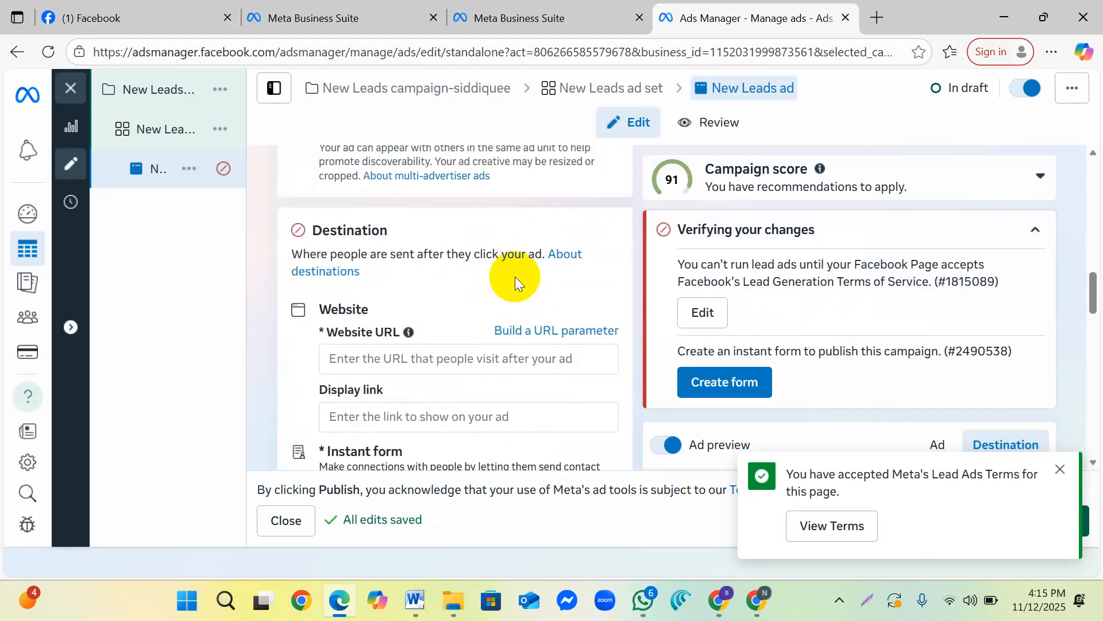
pyautogui.scroll(4, 500, 278)
pyautogui.scroll(7, 495, 282)
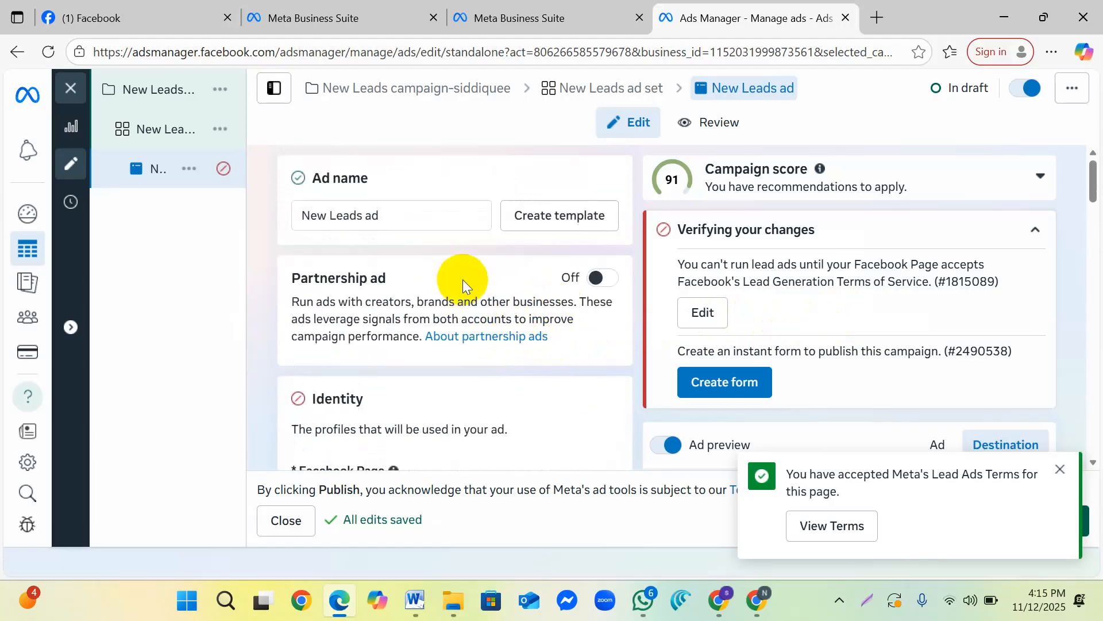
# Step: Open the Facebook Page choices in the ad's identity settings
pyautogui.scroll(-5, 523, 345)
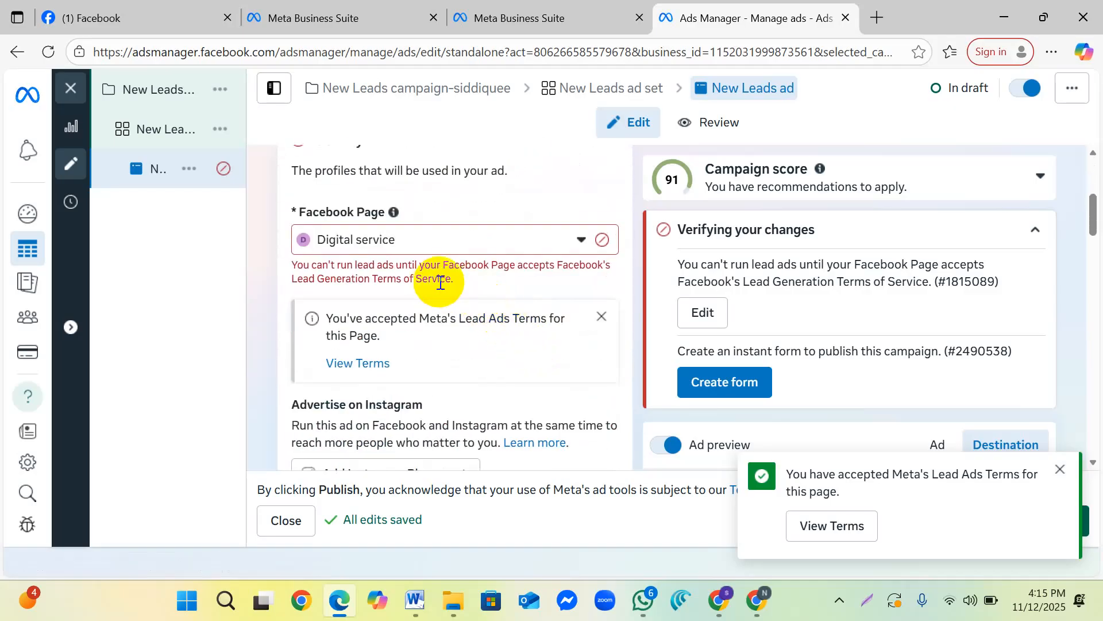
pyautogui.click(580, 243)
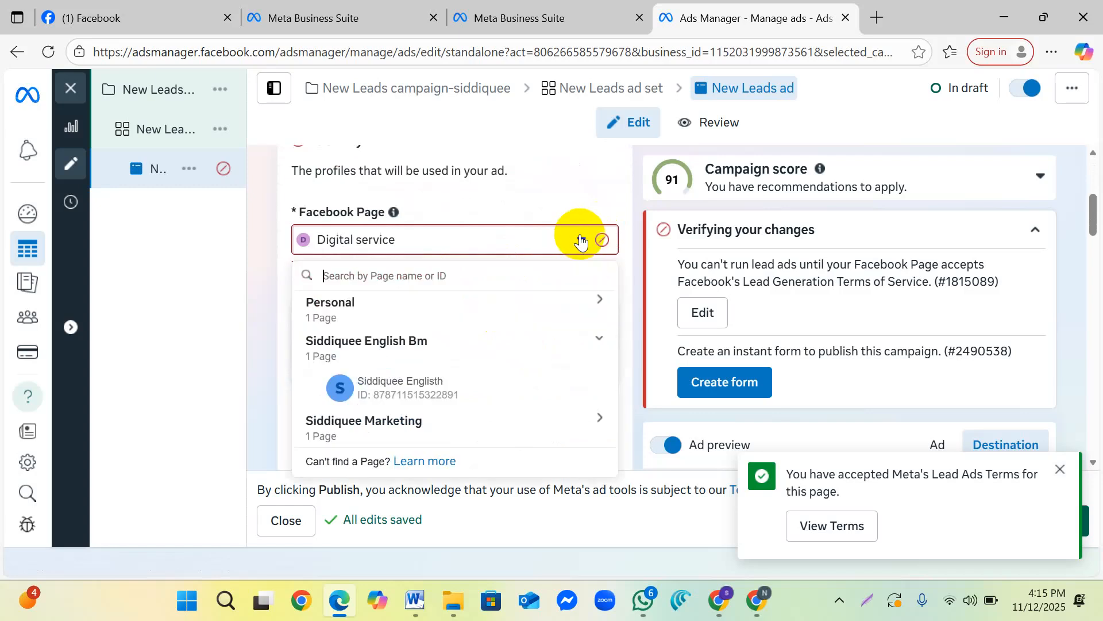
# Step: Review the Facebook Pages available in each group of the ad's Facebook Page selector
pyautogui.click(340, 306)
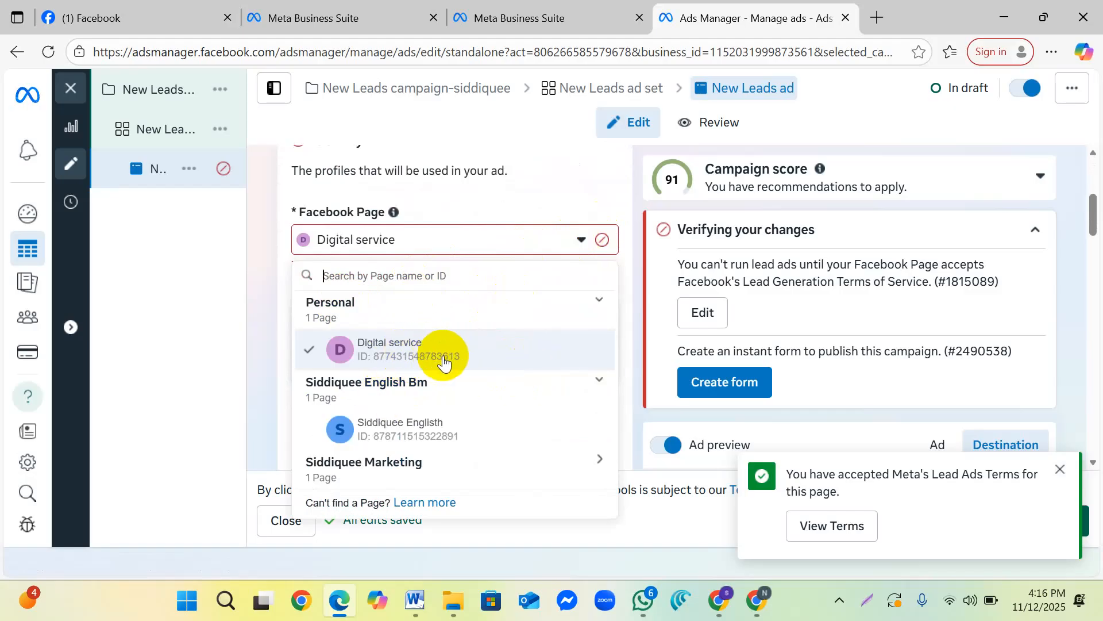
pyautogui.click(369, 466)
pyautogui.moveTo(610, 344); pyautogui.dragTo(612, 371)
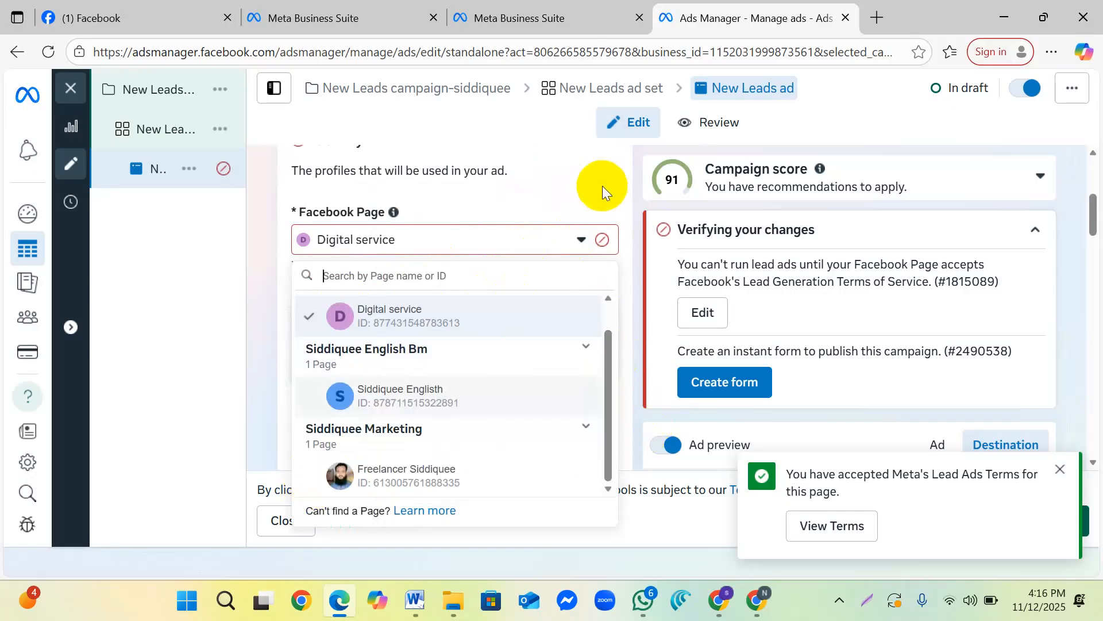
pyautogui.click(602, 185)
# Step: Set the ad setup option to Create ad
pyautogui.scroll(-4, 466, 435)
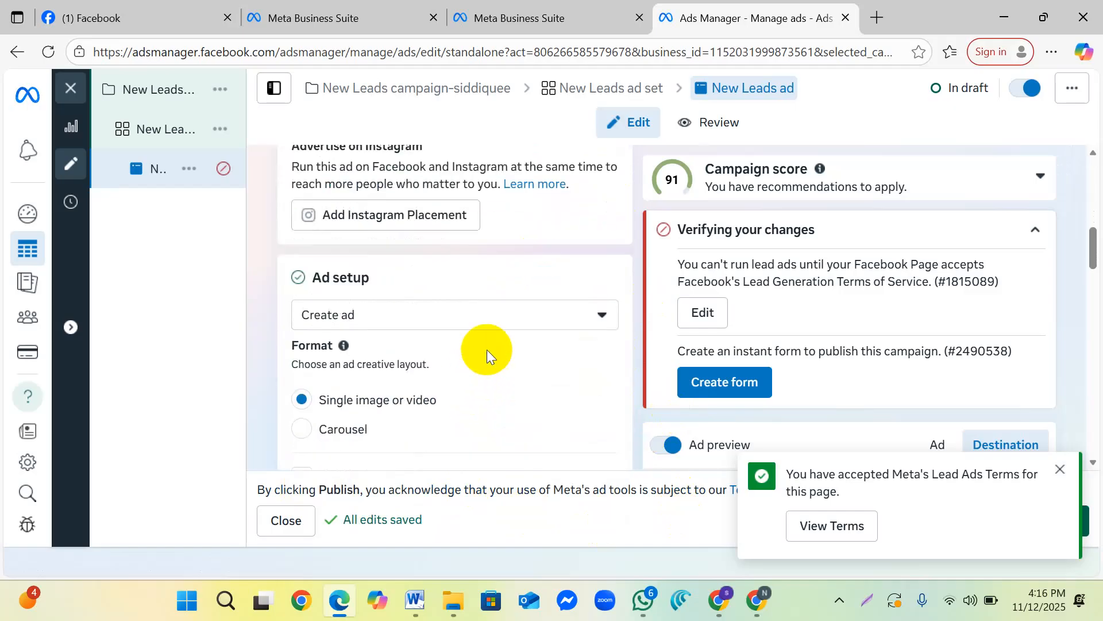
pyautogui.scroll(-2, 485, 352)
pyautogui.click(607, 315)
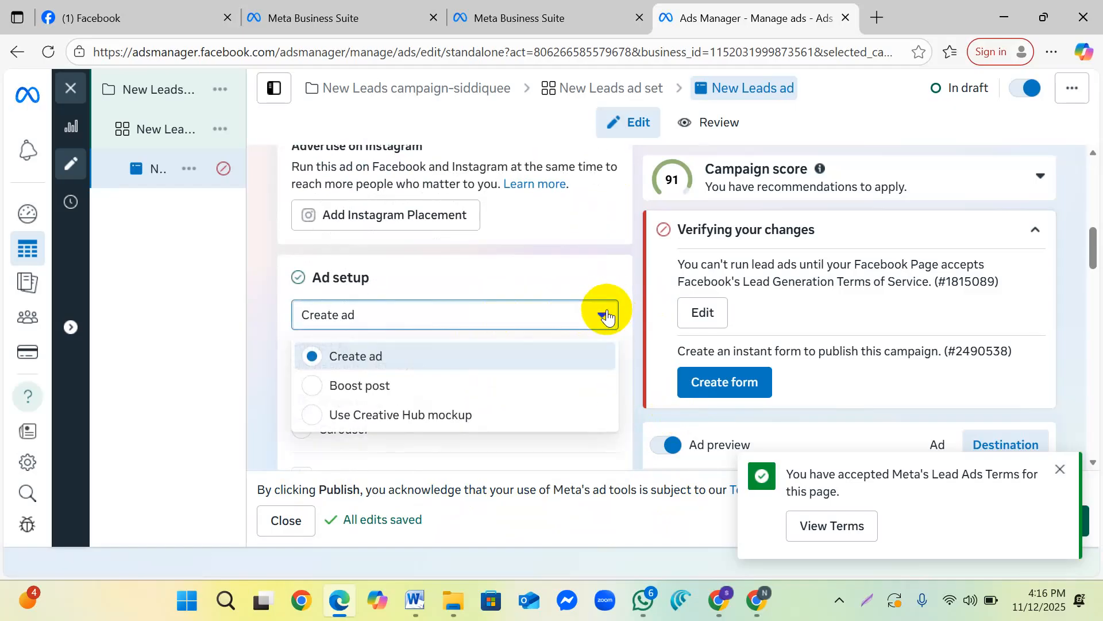
pyautogui.click(360, 356)
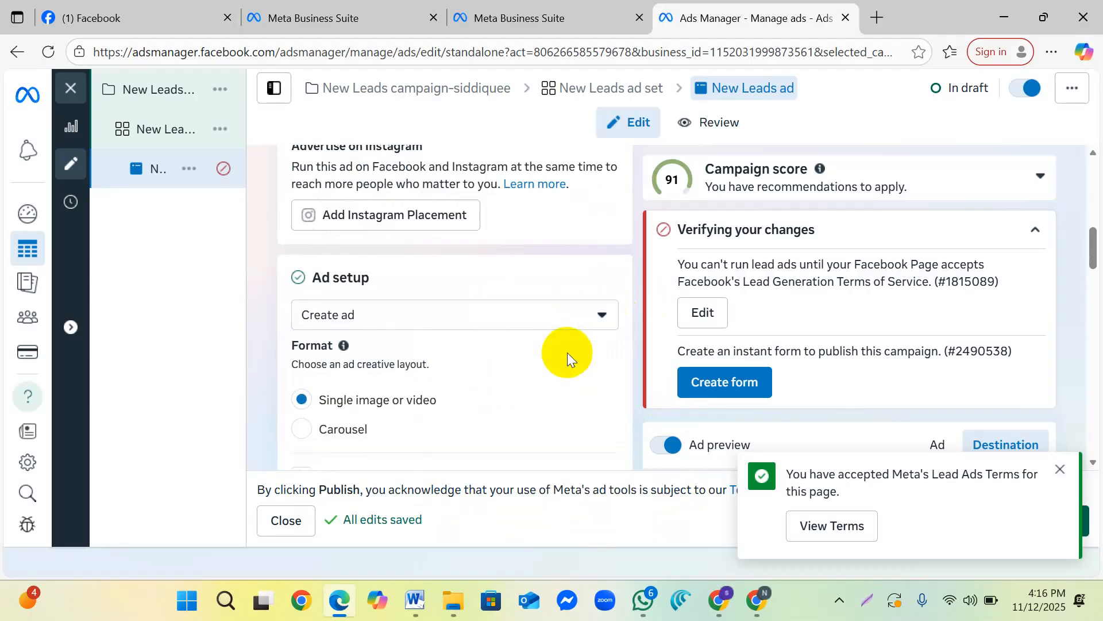
pyautogui.scroll(-3, 566, 355)
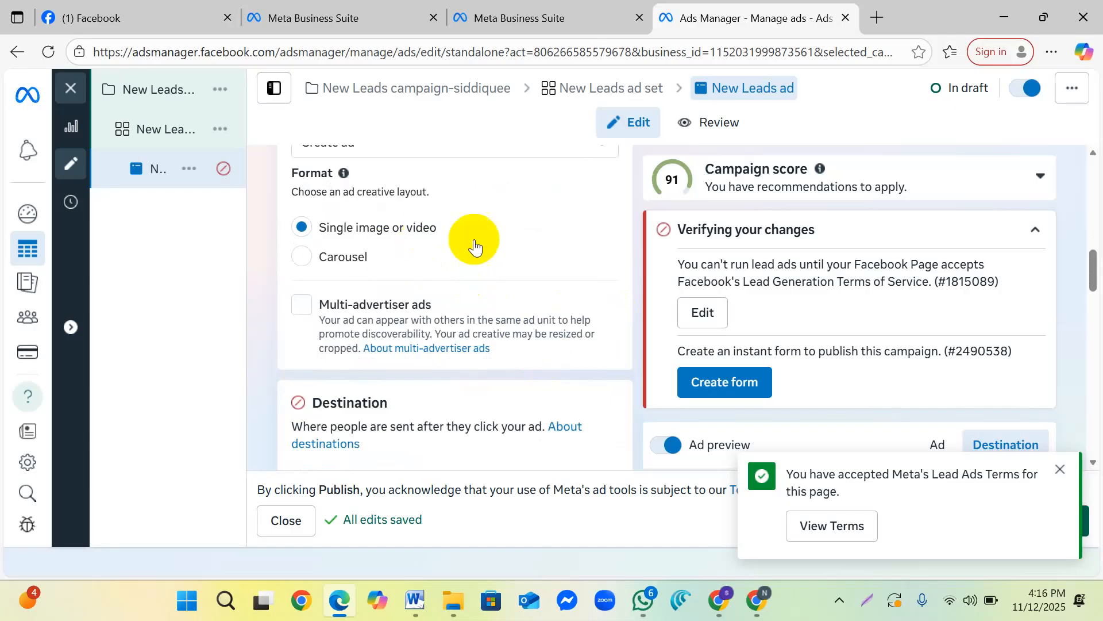
pyautogui.scroll(-3, 485, 303)
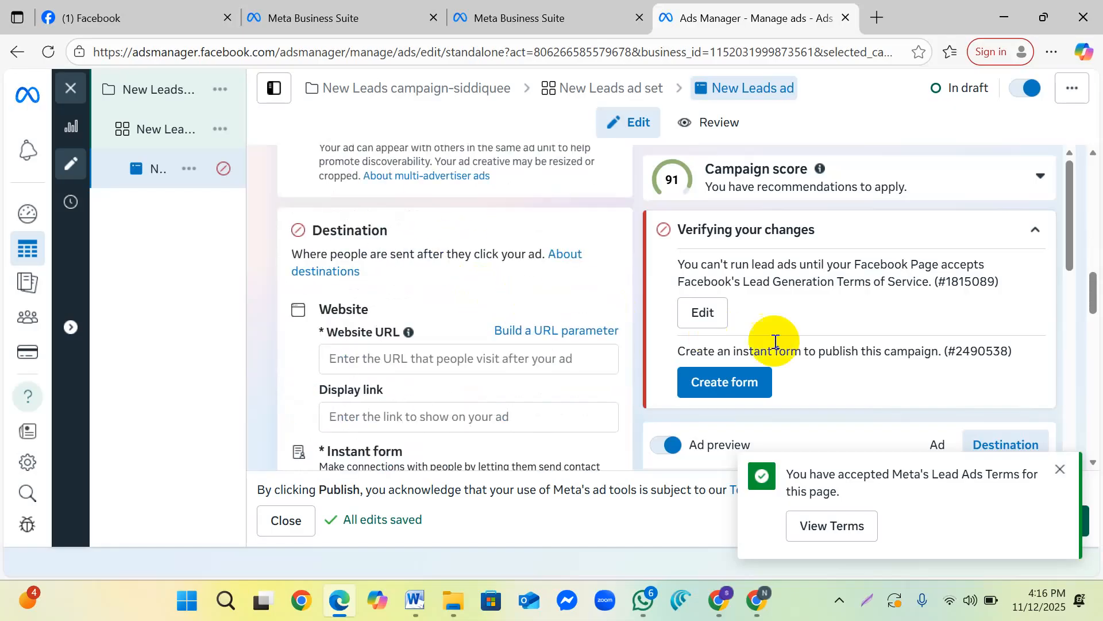
pyautogui.click(740, 382)
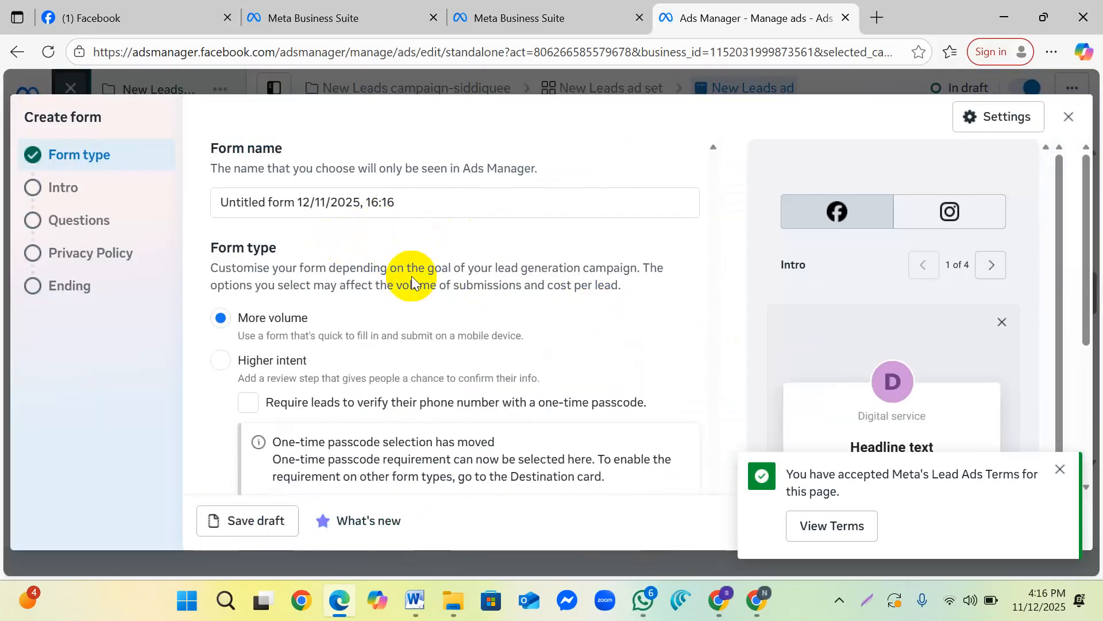
pyautogui.scroll(-2, 411, 276)
pyautogui.scroll(2, 412, 276)
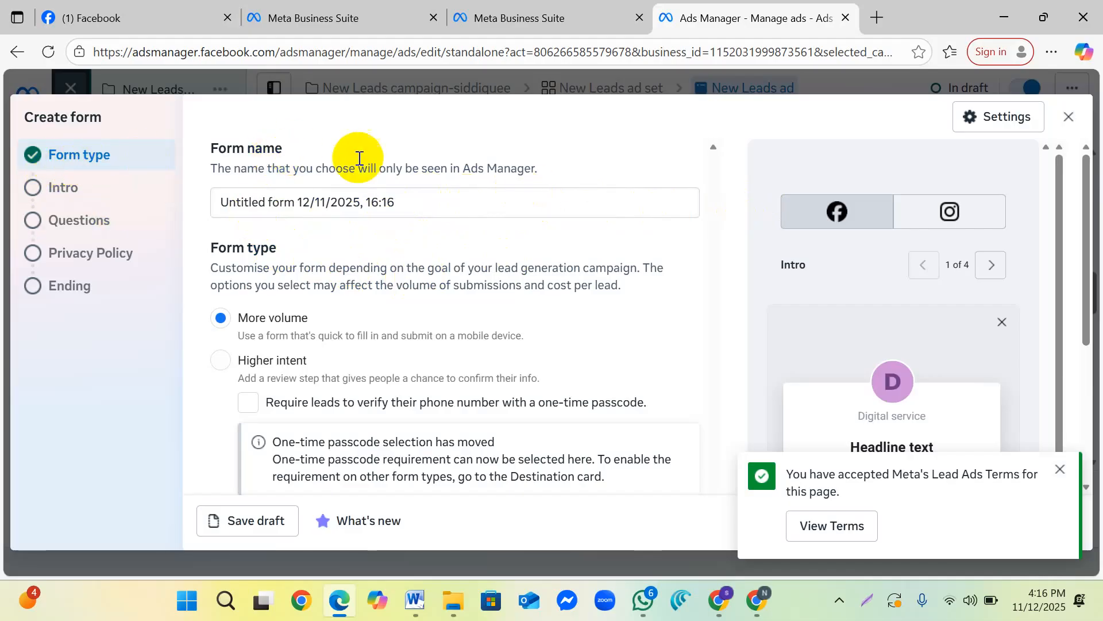
pyautogui.click(421, 200)
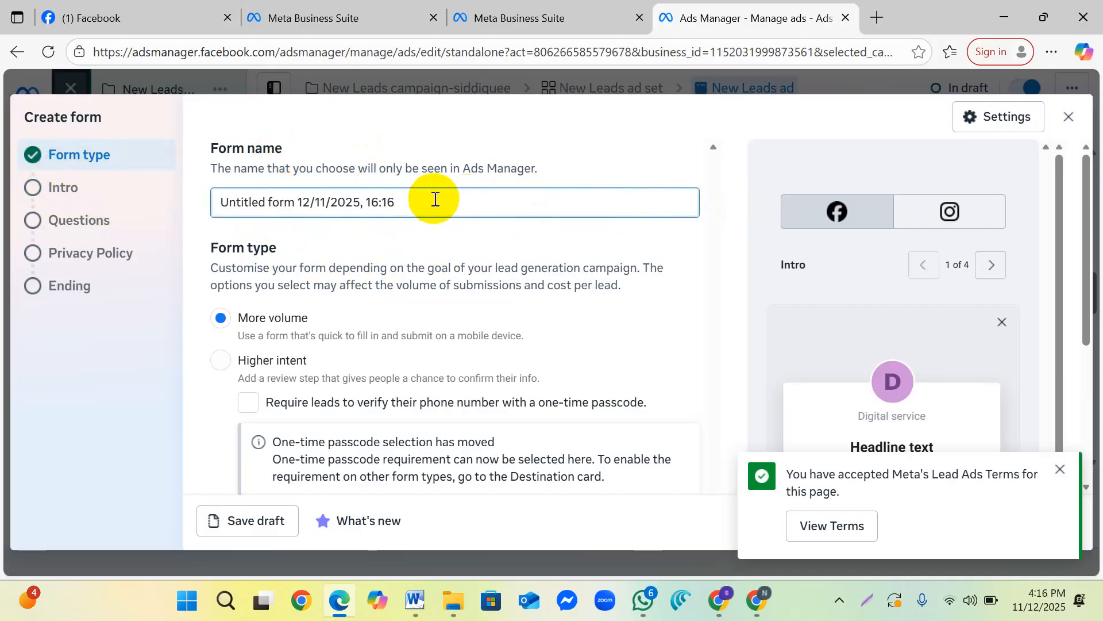
pyautogui.click(1068, 117)
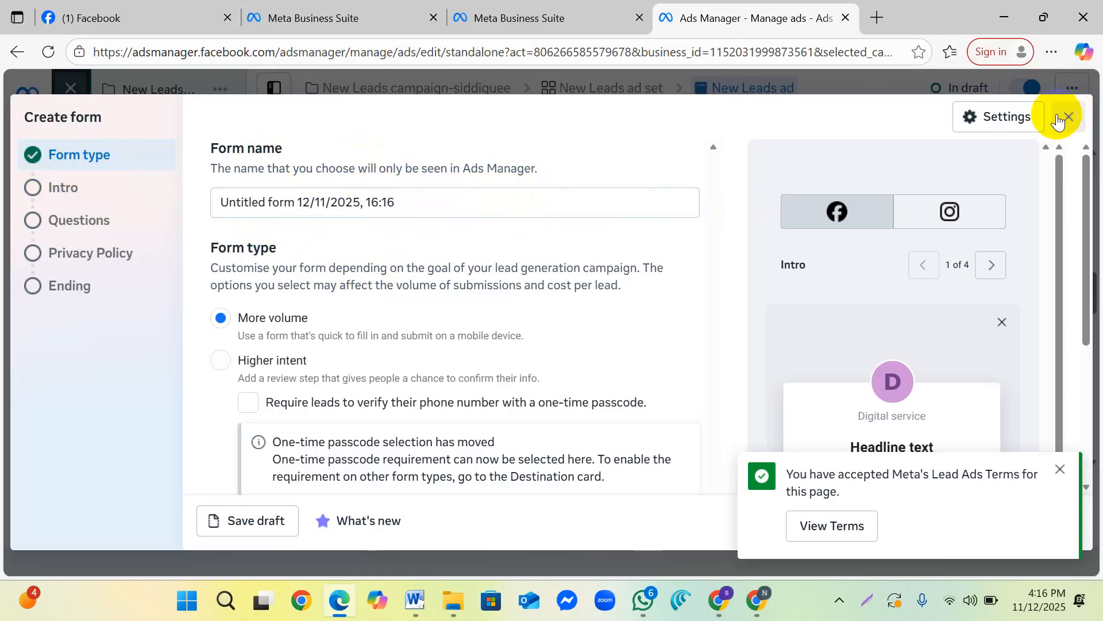
pyautogui.click(668, 305)
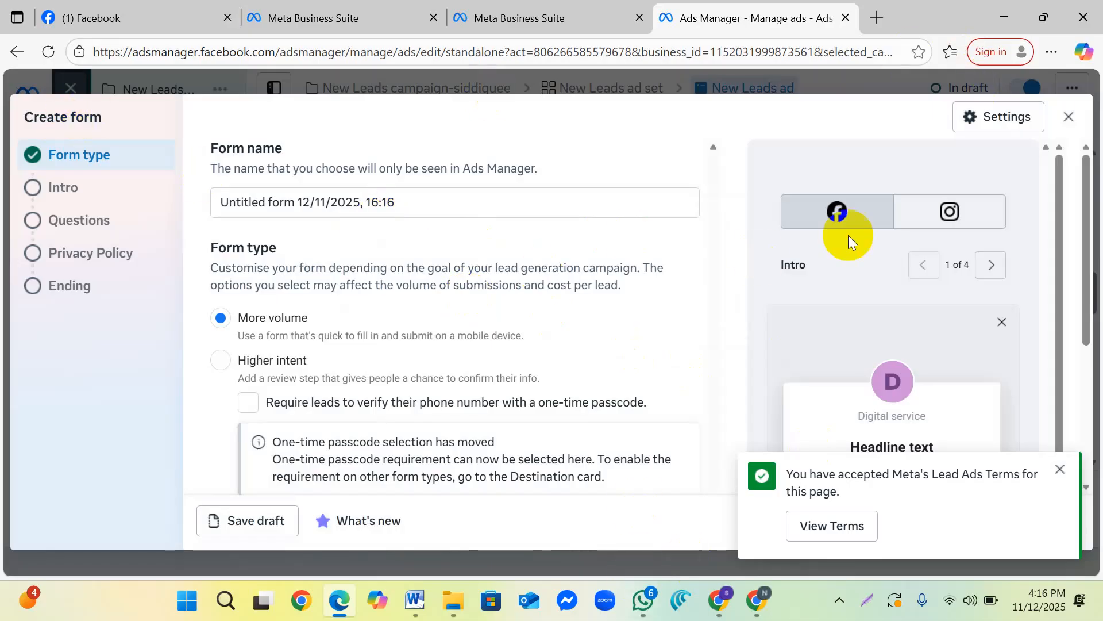
pyautogui.click(1068, 117)
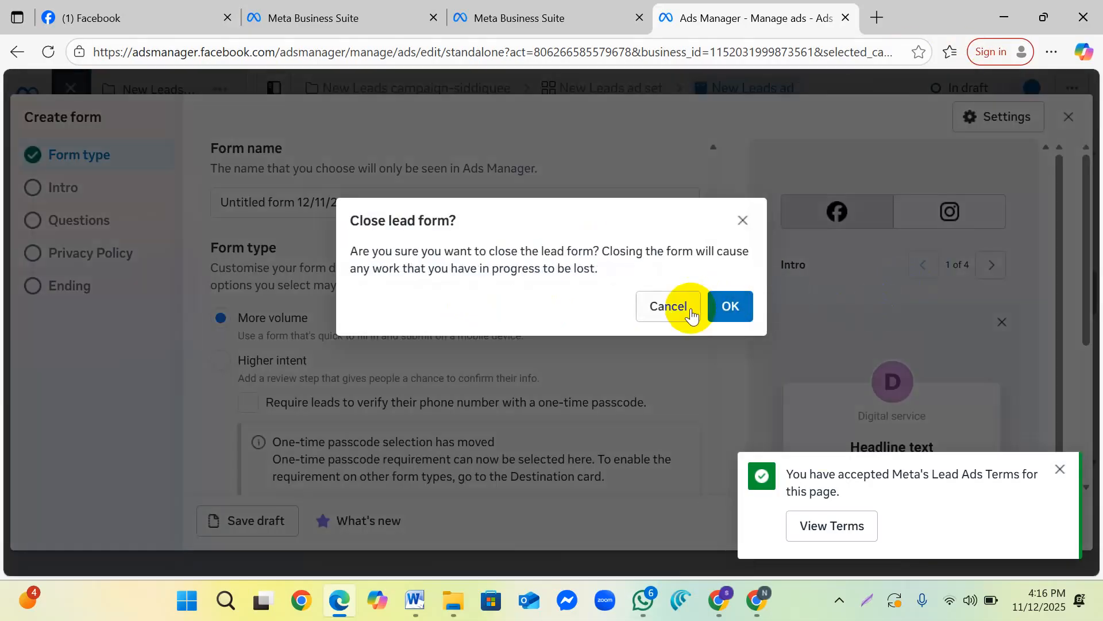
pyautogui.click(731, 301)
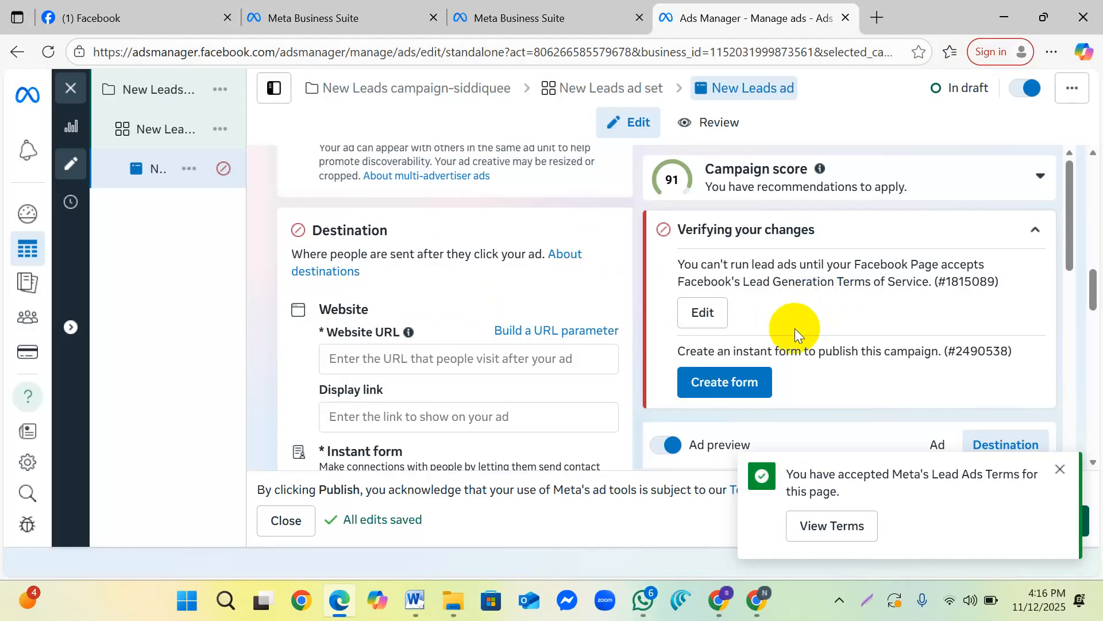
# Step: Start a new instant form for the ad and review its form type and flexible delivery settings
pyautogui.click(713, 383)
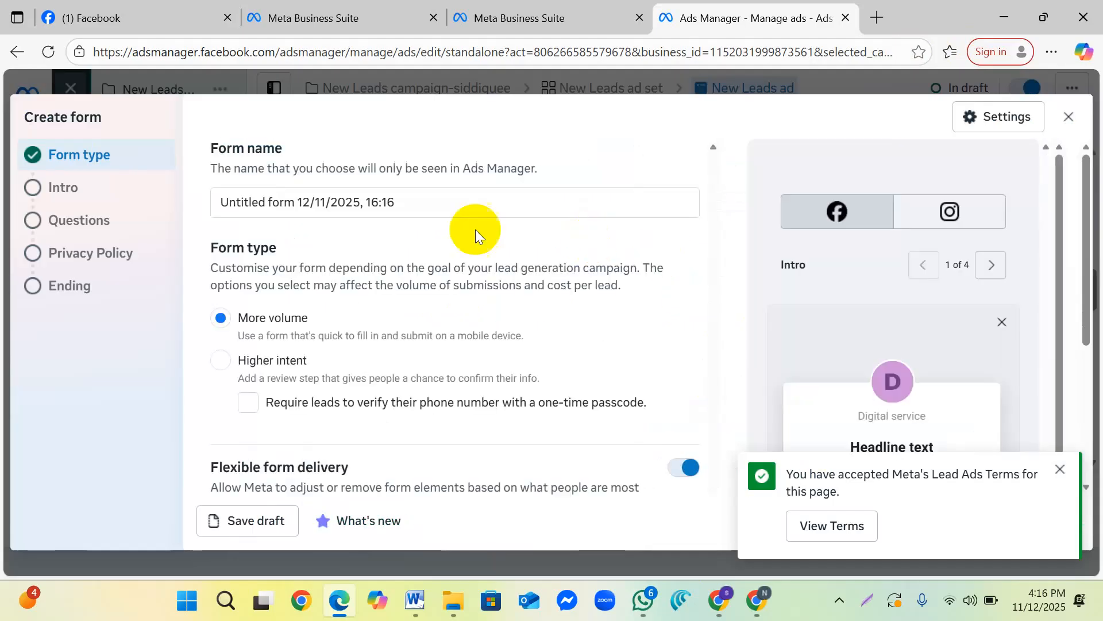
pyautogui.click(305, 199)
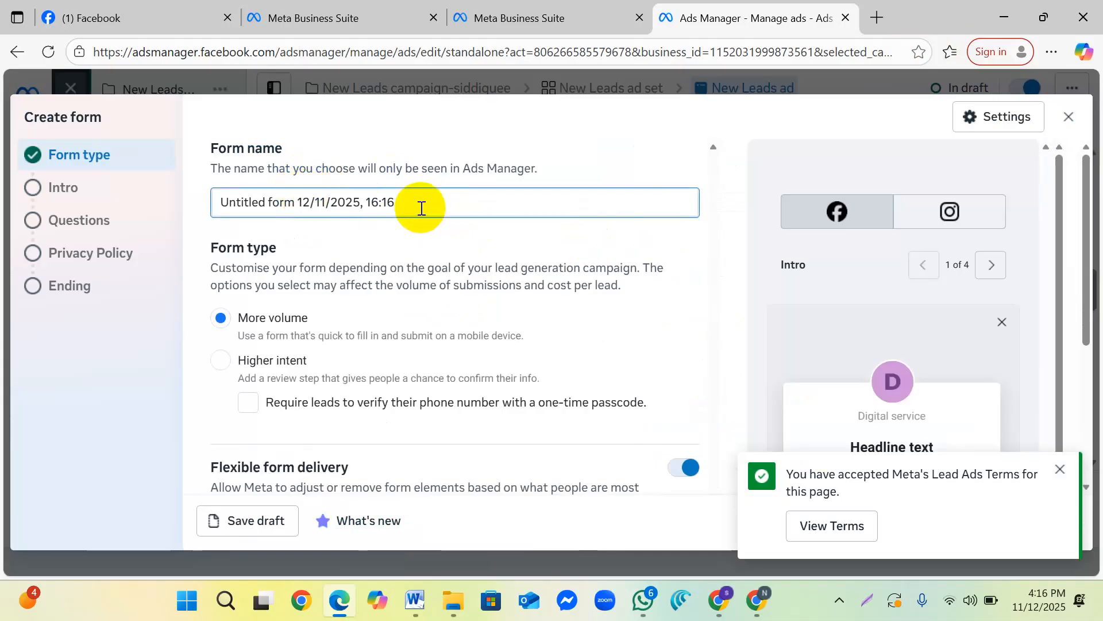
pyautogui.scroll(-1, 402, 270)
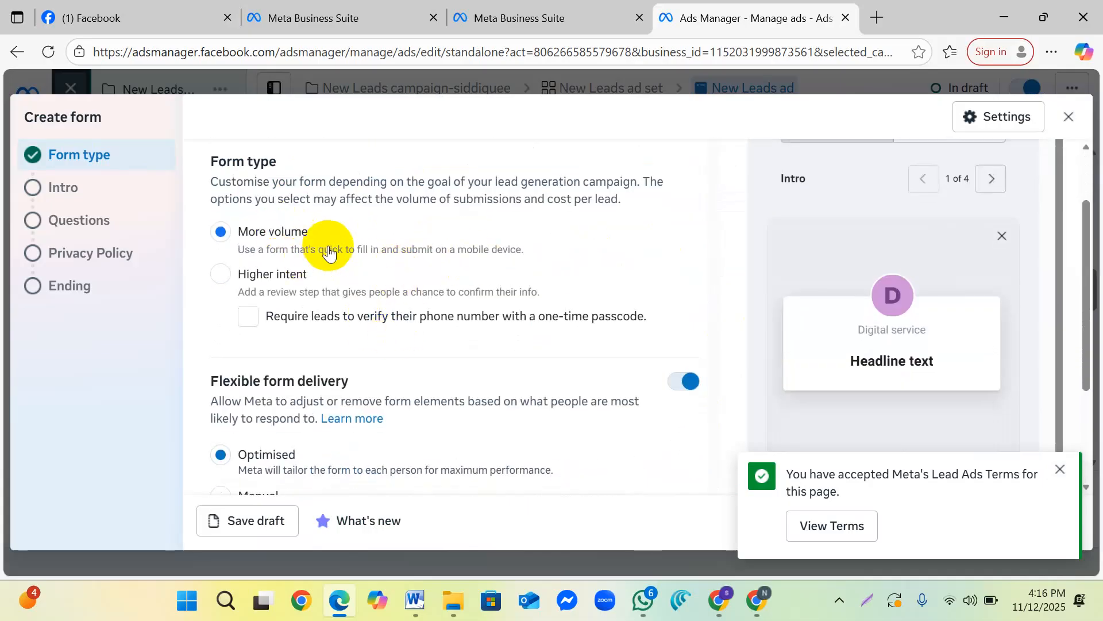
pyautogui.scroll(-2, 403, 228)
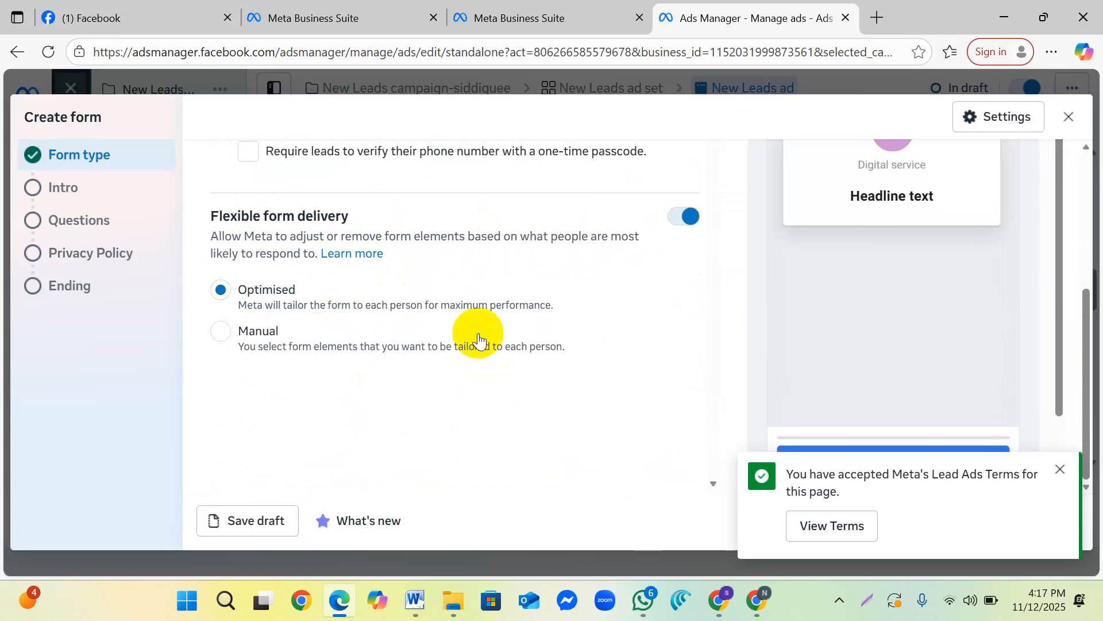
pyautogui.scroll(1, 625, 277)
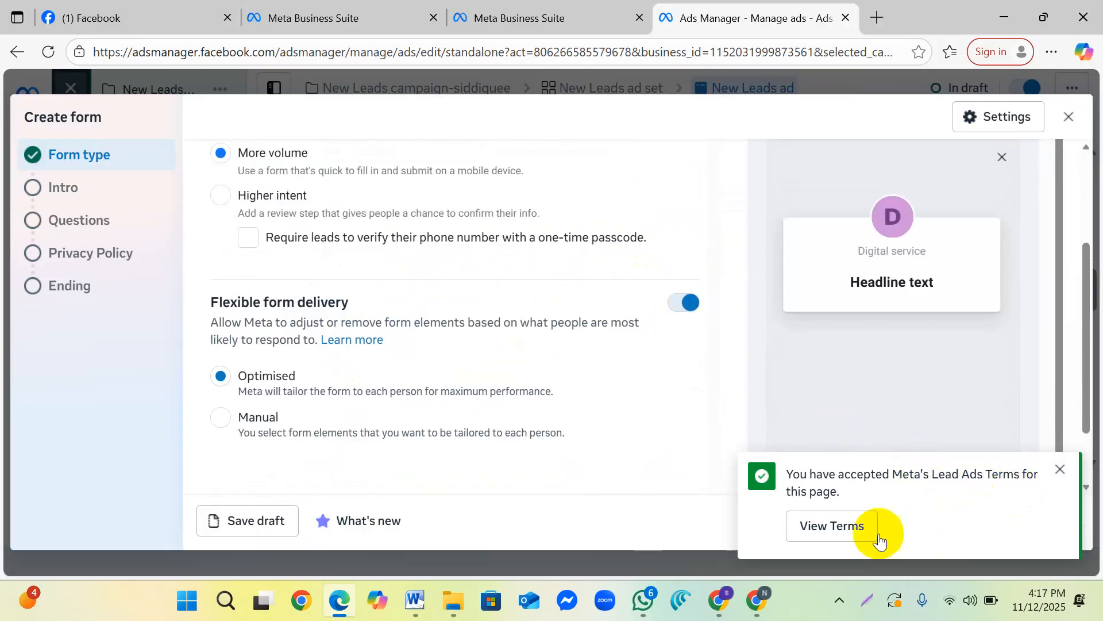
pyautogui.scroll(-1, 590, 353)
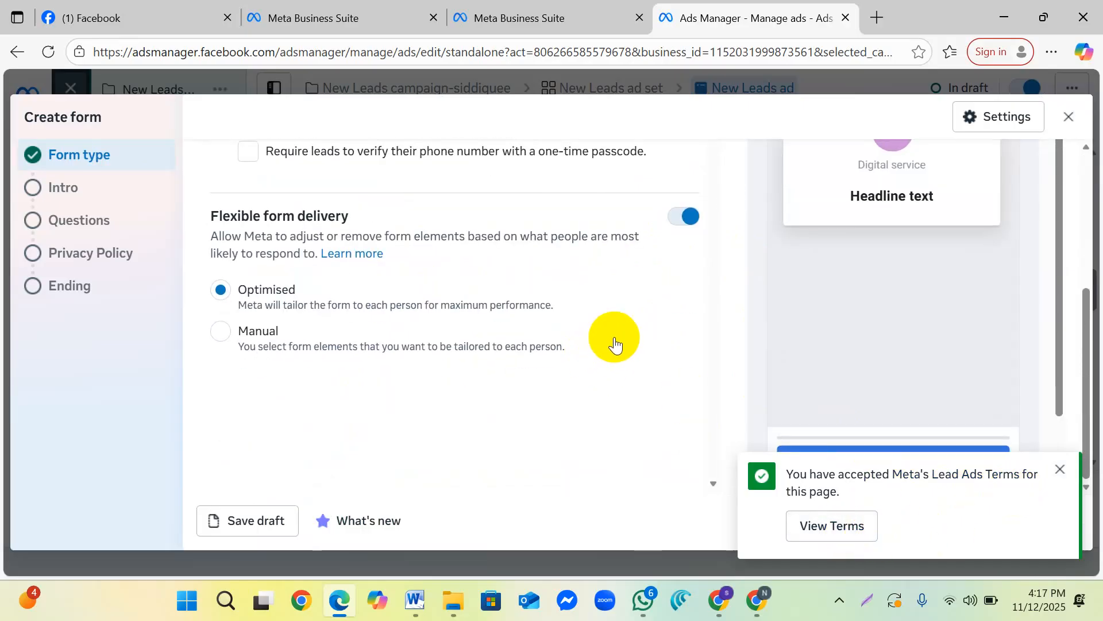
pyautogui.scroll(3, 894, 205)
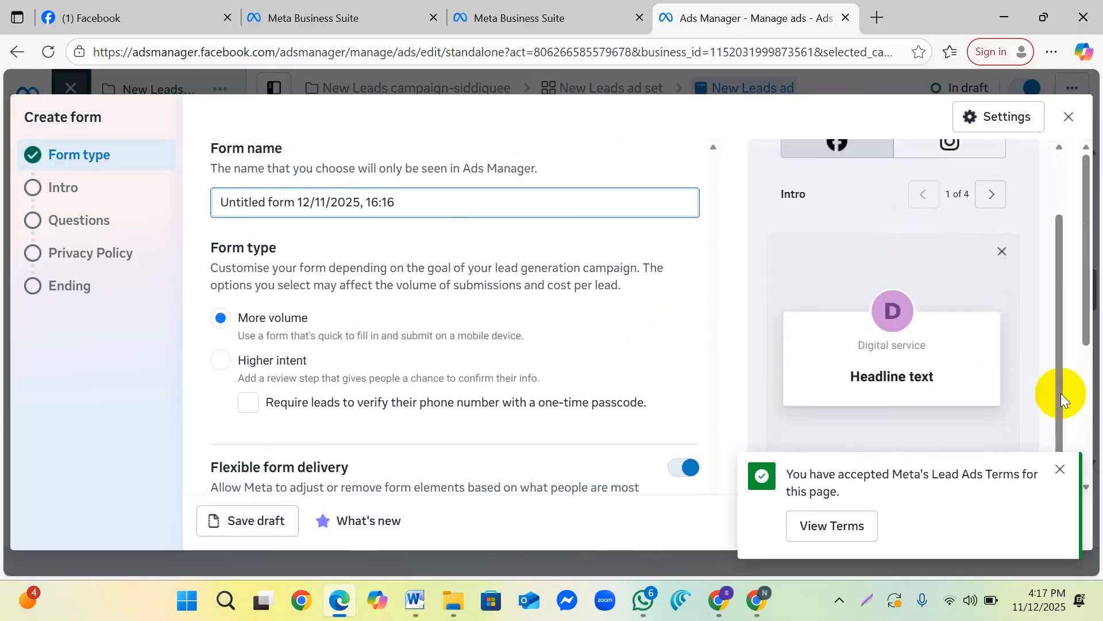
# Step: Dismiss the Lead Ads Terms notification and name the form "lead collect"
pyautogui.click(1060, 470)
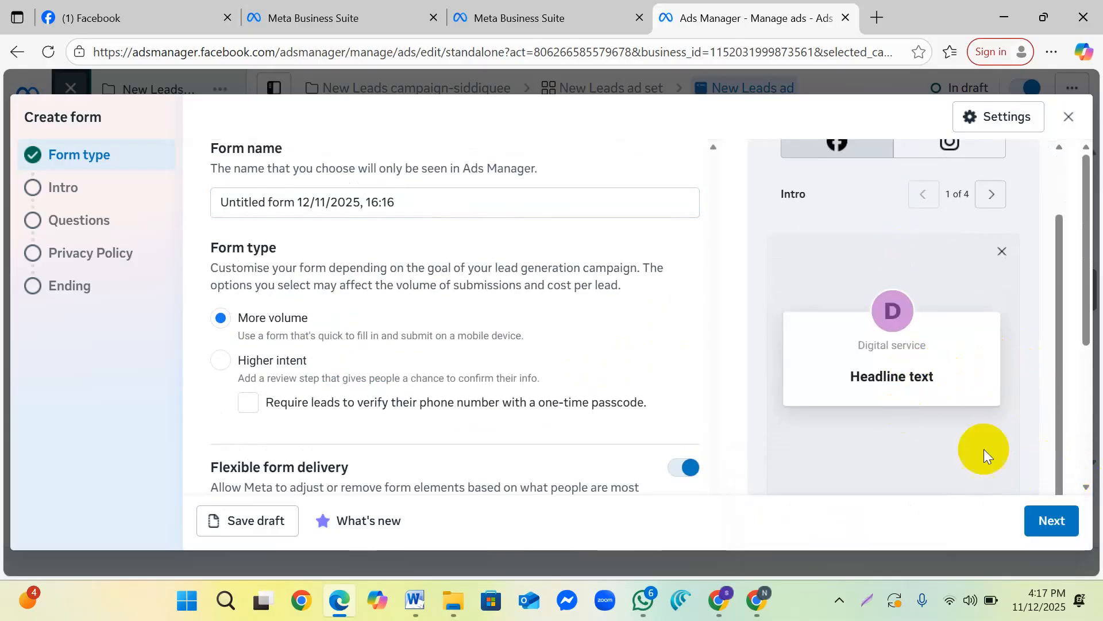
pyautogui.scroll(2, 868, 290)
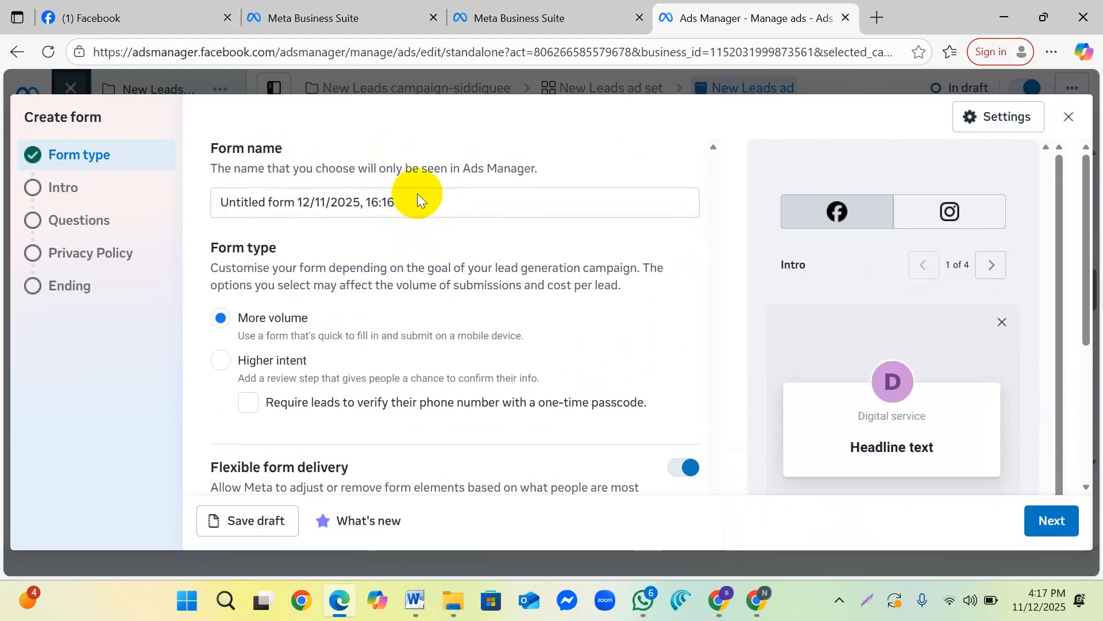
pyautogui.moveTo(413, 199); pyautogui.dragTo(218, 202)
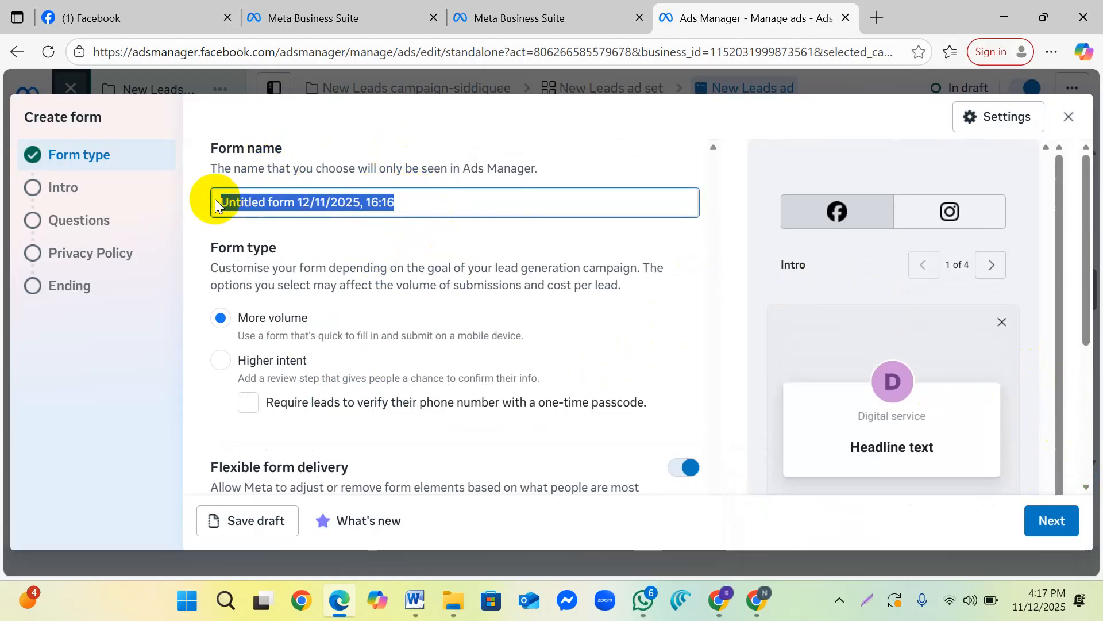
pyautogui.write('lead')
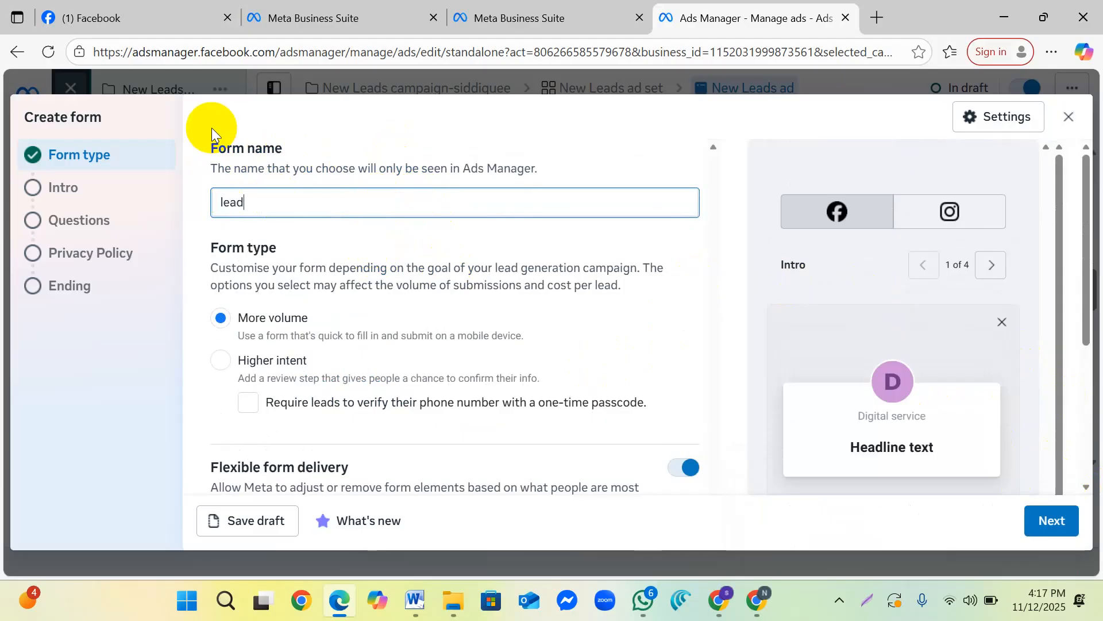
pyautogui.write(' collect')
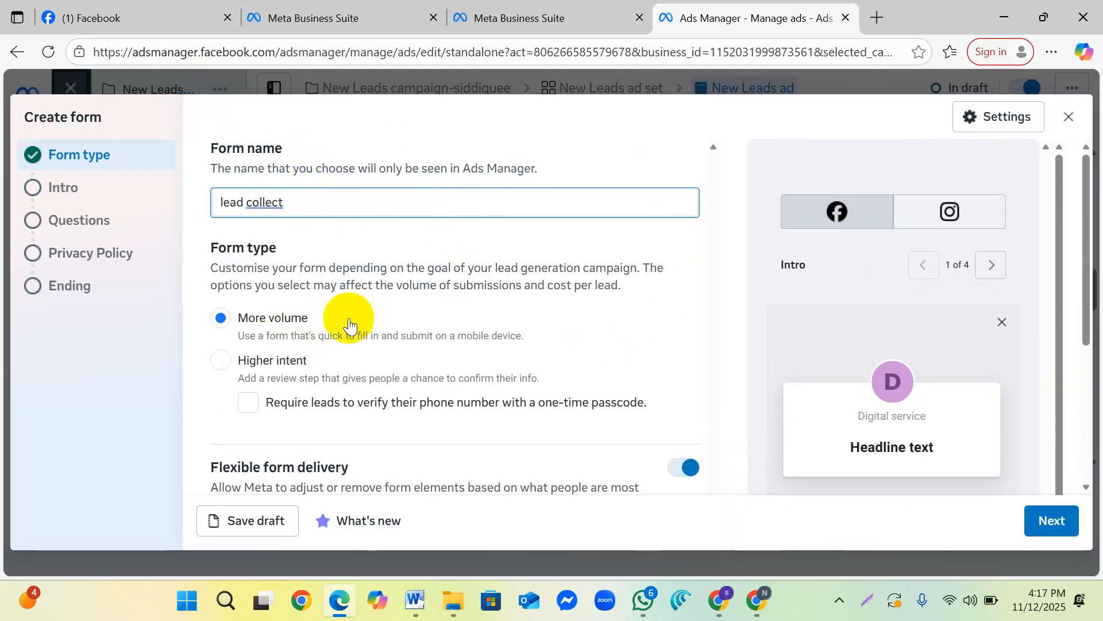
# Step: Set the form type to Higher intent and the flexible form delivery to Manual
pyautogui.click(222, 364)
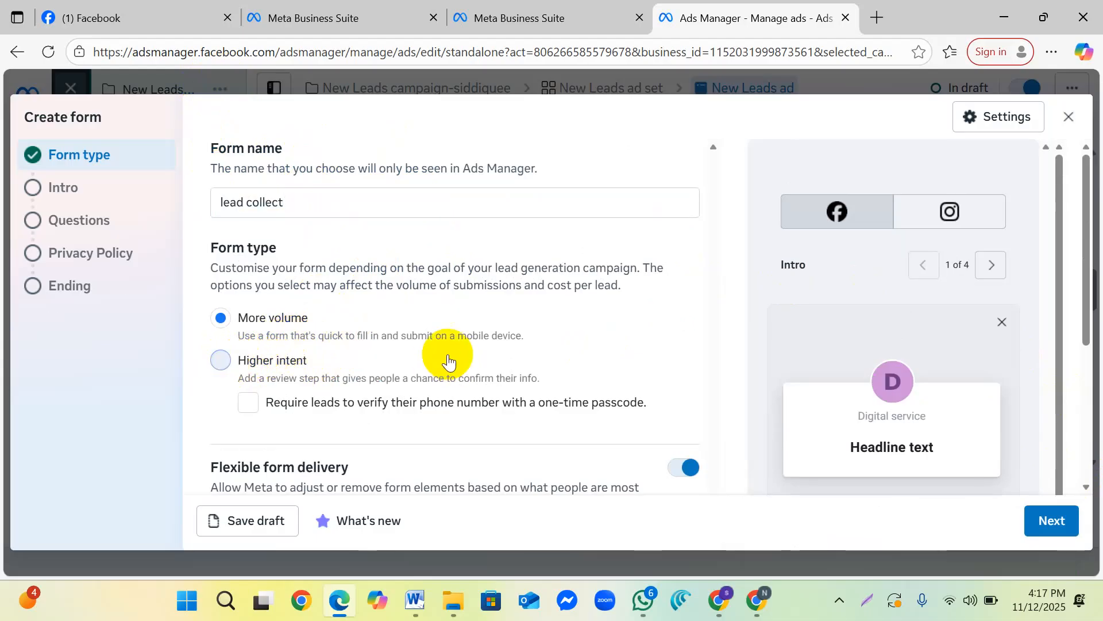
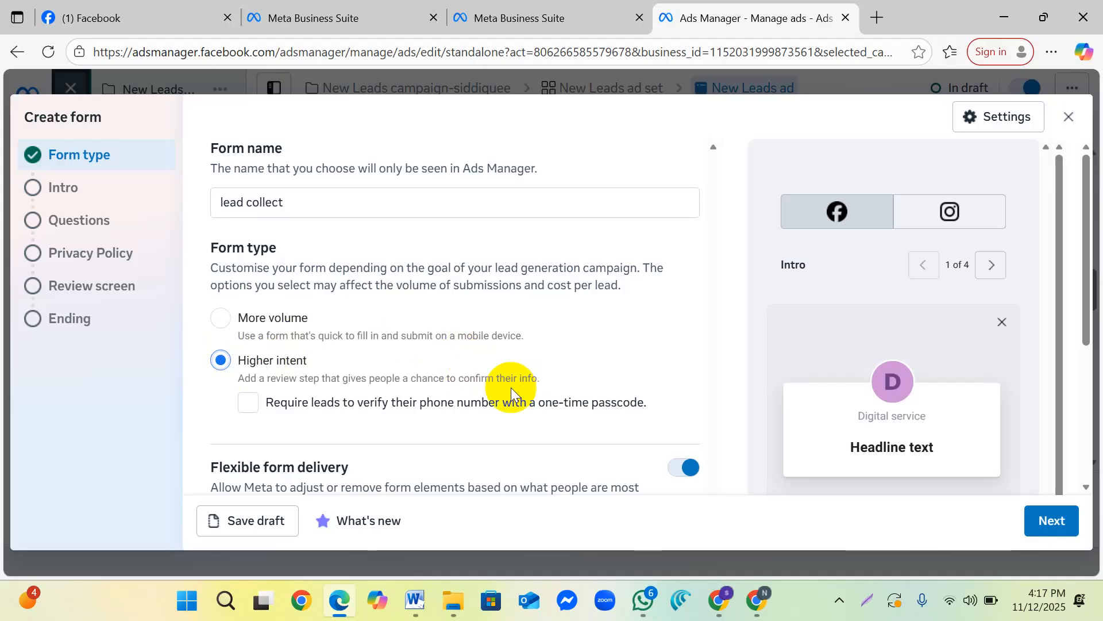
pyautogui.scroll(-3, 397, 402)
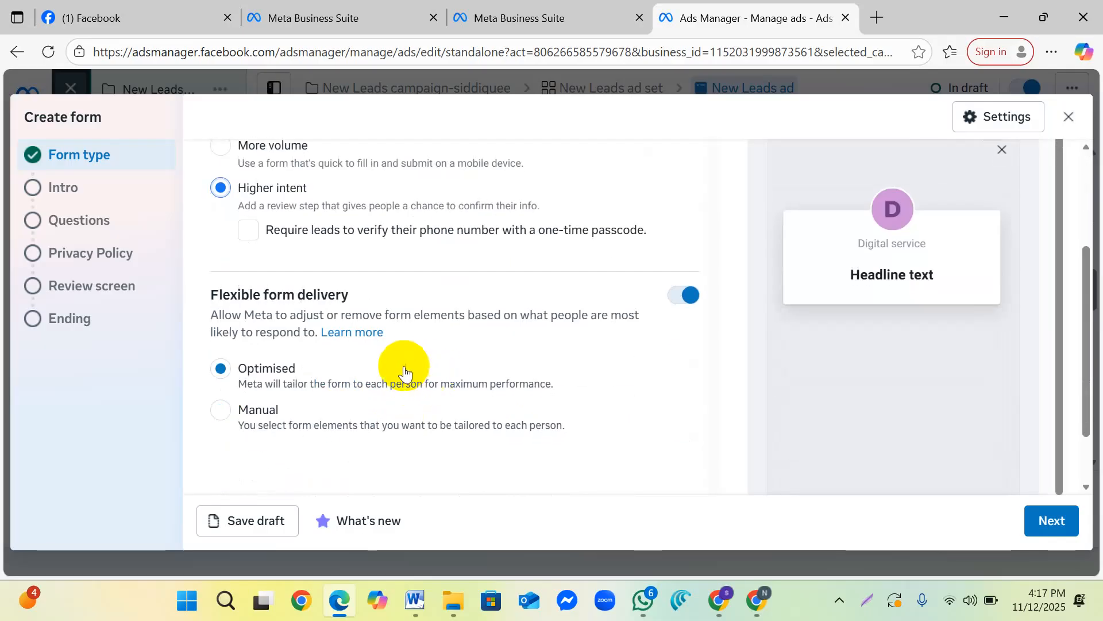
pyautogui.scroll(3, 405, 362)
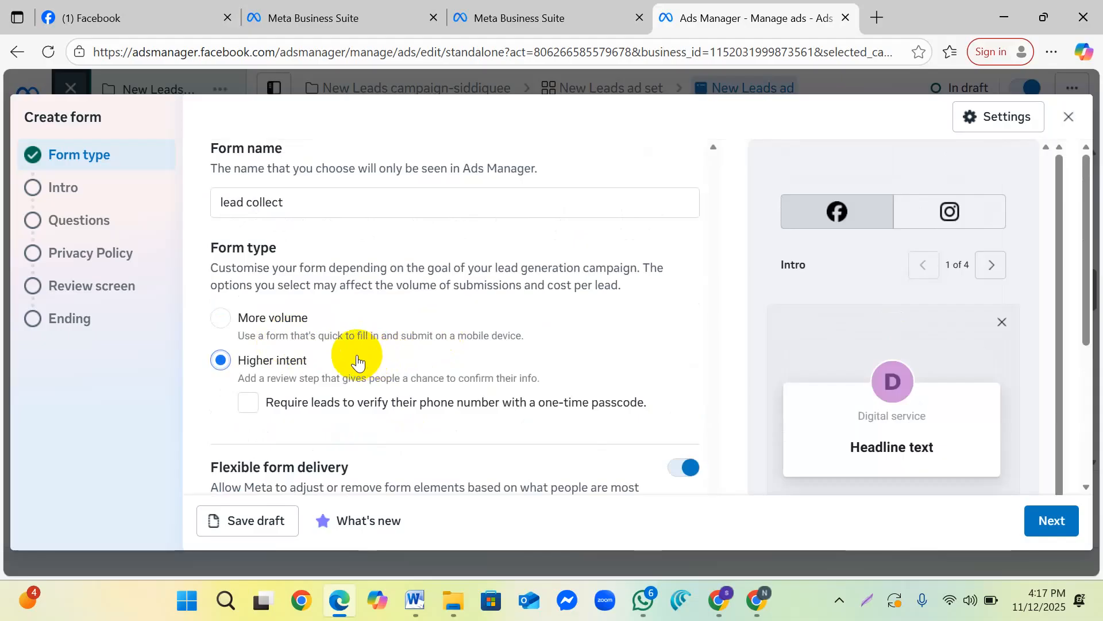
pyautogui.scroll(-4, 431, 322)
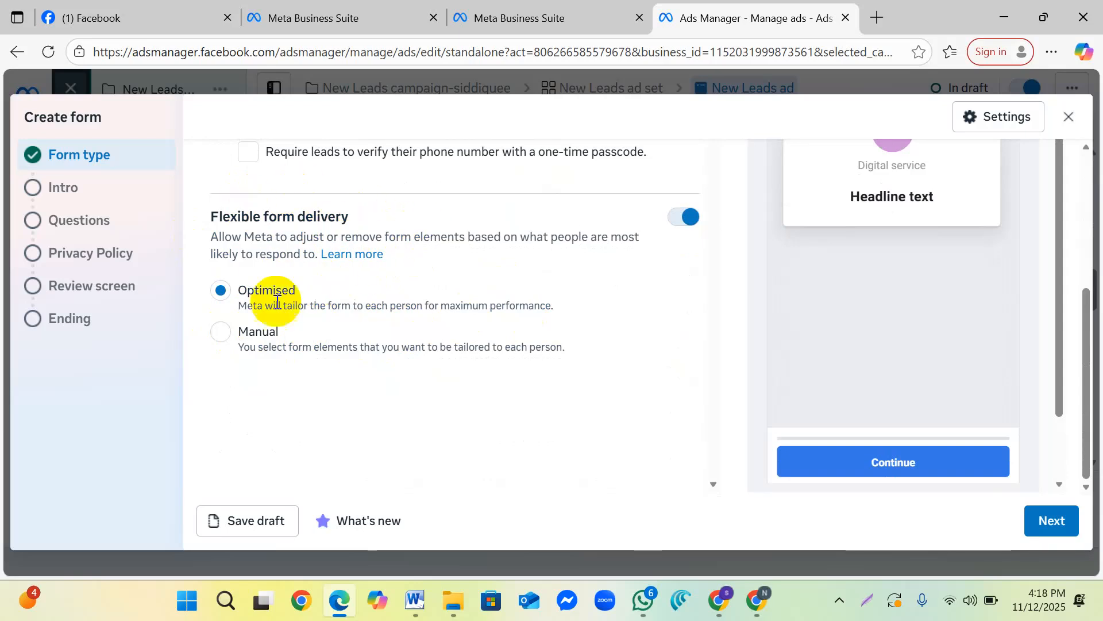
pyautogui.click(295, 339)
pyautogui.scroll(-1, 466, 295)
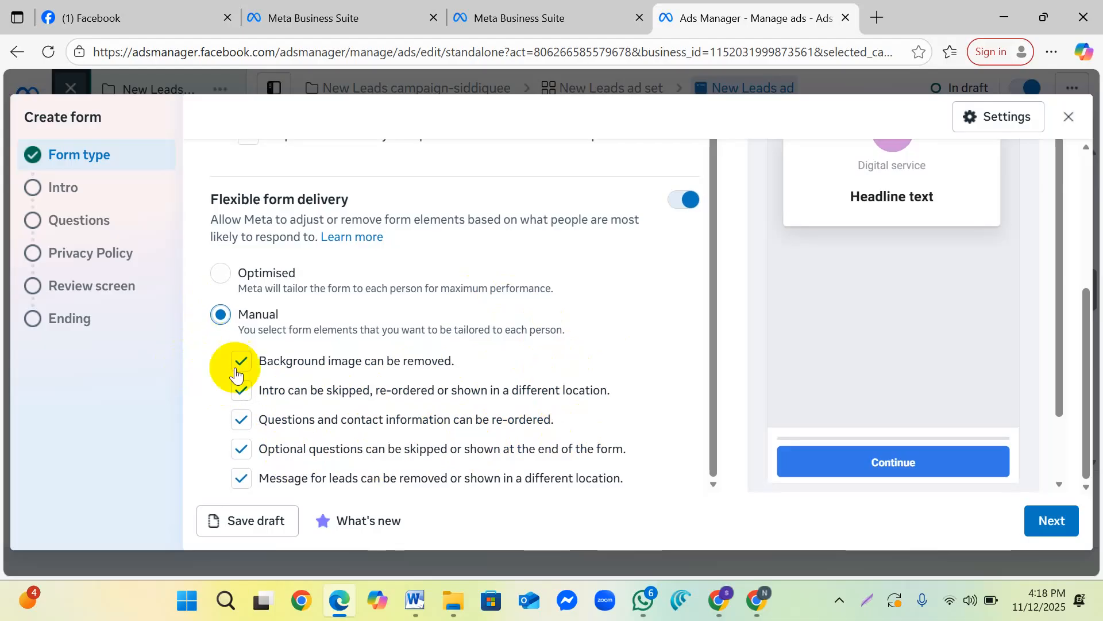
# Step: Save the lead form as a draft and proceed to its Intro section
pyautogui.click(261, 522)
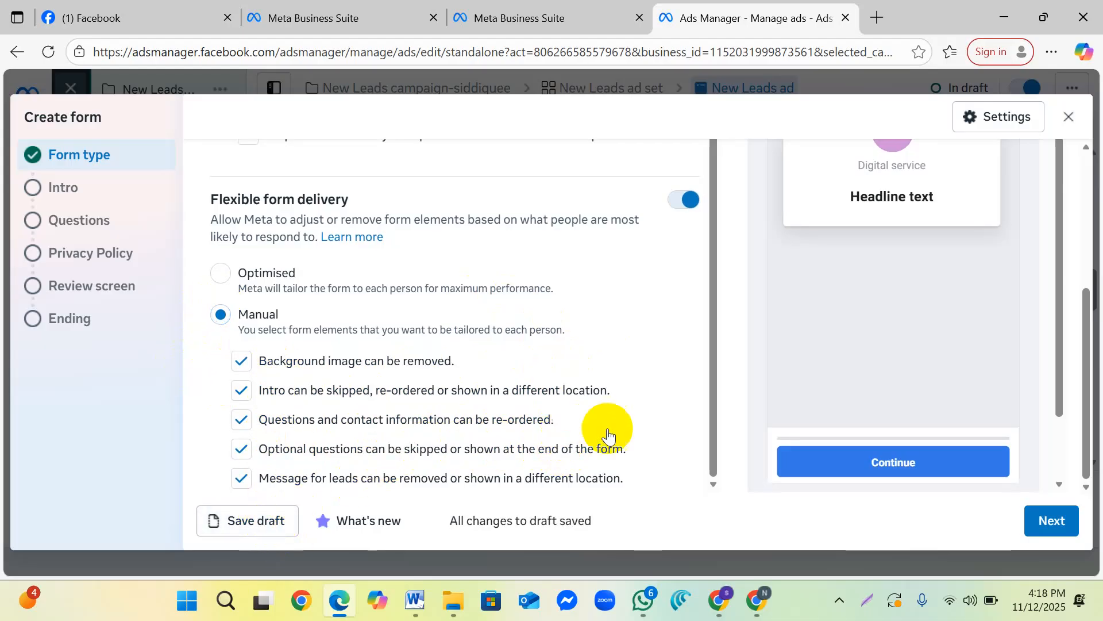
pyautogui.click(1051, 522)
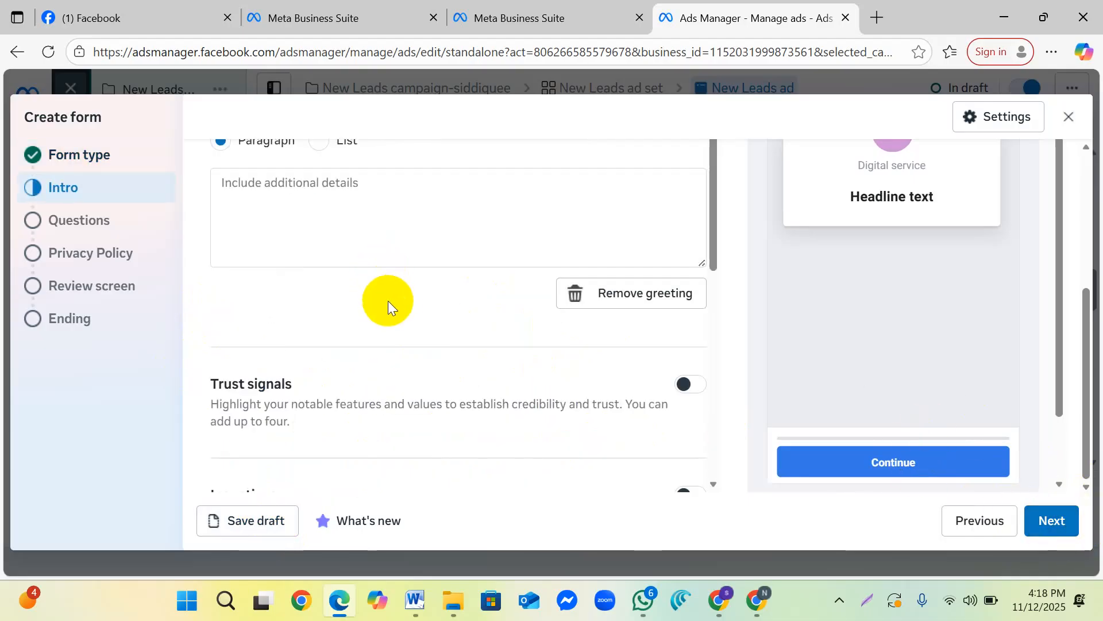
pyautogui.scroll(2, 422, 309)
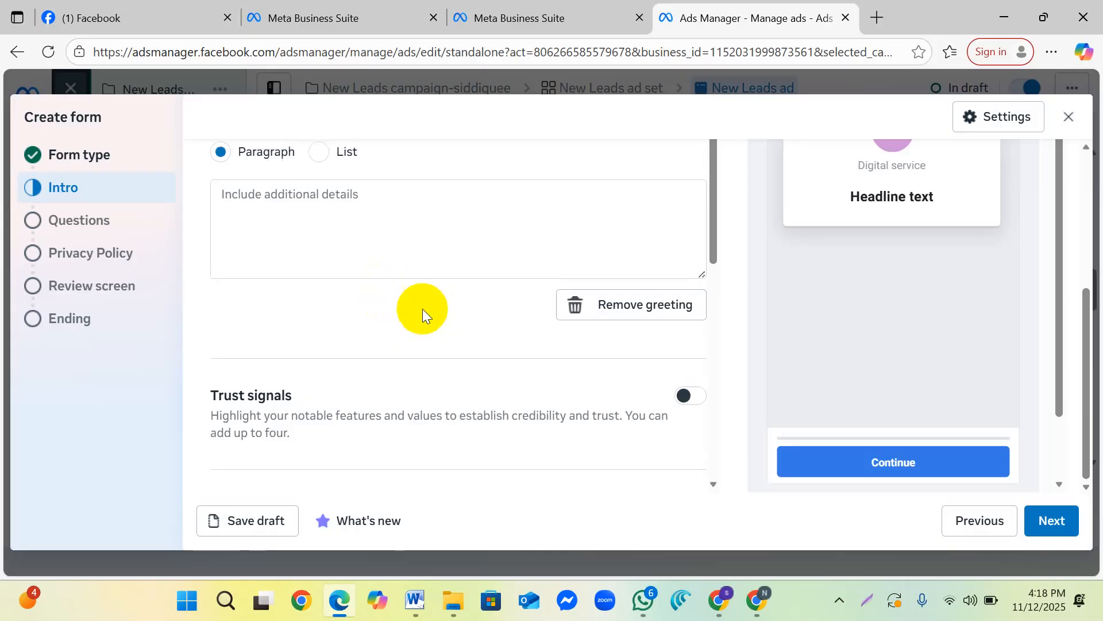
# Step: Enable the intro's background image and upload NotebookLM Mind Map (2) from Downloads, applying the default crop
pyautogui.scroll(3, 378, 279)
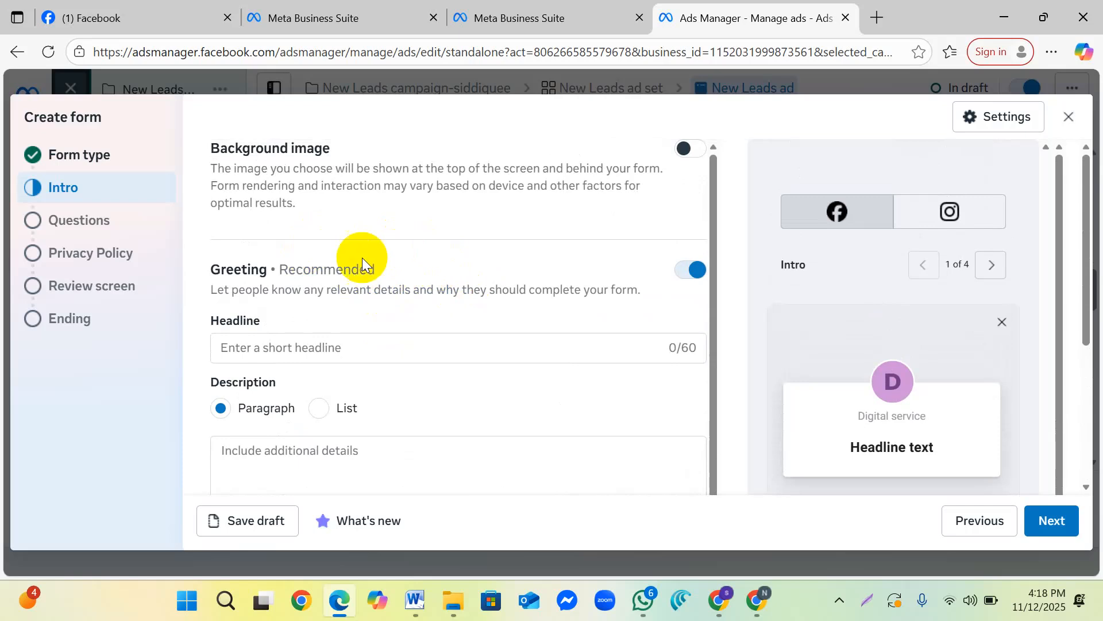
pyautogui.click(687, 151)
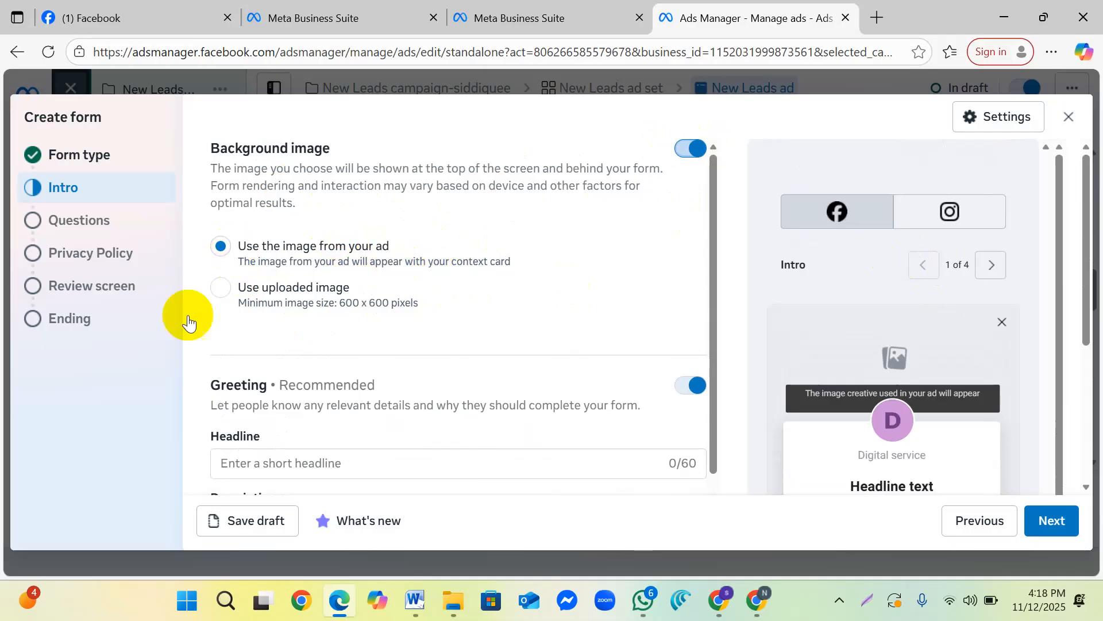
pyautogui.click(223, 288)
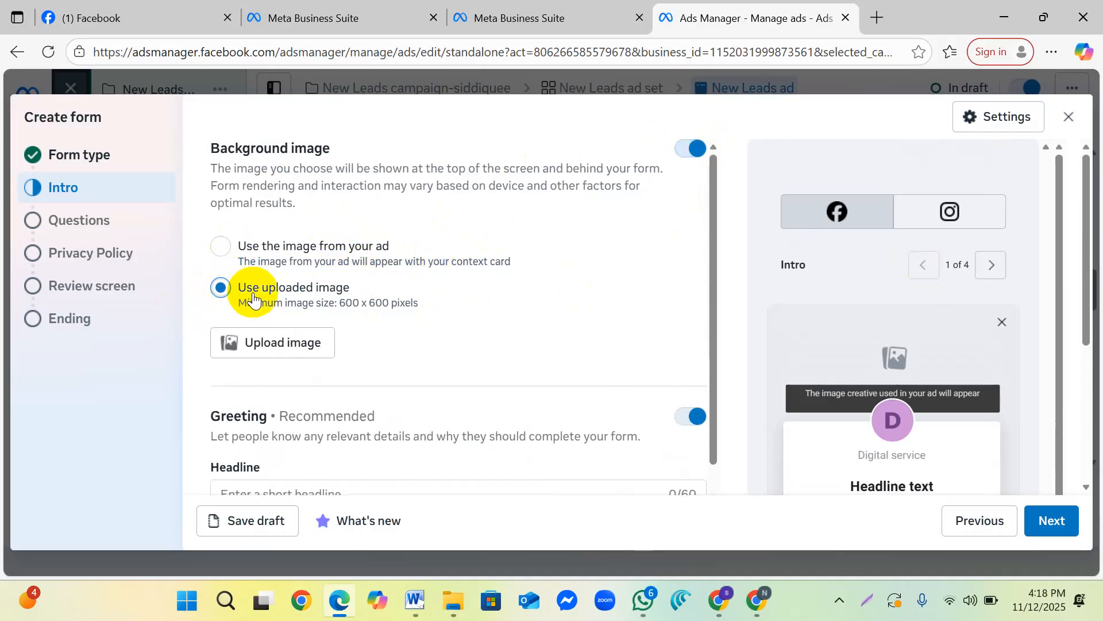
pyautogui.click(281, 345)
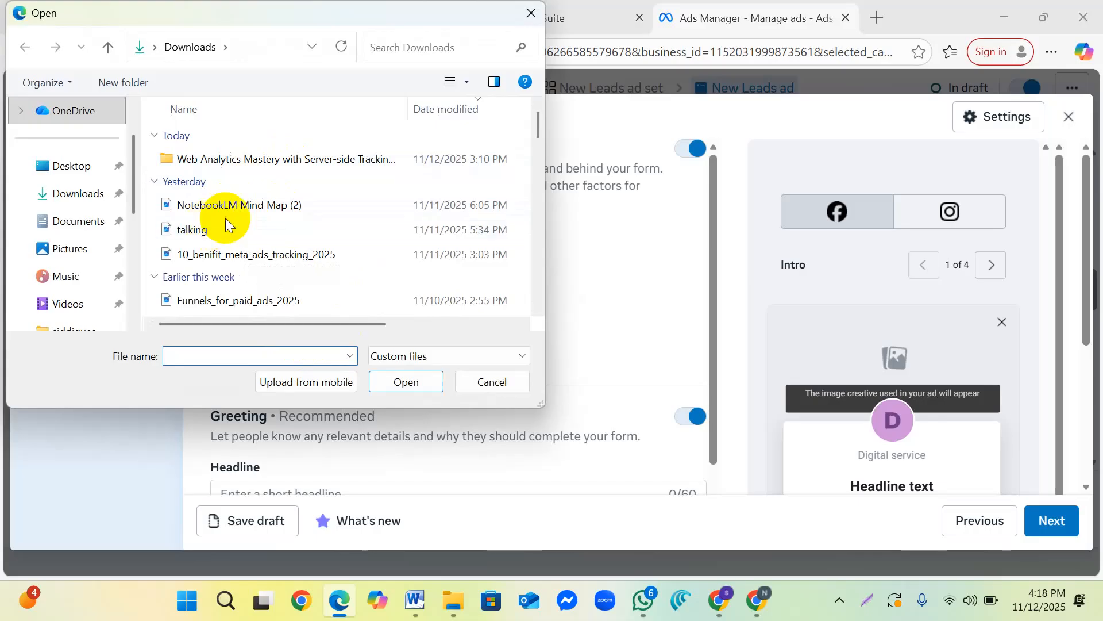
pyautogui.click(255, 206)
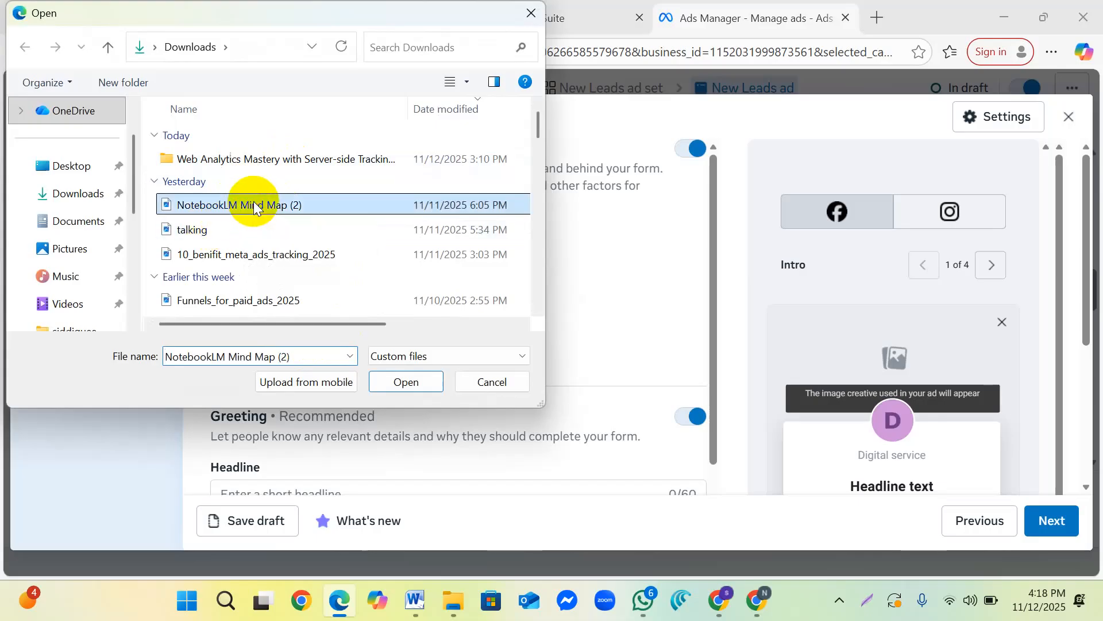
pyautogui.click(409, 381)
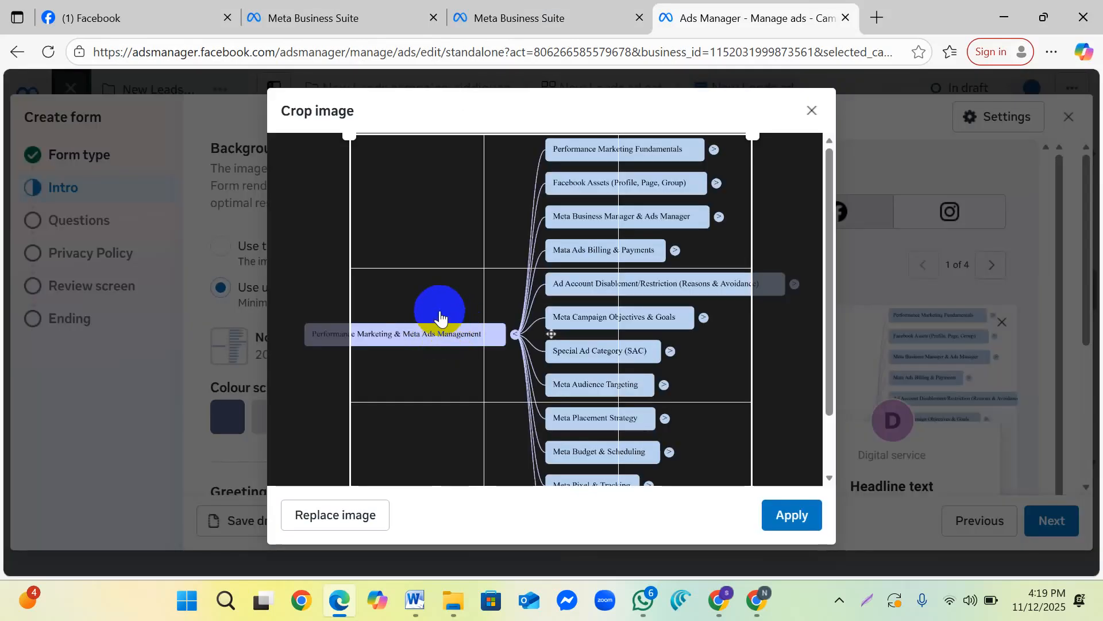
pyautogui.click(794, 521)
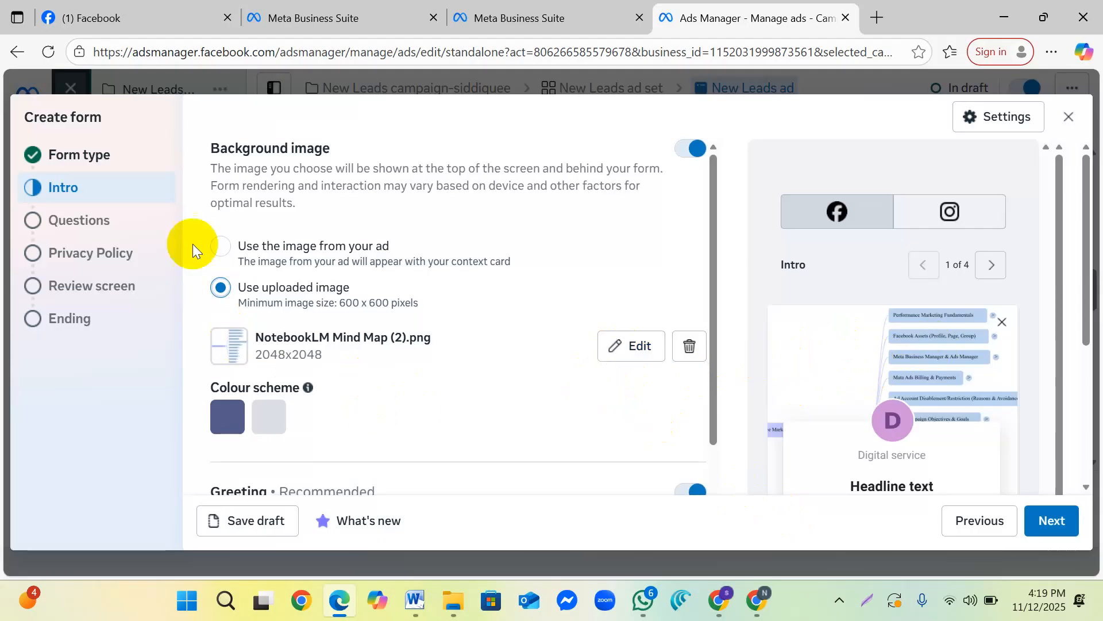
# Step: Enter "lead collection business" as the greeting headline
pyautogui.scroll(-3, 332, 392)
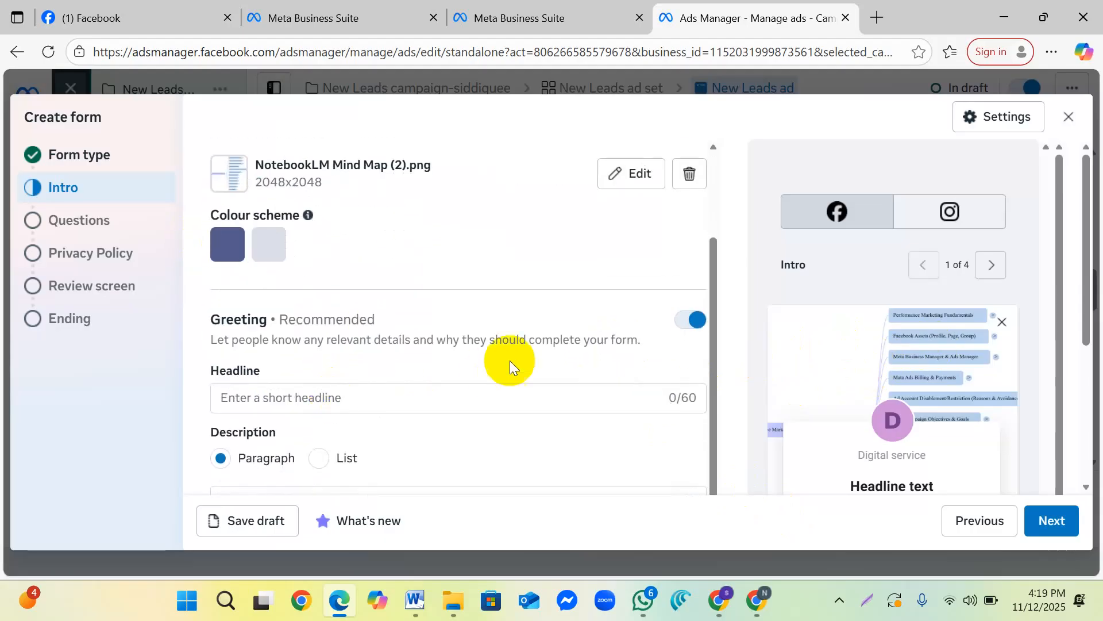
pyautogui.scroll(-1, 377, 321)
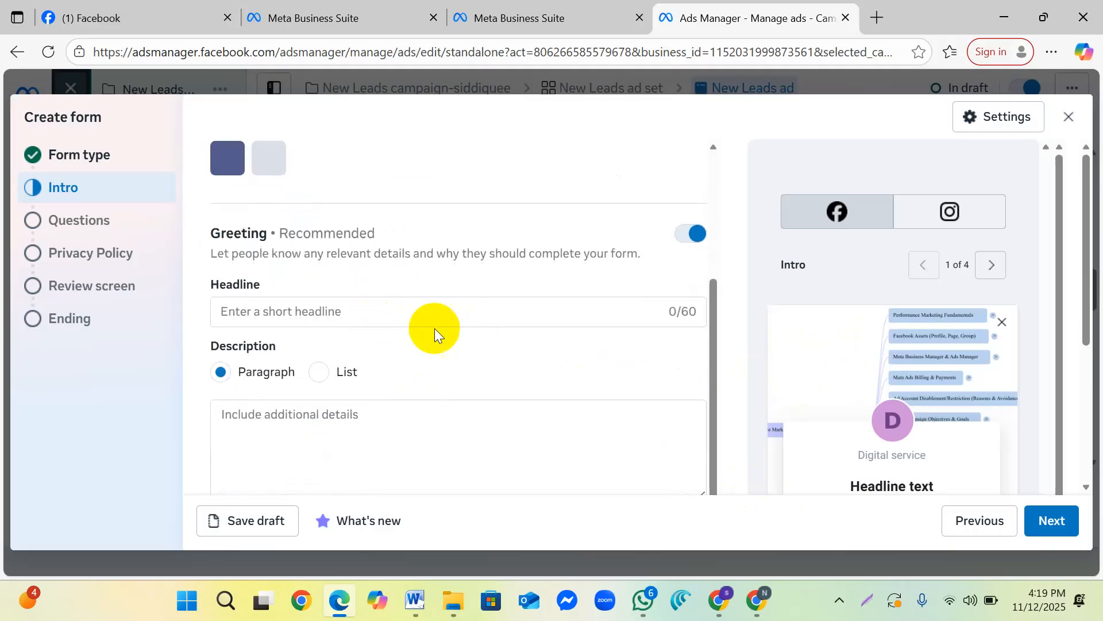
pyautogui.click(382, 310)
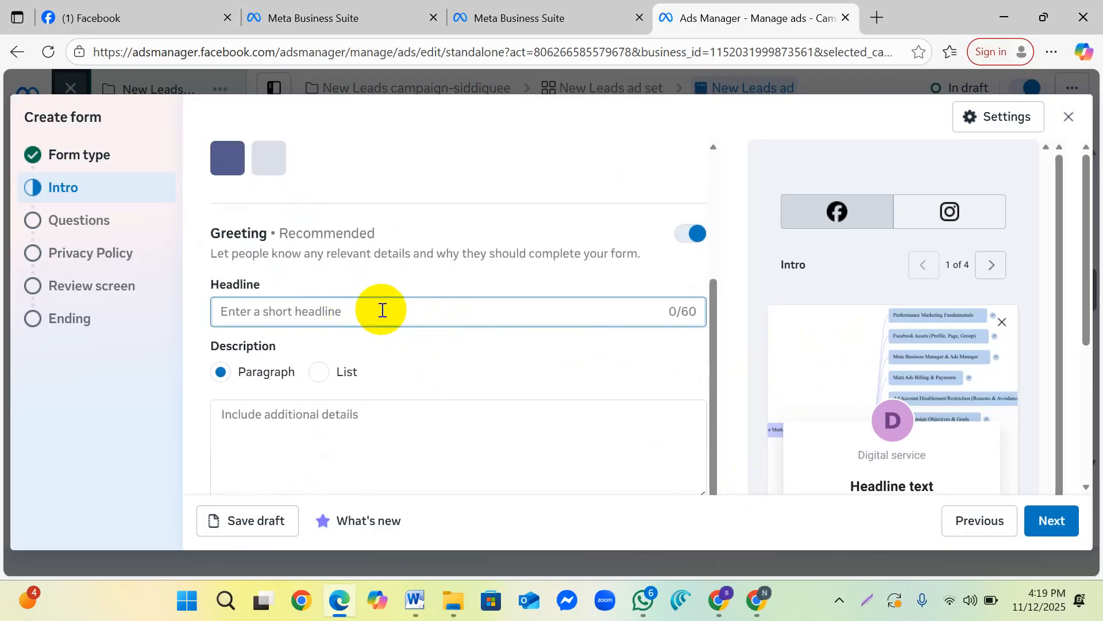
pyautogui.write('le')
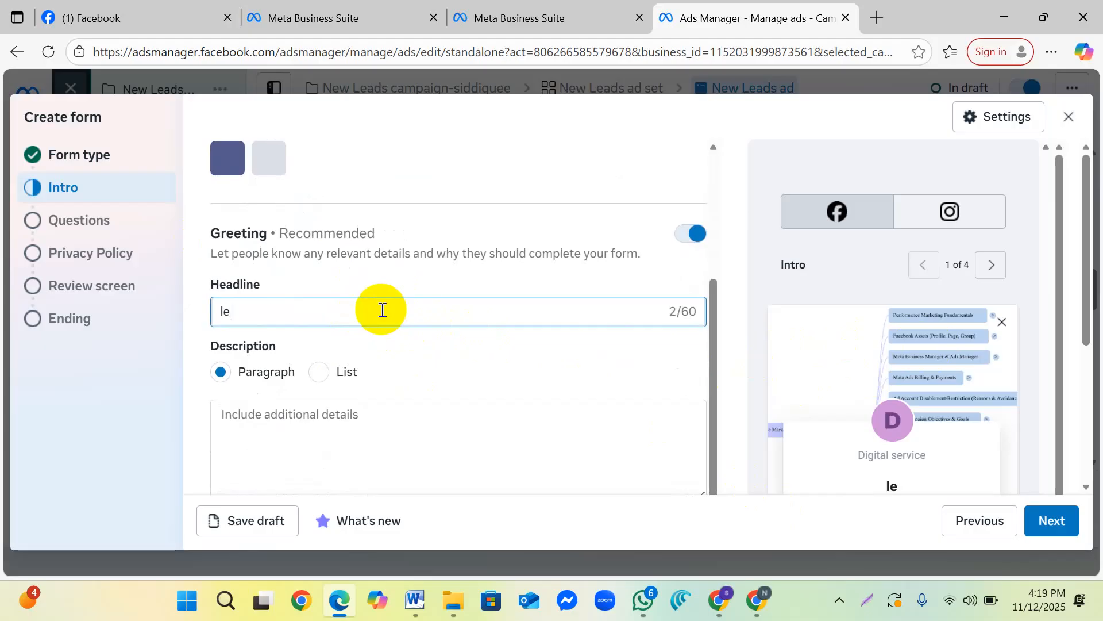
pyautogui.write('ad c')
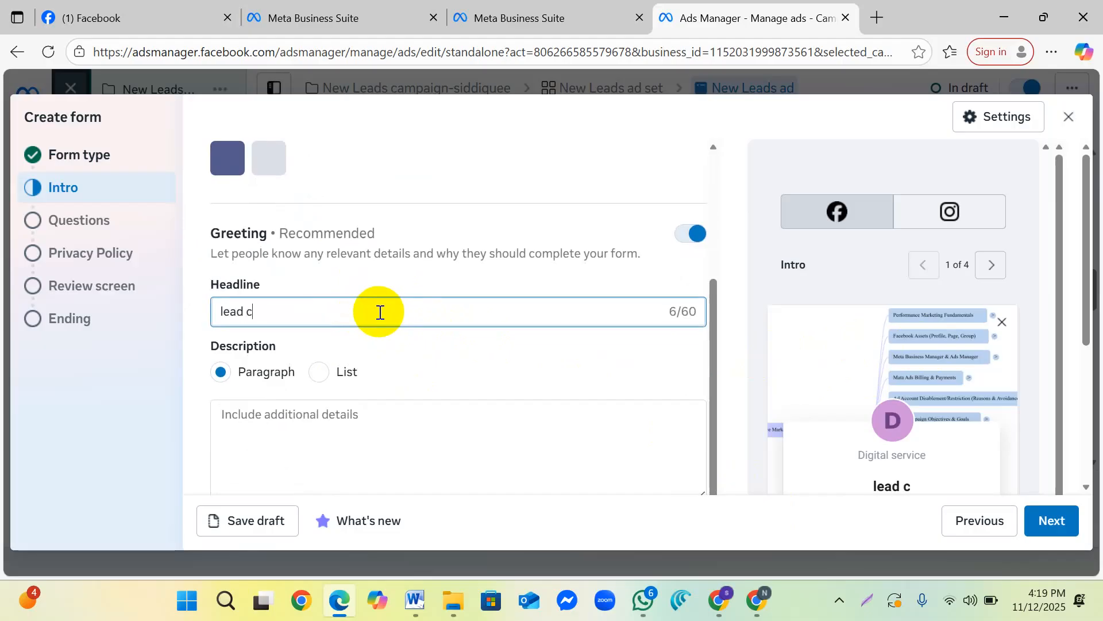
pyautogui.write('ollection')
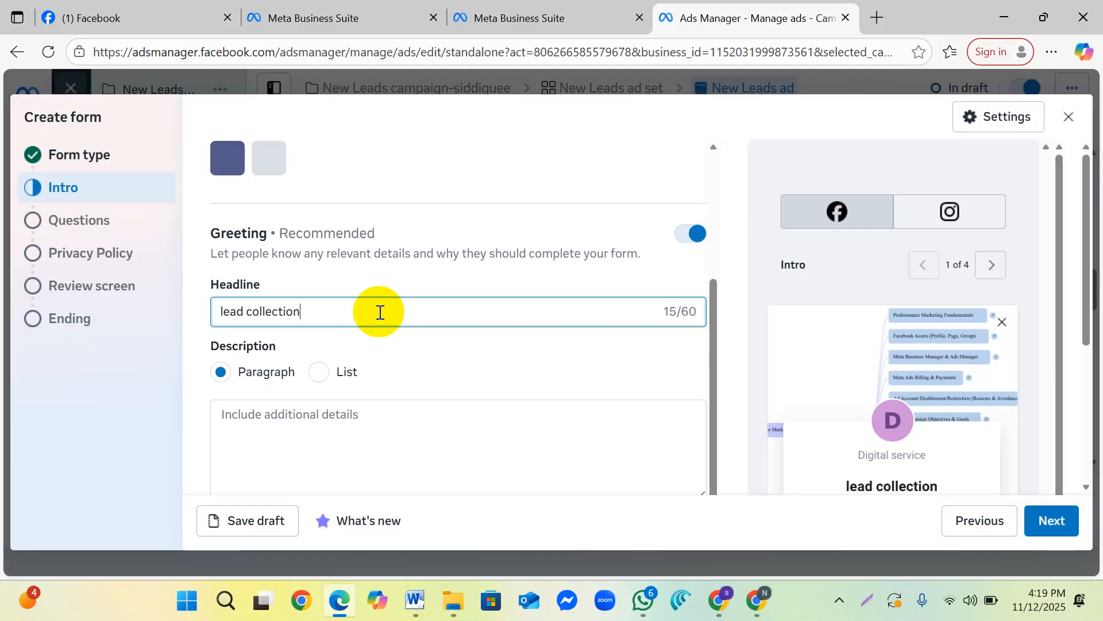
pyautogui.write('busi')
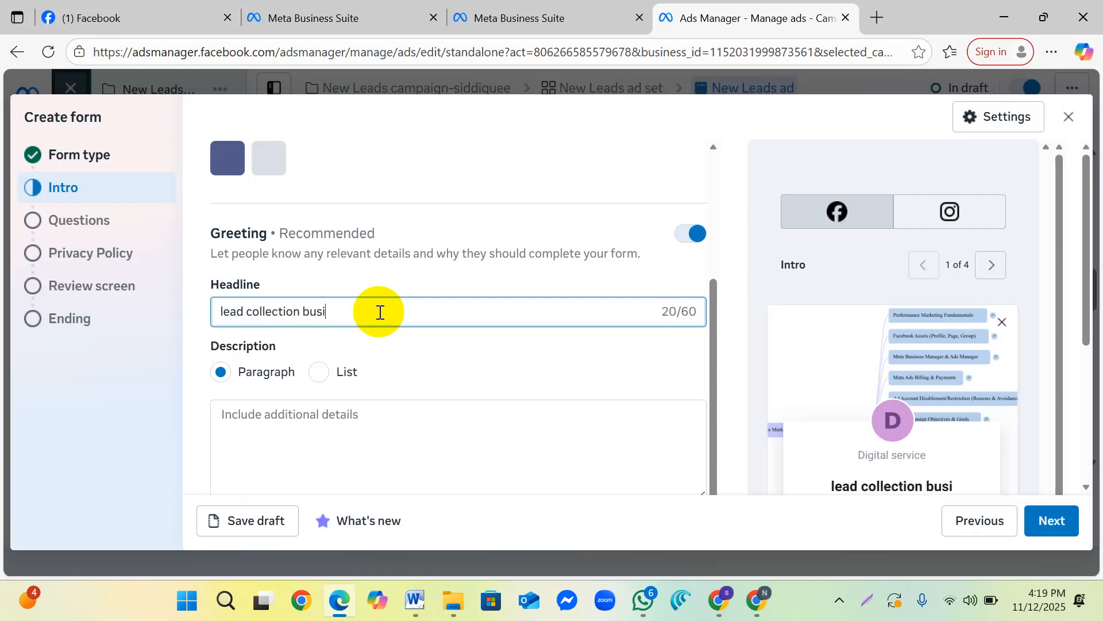
pyautogui.write('ness')
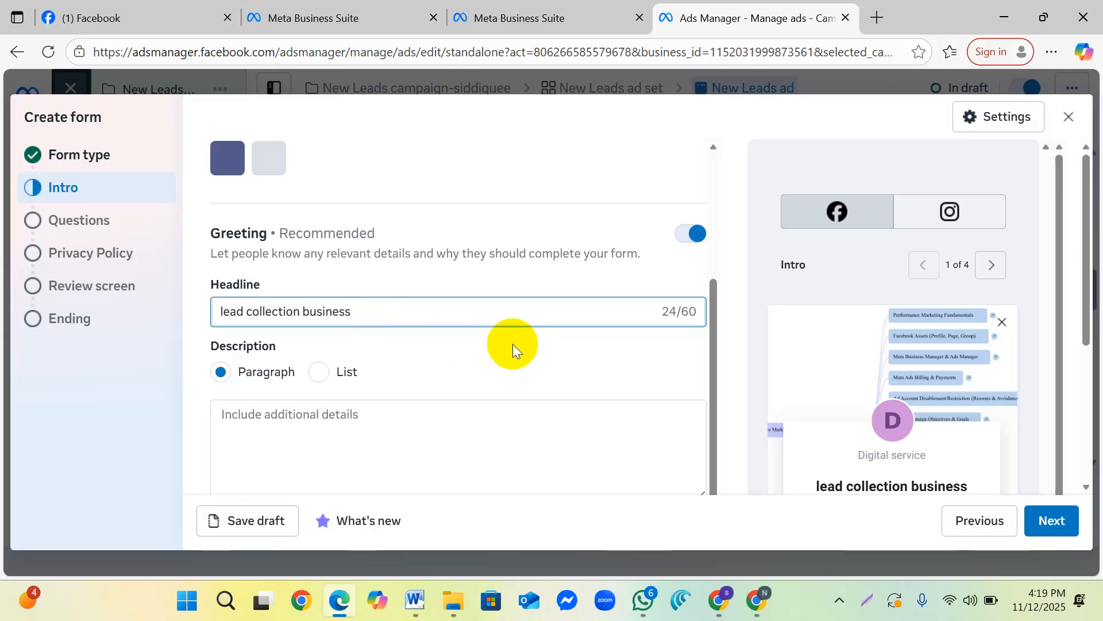
# Step: Try the List format for the greeting description and return it to Paragraph
pyautogui.scroll(-1, 395, 374)
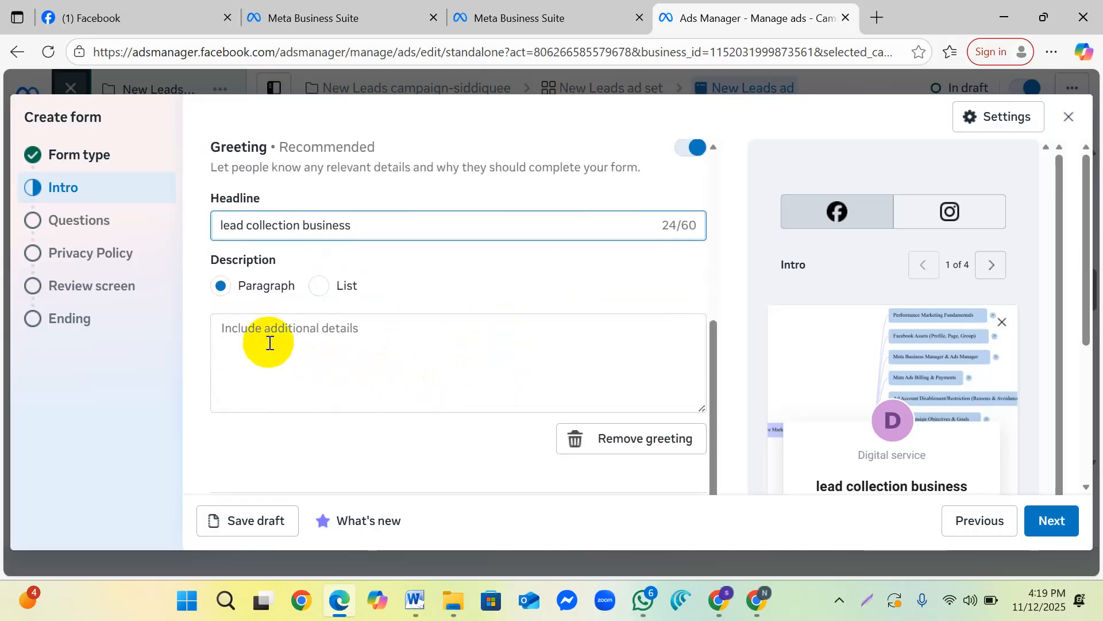
pyautogui.click(331, 343)
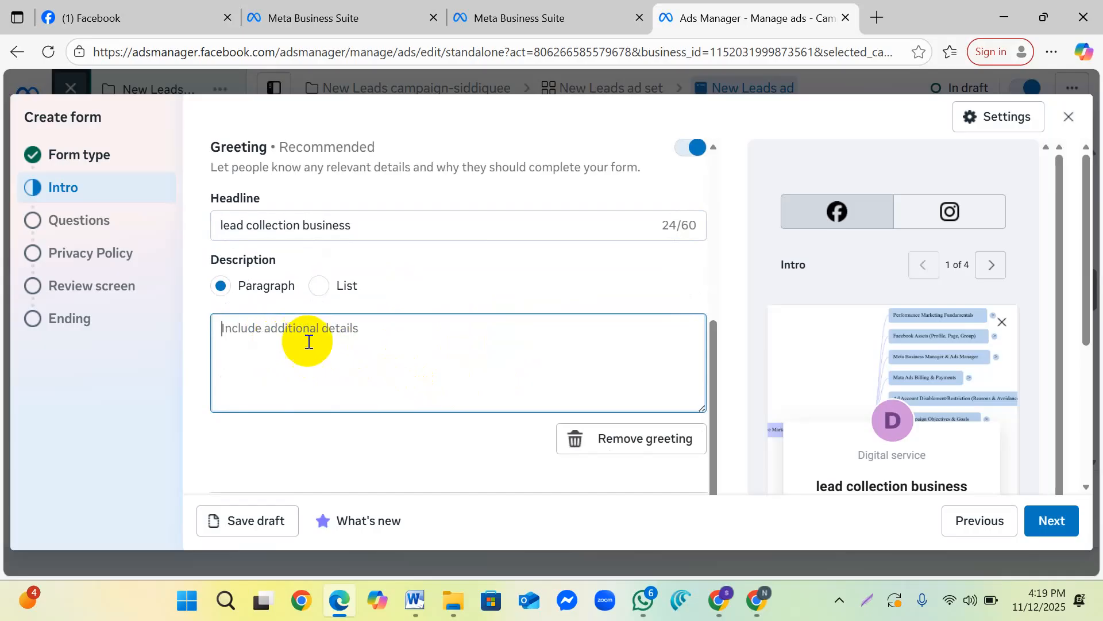
pyautogui.scroll(-1, 279, 347)
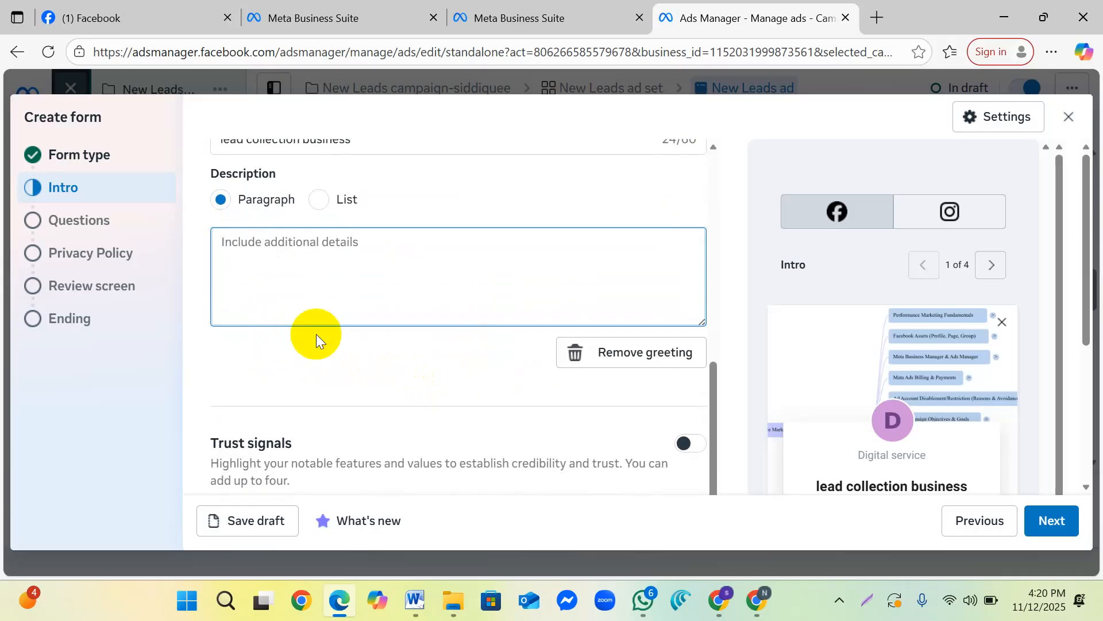
pyautogui.scroll(-2, 304, 327)
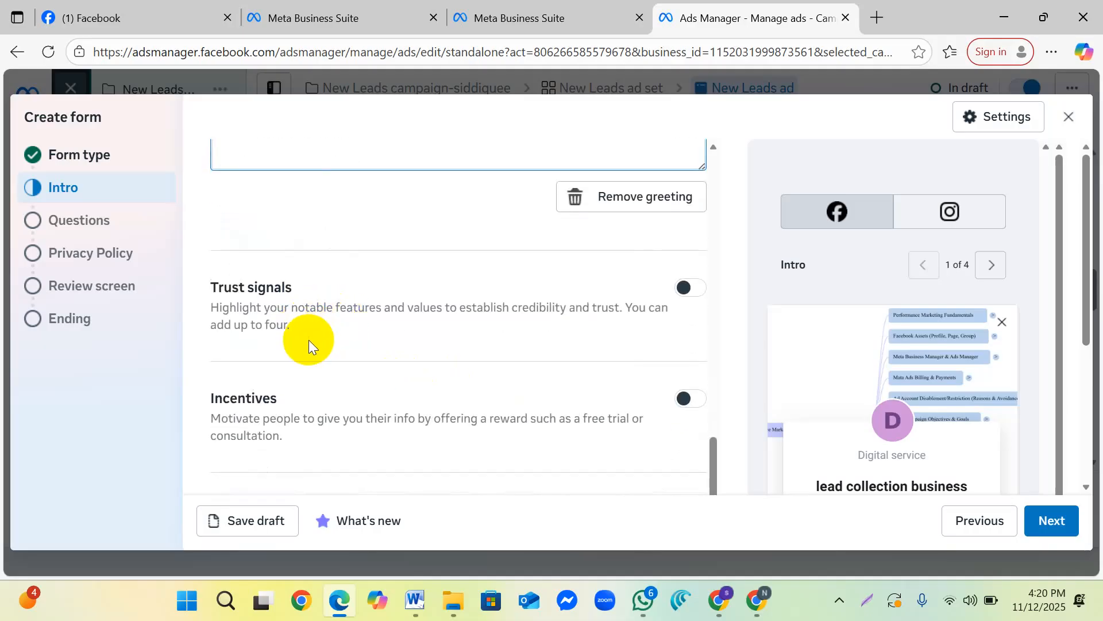
pyautogui.scroll(2, 309, 340)
pyautogui.scroll(-2, 311, 323)
pyautogui.scroll(2, 293, 308)
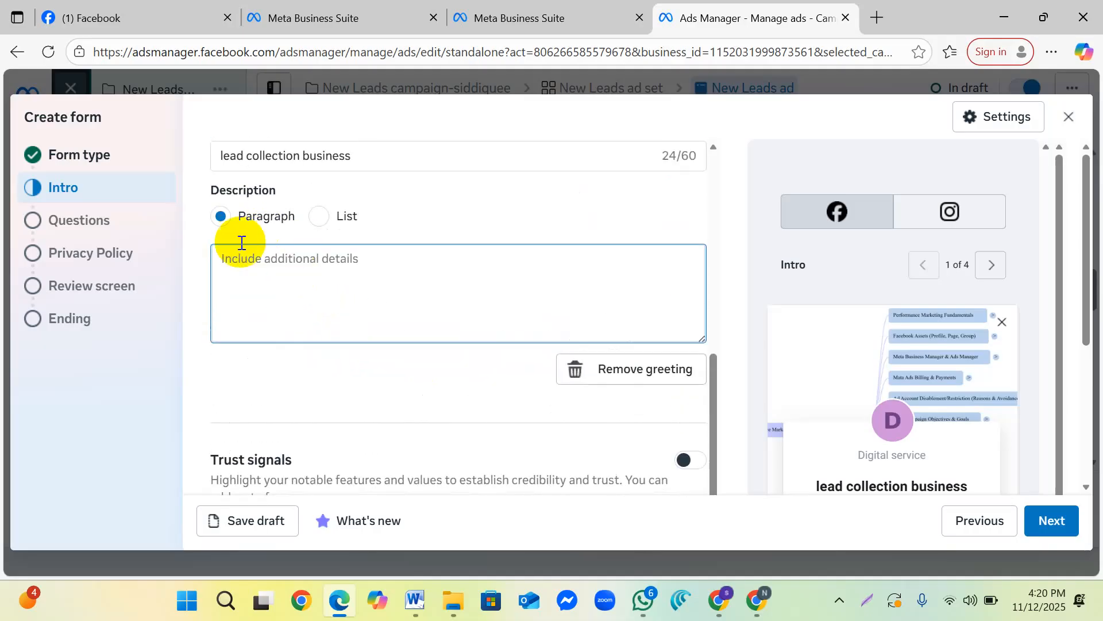
pyautogui.click(322, 217)
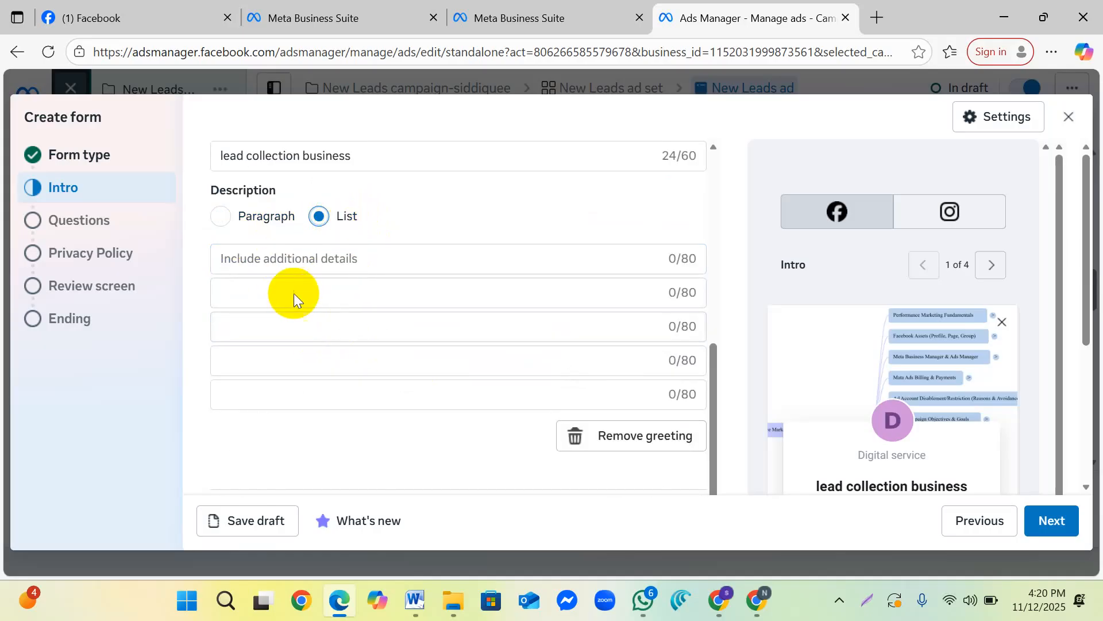
pyautogui.click(221, 217)
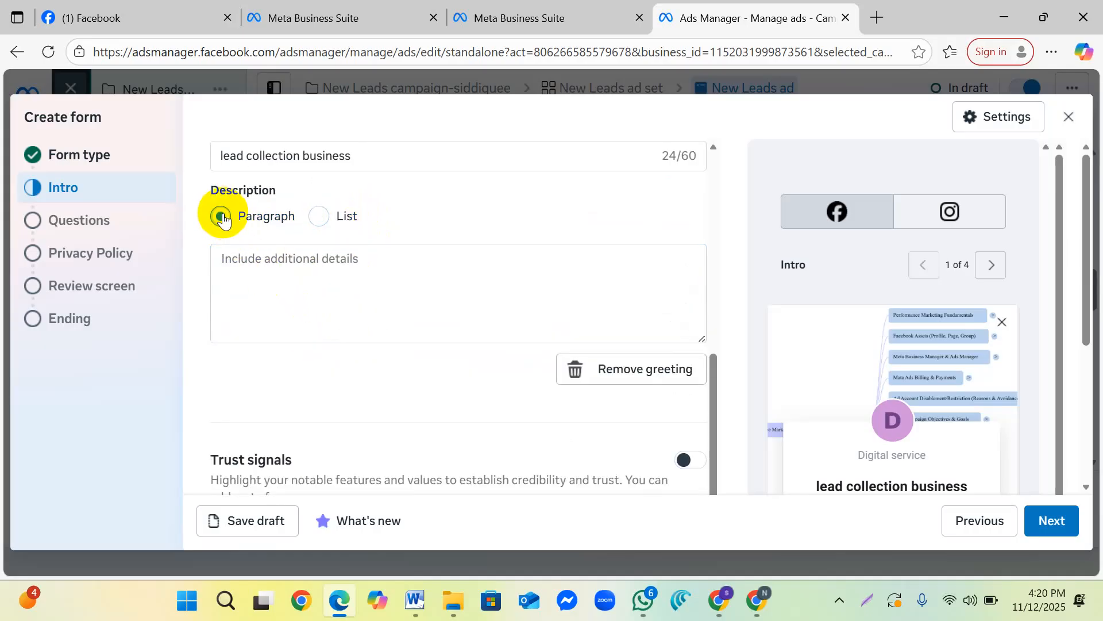
pyautogui.click(320, 217)
pyautogui.click(218, 216)
# Step: Enable the Products section of the intro and set its section title to Services
pyautogui.scroll(-3, 394, 333)
pyautogui.scroll(3, 397, 333)
pyautogui.scroll(-3, 398, 334)
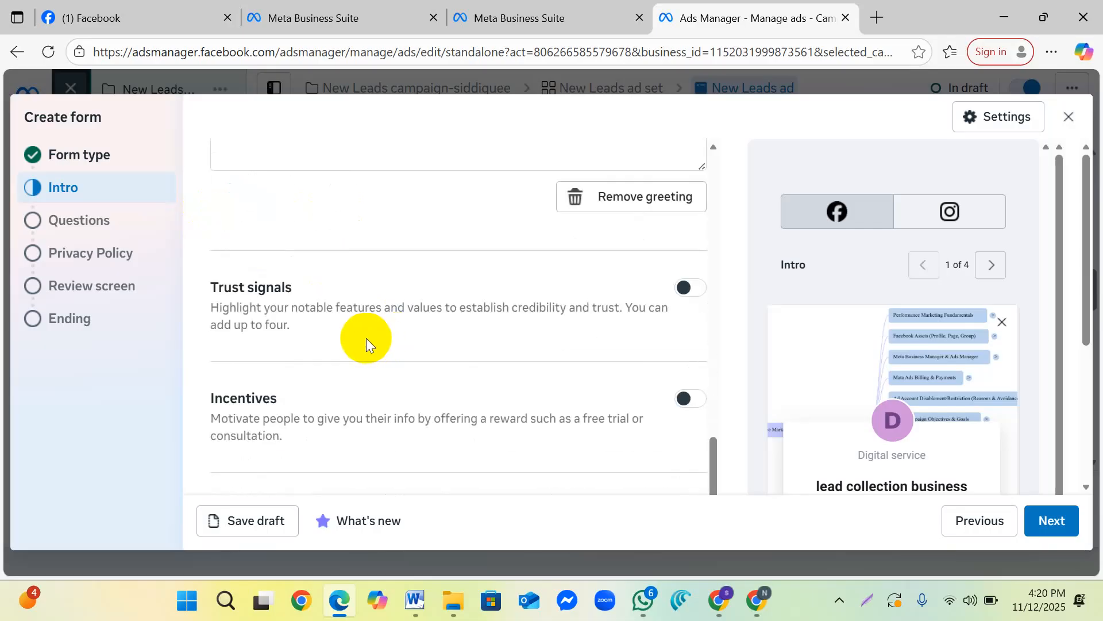
pyautogui.scroll(-2, 402, 345)
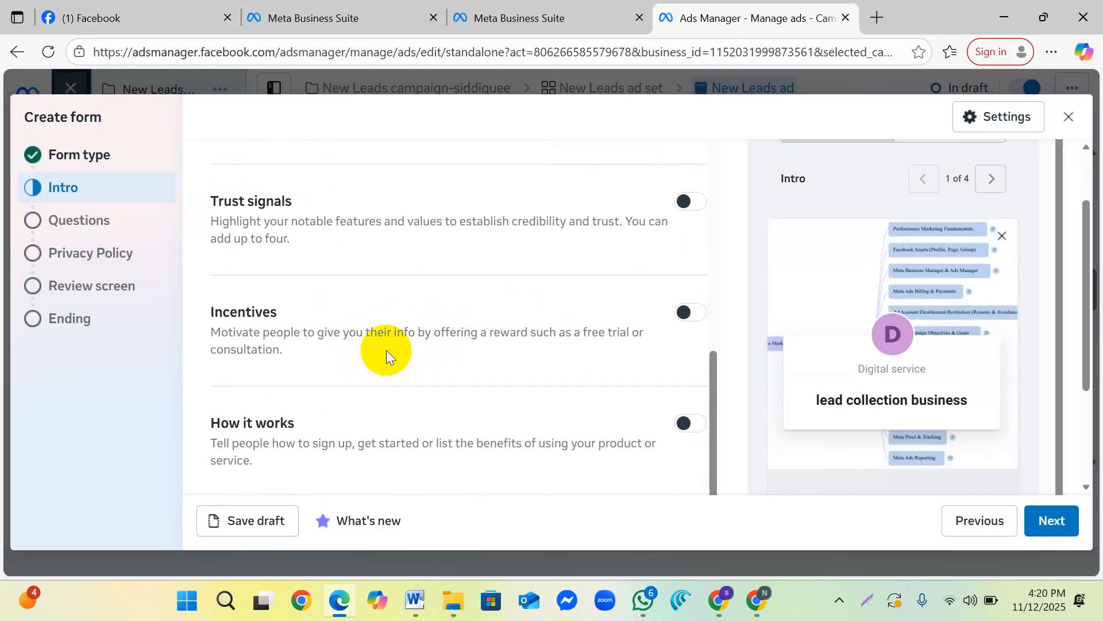
pyautogui.scroll(-3, 402, 351)
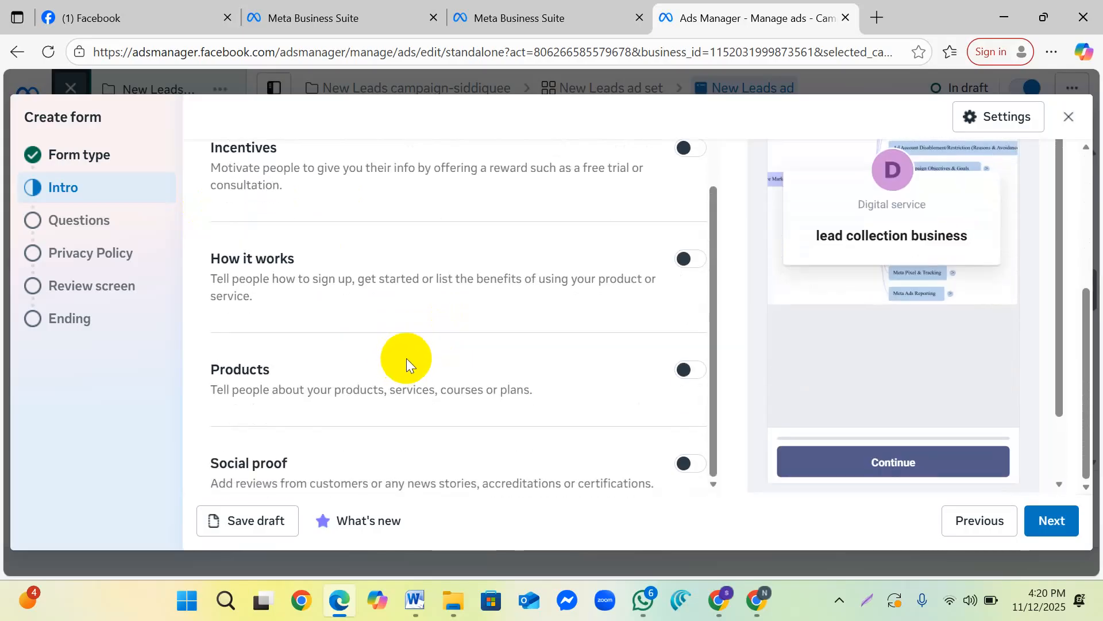
pyautogui.scroll(4, 409, 357)
pyautogui.scroll(-4, 409, 358)
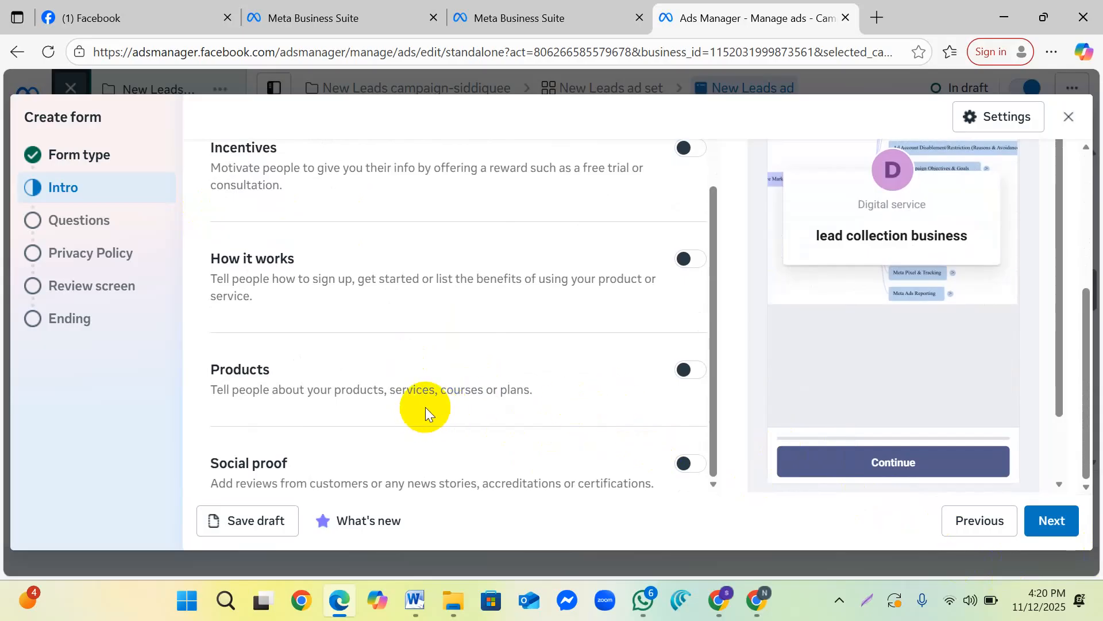
pyautogui.click(697, 369)
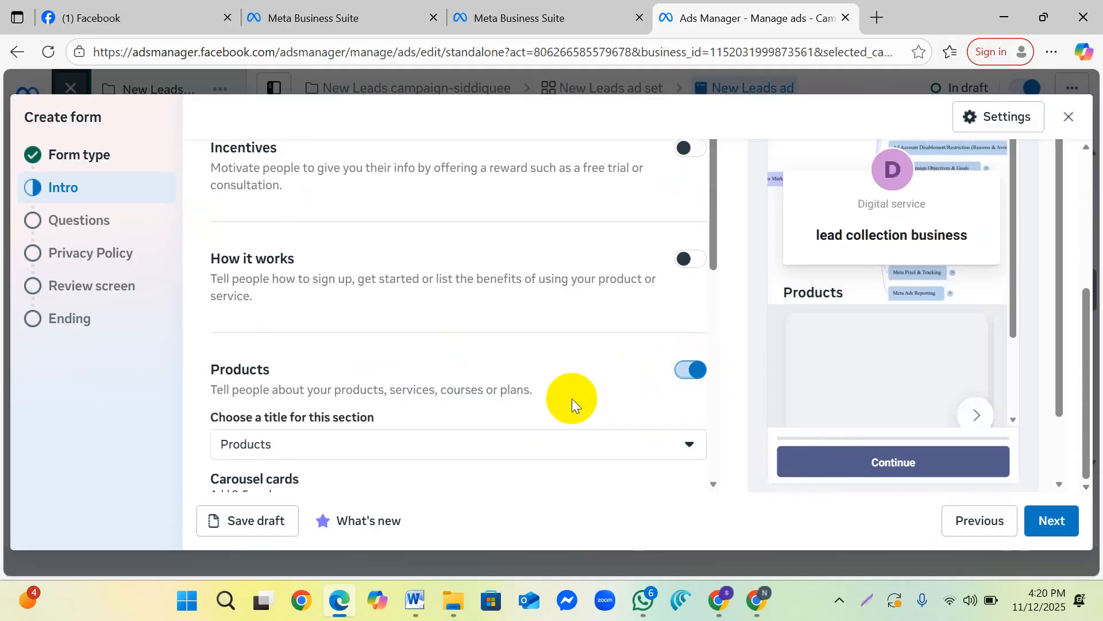
pyautogui.scroll(-3, 472, 397)
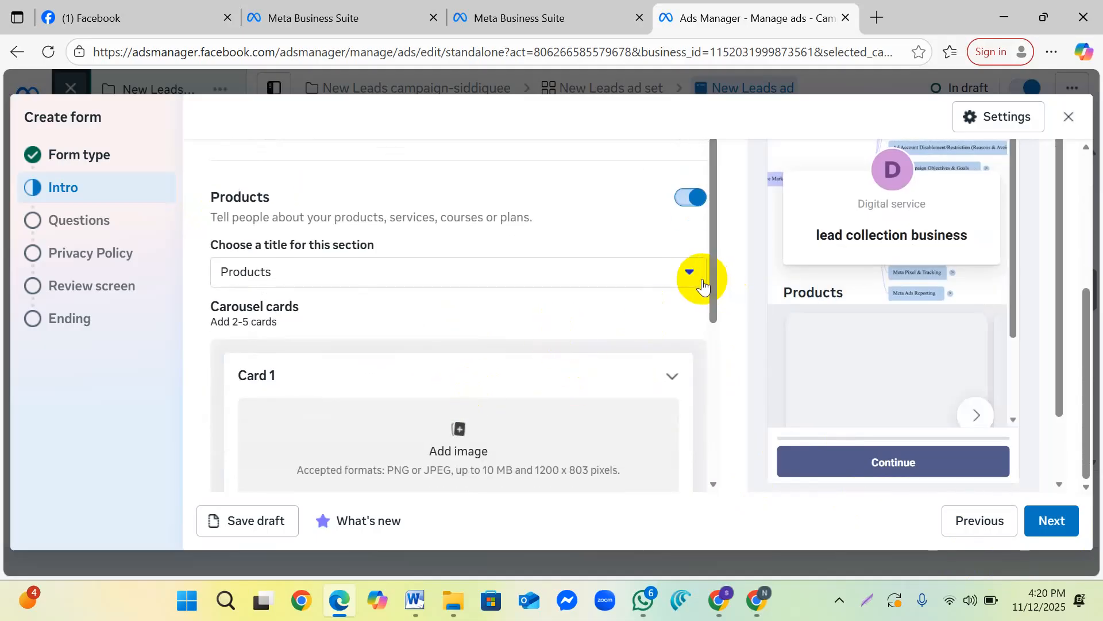
pyautogui.click(692, 271)
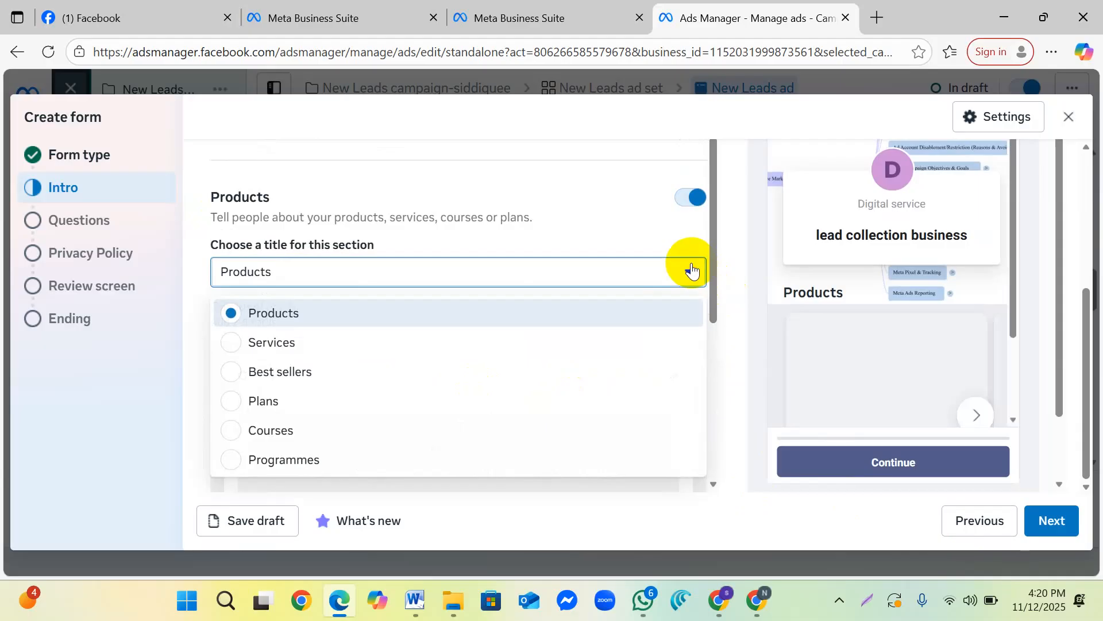
pyautogui.click(236, 342)
pyautogui.scroll(-3, 446, 382)
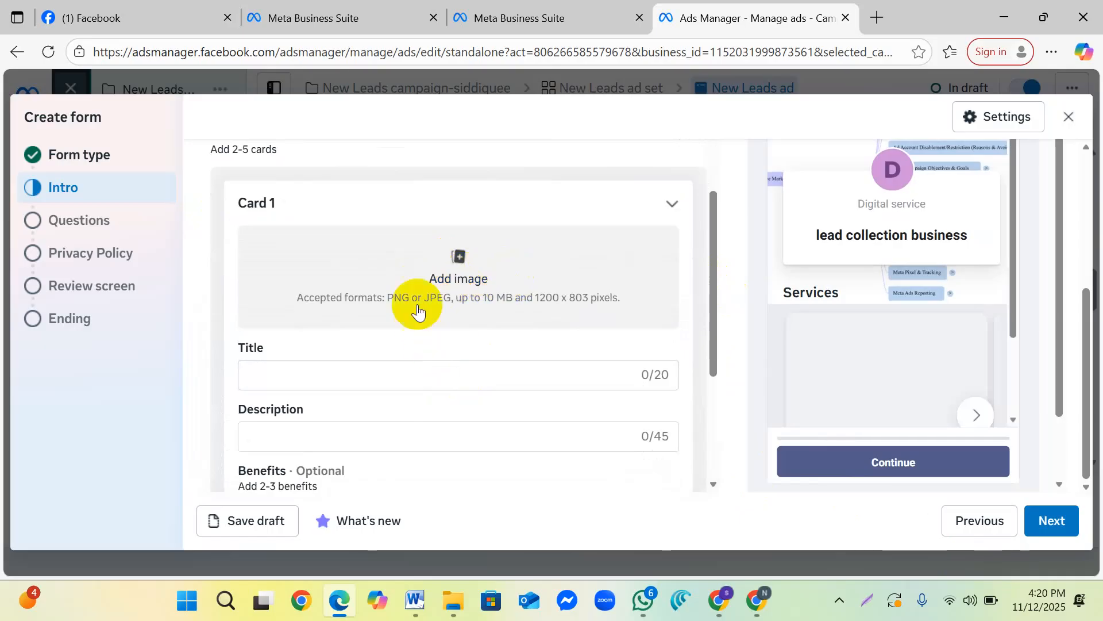
pyautogui.scroll(2, 405, 309)
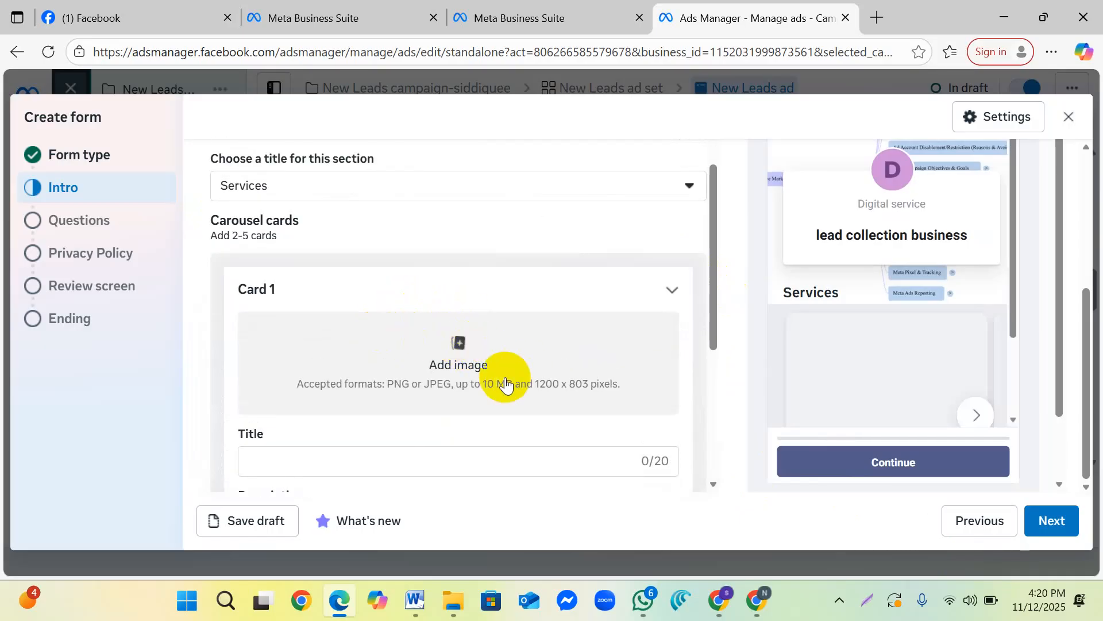
pyautogui.click(458, 348)
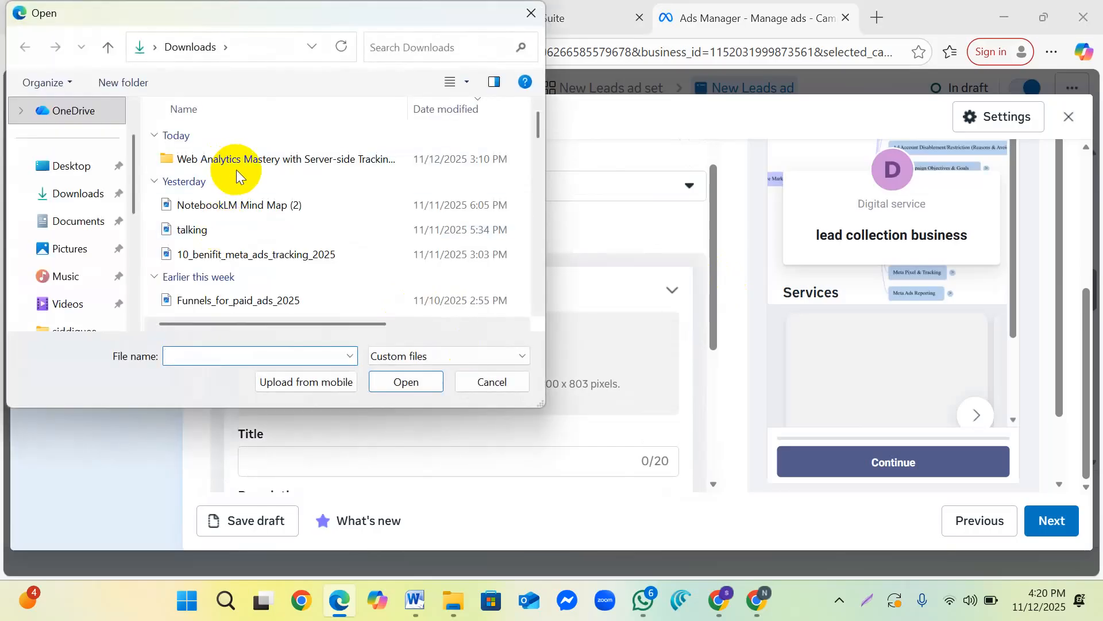
pyautogui.click(529, 14)
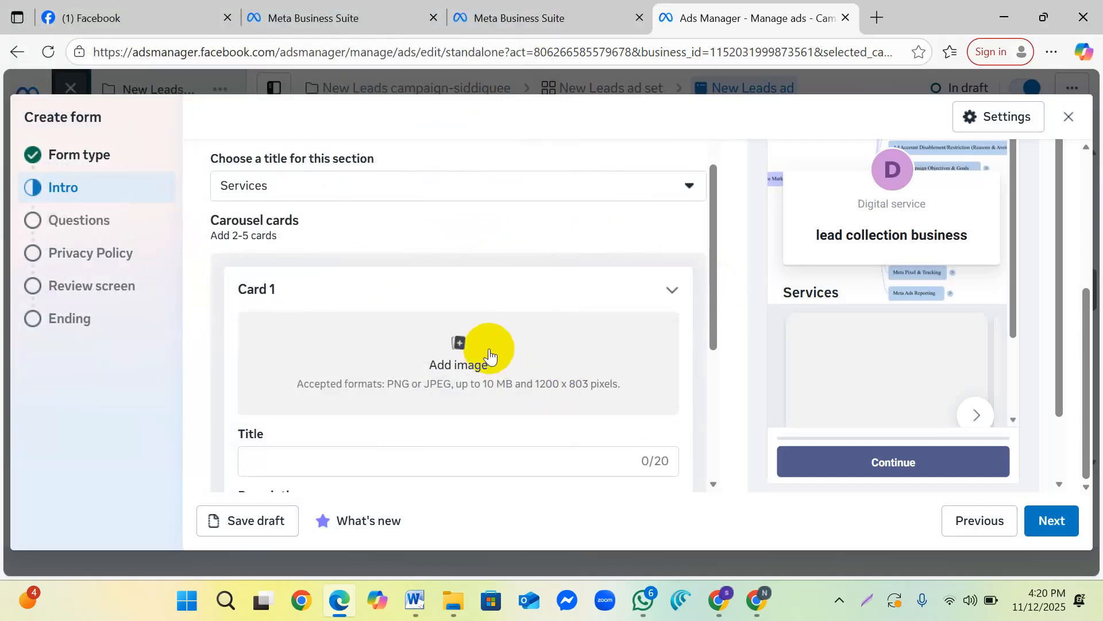
# Step: Enter "student visa" as the title of Card 1 in the Services carousel
pyautogui.click(328, 454)
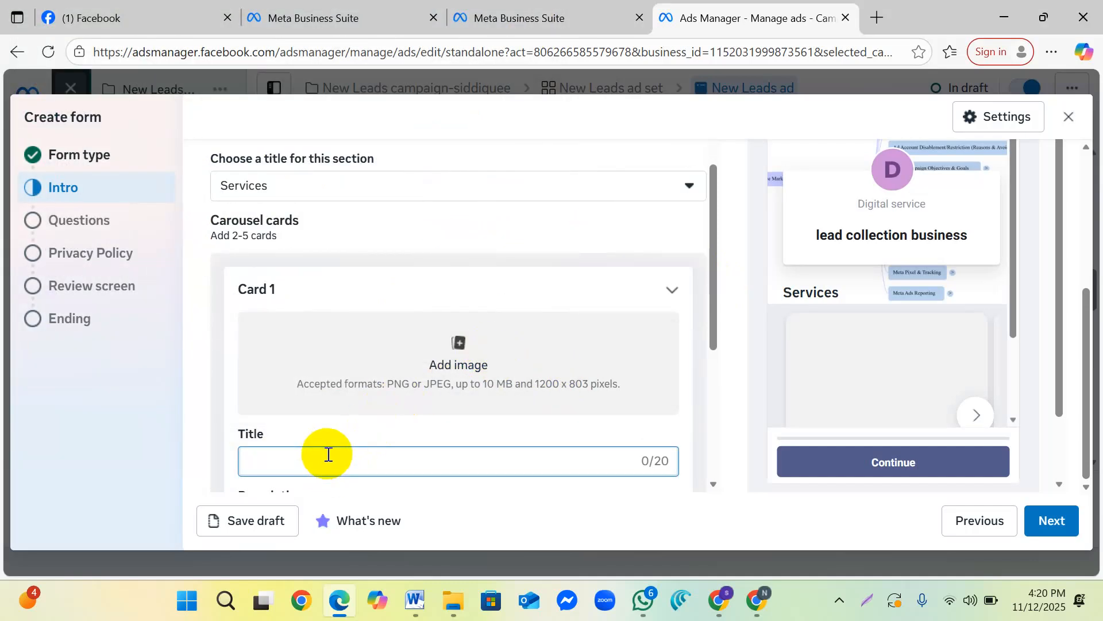
pyautogui.write('studen o')
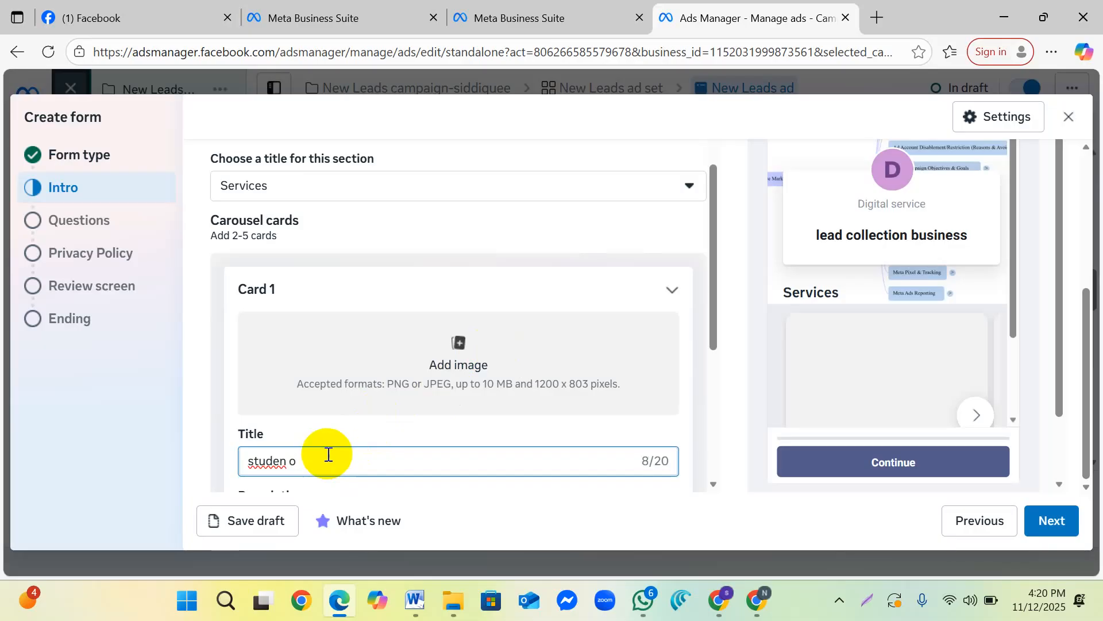
pyautogui.press('BackSpace')
pyautogui.press('BackSpace')
pyautogui.write('t visa')
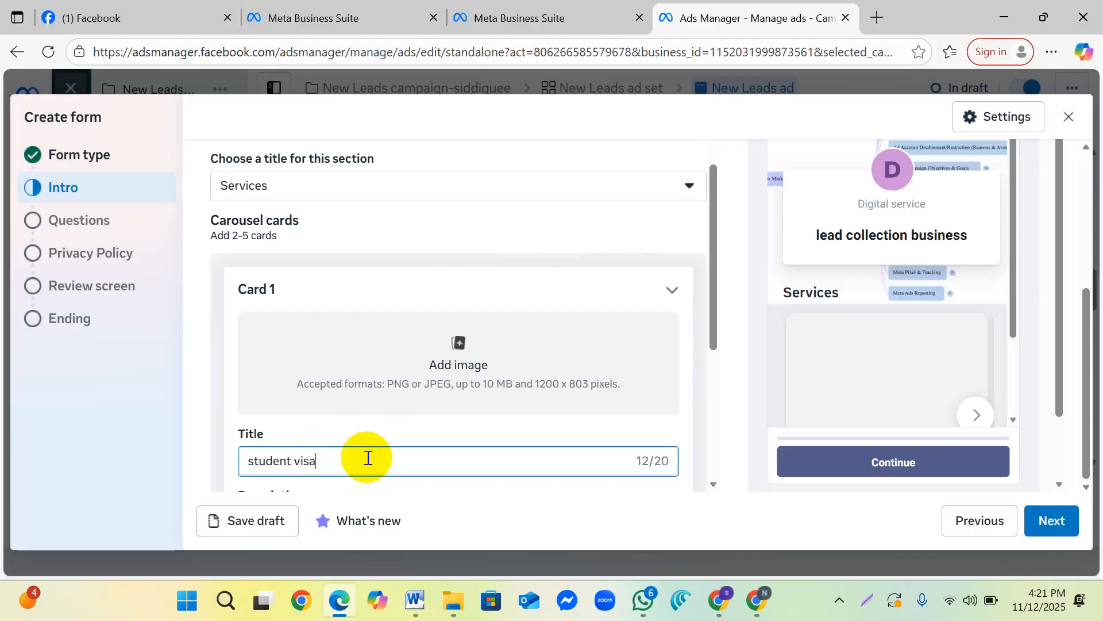
# Step: Look over Card 1's description and benefit fields and advance the form to the Questions page
pyautogui.scroll(-1, 365, 458)
pyautogui.click(387, 432)
pyautogui.scroll(-2, 396, 428)
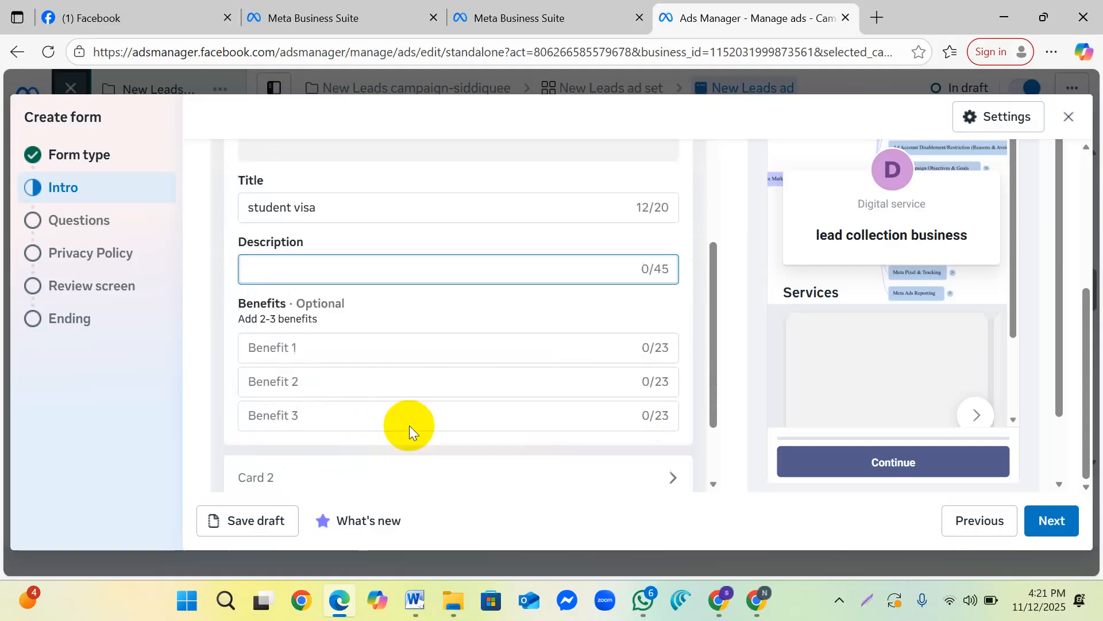
pyautogui.click(329, 343)
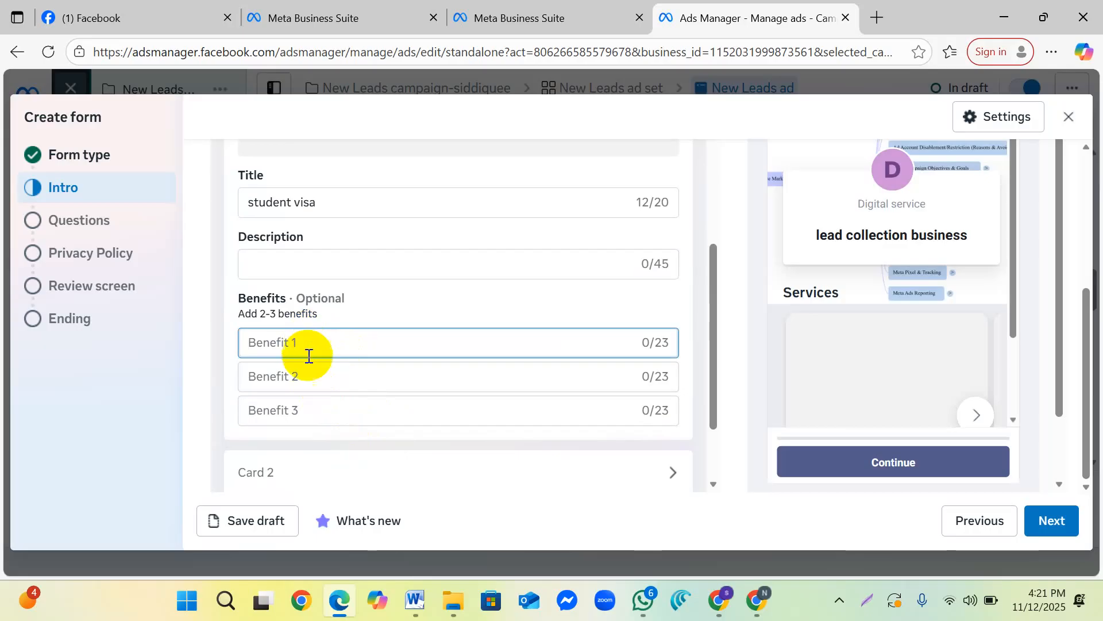
pyautogui.click(302, 374)
pyautogui.click(308, 410)
pyautogui.scroll(-3, 328, 363)
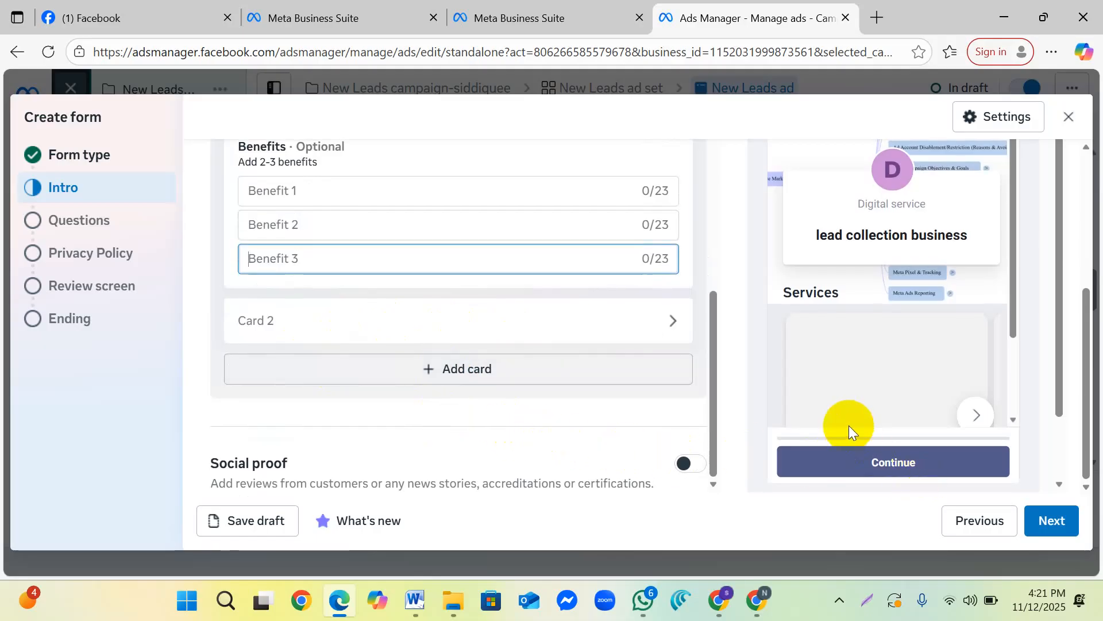
pyautogui.click(1055, 521)
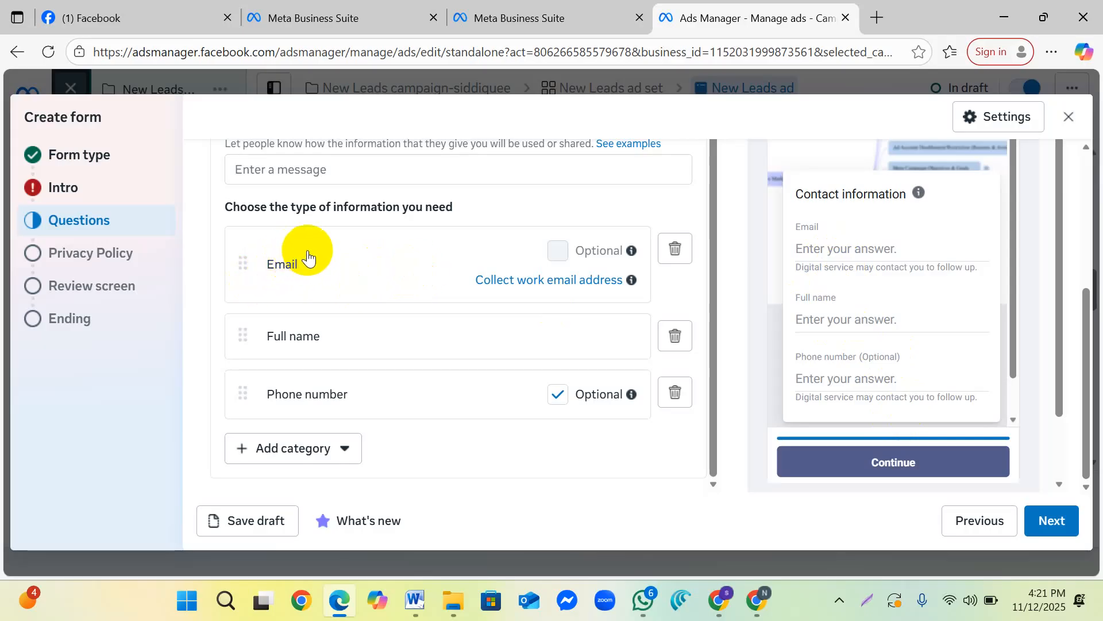
# Step: Make the Phone number question required and move Full name above Email in the contact information list
pyautogui.moveTo(275, 264); pyautogui.dragTo(283, 263)
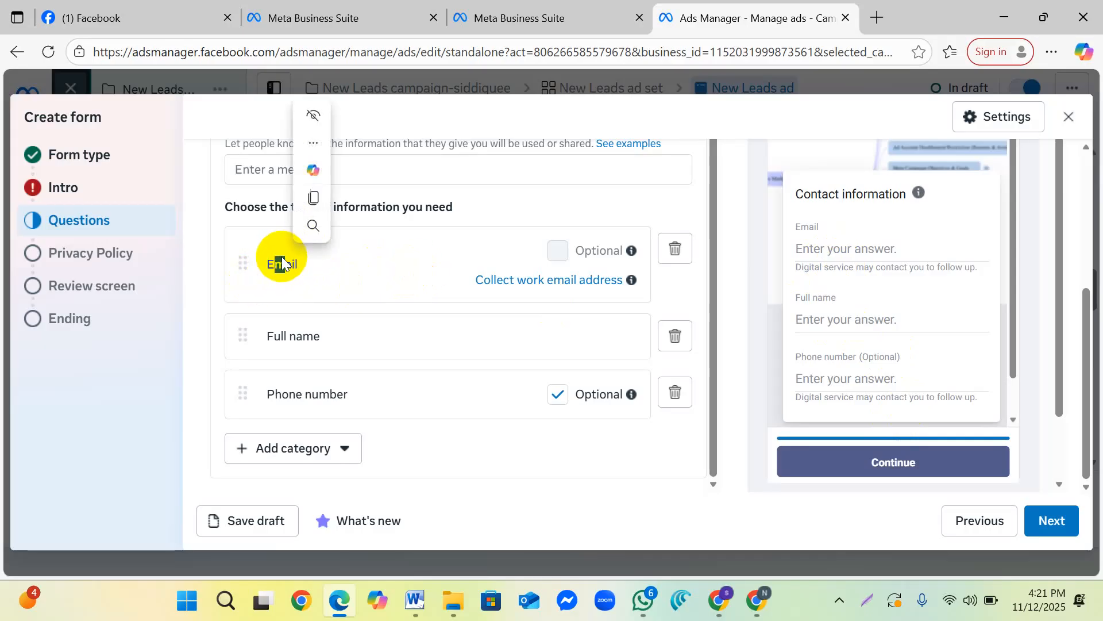
pyautogui.scroll(2, 241, 261)
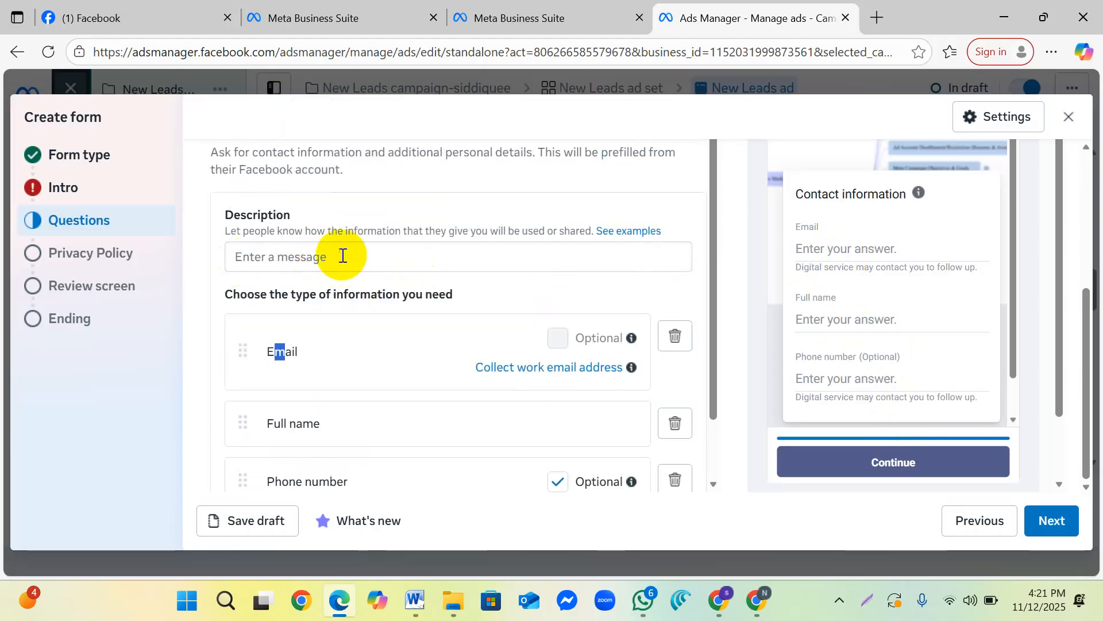
pyautogui.click(341, 255)
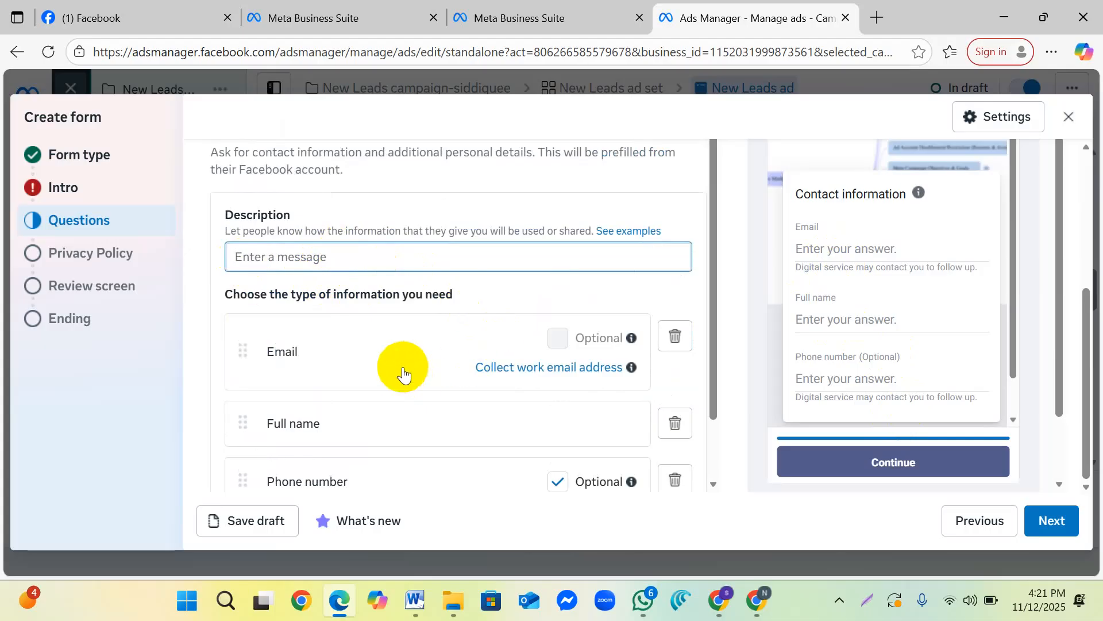
pyautogui.scroll(-2, 426, 339)
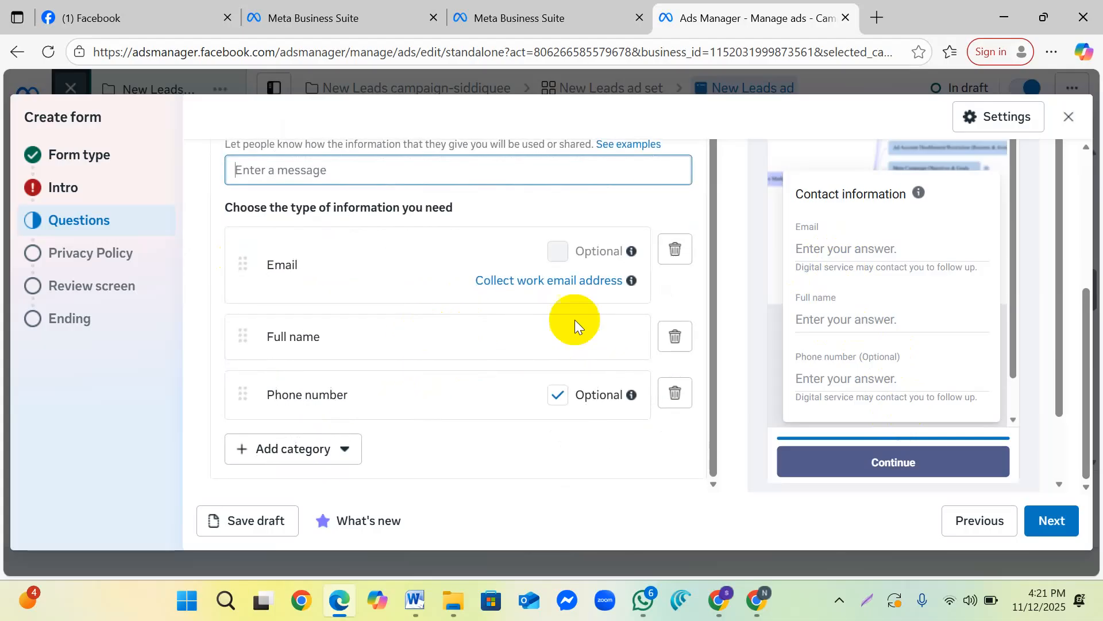
pyautogui.click(558, 397)
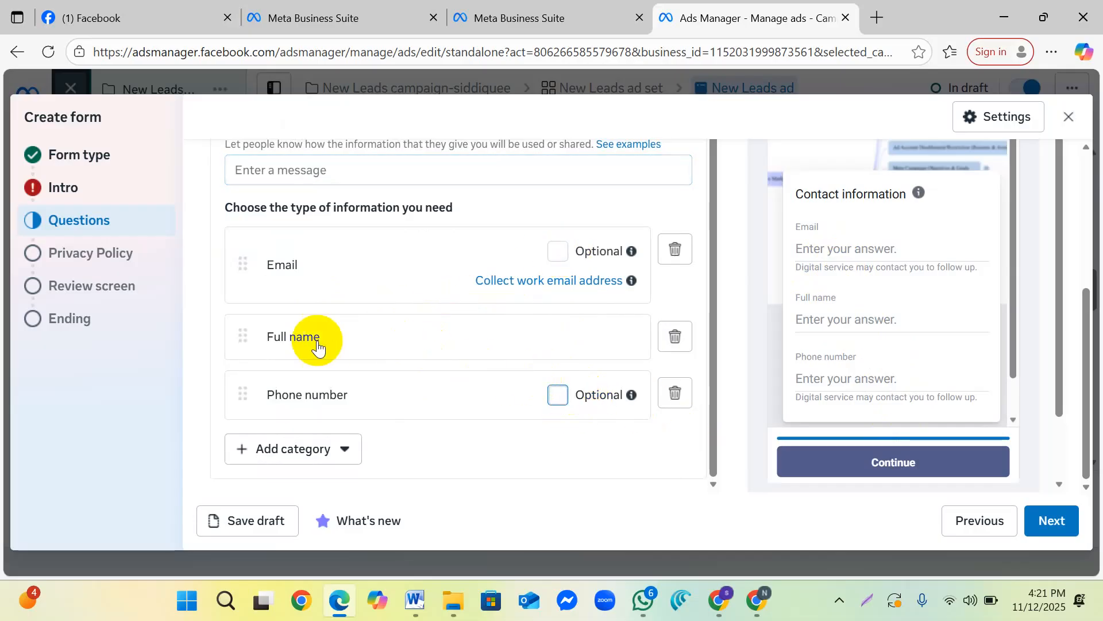
pyautogui.click(818, 242)
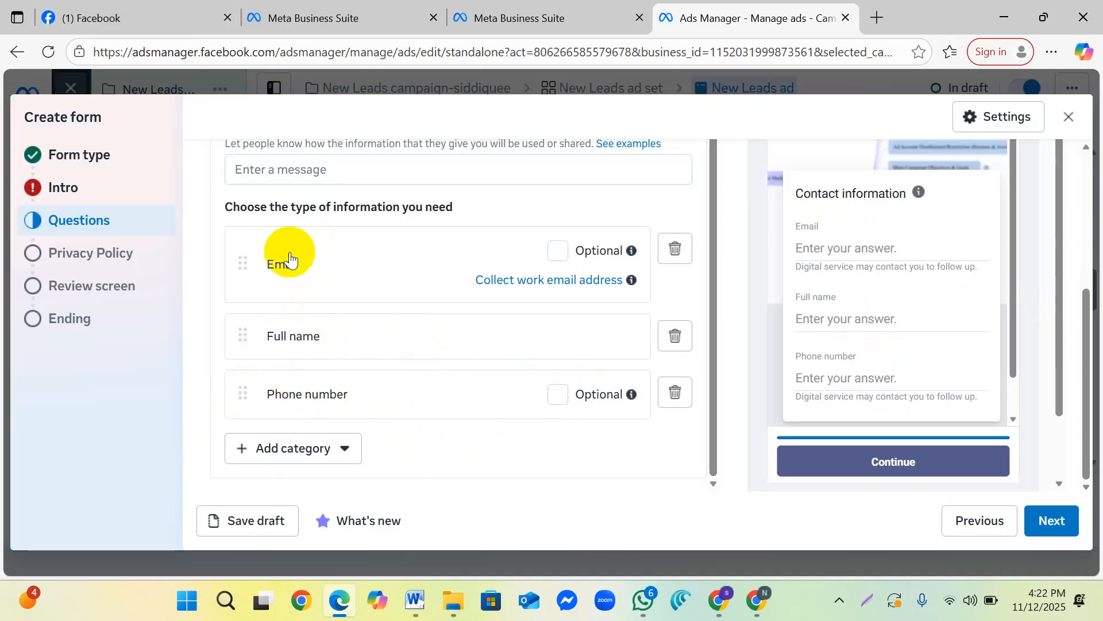
pyautogui.moveTo(233, 335); pyautogui.dragTo(347, 287)
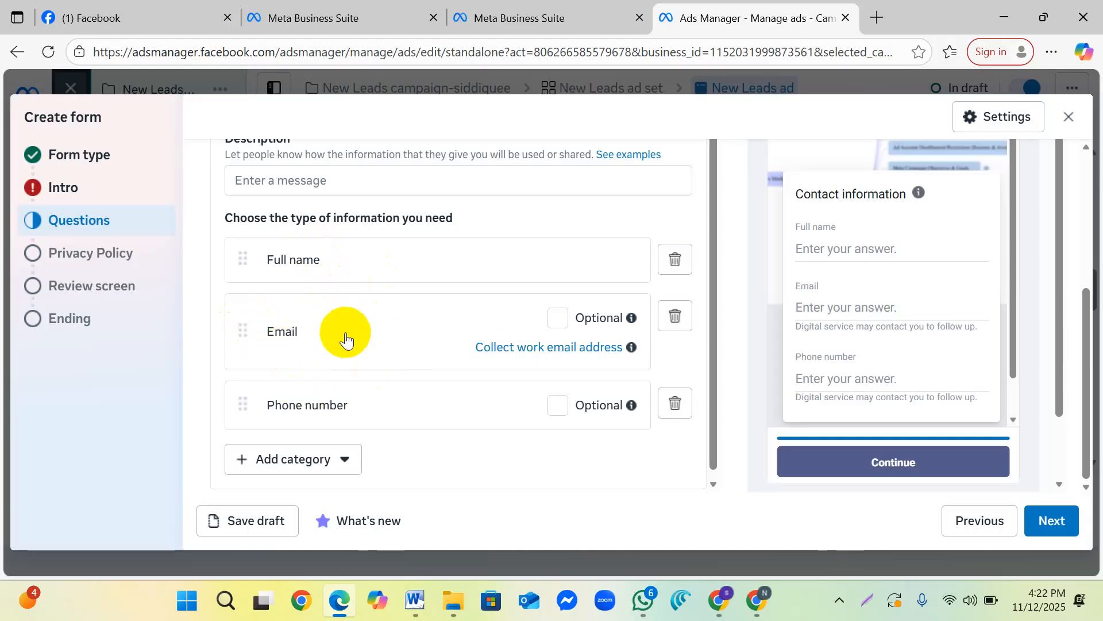
pyautogui.scroll(-1, 368, 345)
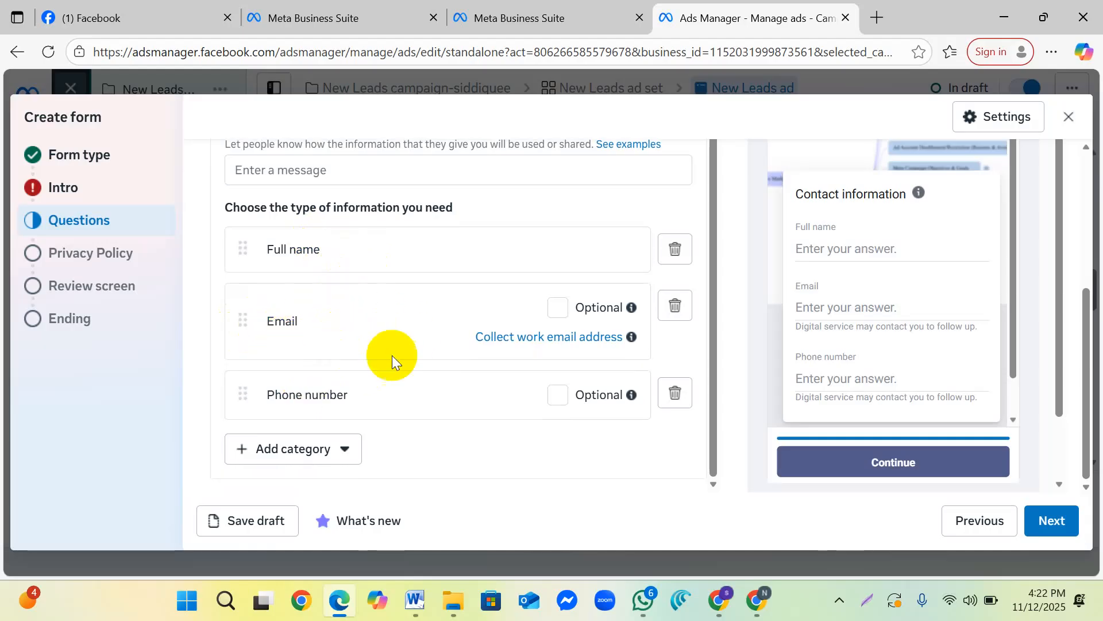
# Step: Examine the additional question categories available, from contact fields and user information through to national ID number
pyautogui.click(346, 451)
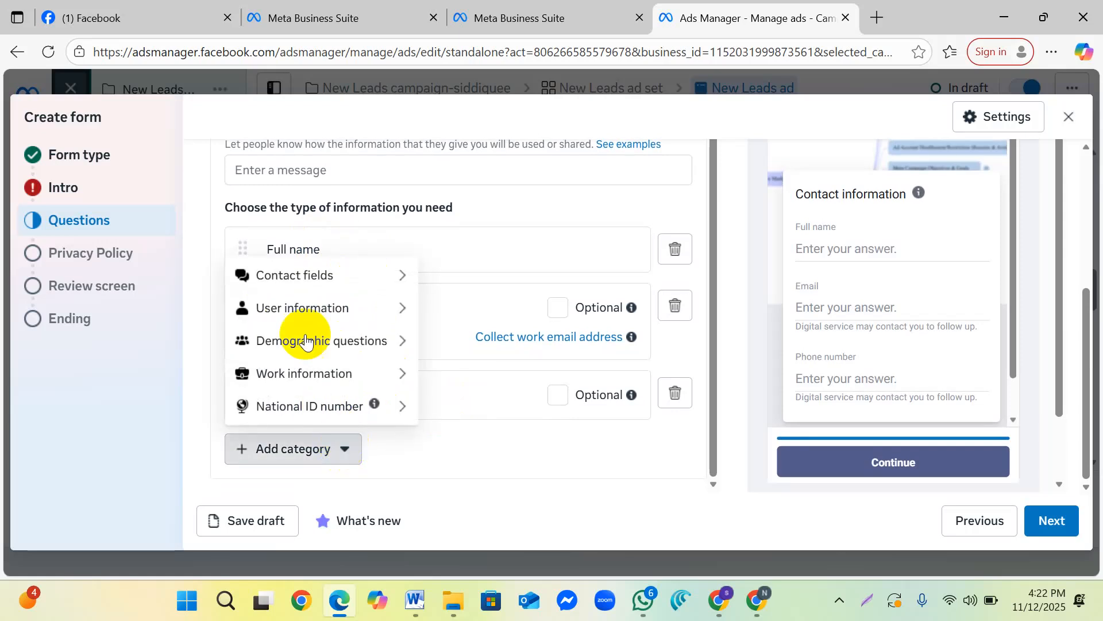
pyautogui.moveTo(321, 287)
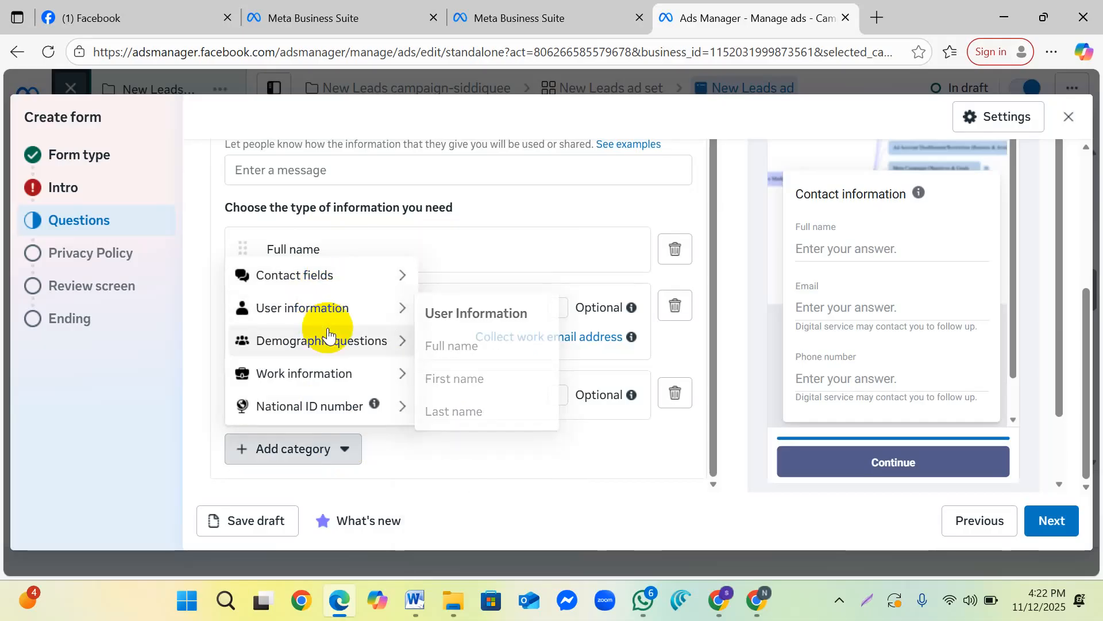
pyautogui.moveTo(365, 386)
pyautogui.moveTo(329, 409)
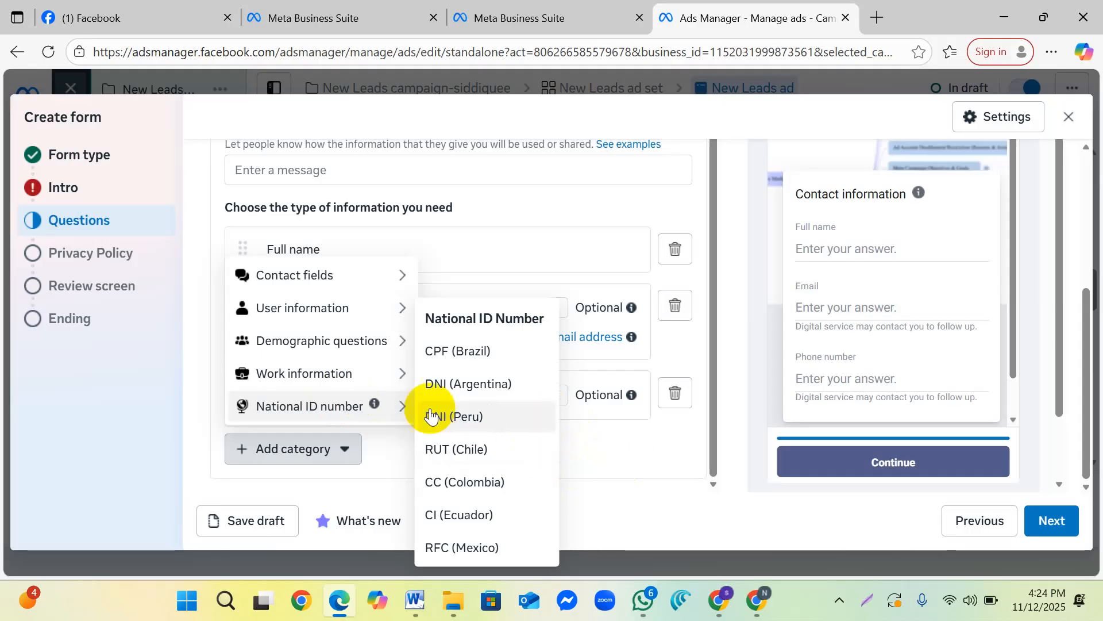
pyautogui.click(644, 494)
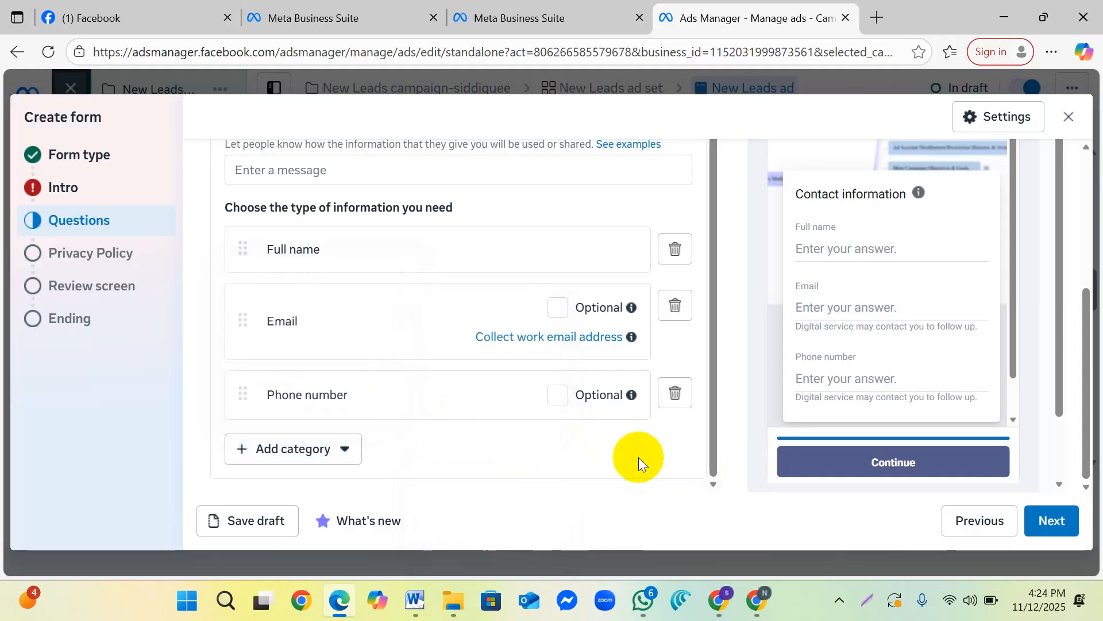
# Step: Advance to the Privacy Policy page and add a custom disclaimer titled "terms"
pyautogui.click(1053, 520)
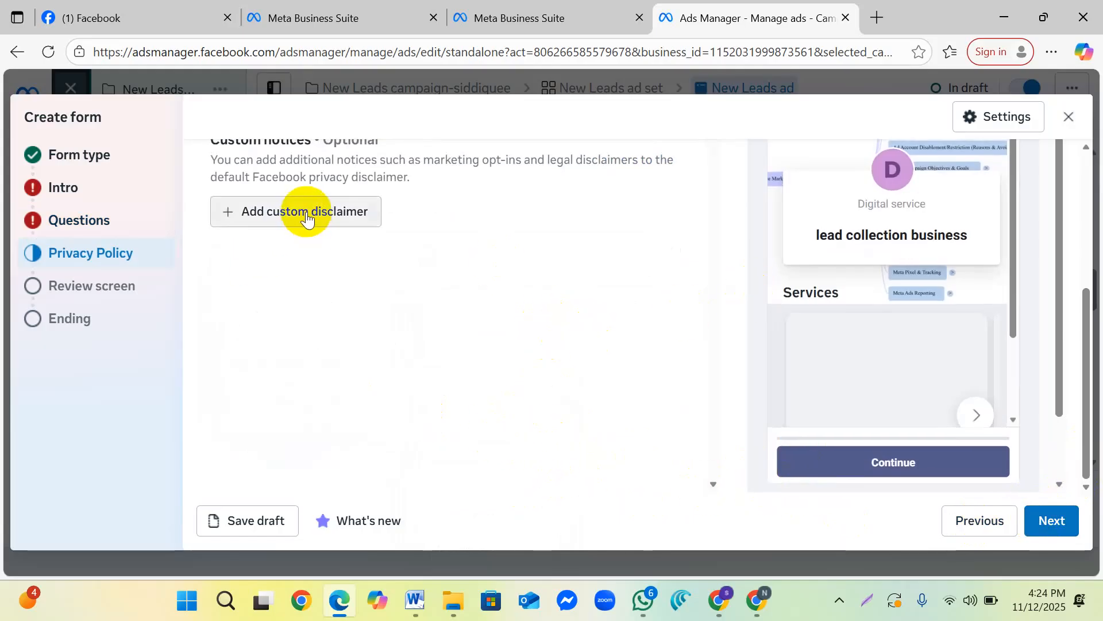
pyautogui.click(308, 218)
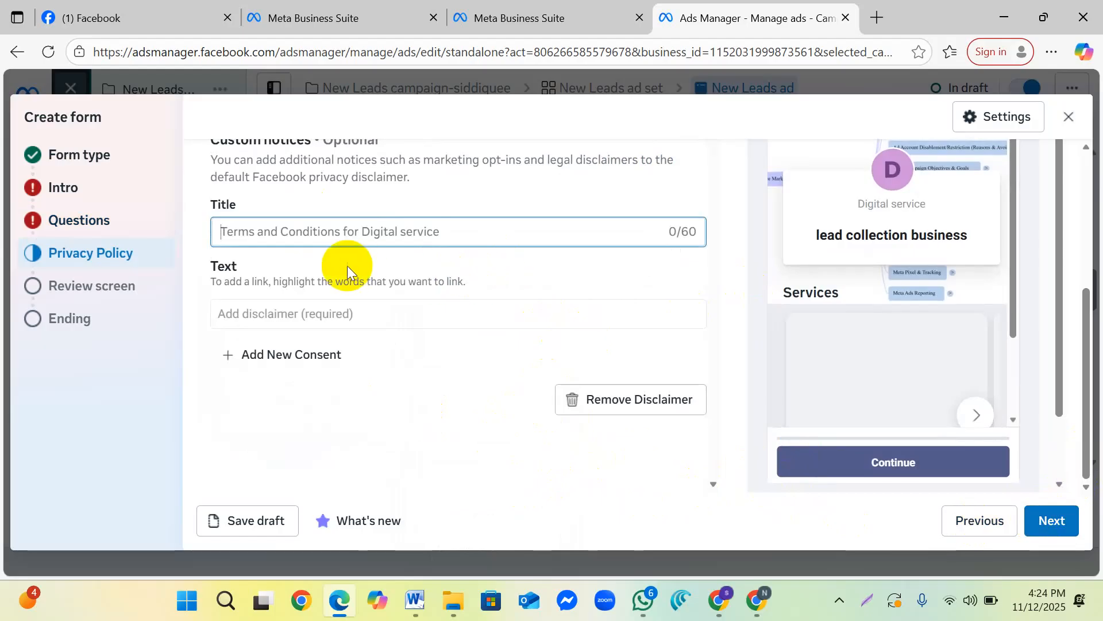
pyautogui.scroll(2, 411, 266)
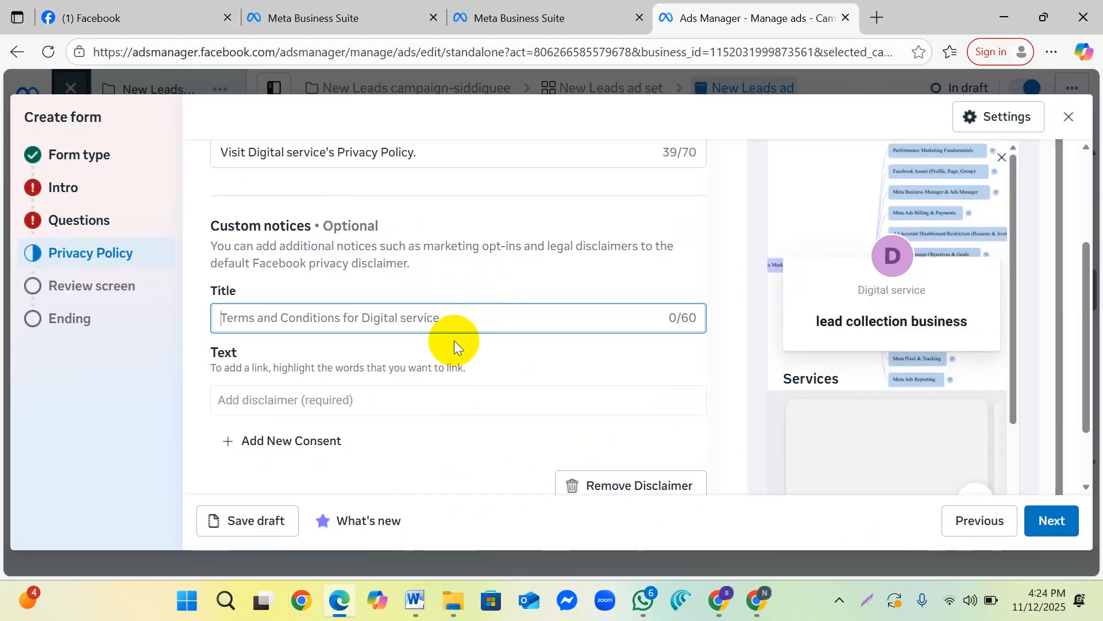
pyautogui.scroll(-1, 416, 330)
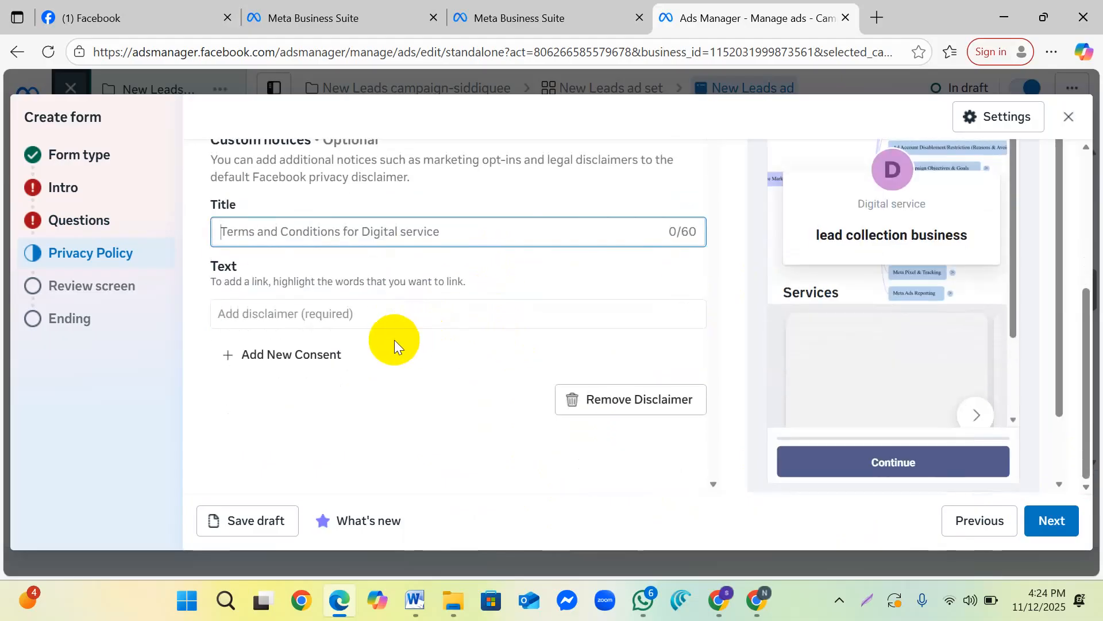
pyautogui.scroll(2, 404, 366)
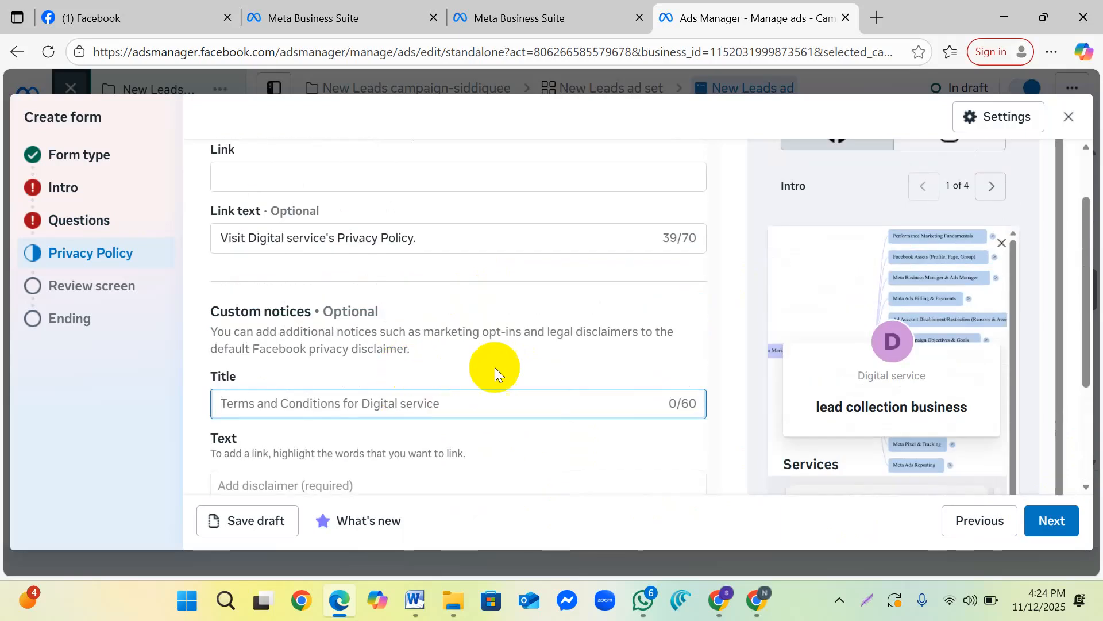
pyautogui.scroll(-1, 380, 331)
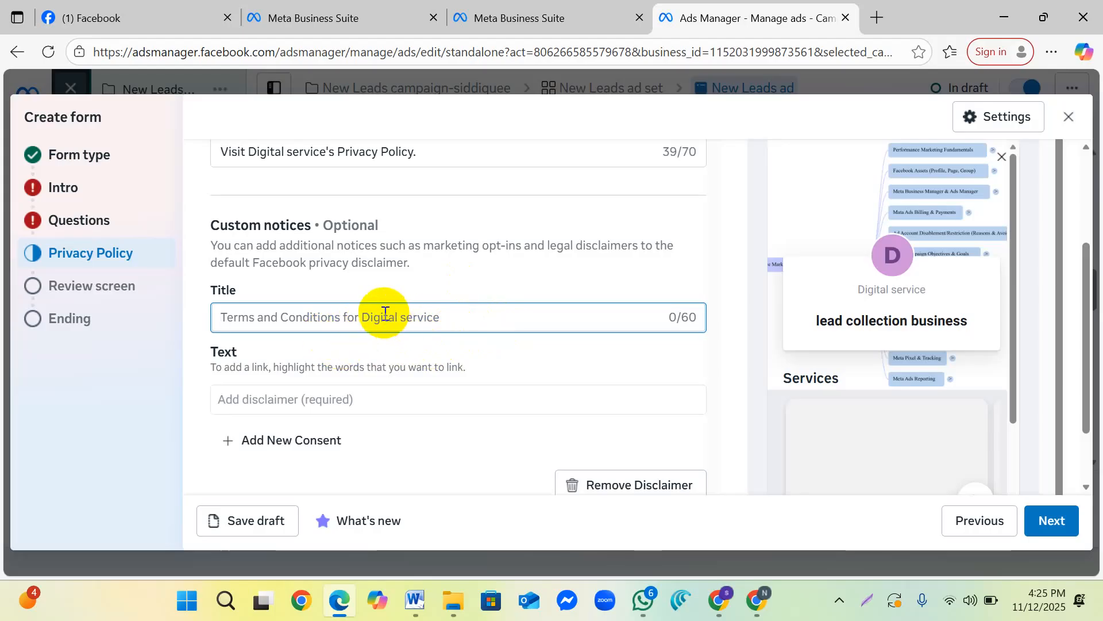
pyautogui.write('terms')
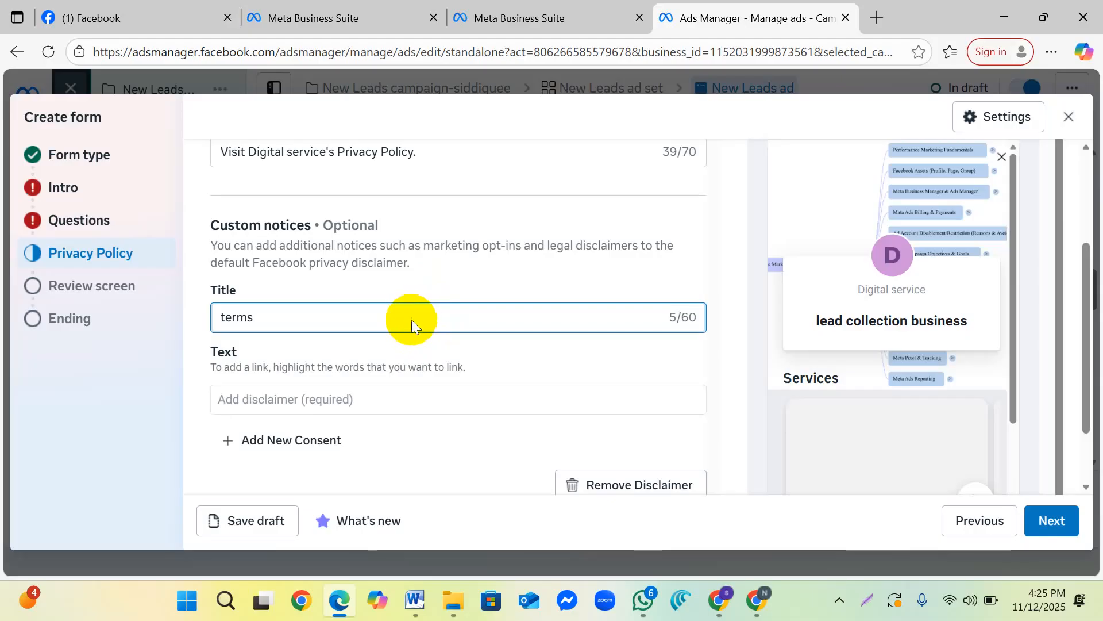
pyautogui.scroll(-2, 397, 347)
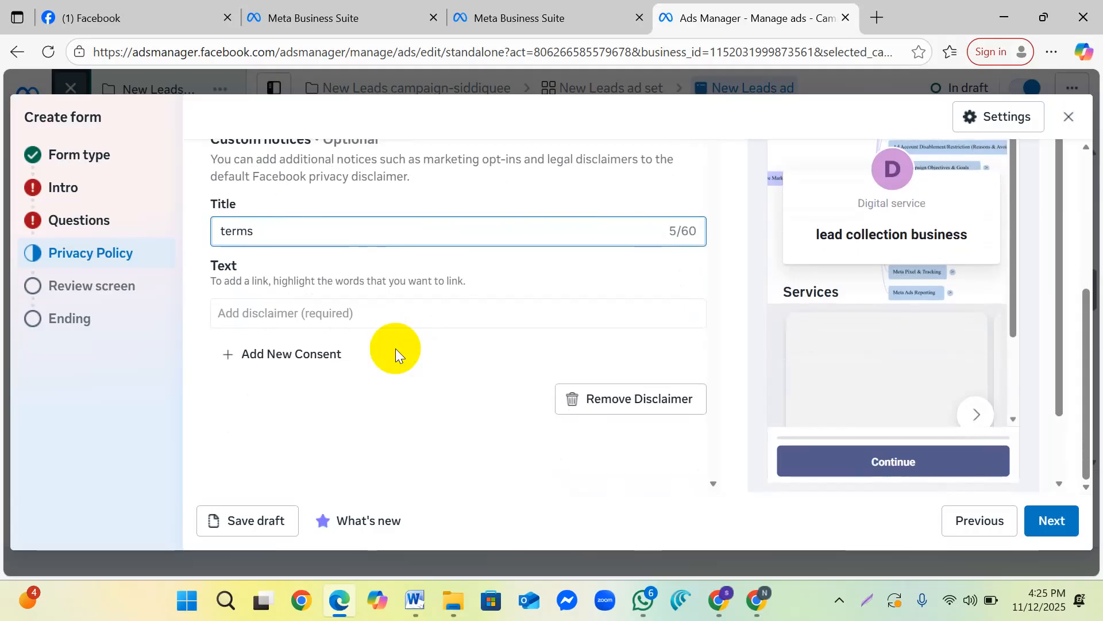
# Step: Advance to the form's Review screen page and look through its explanation and preview
pyautogui.click(1065, 521)
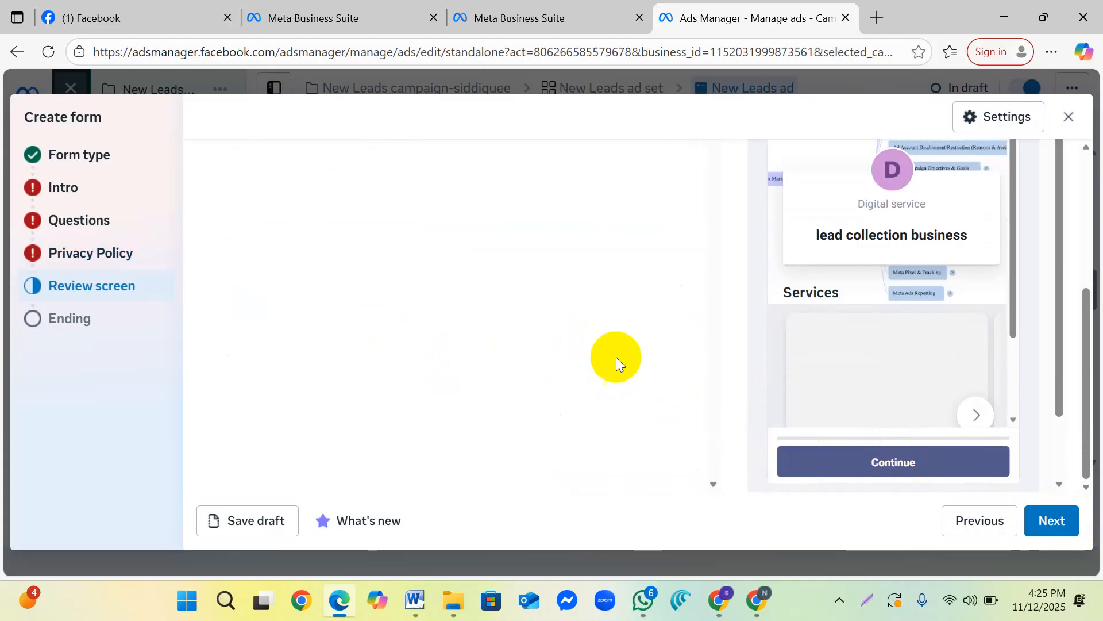
pyautogui.scroll(4, 463, 314)
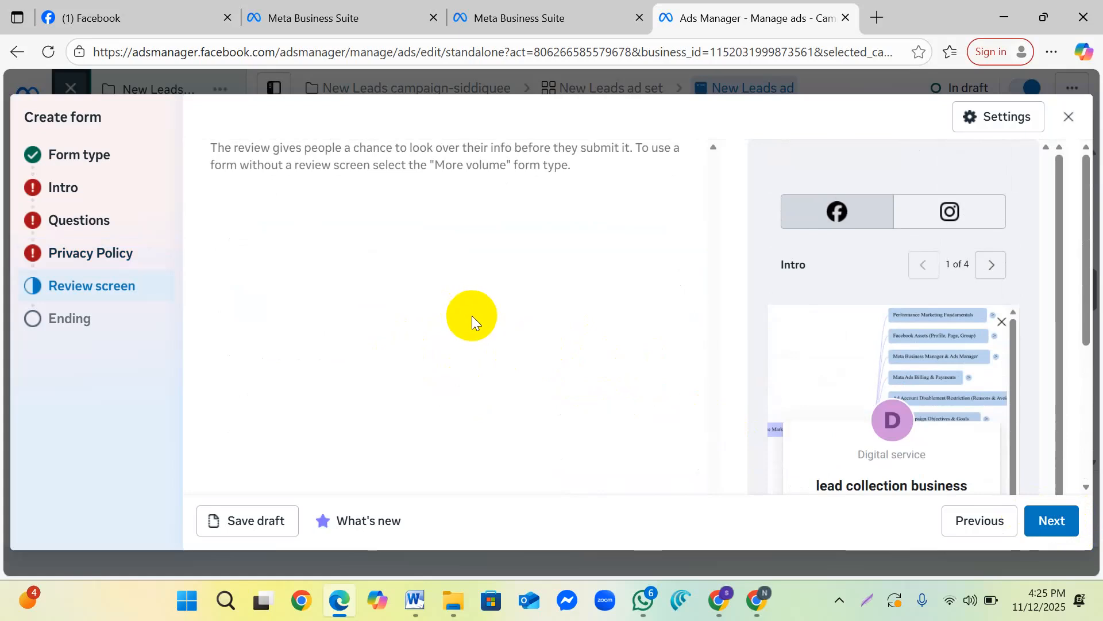
pyautogui.scroll(-4, 471, 315)
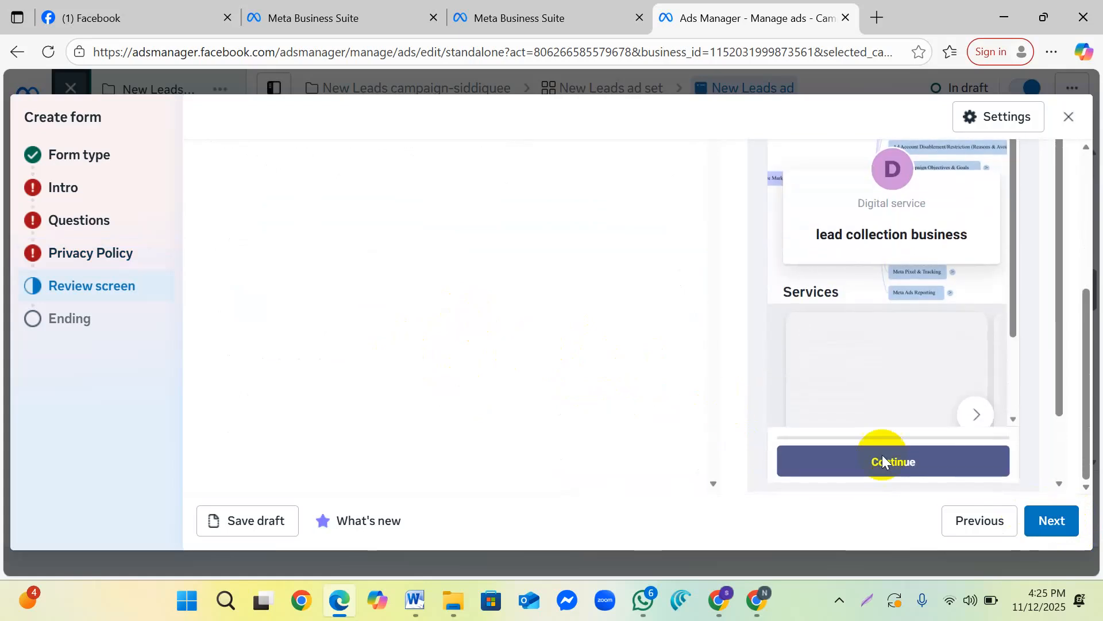
pyautogui.scroll(4, 478, 319)
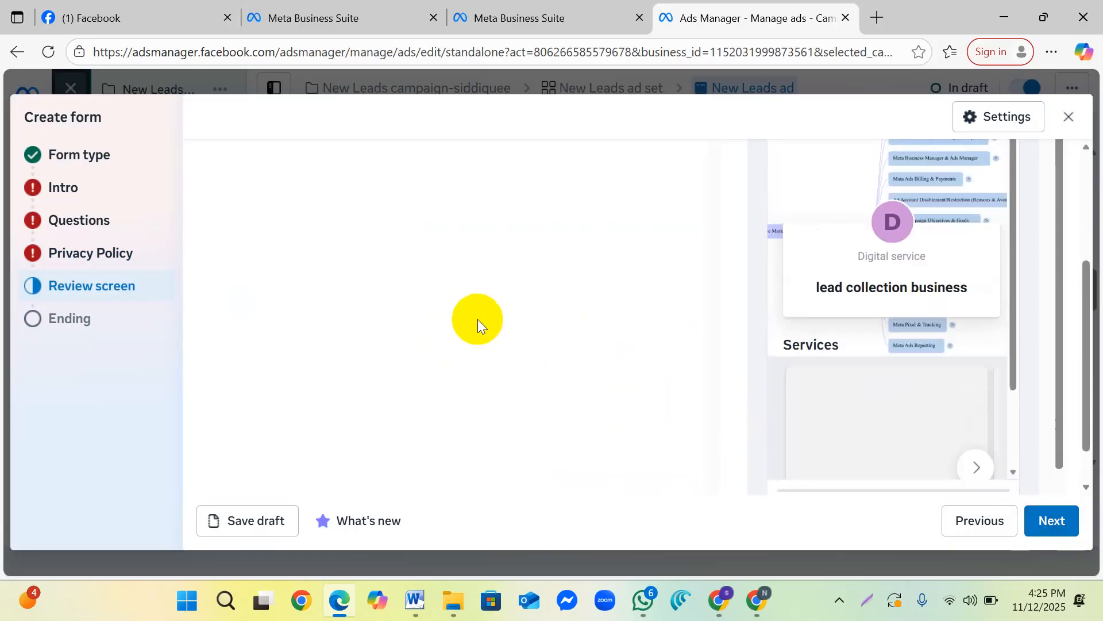
# Step: Advance to the form's Ending page and look through its additional action options
pyautogui.scroll(-4, 479, 319)
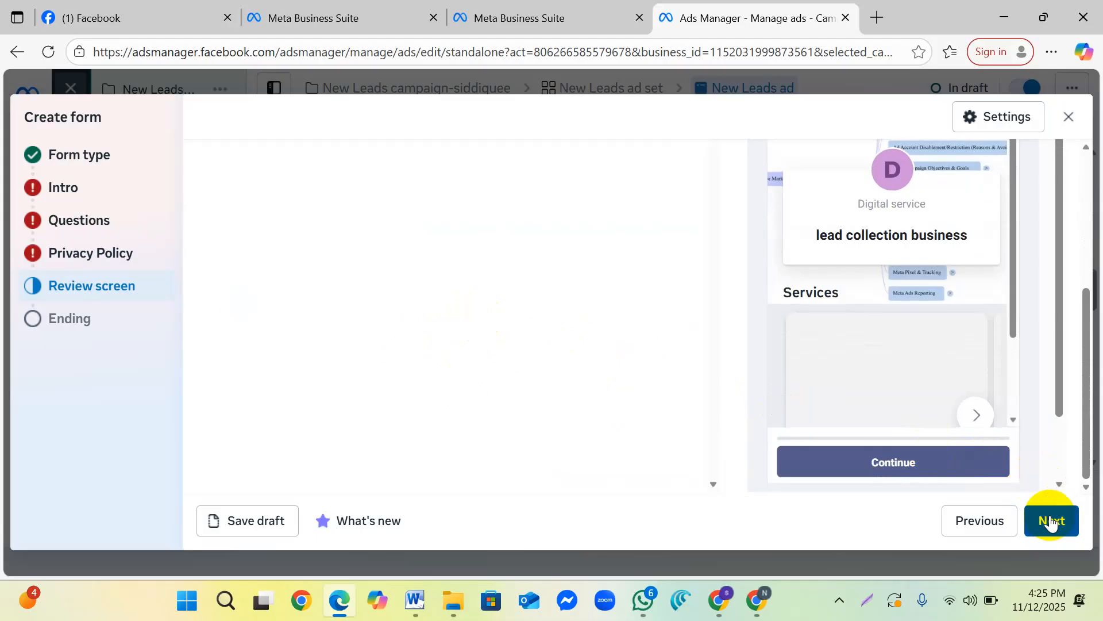
pyautogui.click(1051, 522)
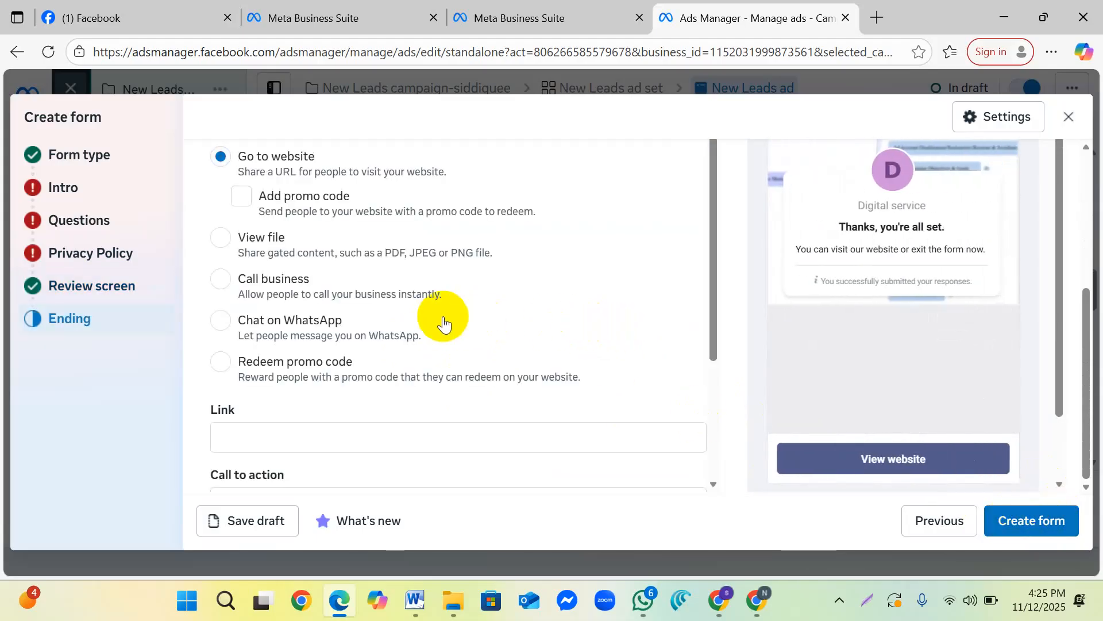
pyautogui.scroll(-1, 439, 321)
pyautogui.scroll(1, 443, 316)
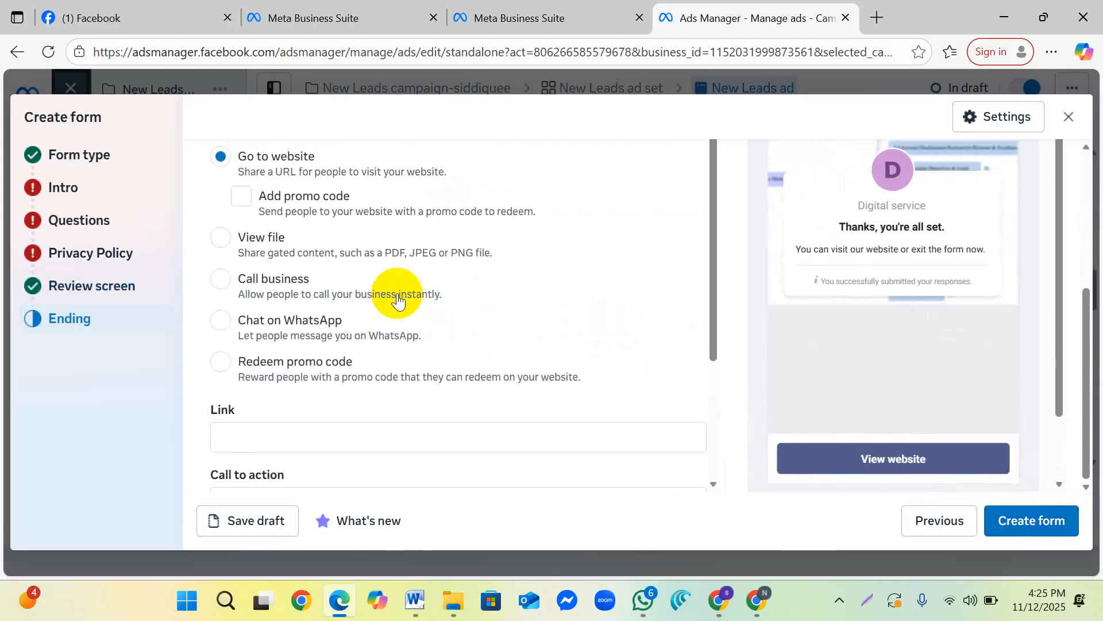
pyautogui.scroll(-2, 401, 299)
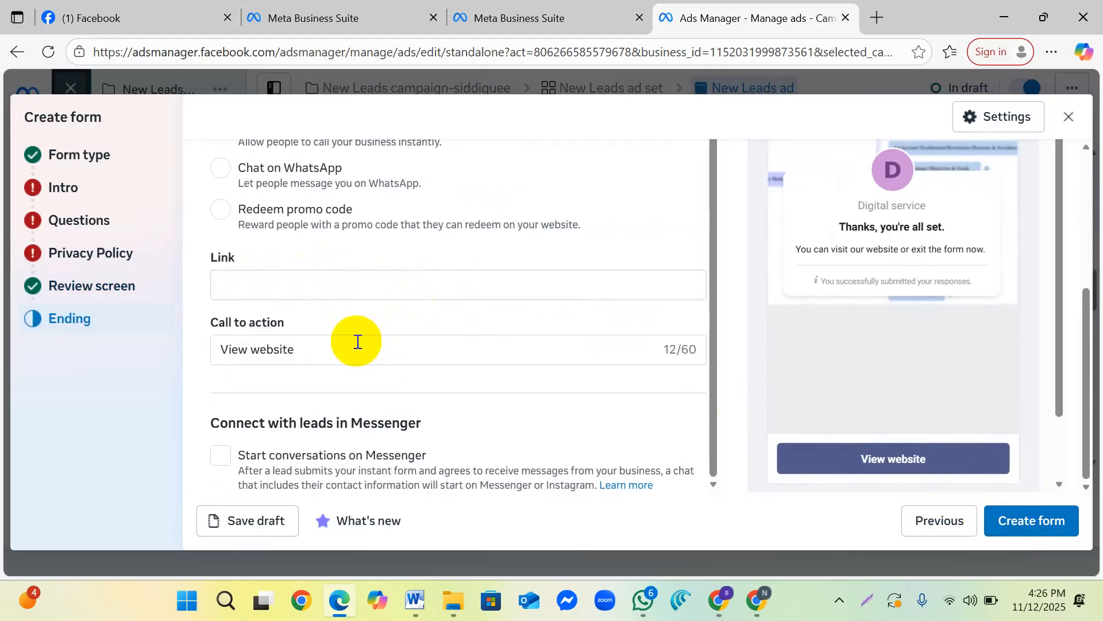
# Step: Replace the ending page's call to action text with "lean more"
pyautogui.click(329, 343)
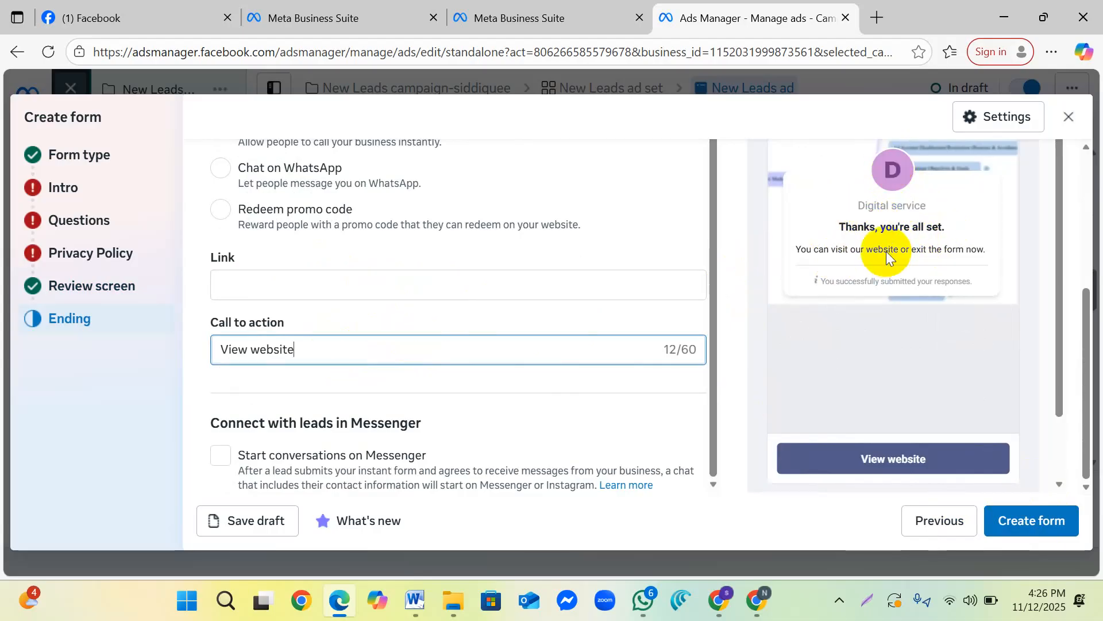
pyautogui.moveTo(844, 227); pyautogui.dragTo(959, 232)
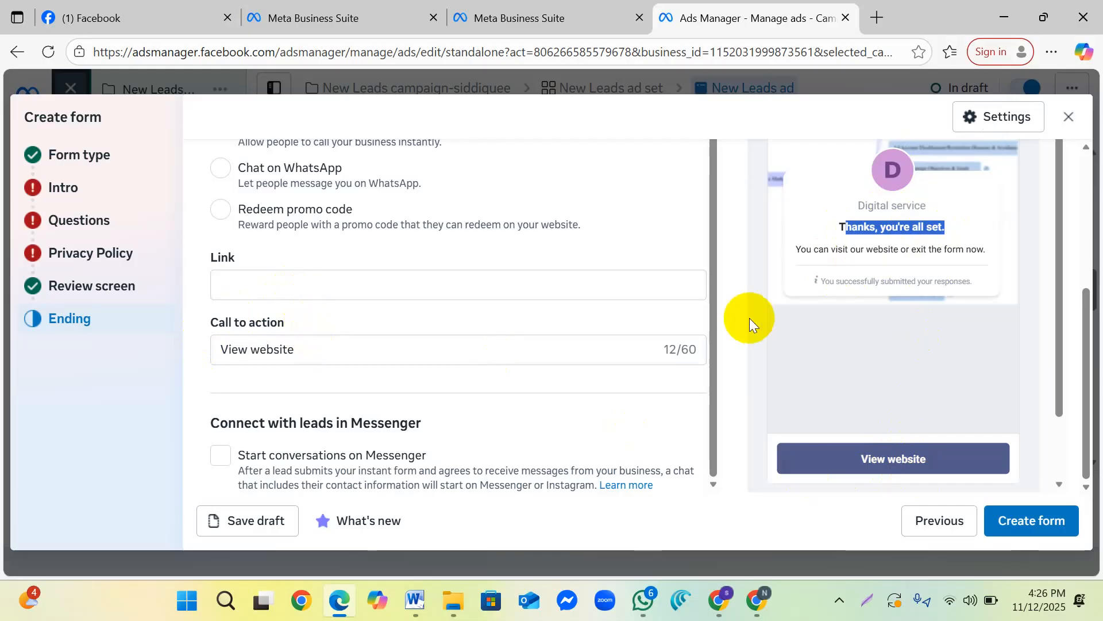
pyautogui.click(369, 345)
pyautogui.moveTo(370, 345); pyautogui.dragTo(124, 348)
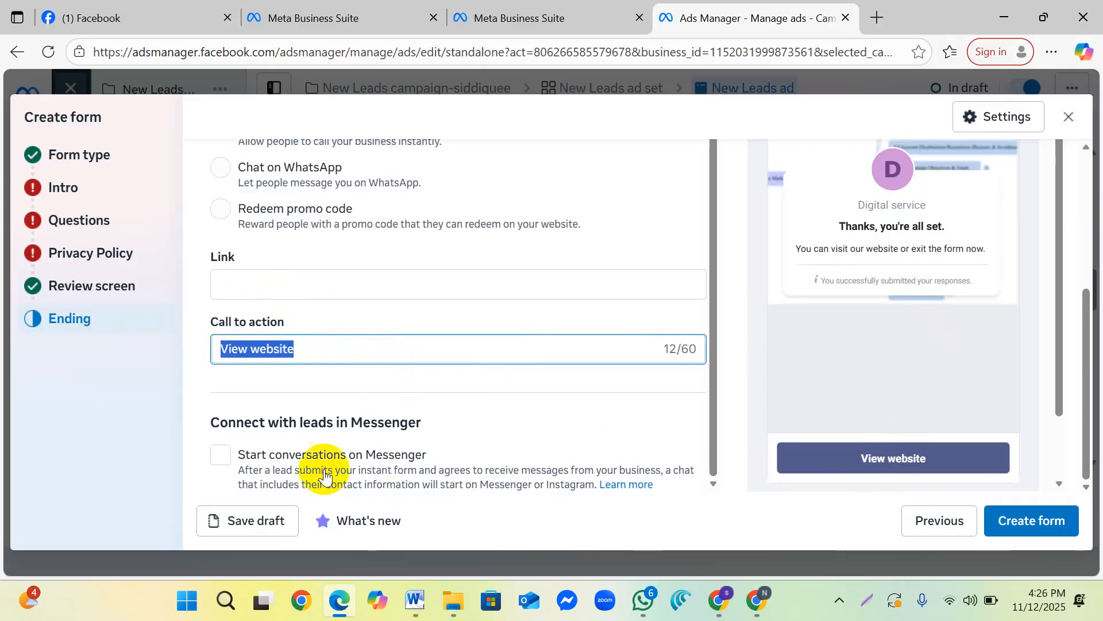
pyautogui.click(315, 349)
pyautogui.moveTo(331, 347); pyautogui.dragTo(199, 349)
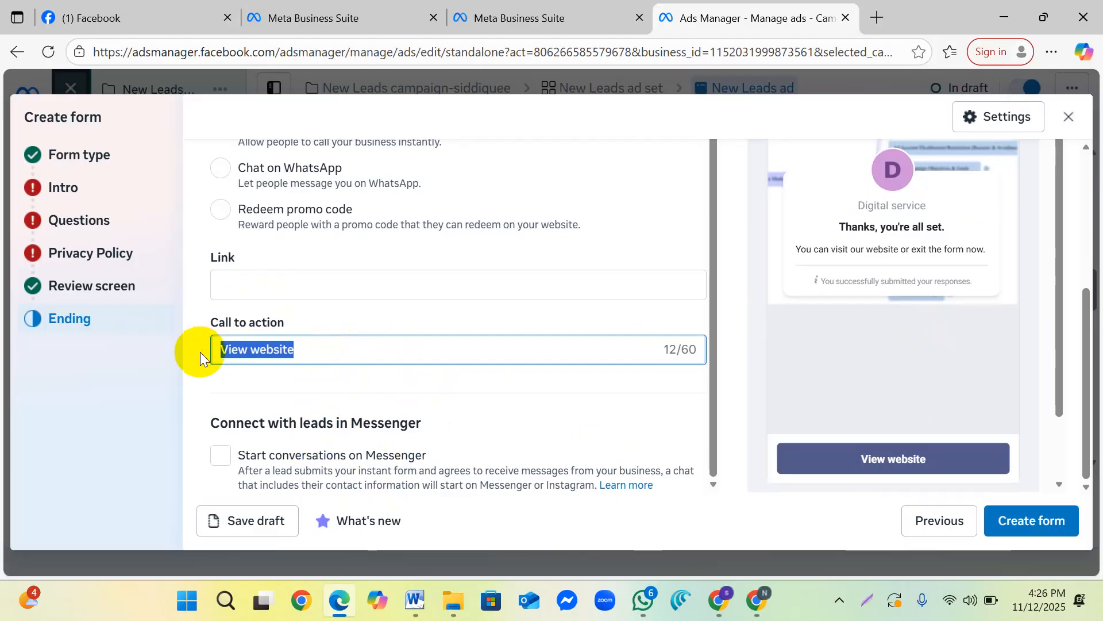
pyautogui.write('lean more')
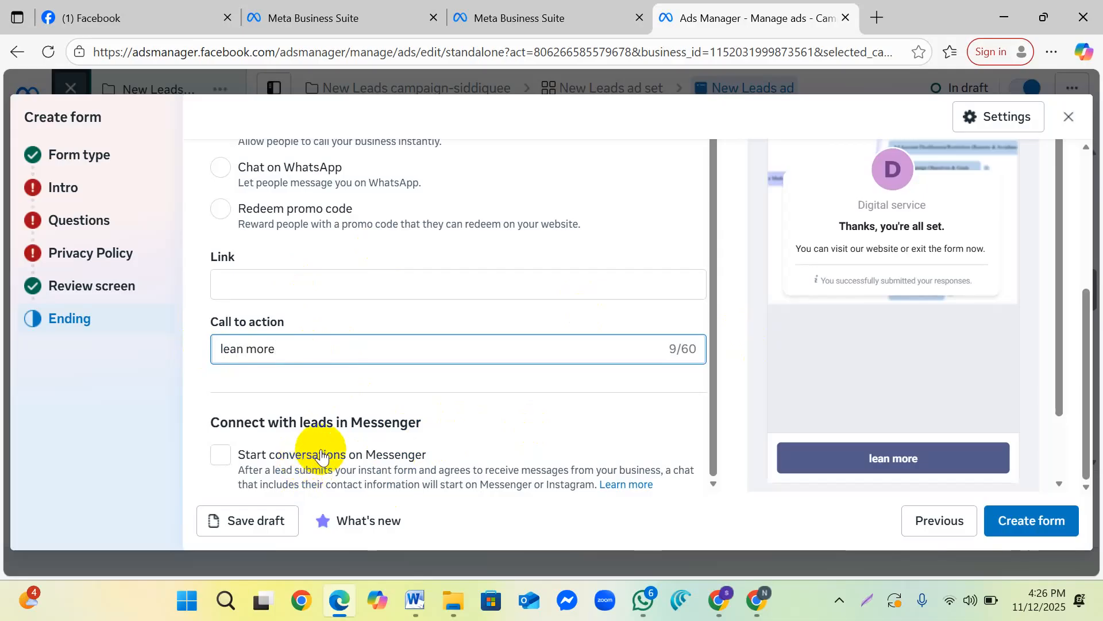
# Step: Enable Start conversations on Messenger for the form's leads and try to create the form
pyautogui.click(221, 456)
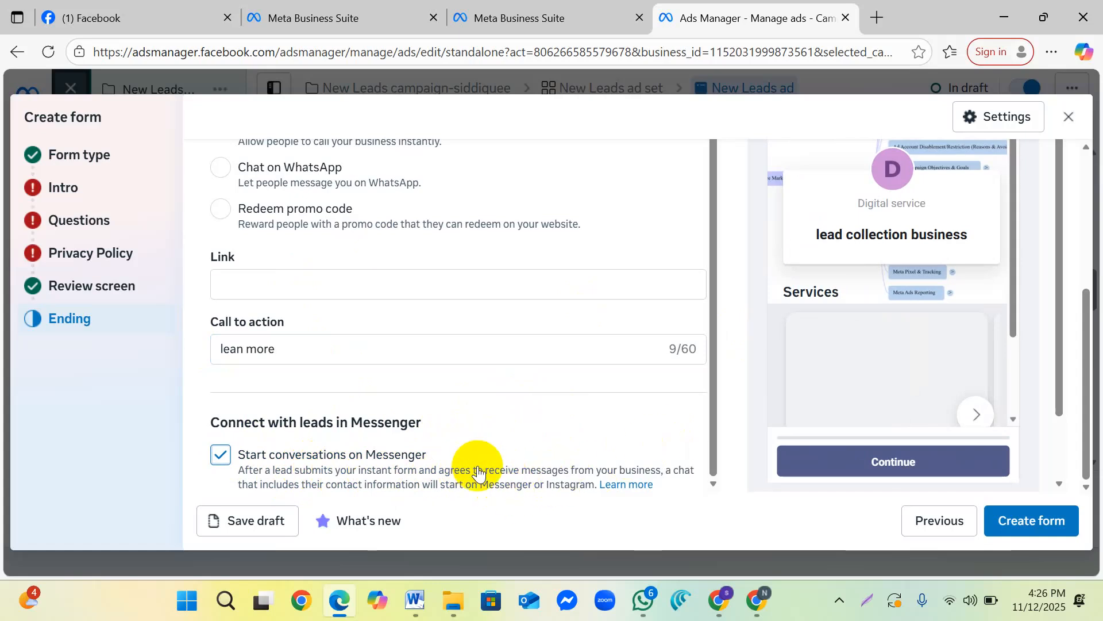
pyautogui.click(1026, 522)
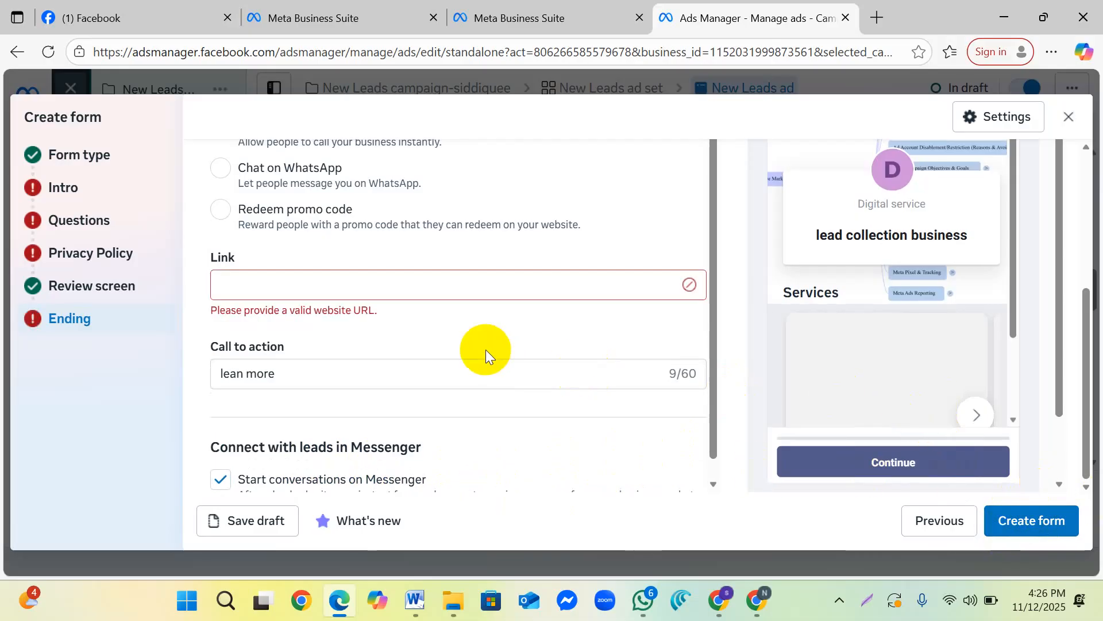
pyautogui.click(274, 282)
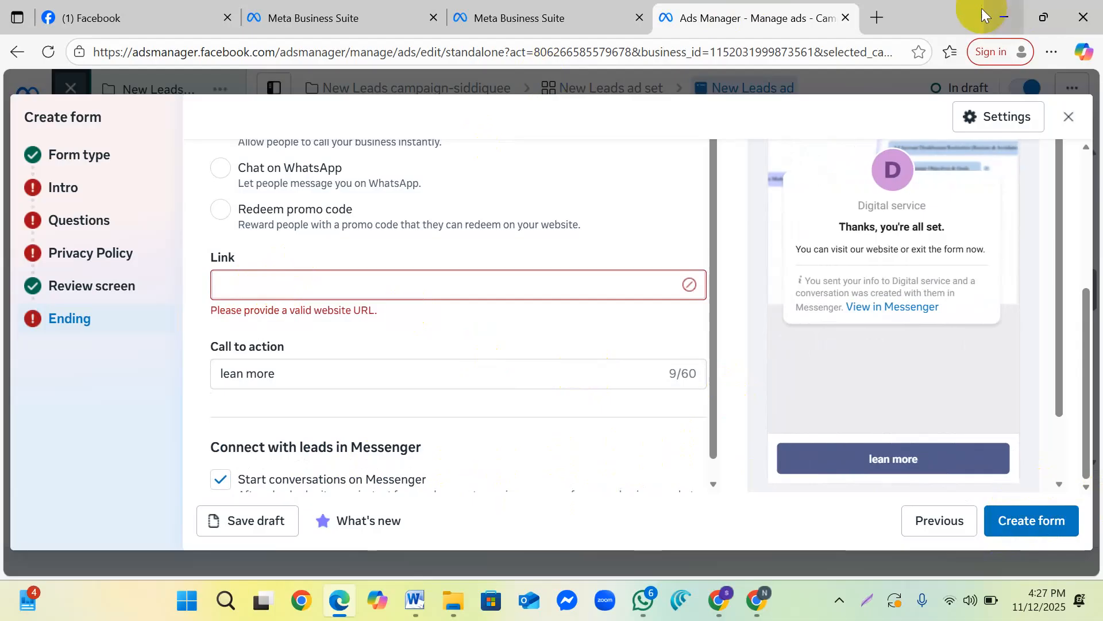
# Step: Search the web for "hatil furniture" in a new browser tab and open the HATIL Furniture website
pyautogui.click(881, 15)
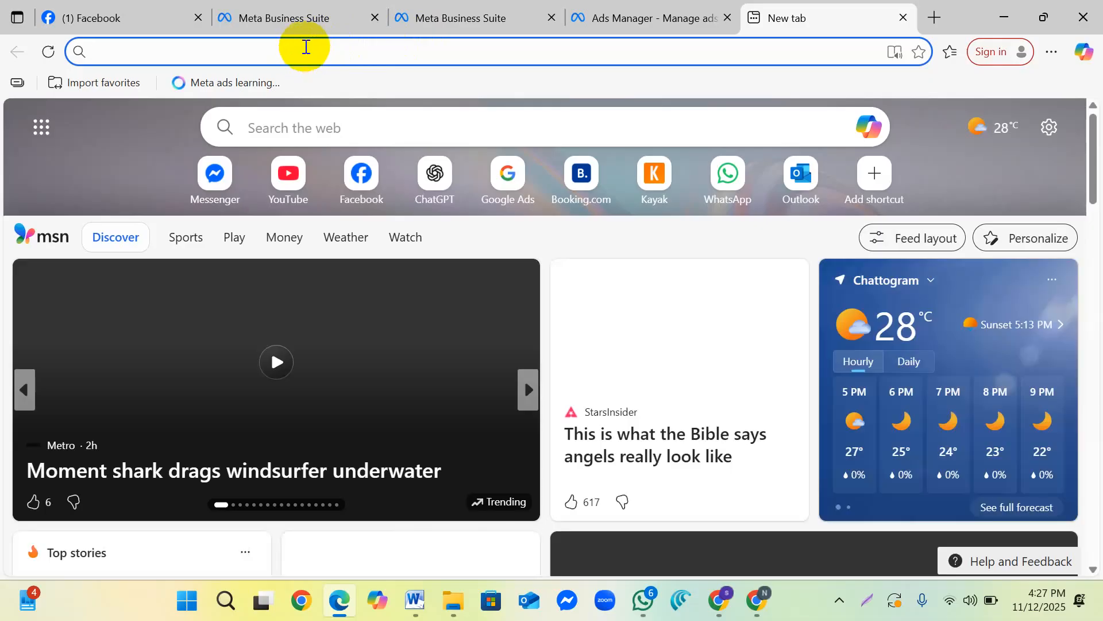
pyautogui.write('h')
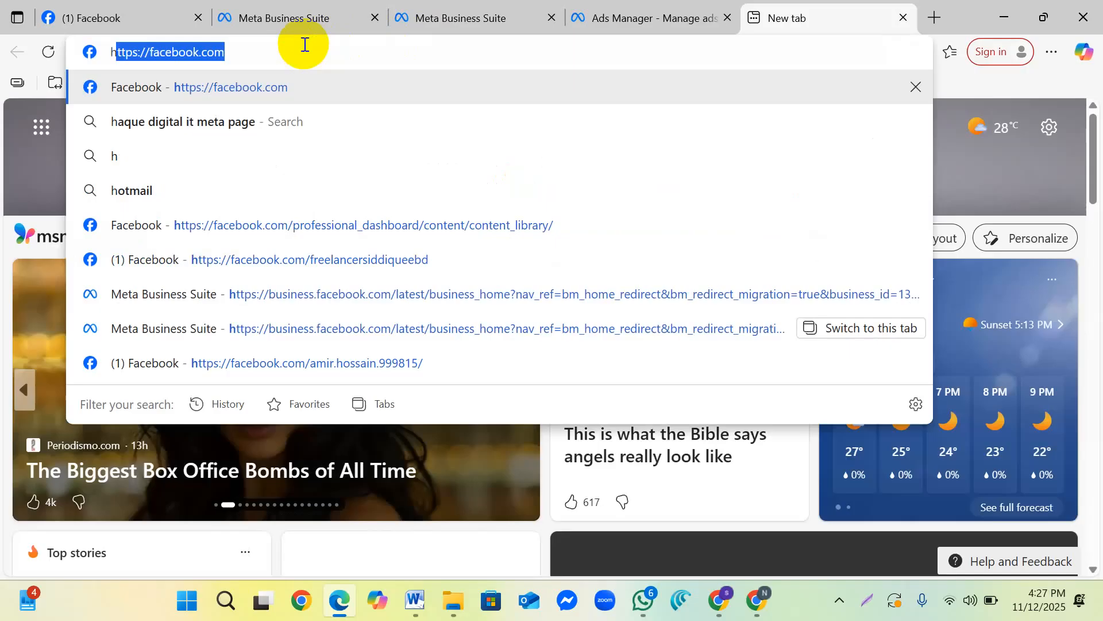
pyautogui.write('atil')
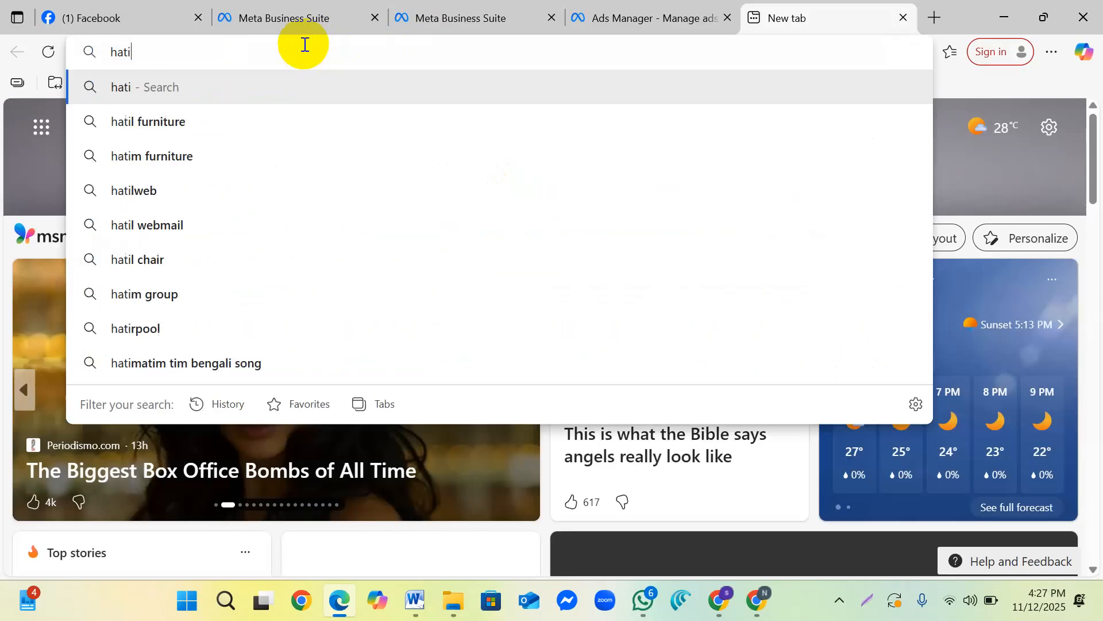
pyautogui.click(138, 121)
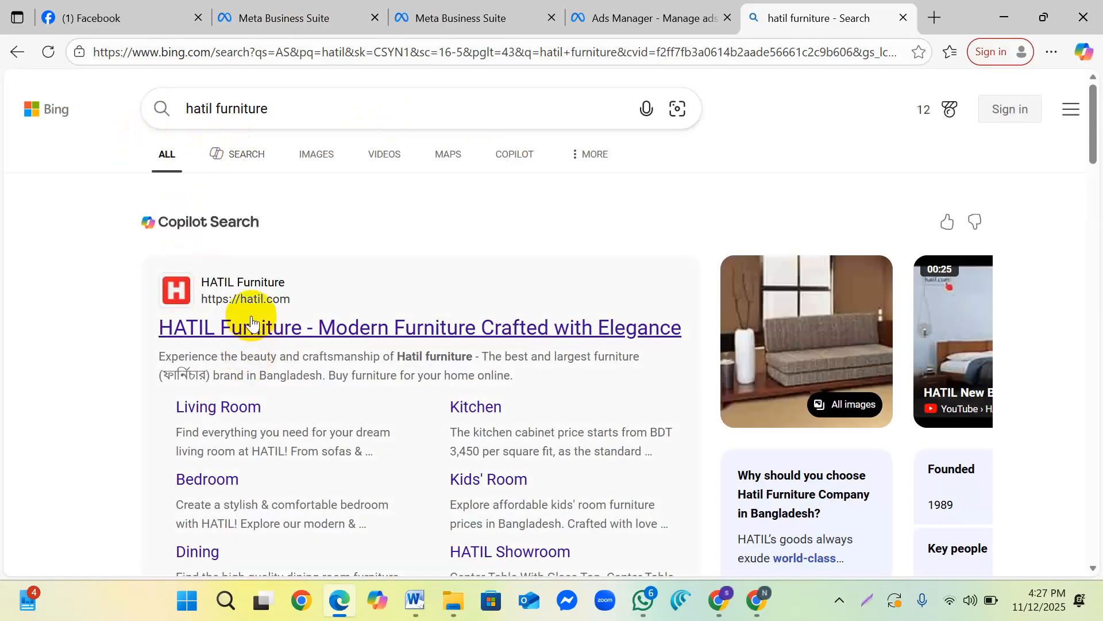
pyautogui.click(281, 280)
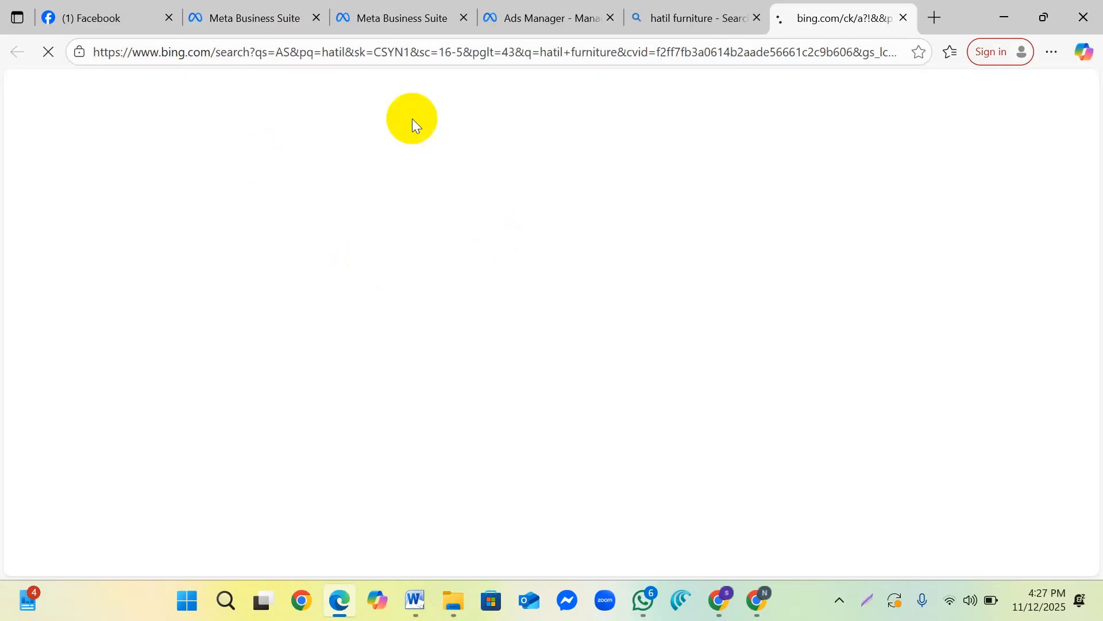
pyautogui.moveTo(185, 52); pyautogui.dragTo(57, 47)
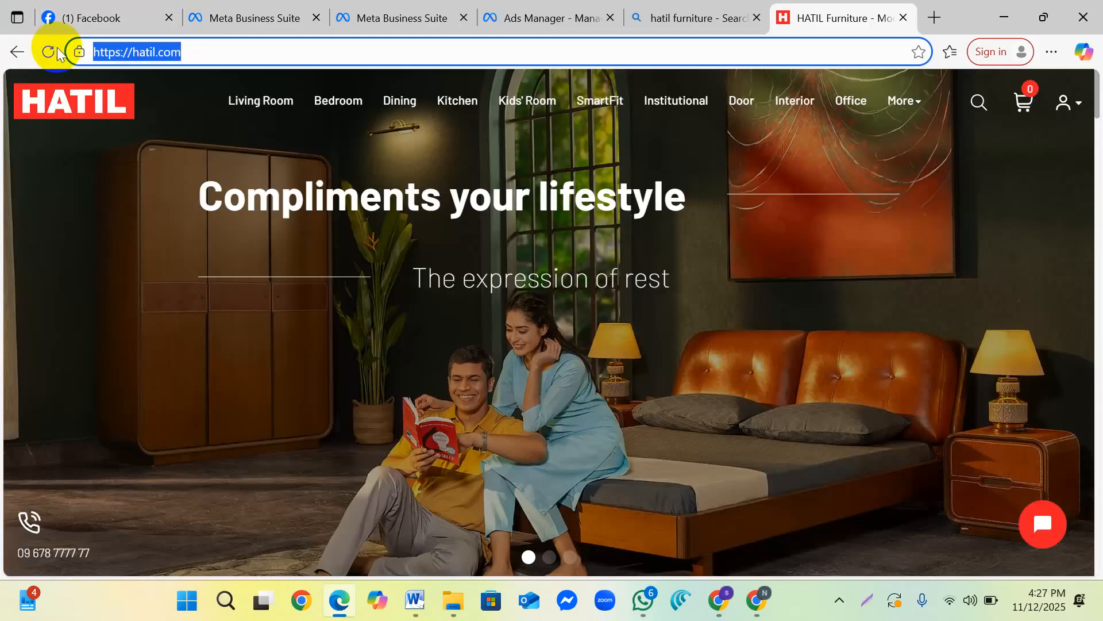
pyautogui.rightClick(127, 48)
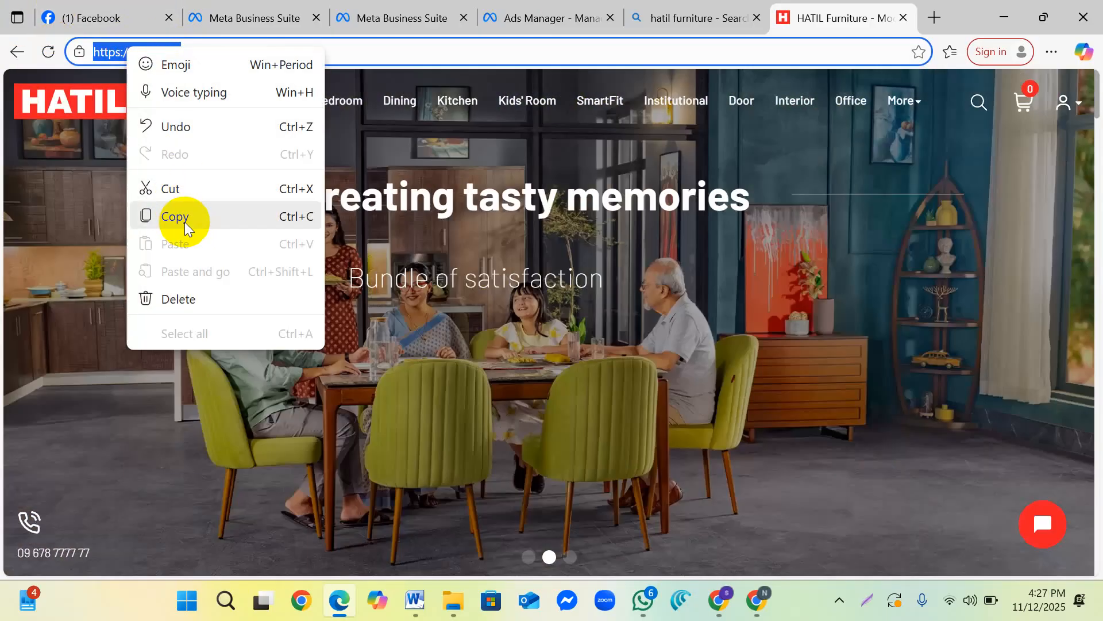
pyautogui.click(185, 222)
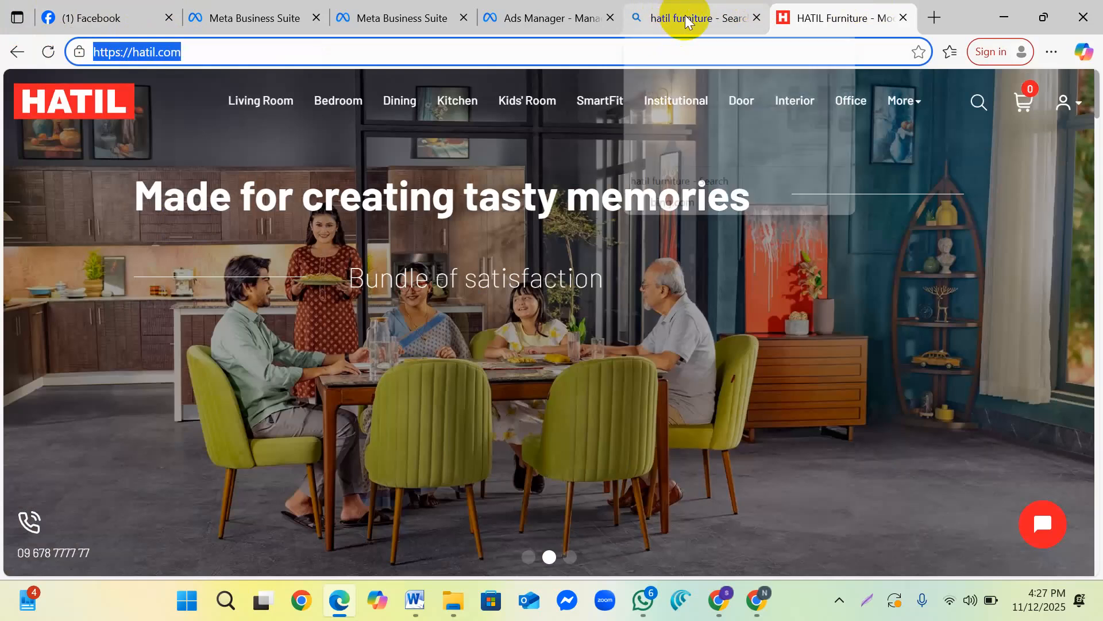
pyautogui.click(254, 29)
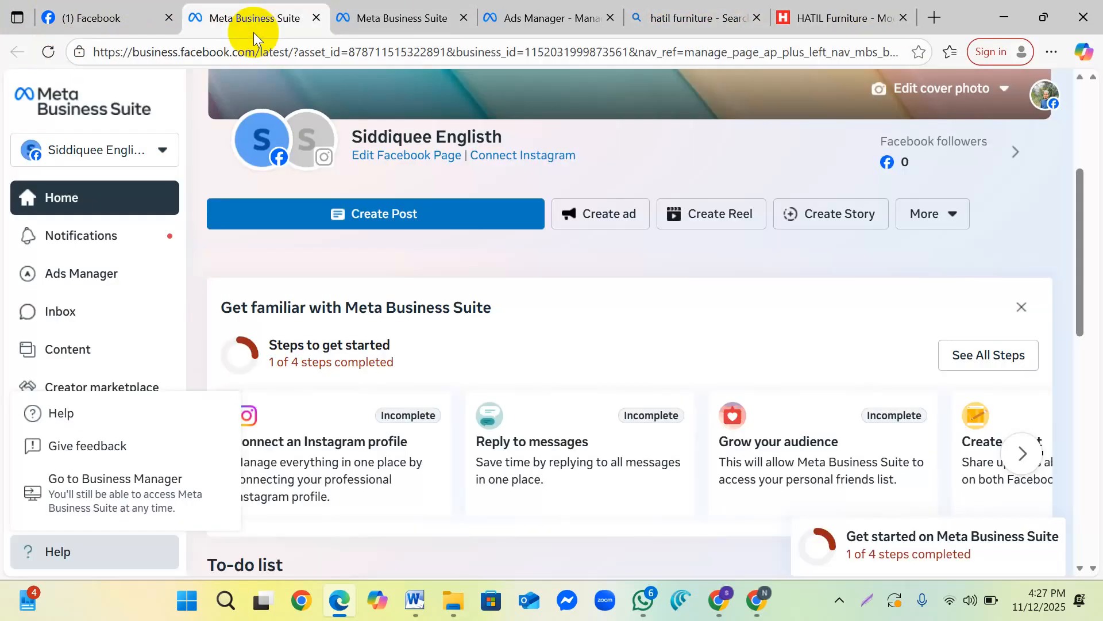
pyautogui.click(381, 17)
pyautogui.click(522, 20)
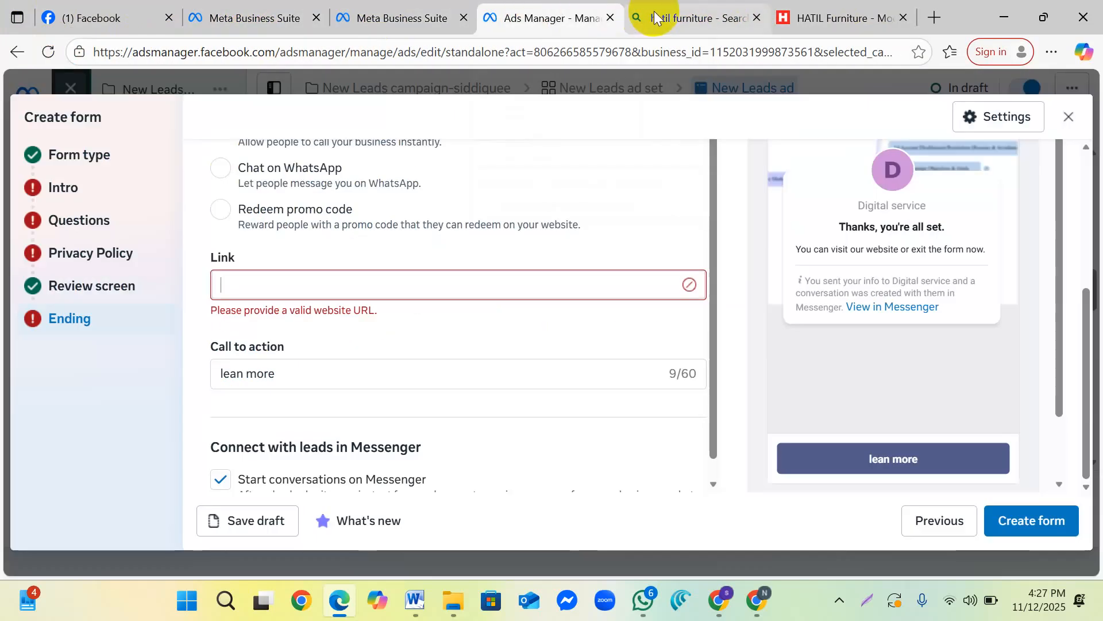
pyautogui.rightClick(223, 275)
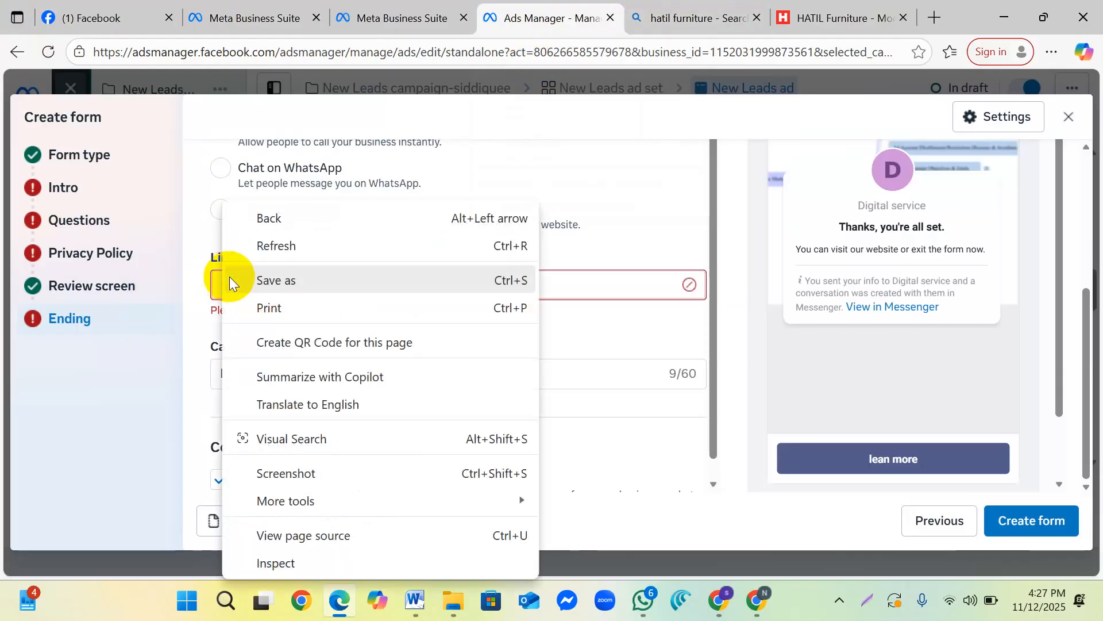
pyautogui.click(556, 275)
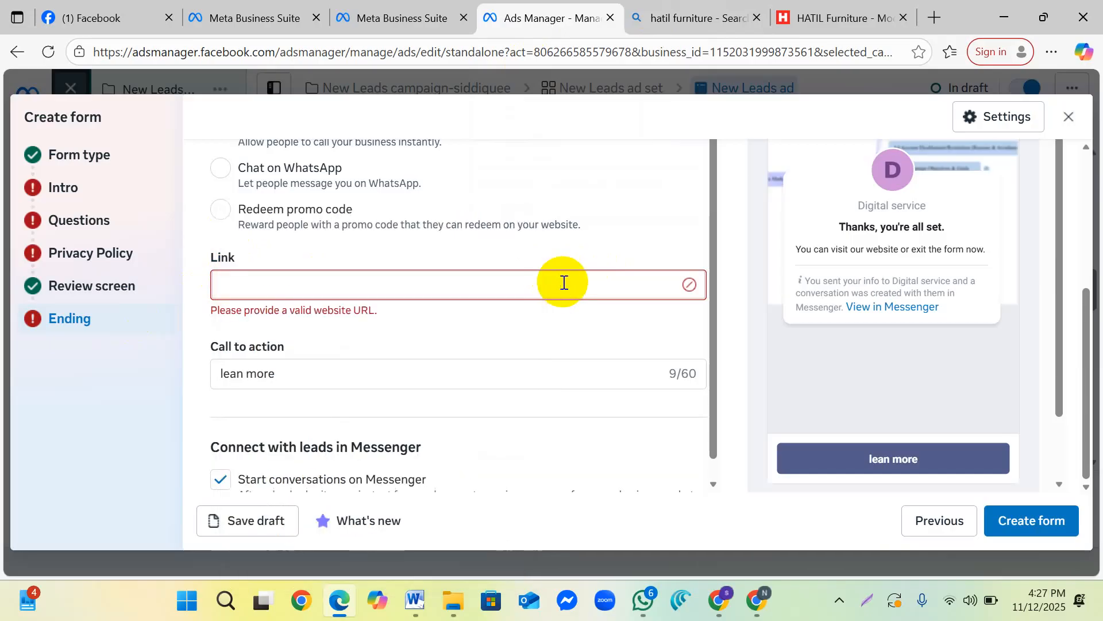
pyautogui.hotkey('ctrl', 'v')
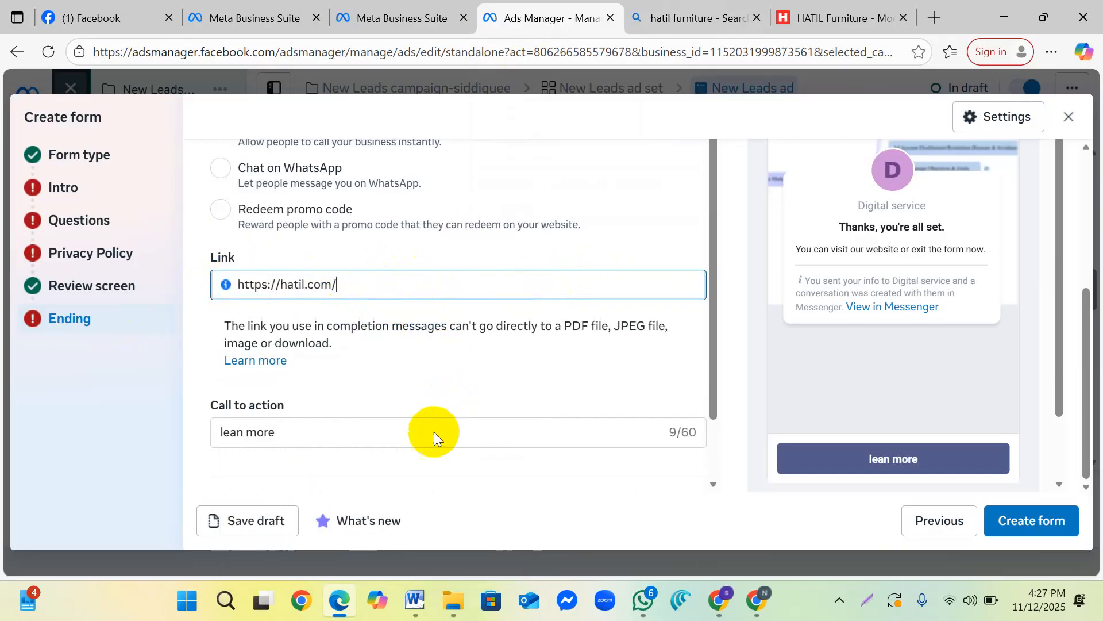
# Step: Save the lead form as a draft and try to create it with the new ending link
pyautogui.scroll(-1, 442, 443)
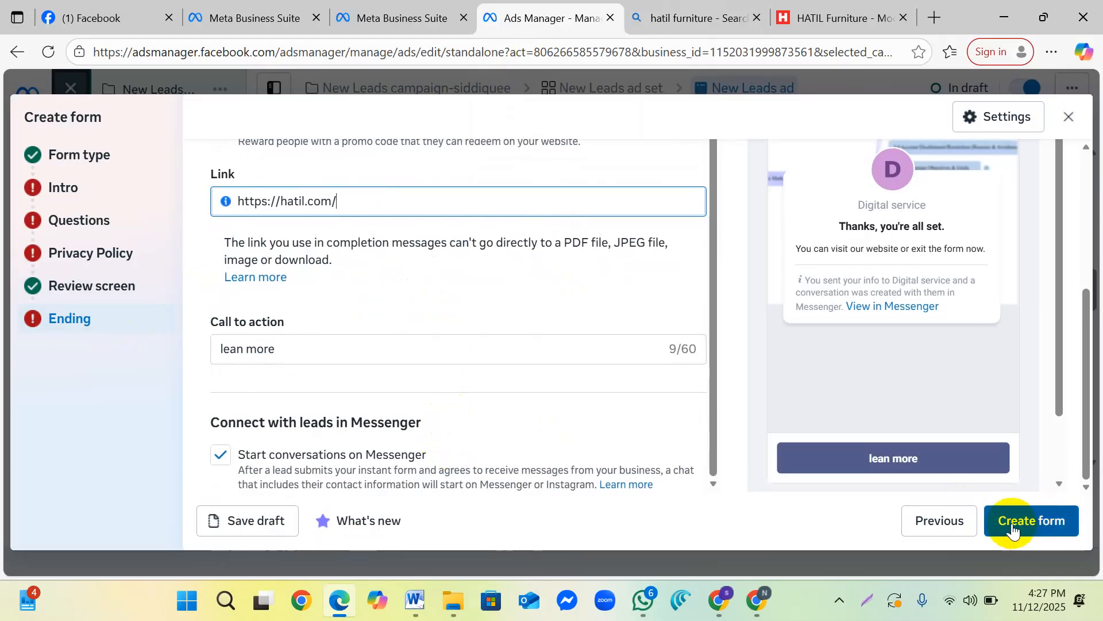
pyautogui.click(984, 521)
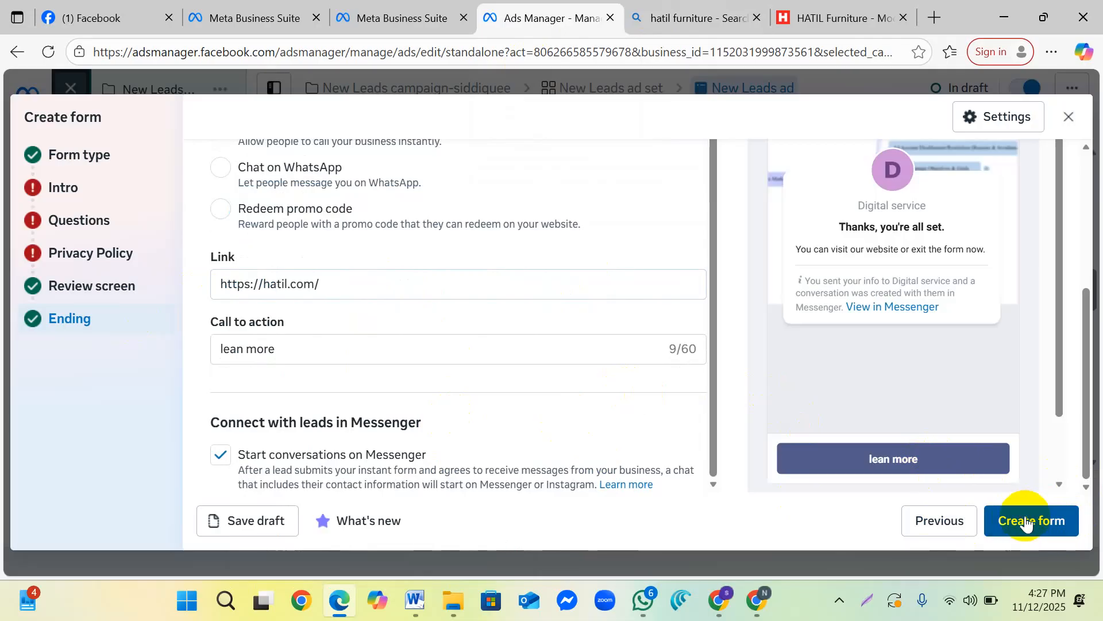
pyautogui.scroll(3, 594, 349)
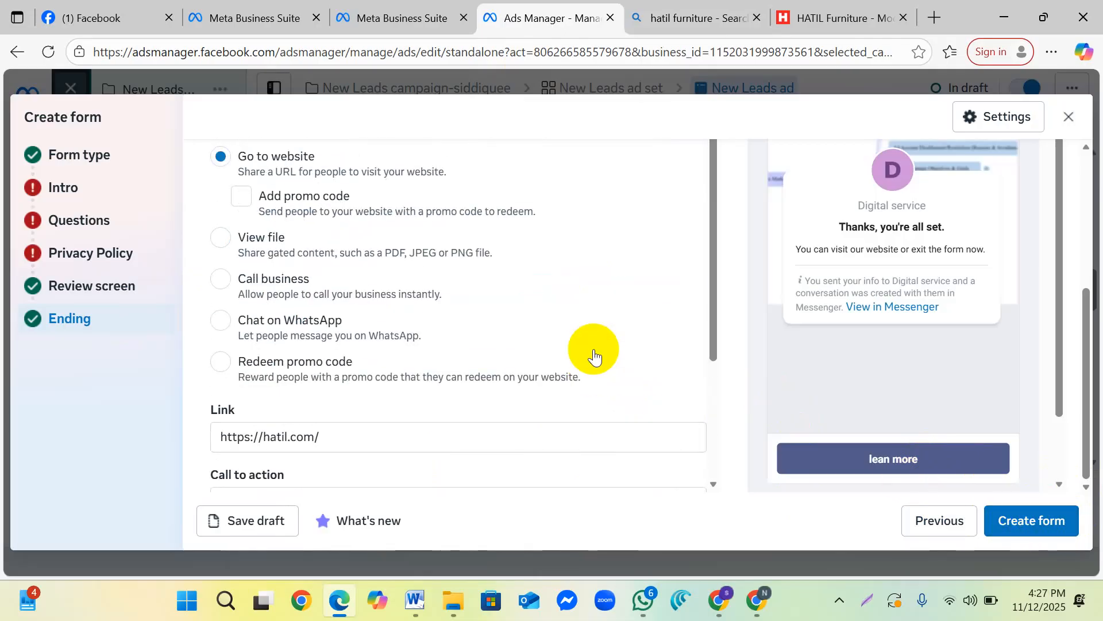
pyautogui.scroll(-3, 632, 348)
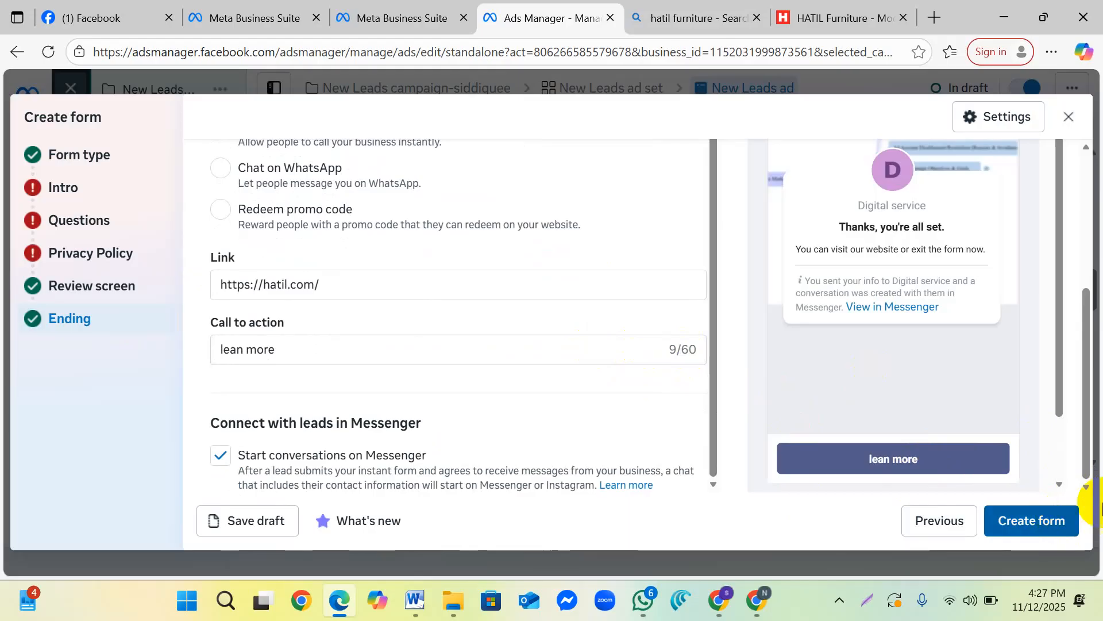
pyautogui.click(238, 521)
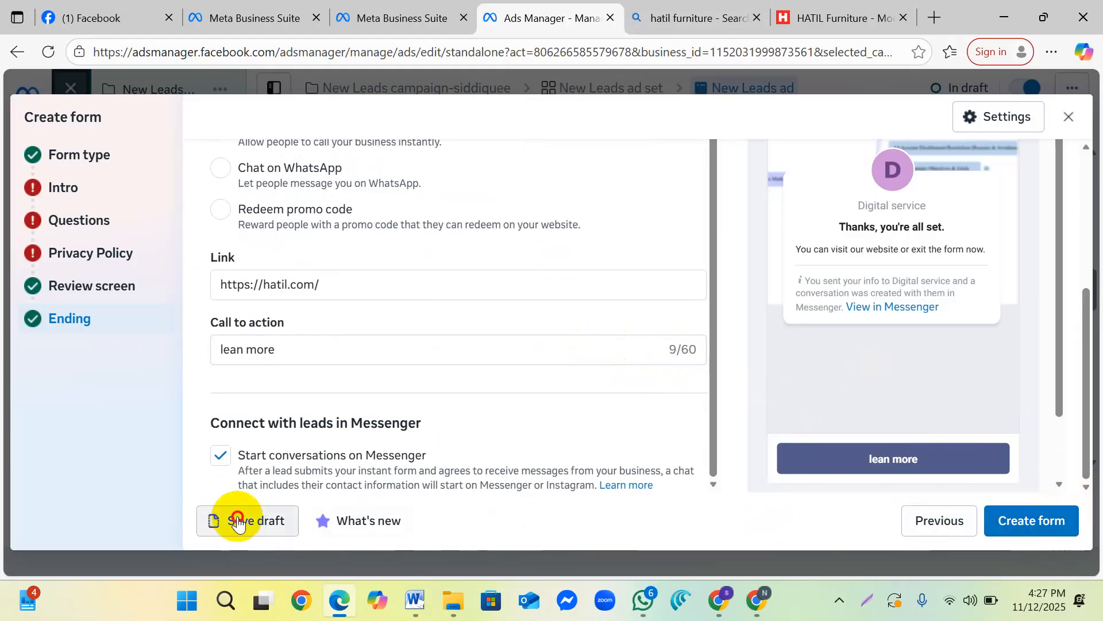
pyautogui.click(1028, 524)
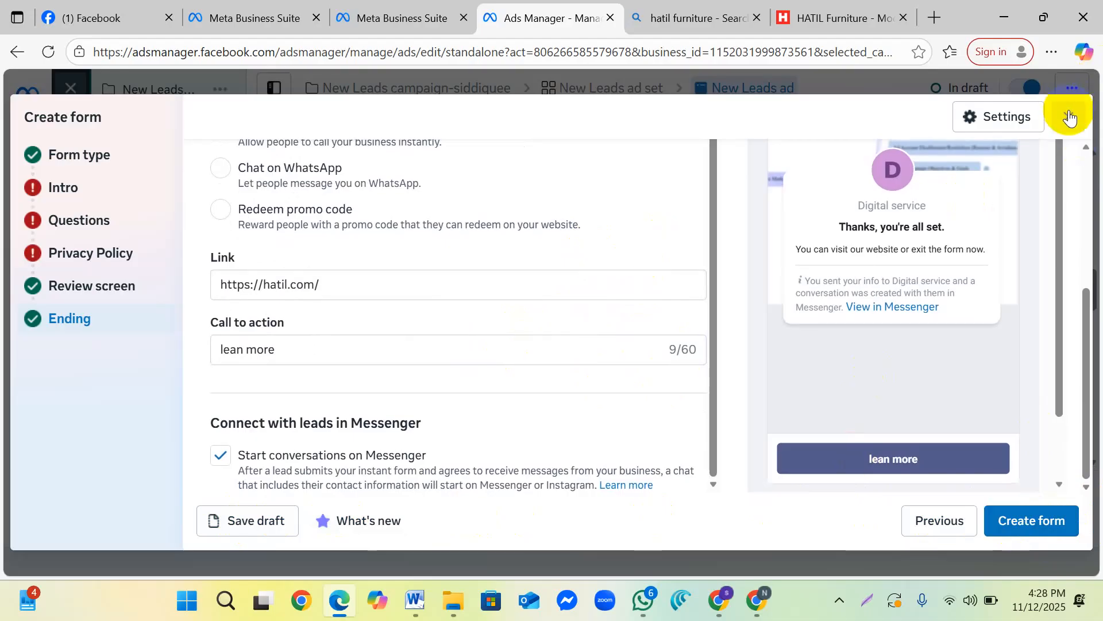
# Step: Close the lead form, keeping its draft, and return to the ad's Destination section with the instant form settings
pyautogui.scroll(-1, 965, 397)
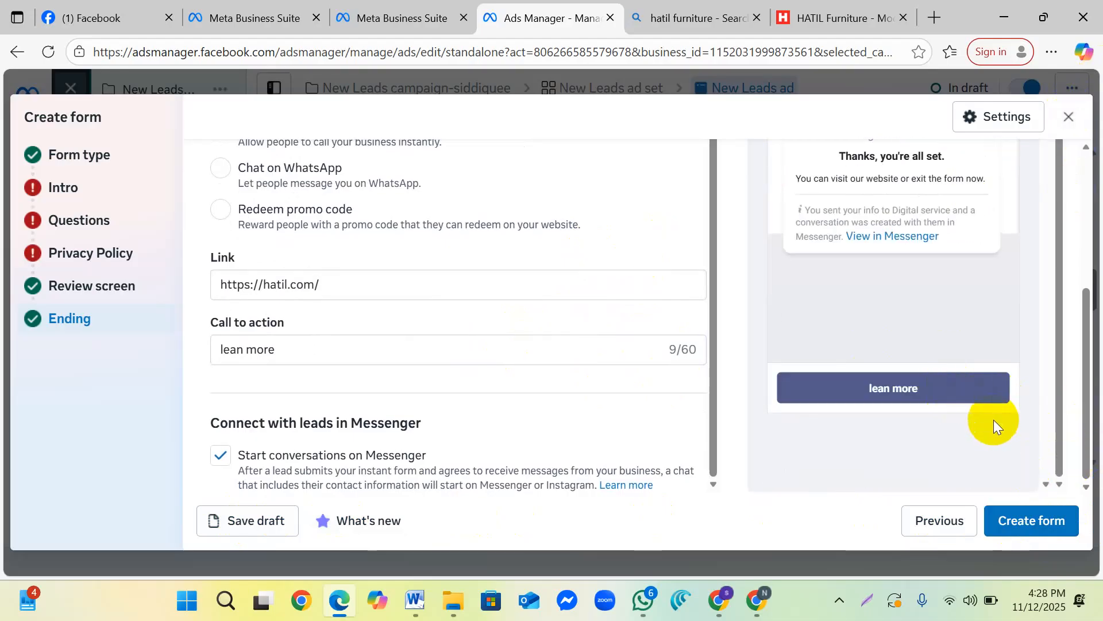
pyautogui.click(1068, 118)
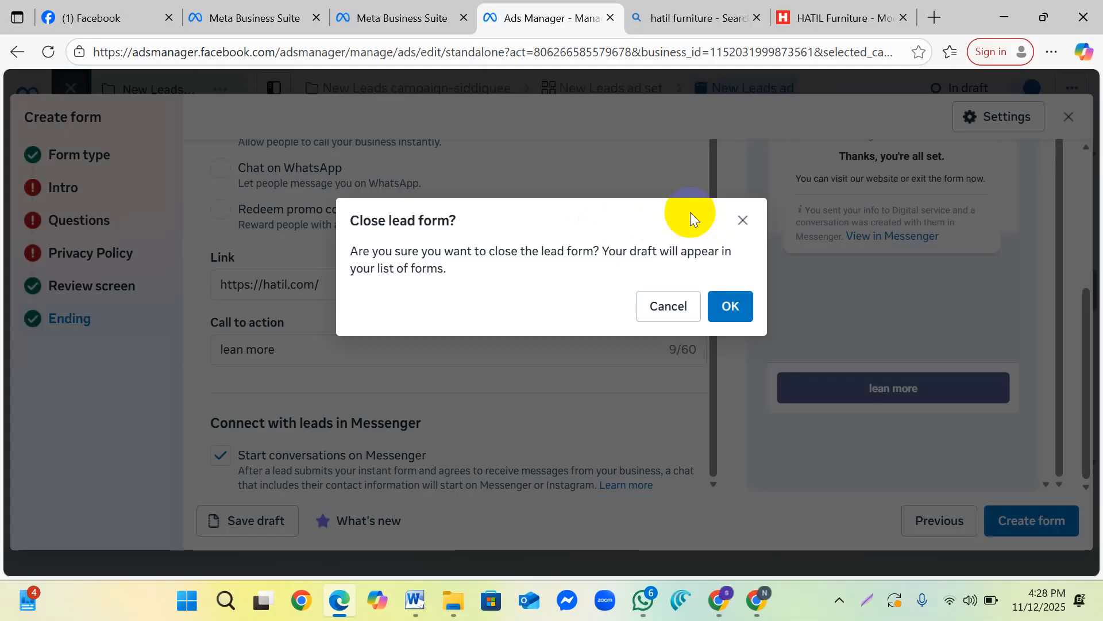
pyautogui.click(731, 306)
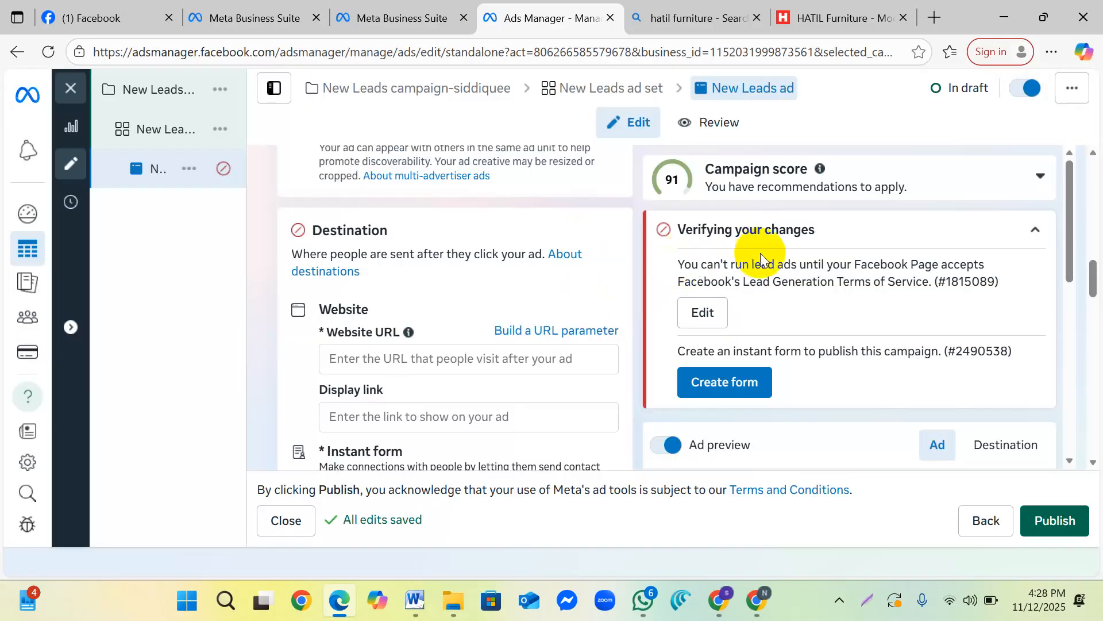
pyautogui.scroll(-2, 555, 358)
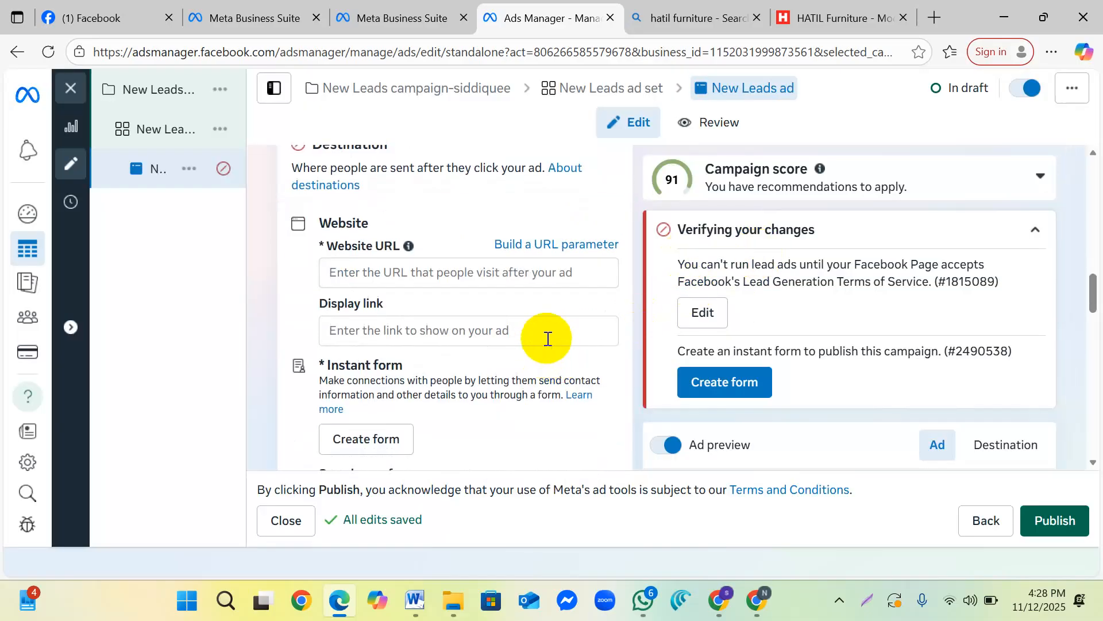
# Step: Open the Google Sheets setup for automated lead delivery in the ad's Destination section, and return to Ads Manager
pyautogui.scroll(-2, 548, 339)
pyautogui.scroll(-3, 834, 321)
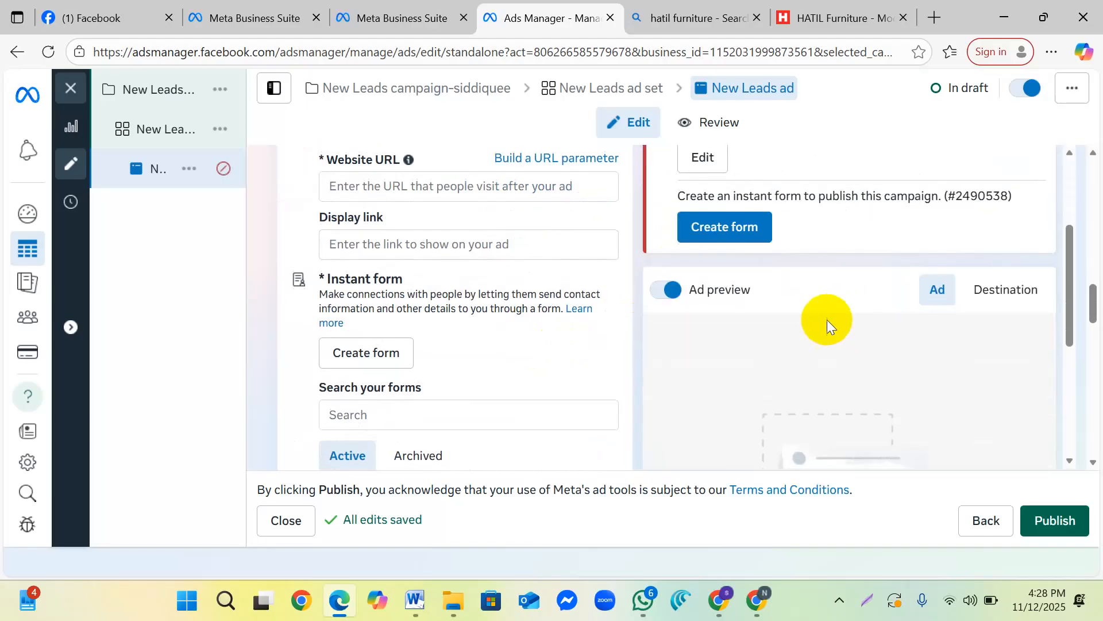
pyautogui.scroll(-1, 825, 317)
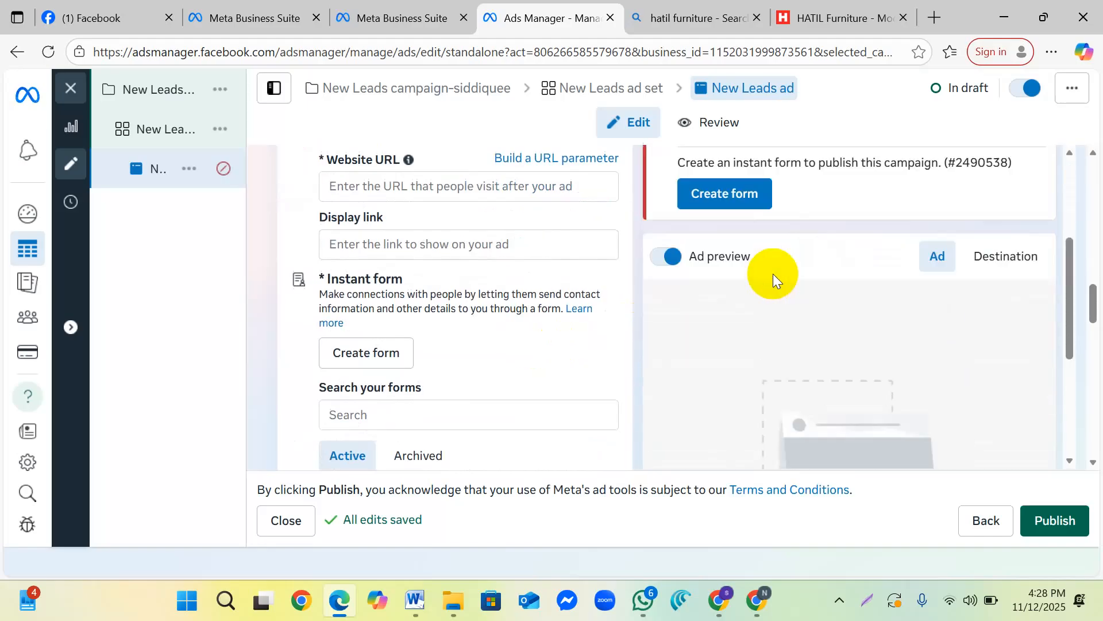
pyautogui.scroll(1, 774, 274)
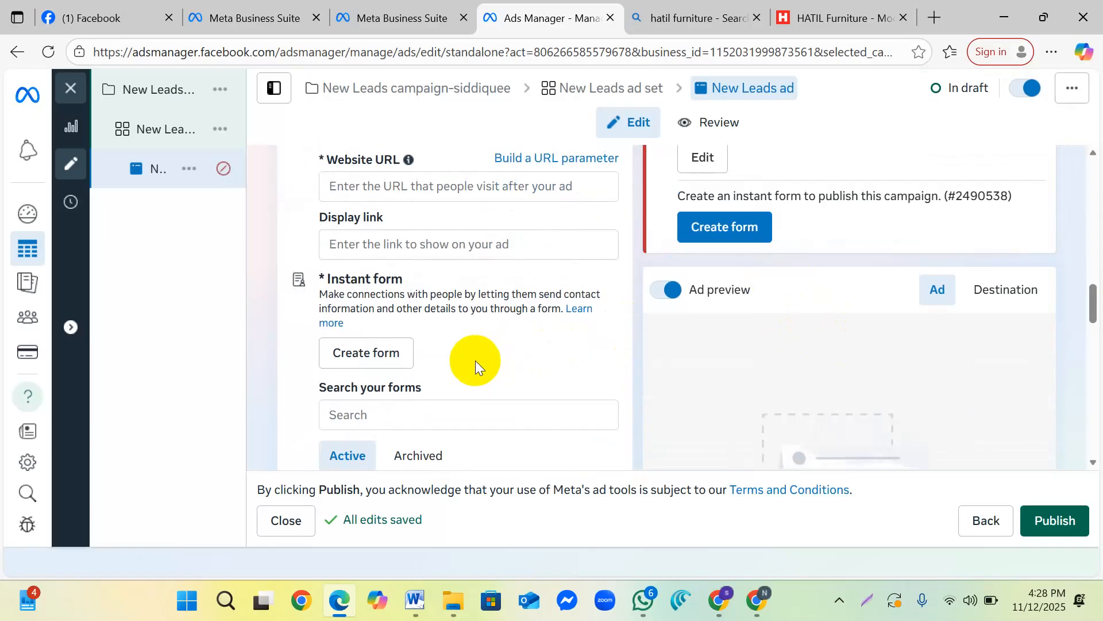
pyautogui.scroll(-2, 475, 360)
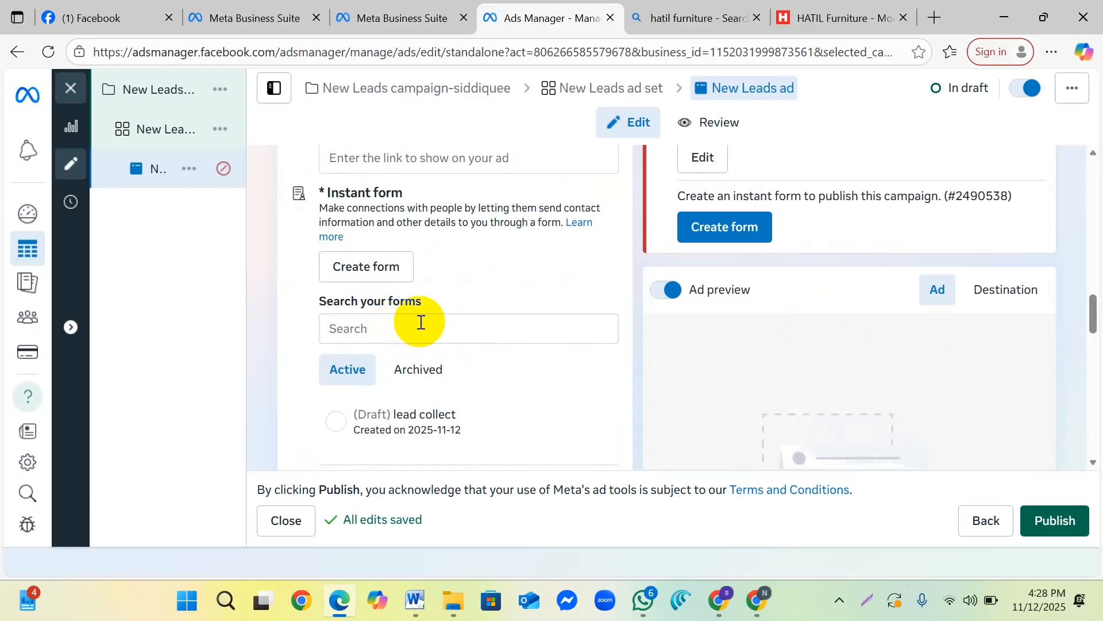
pyautogui.scroll(-3, 421, 322)
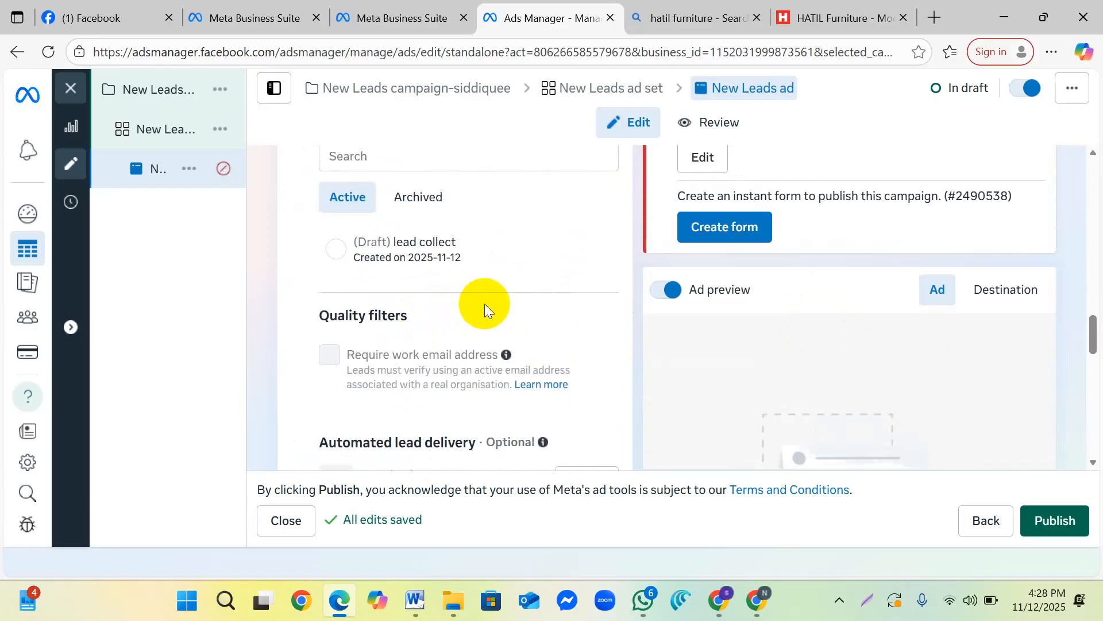
pyautogui.scroll(-2, 484, 303)
pyautogui.scroll(-3, 489, 302)
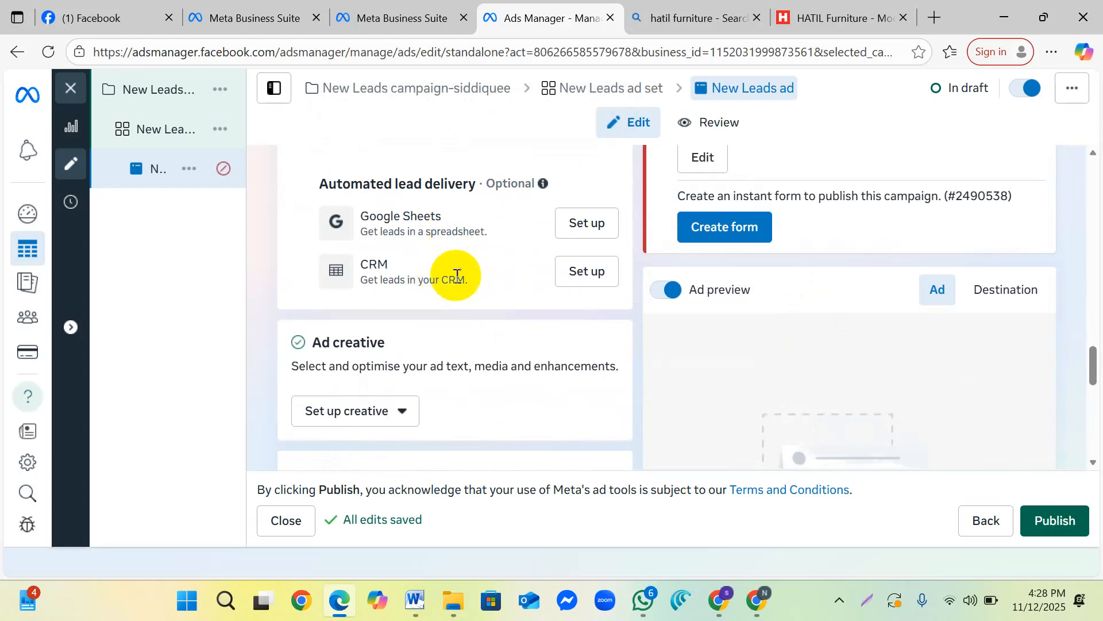
pyautogui.scroll(2, 454, 276)
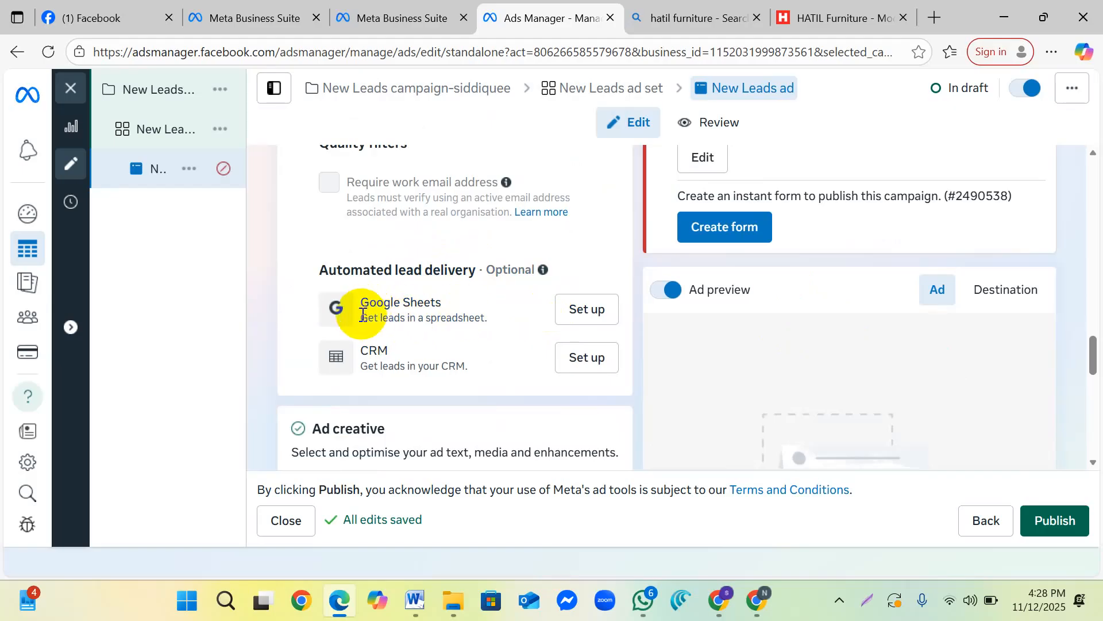
pyautogui.click(598, 314)
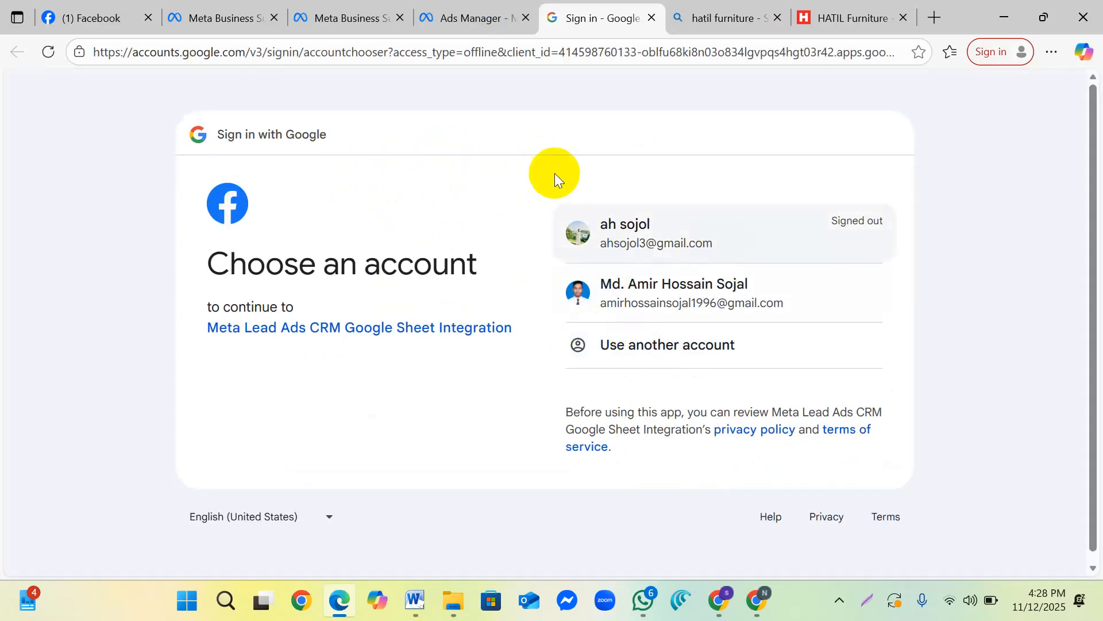
pyautogui.click(457, 18)
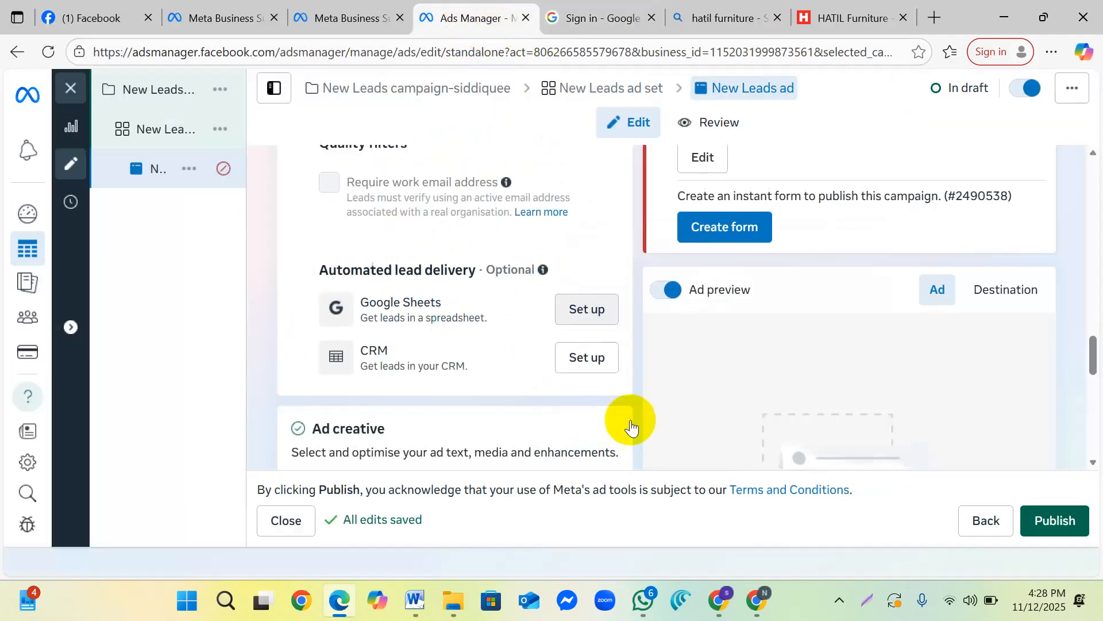
# Step: Start an image ad under Ad creative and browse the media available from the Page and Business sources
pyautogui.scroll(-2, 455, 388)
pyautogui.scroll(-1, 497, 381)
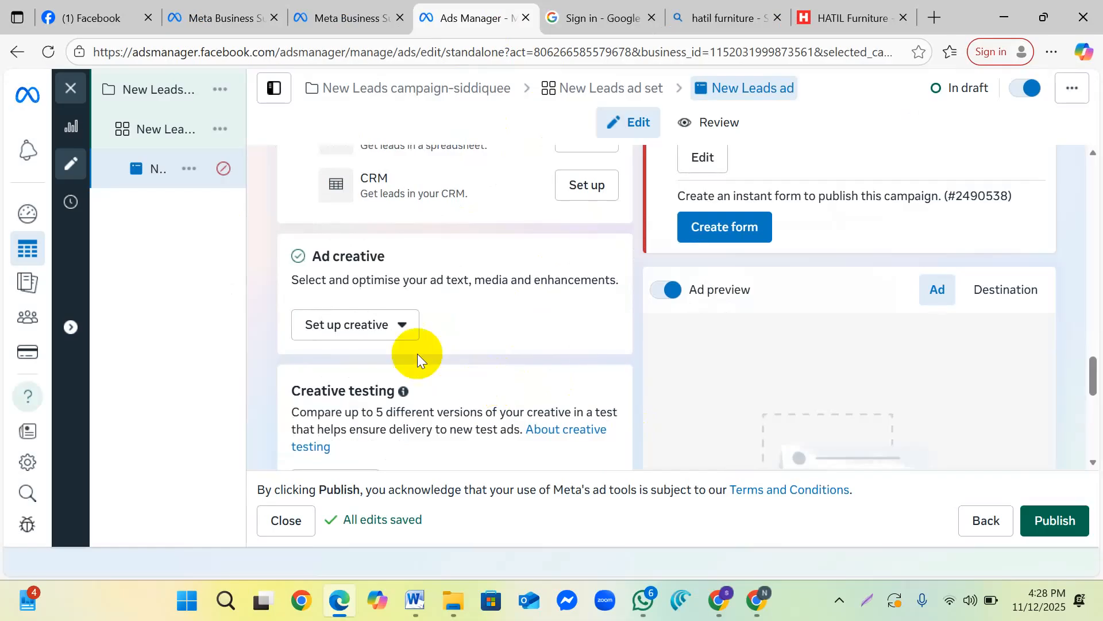
pyautogui.click(401, 324)
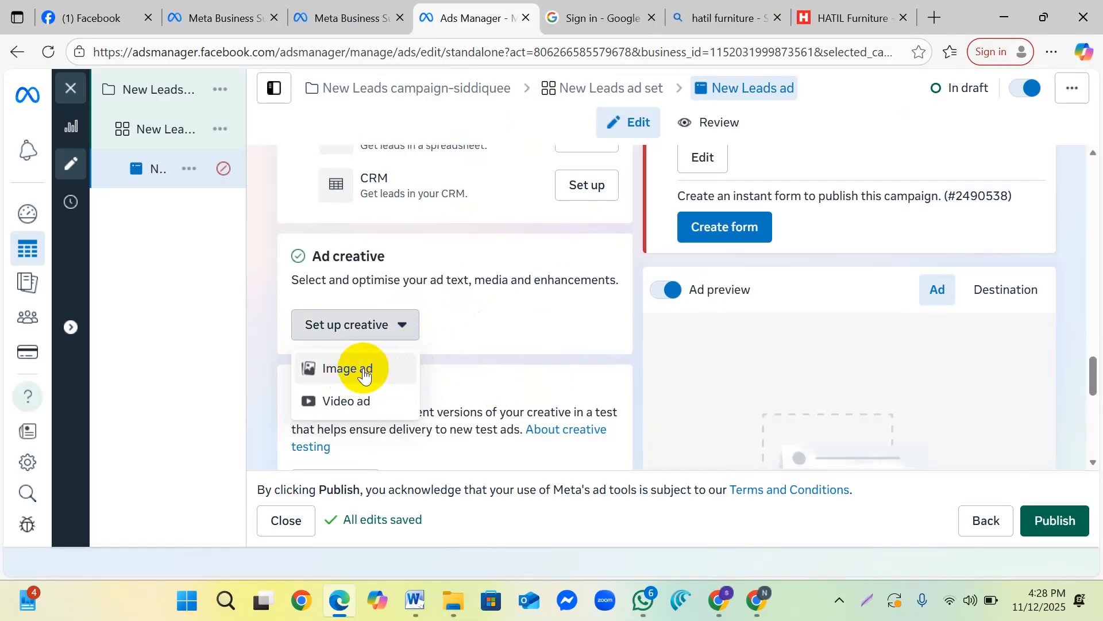
pyautogui.click(529, 351)
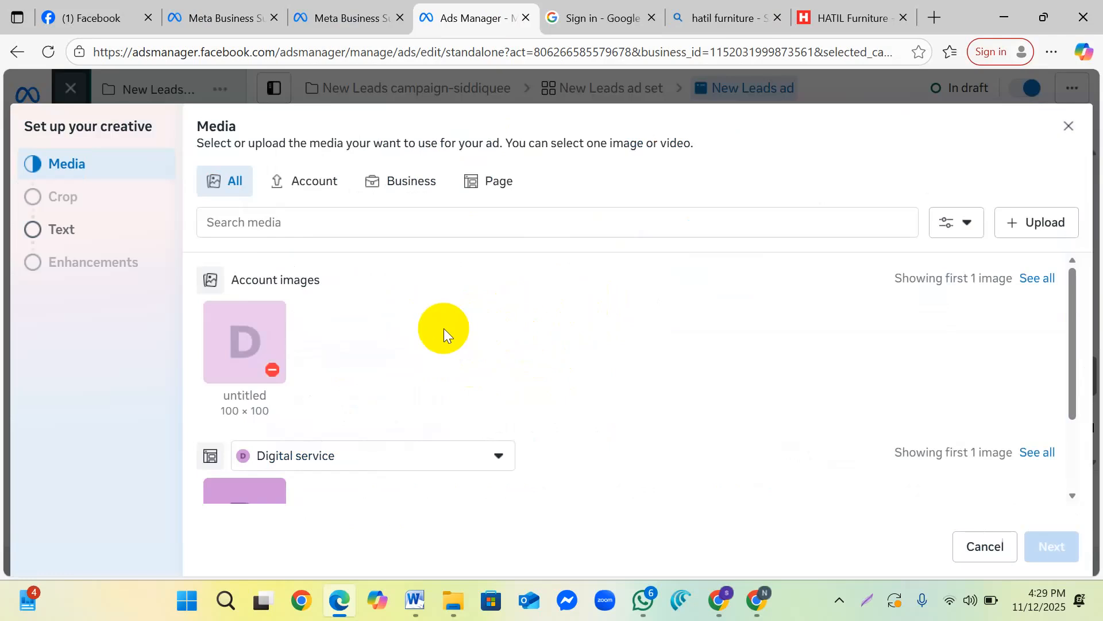
pyautogui.click(493, 195)
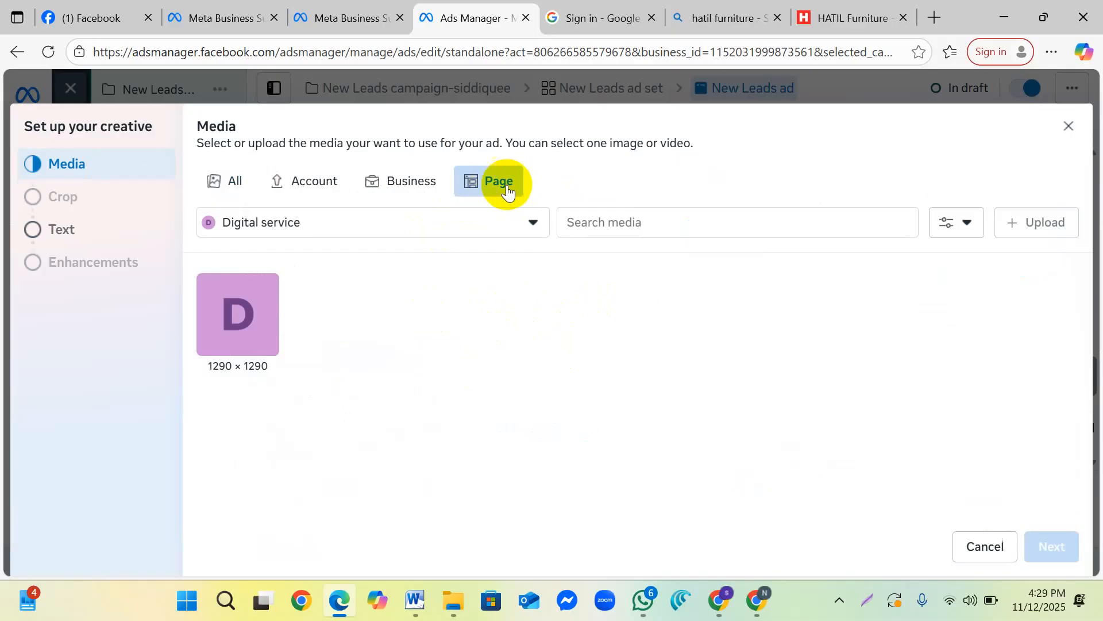
pyautogui.click(411, 183)
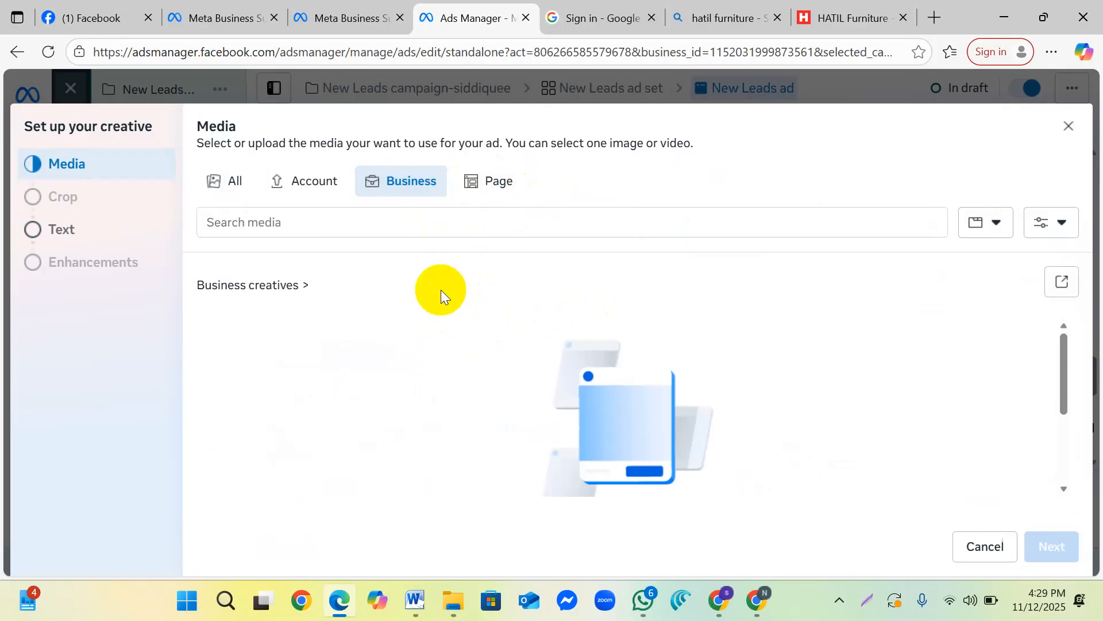
pyautogui.click(495, 180)
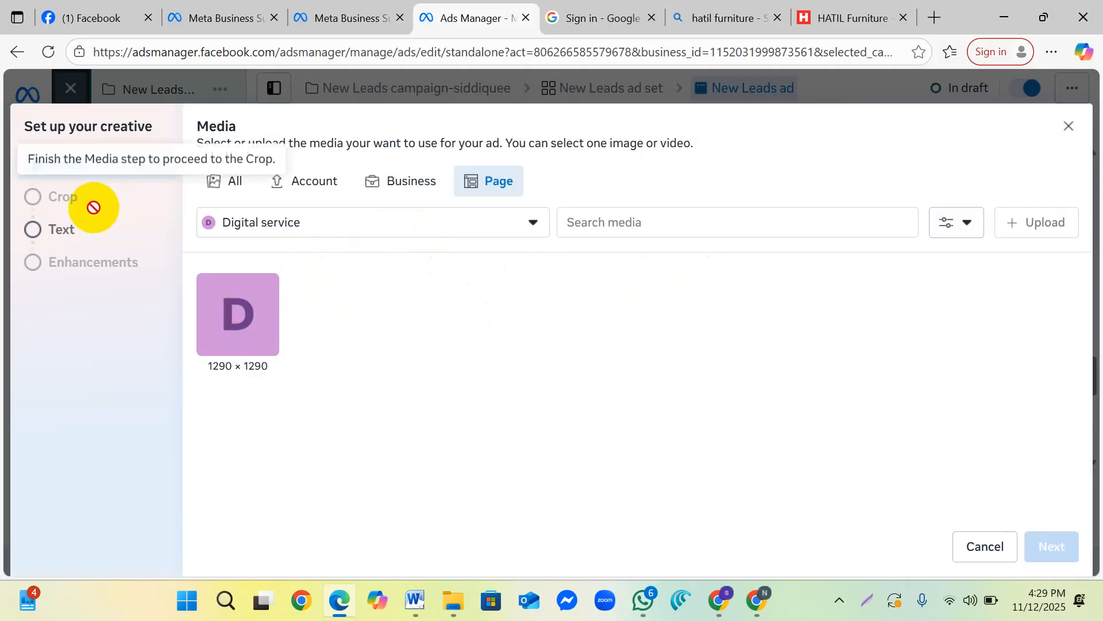
# Step: Enter "lead to student" as the creative's primary text and "lead to abroad" as its headline
pyautogui.click(58, 230)
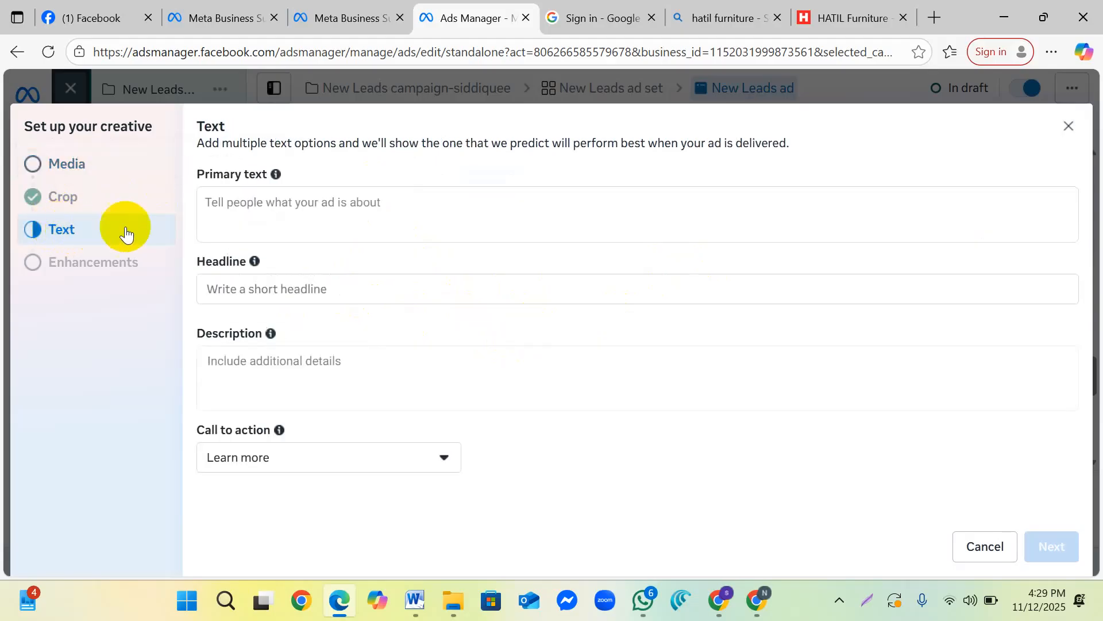
pyautogui.click(266, 210)
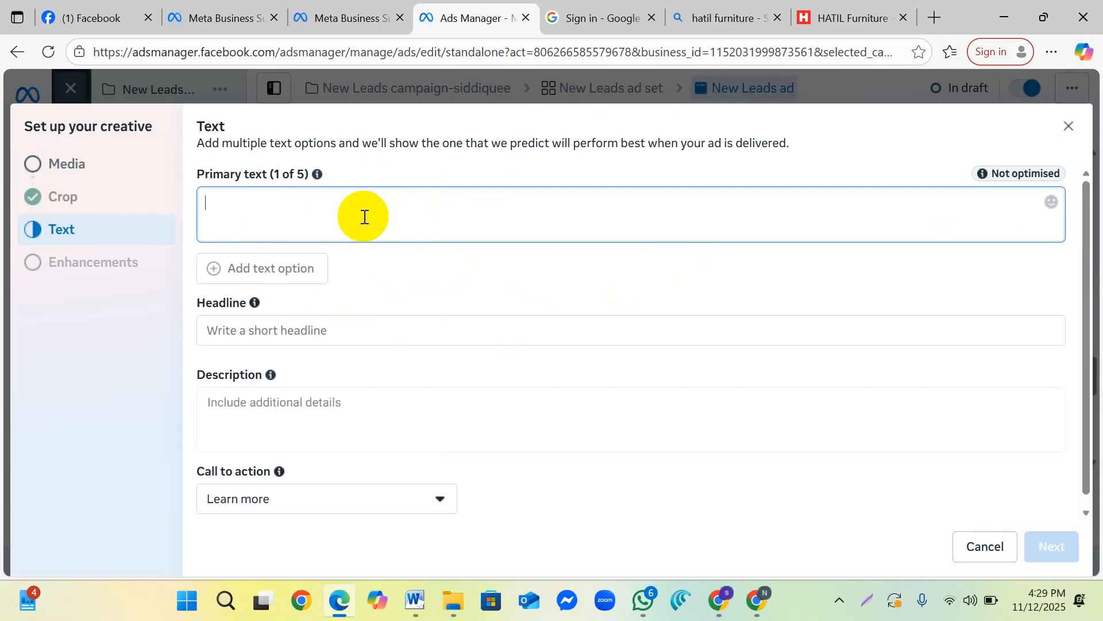
pyautogui.write('lead to')
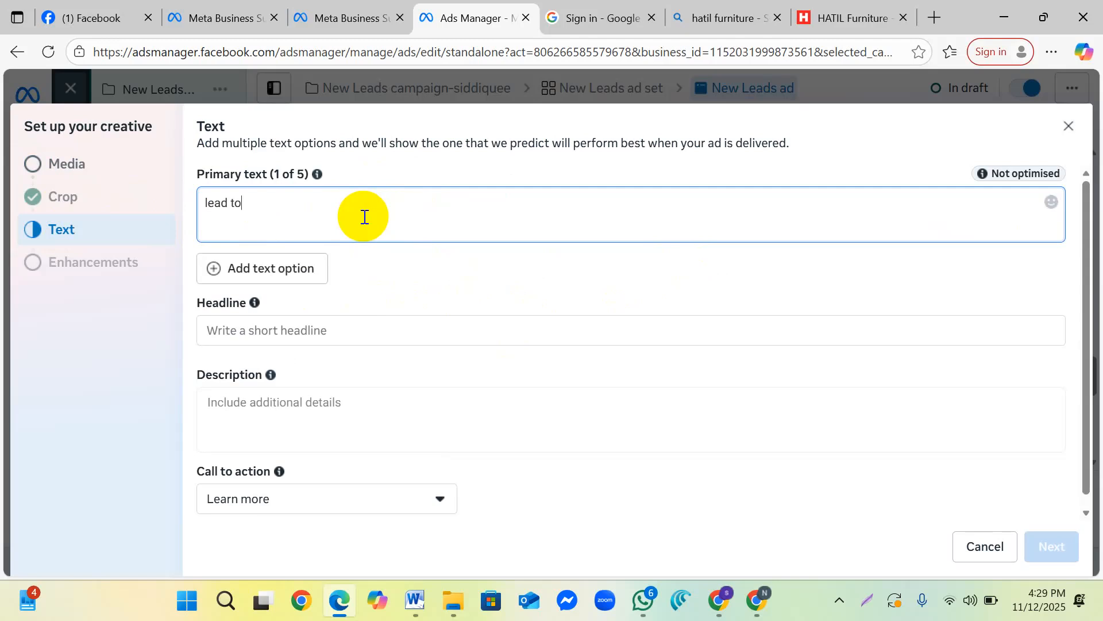
pyautogui.write(' student')
pyautogui.click(360, 325)
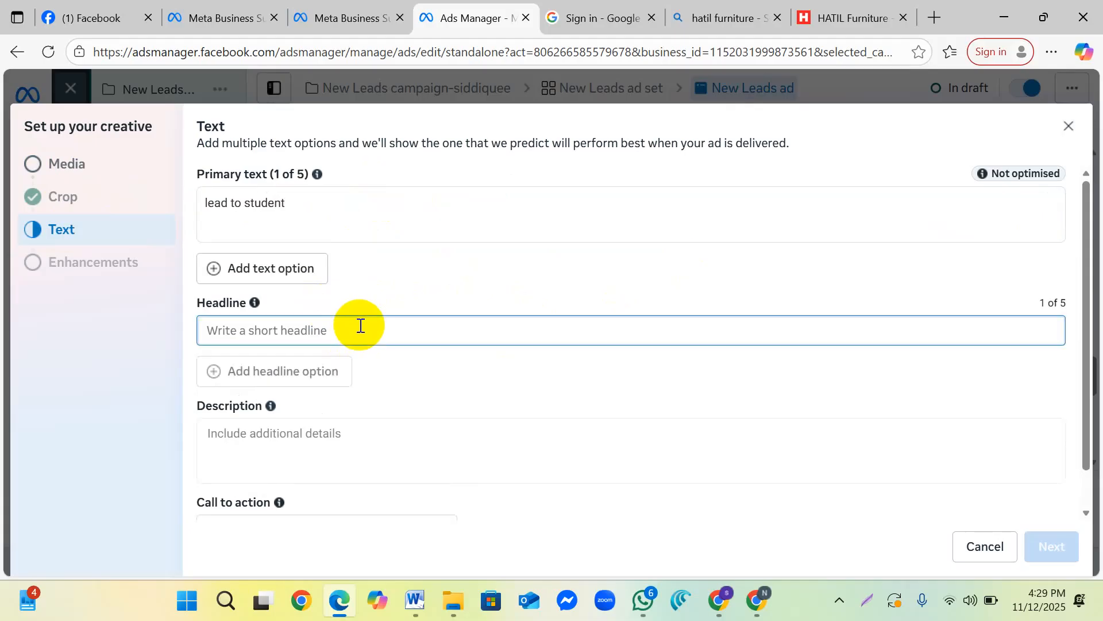
pyautogui.write('lea')
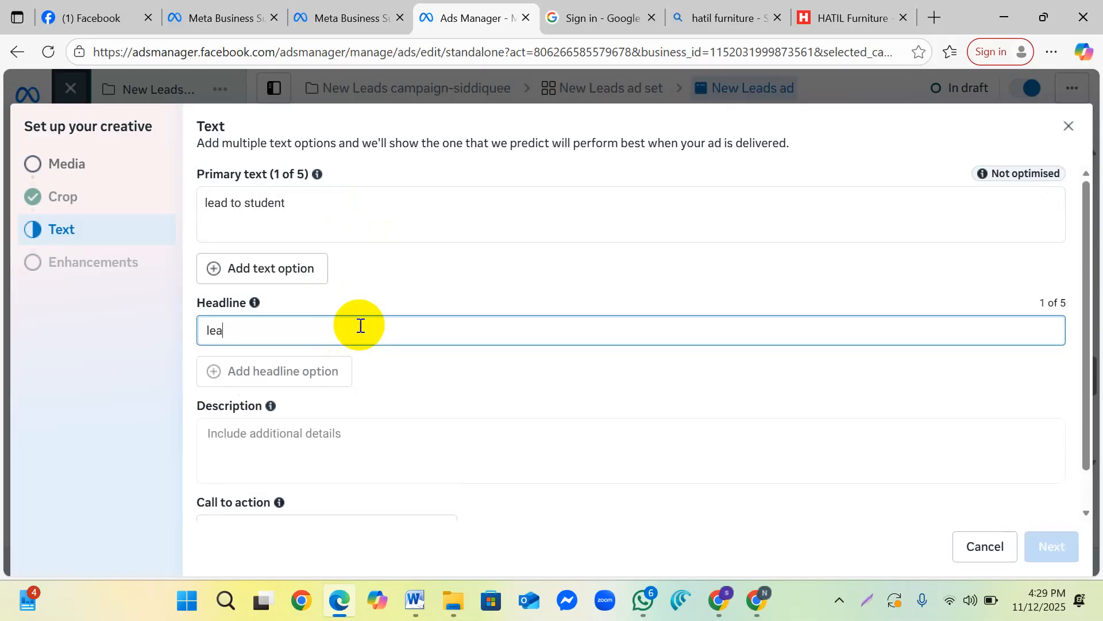
pyautogui.write('d to abroad')
# Step: Leave the creative's description empty and set its call to action to Book now
pyautogui.click(283, 436)
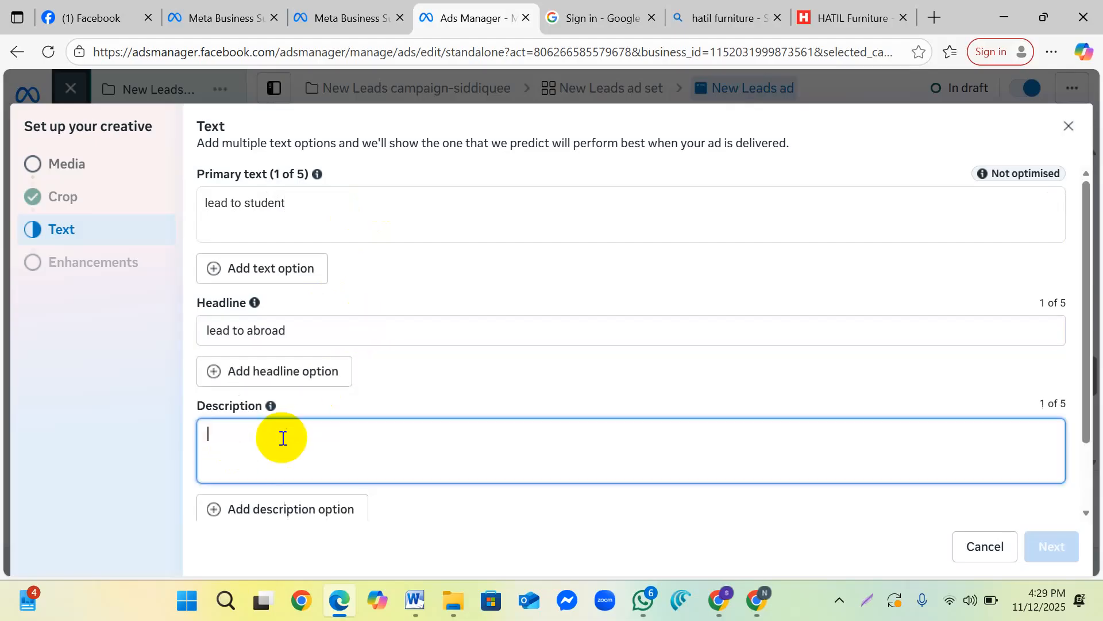
pyautogui.scroll(-1, 340, 422)
pyautogui.click(300, 485)
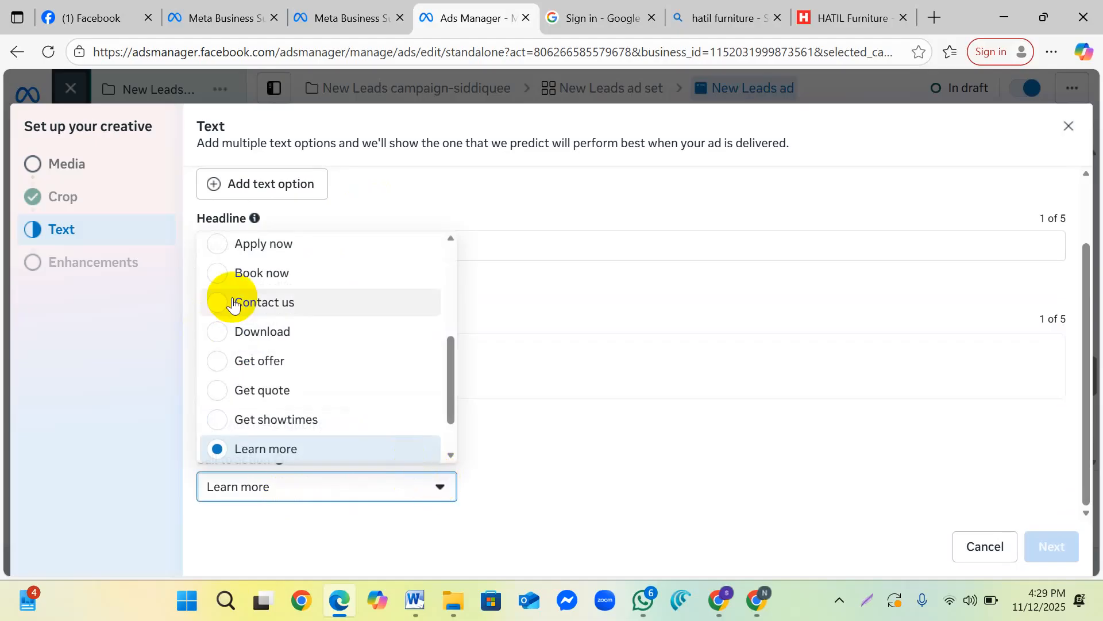
pyautogui.click(278, 271)
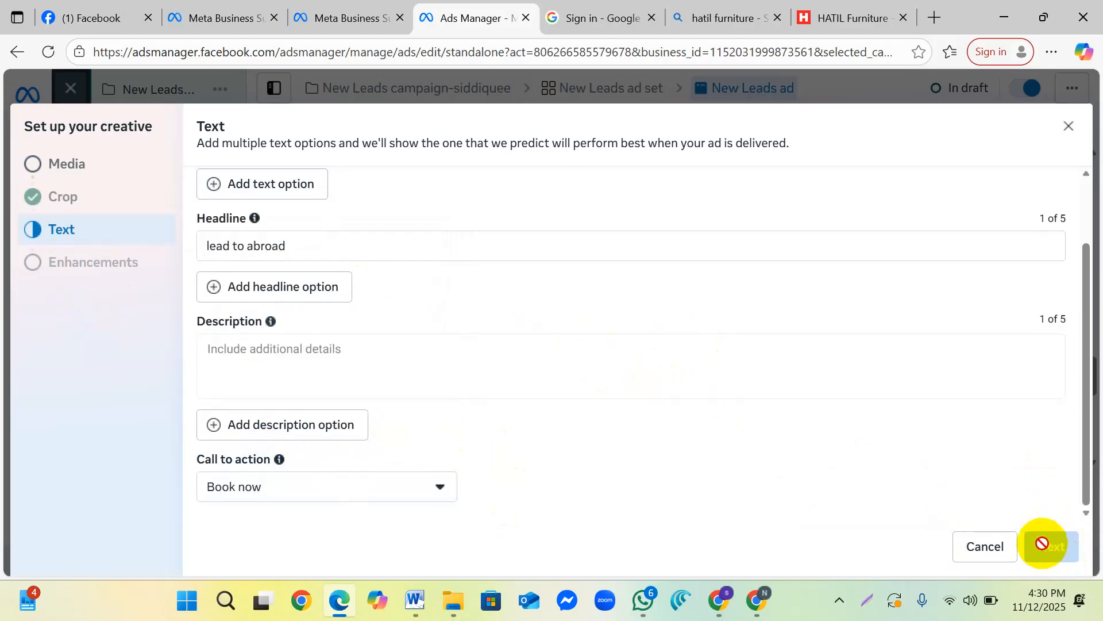
# Step: Check the creative's primary text, headline, description and call to action, and close the creative setup without finishing it
pyautogui.scroll(2, 287, 262)
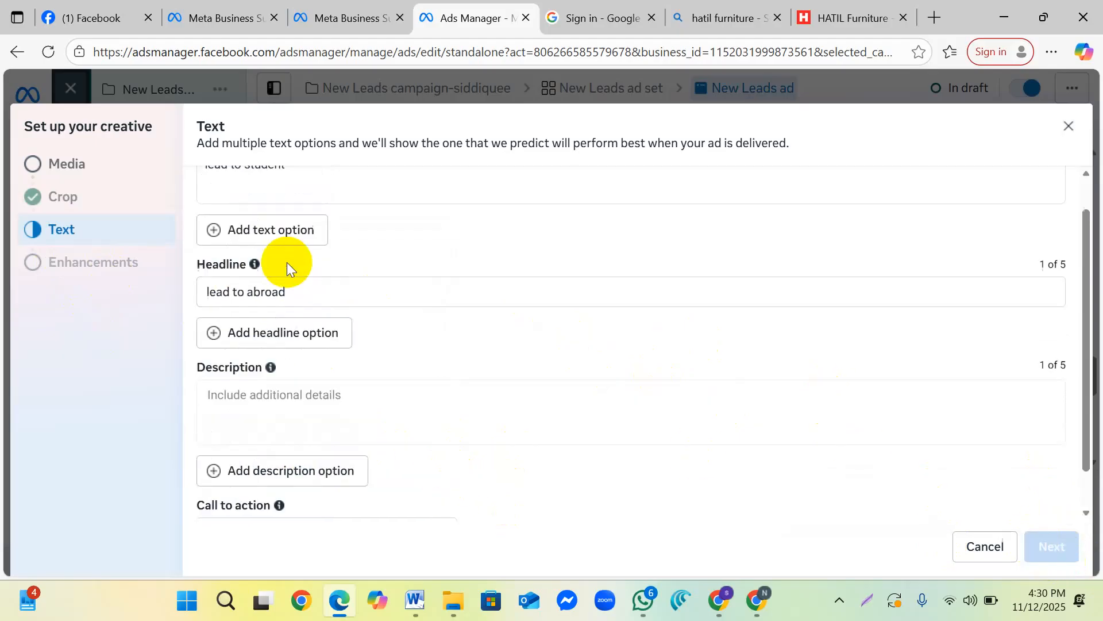
pyautogui.scroll(-2, 455, 305)
pyautogui.scroll(2, 498, 333)
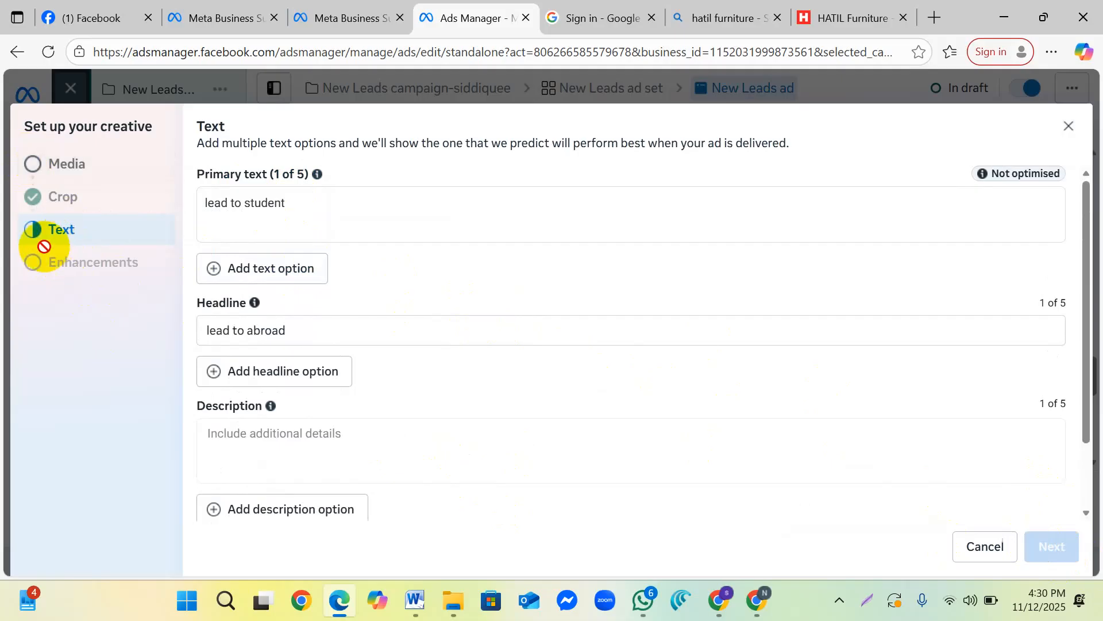
pyautogui.scroll(-1, 455, 410)
pyautogui.scroll(-2, 460, 414)
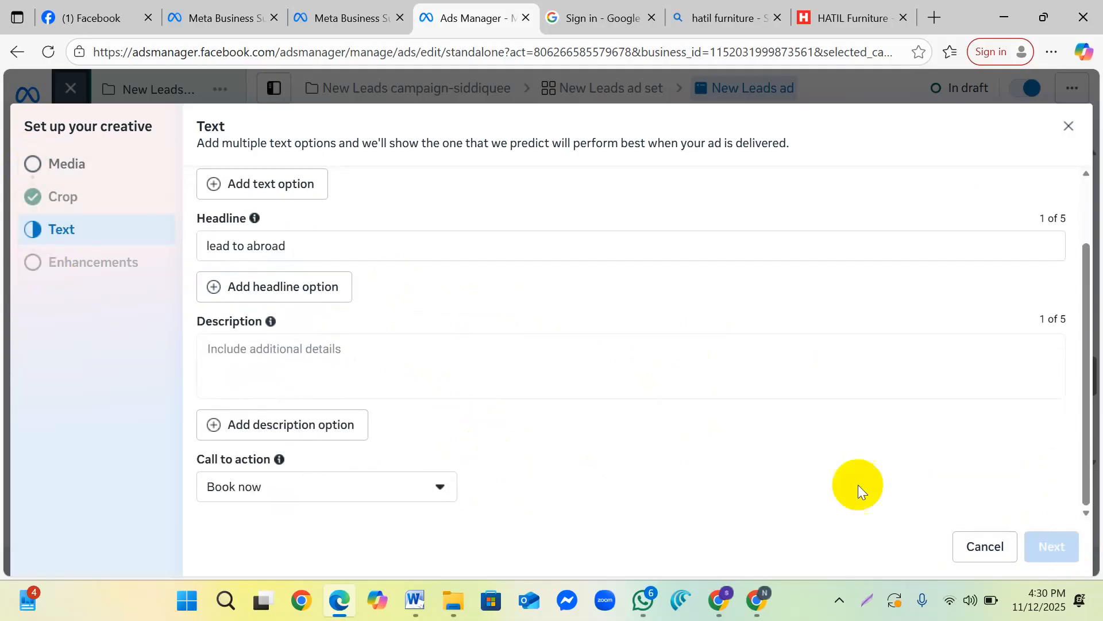
pyautogui.scroll(2, 612, 400)
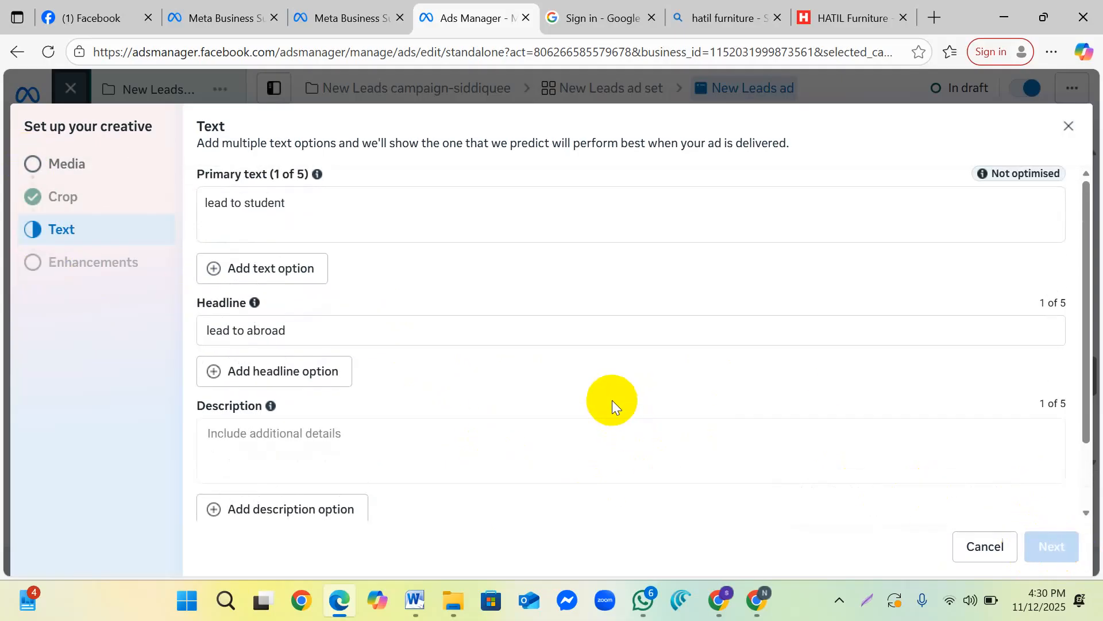
pyautogui.click(257, 215)
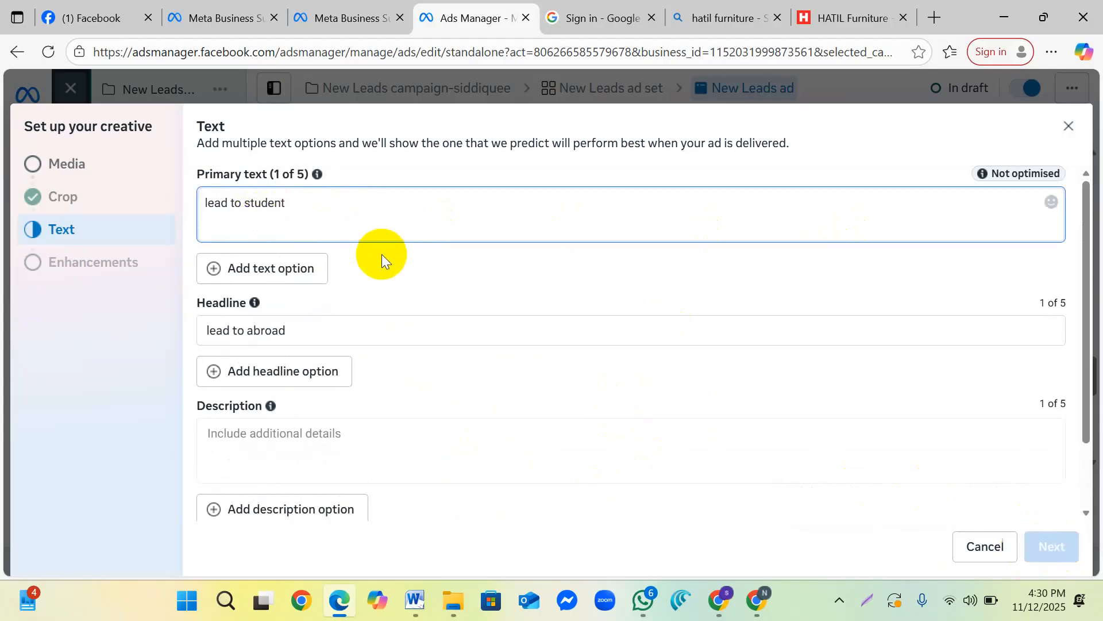
pyautogui.click(385, 256)
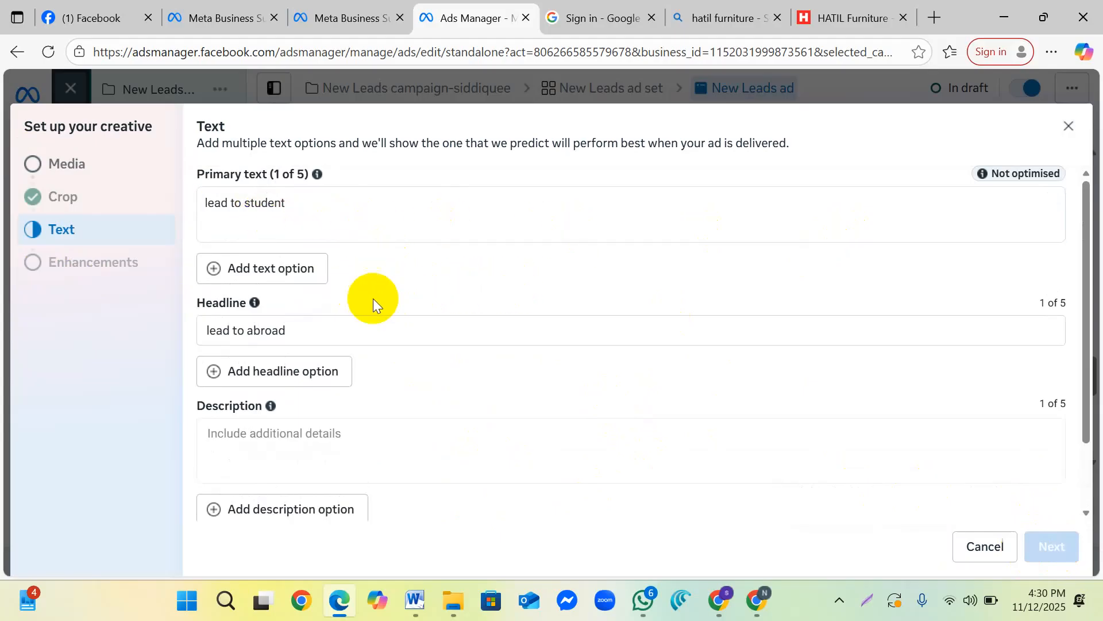
pyautogui.scroll(-2, 399, 359)
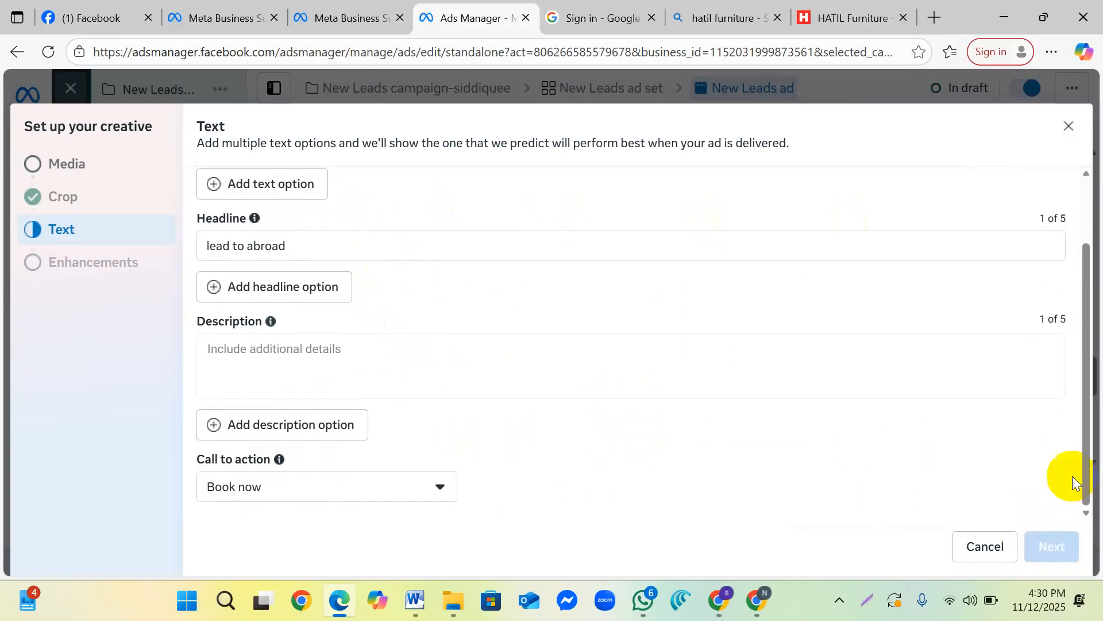
pyautogui.click(1069, 124)
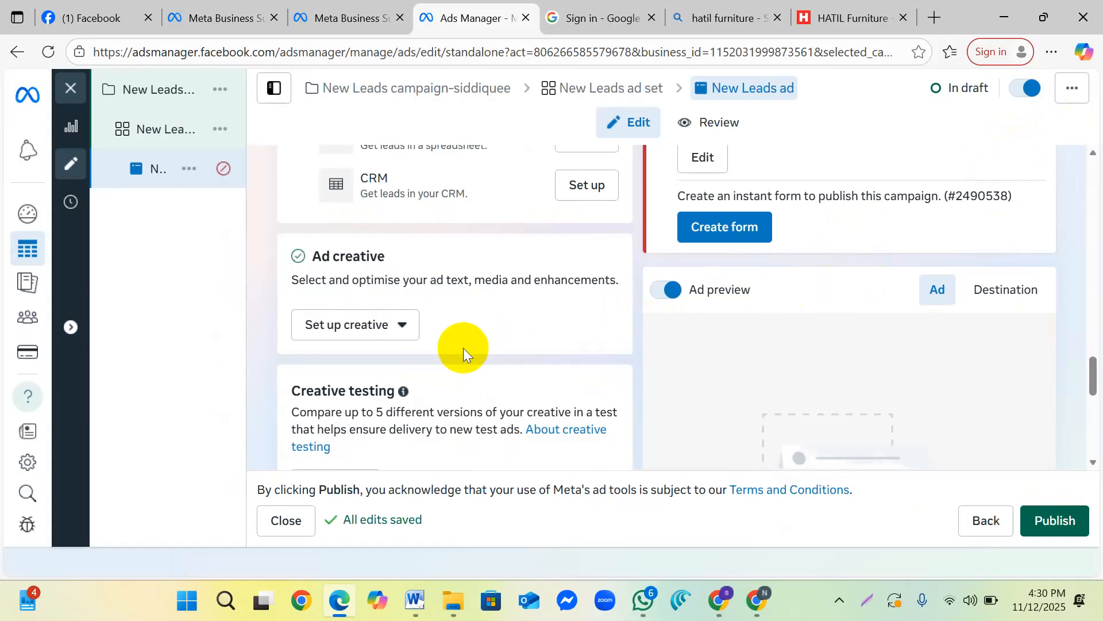
# Step: Look over the ad's creative testing, languages and tracking sections, and open the payment location and currency setup
pyautogui.scroll(-9, 416, 346)
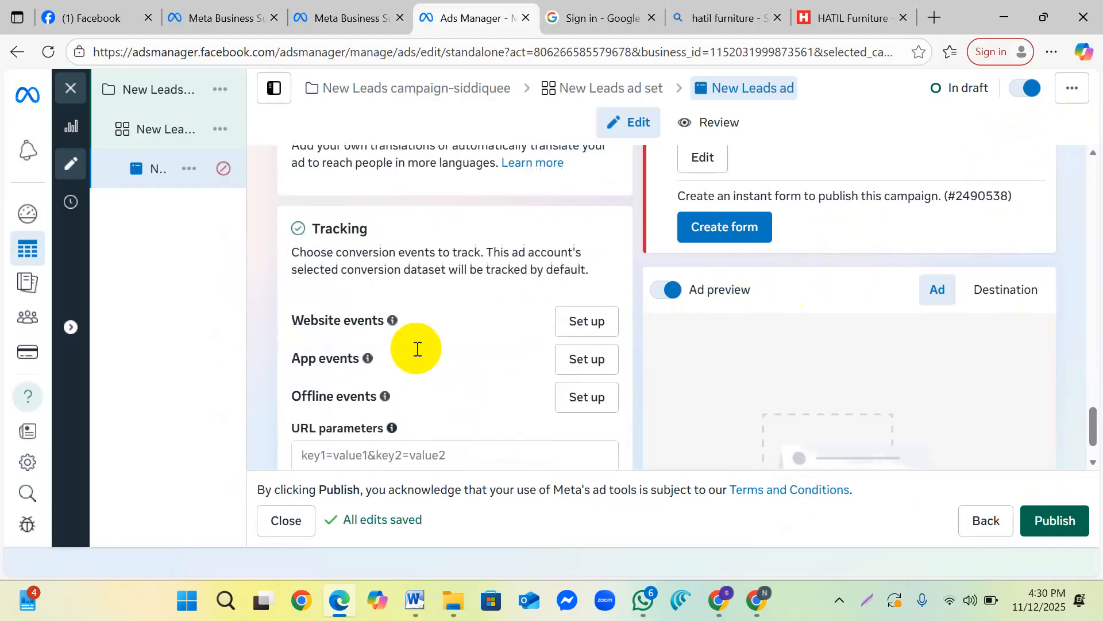
pyautogui.scroll(-1, 469, 375)
pyautogui.scroll(5, 476, 370)
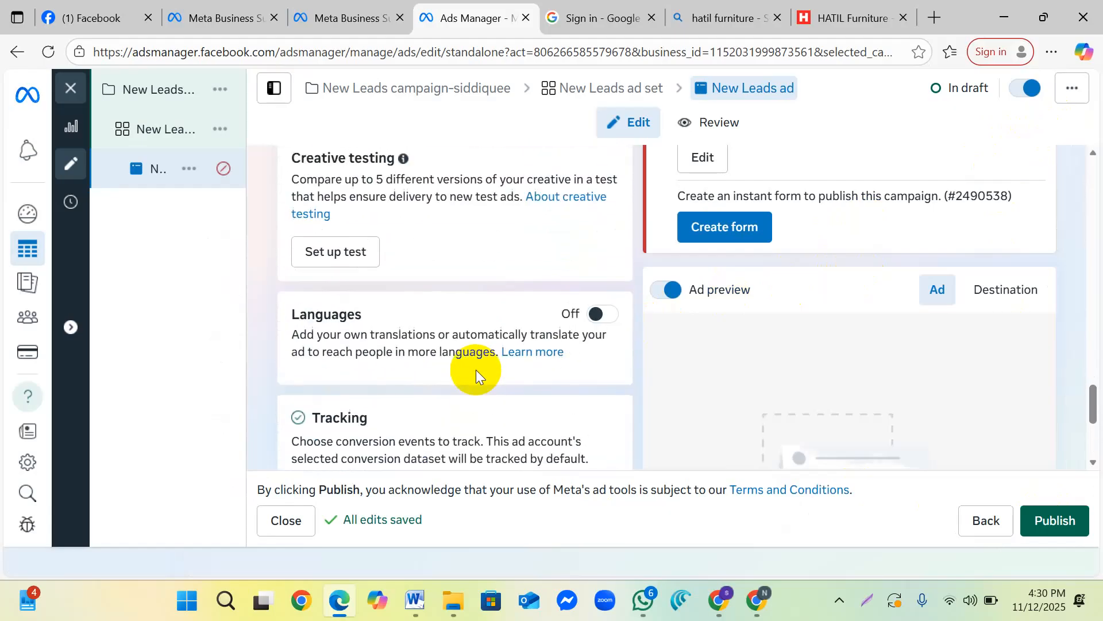
pyautogui.scroll(3, 476, 370)
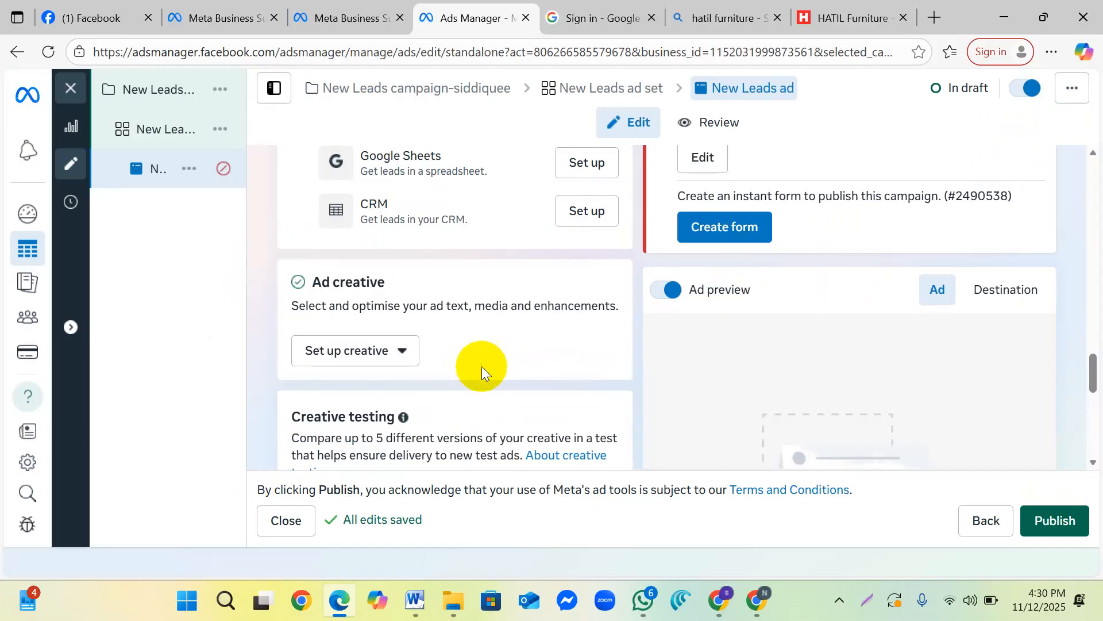
pyautogui.scroll(-9, 584, 339)
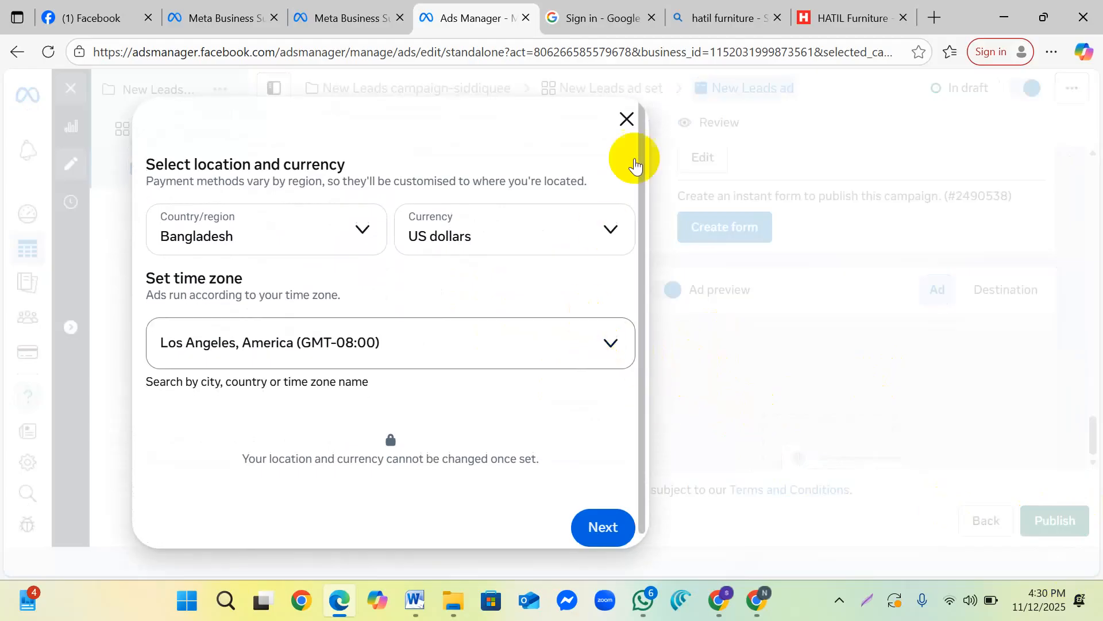
# Step: Close the payment location and currency setup and review the ad's website destination and instant form sections
pyautogui.click(627, 119)
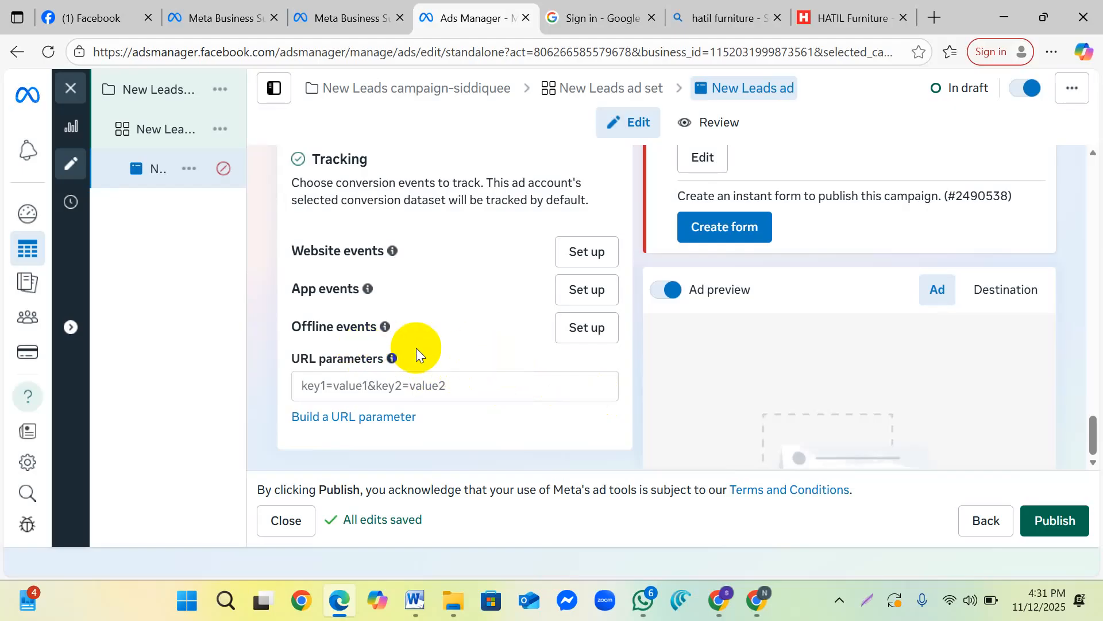
pyautogui.scroll(5, 431, 313)
pyautogui.scroll(3, 690, 299)
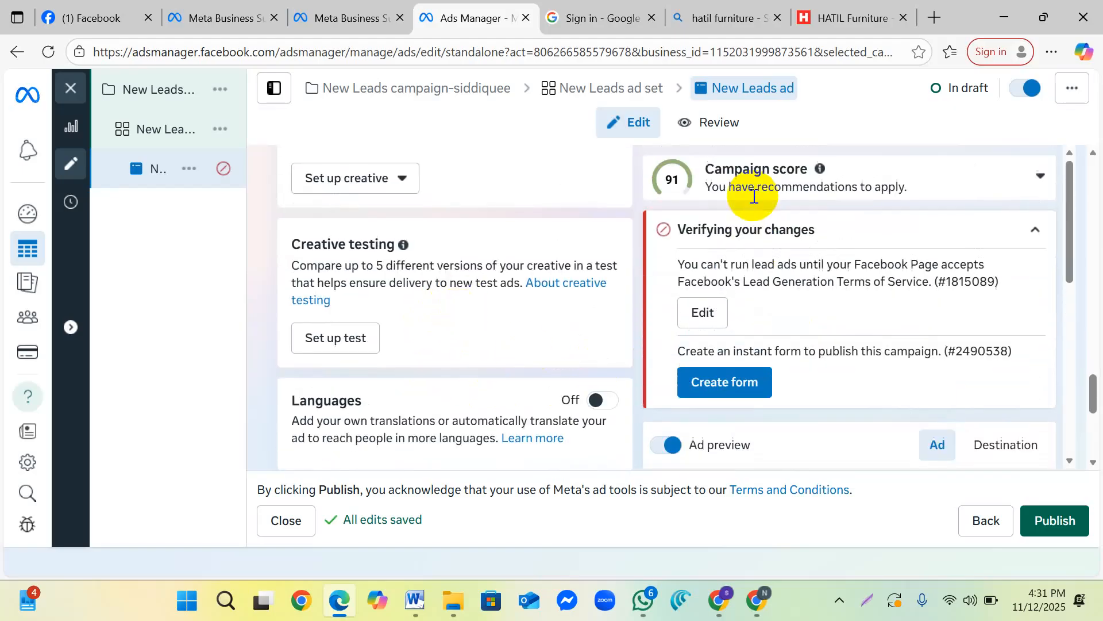
pyautogui.scroll(-6, 747, 259)
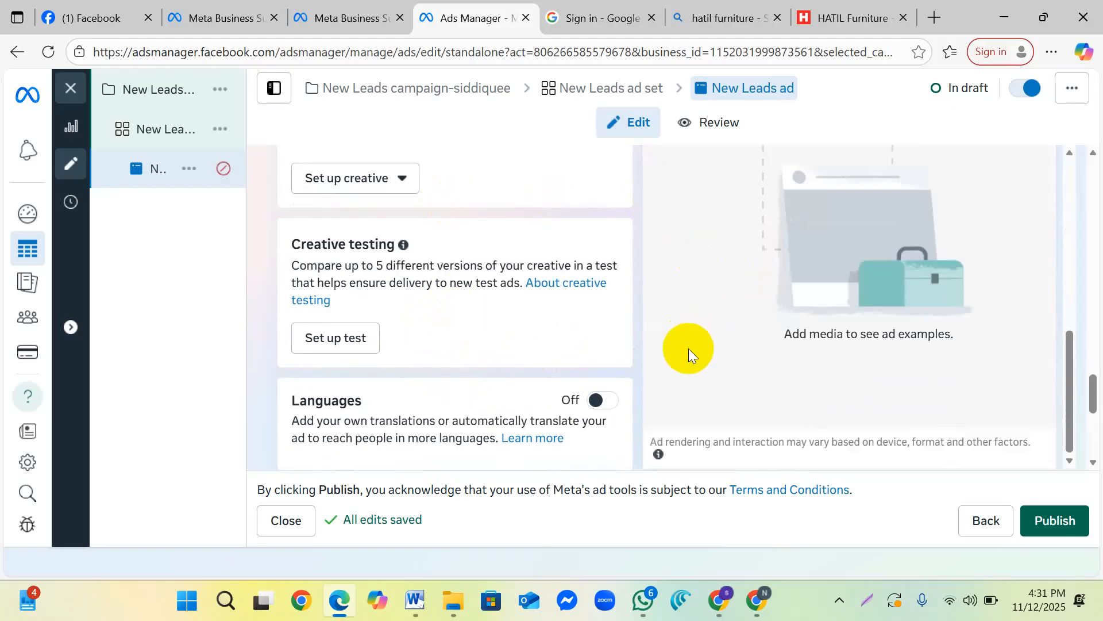
pyautogui.scroll(10, 580, 367)
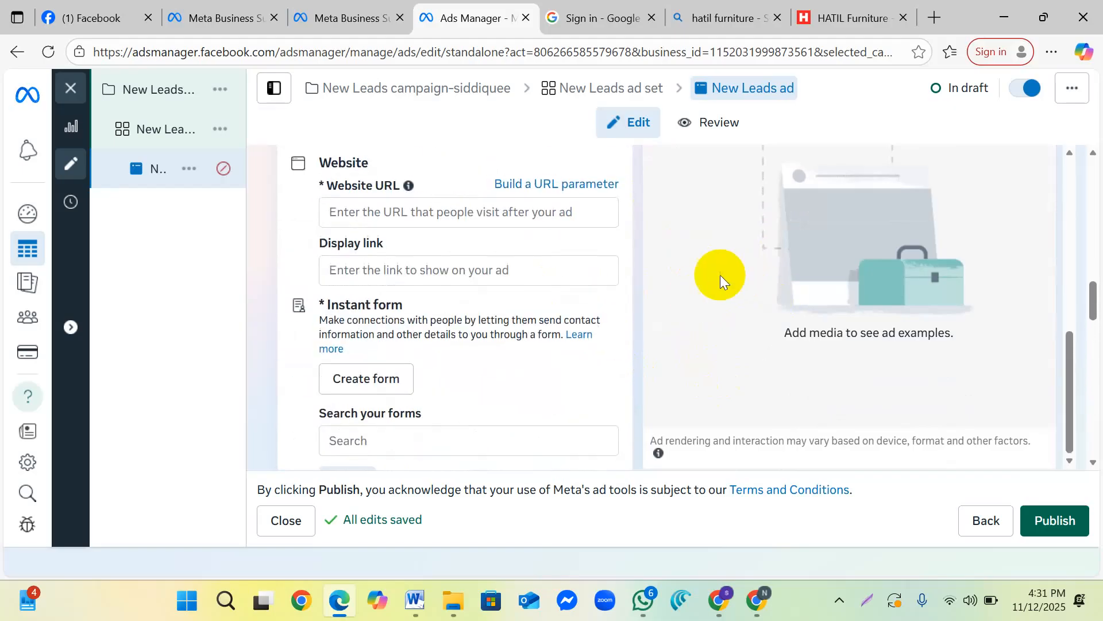
pyautogui.scroll(4, 719, 275)
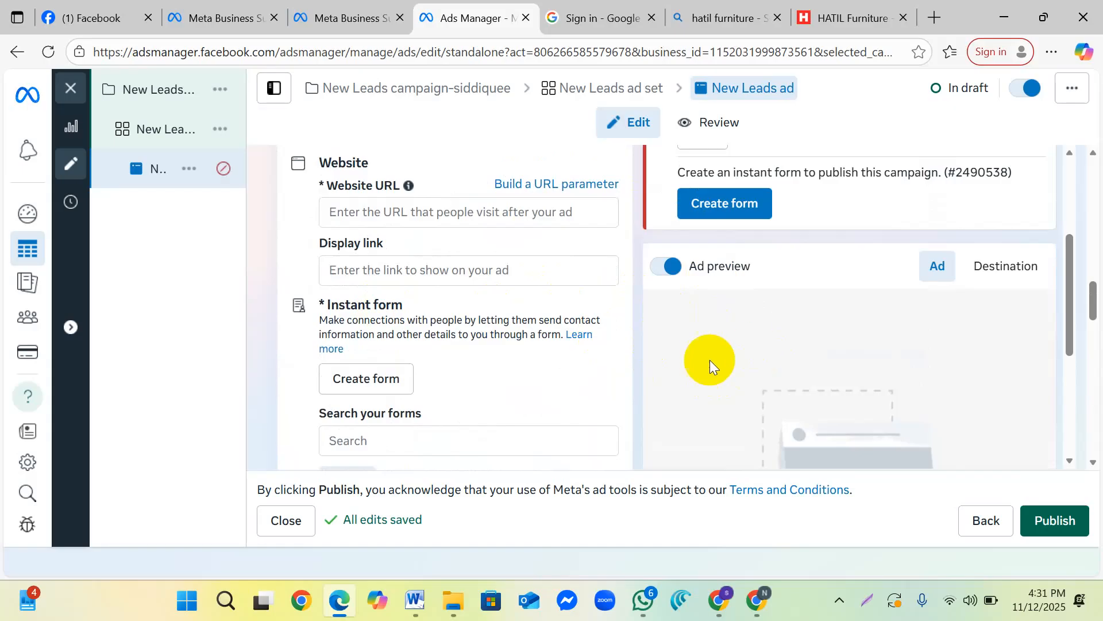
pyautogui.scroll(-5, 460, 378)
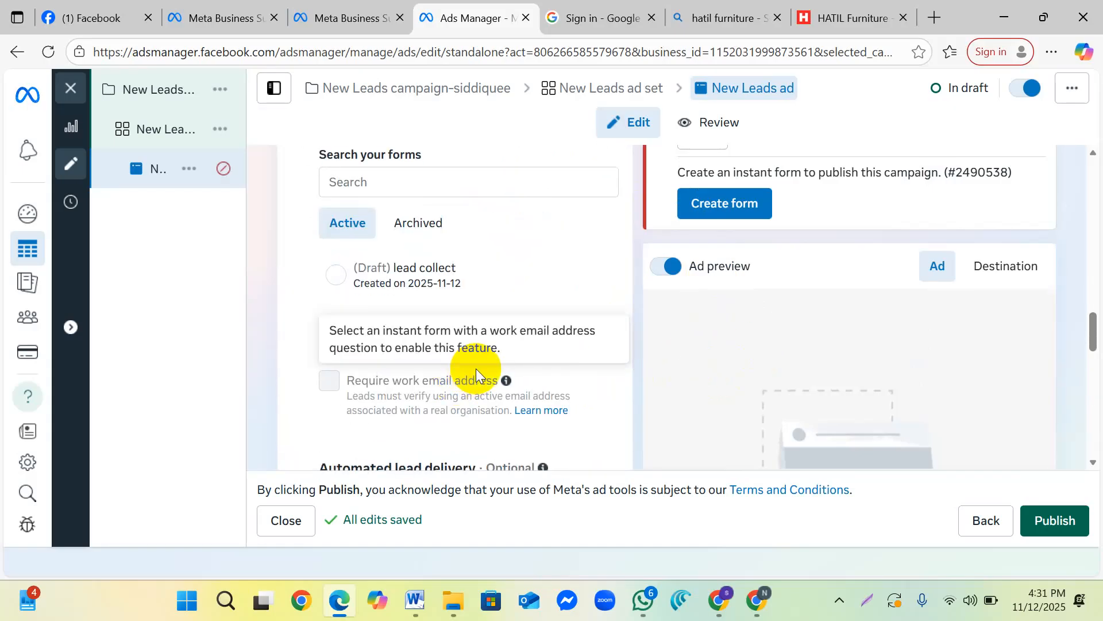
pyautogui.scroll(5, 454, 354)
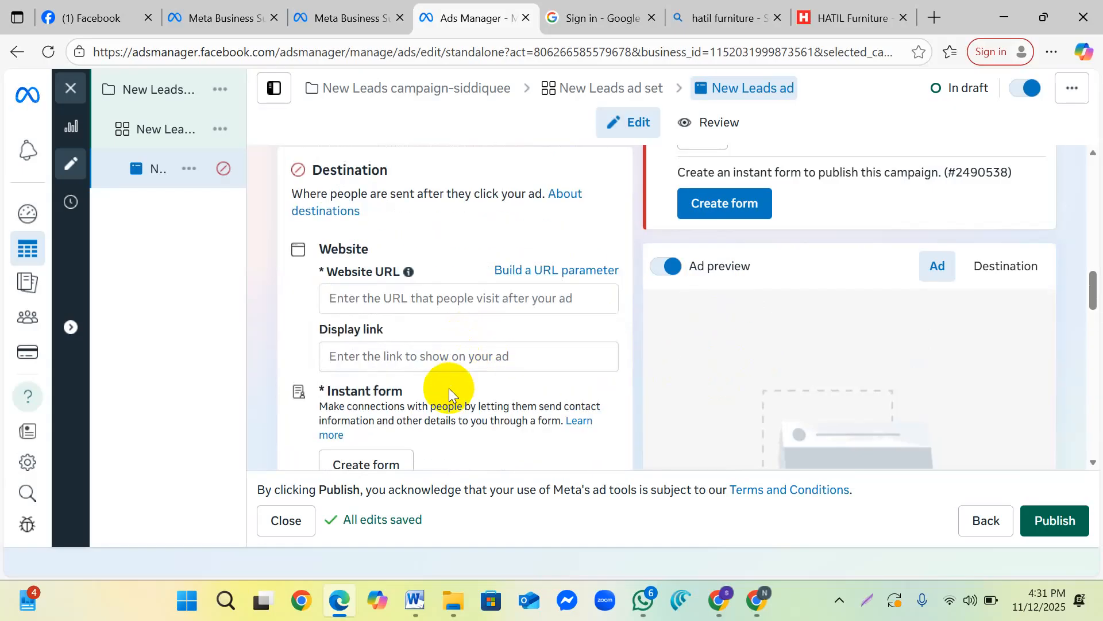
pyautogui.scroll(-1, 436, 404)
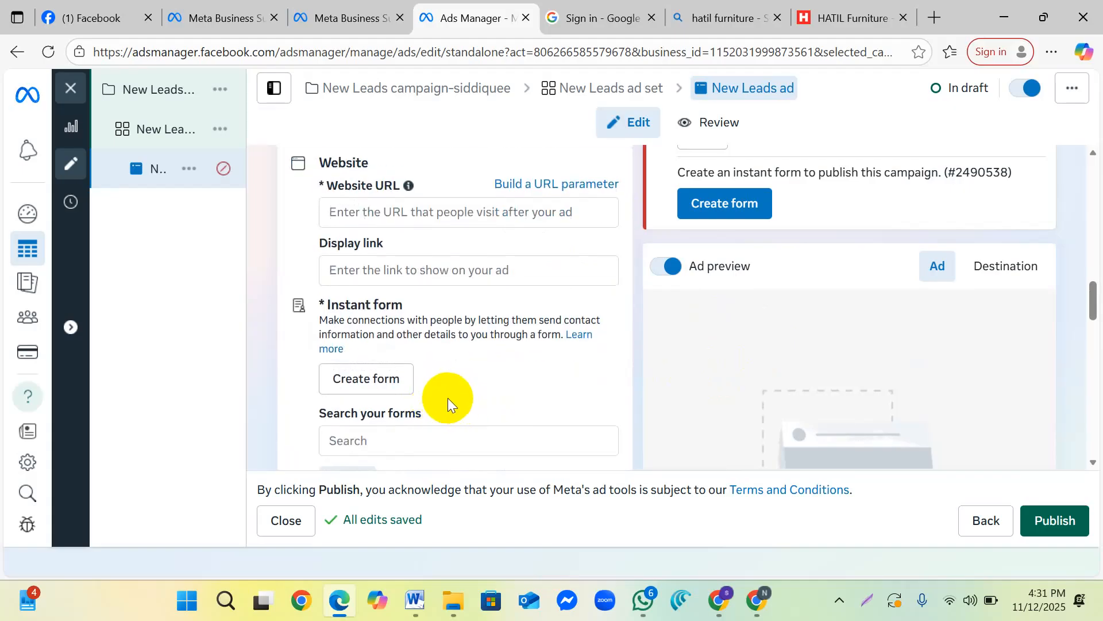
# Step: Start a new instant form and go through its form type, intro, questions and privacy policy stages without filling them in
pyautogui.click(359, 377)
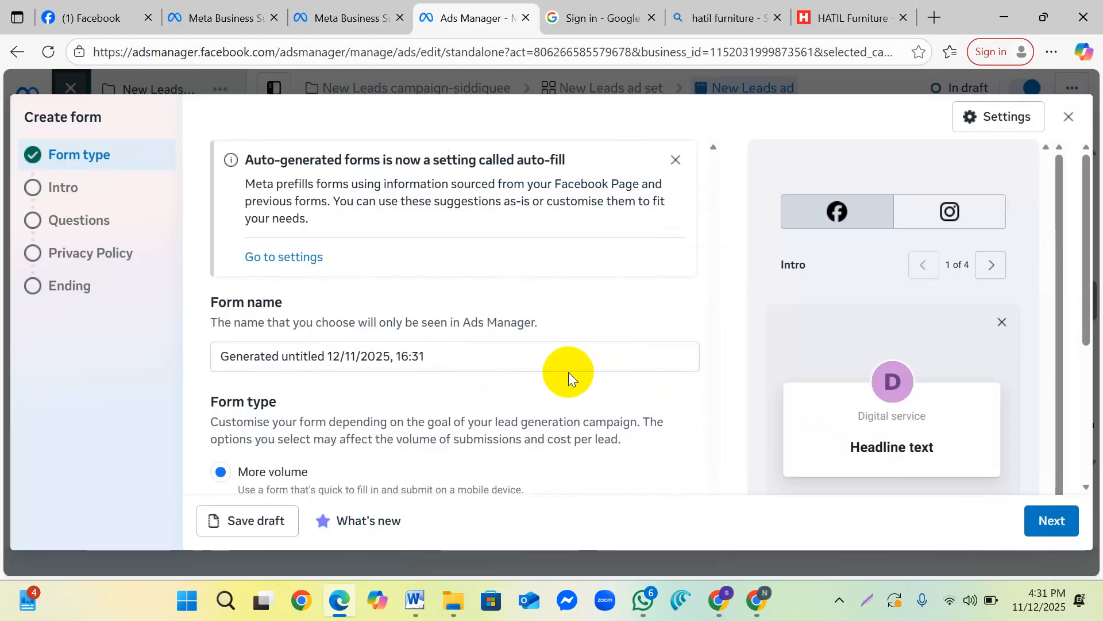
pyautogui.scroll(-4, 676, 322)
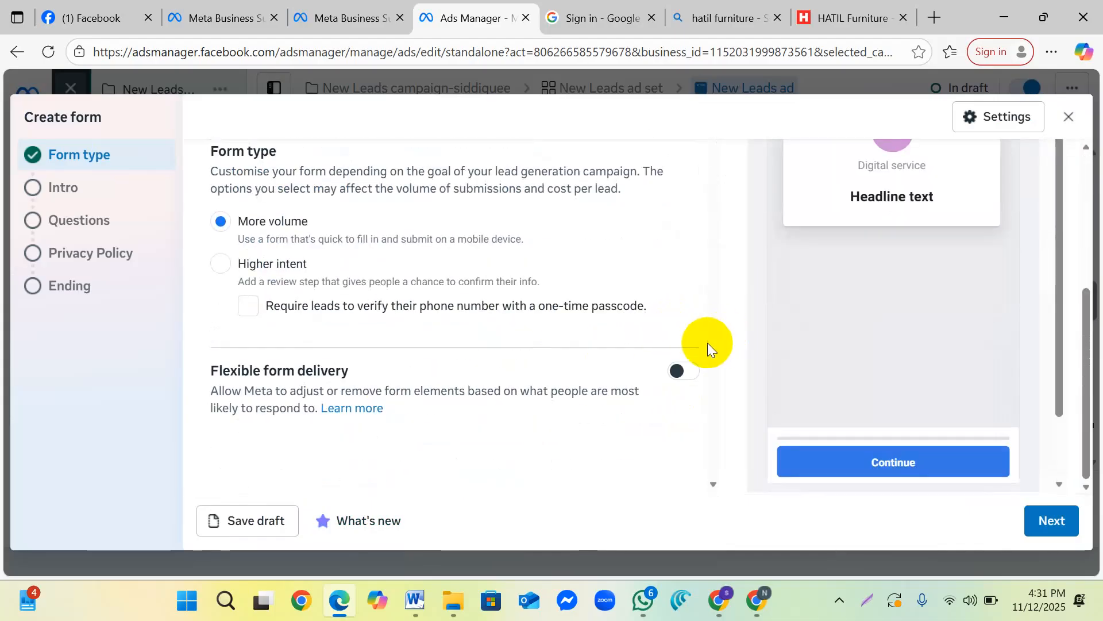
pyautogui.click(1032, 537)
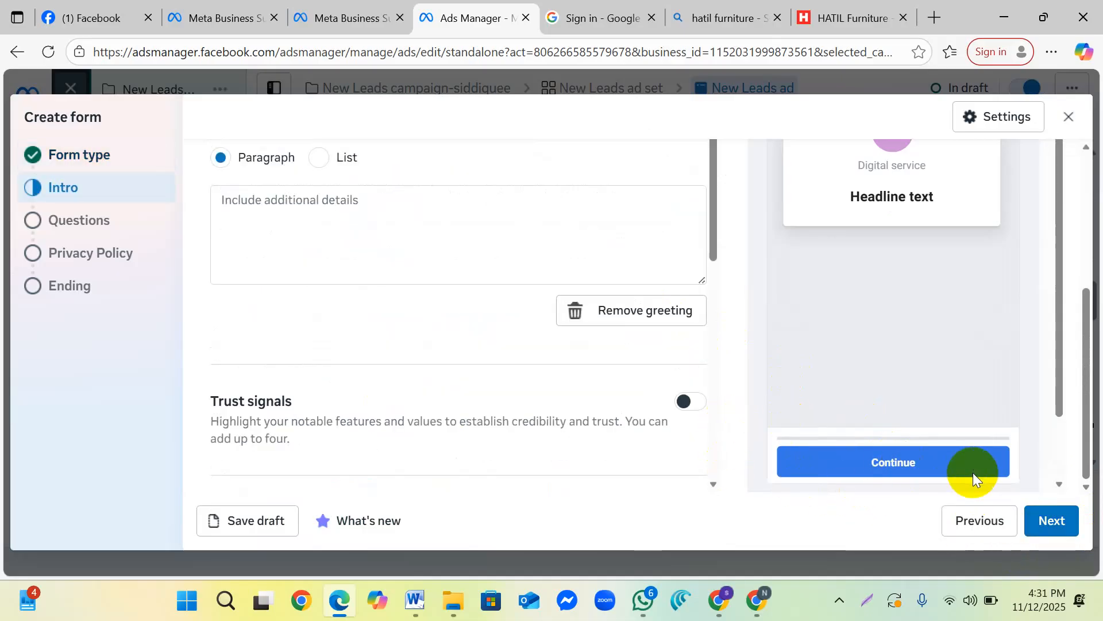
pyautogui.scroll(-3, 654, 447)
pyautogui.scroll(-3, 667, 446)
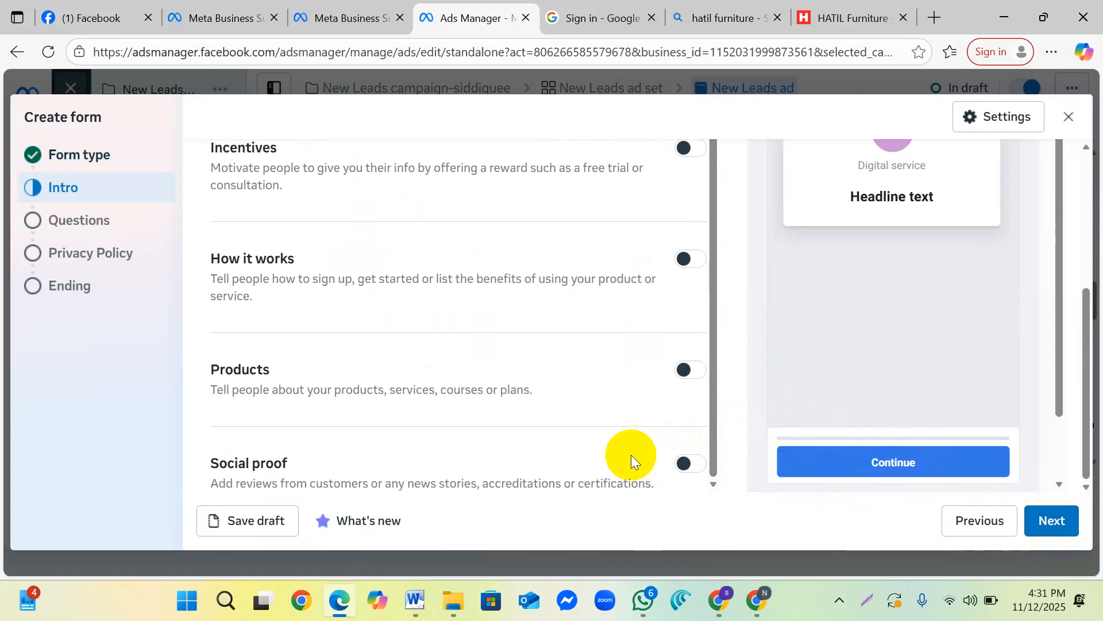
pyautogui.click(1053, 523)
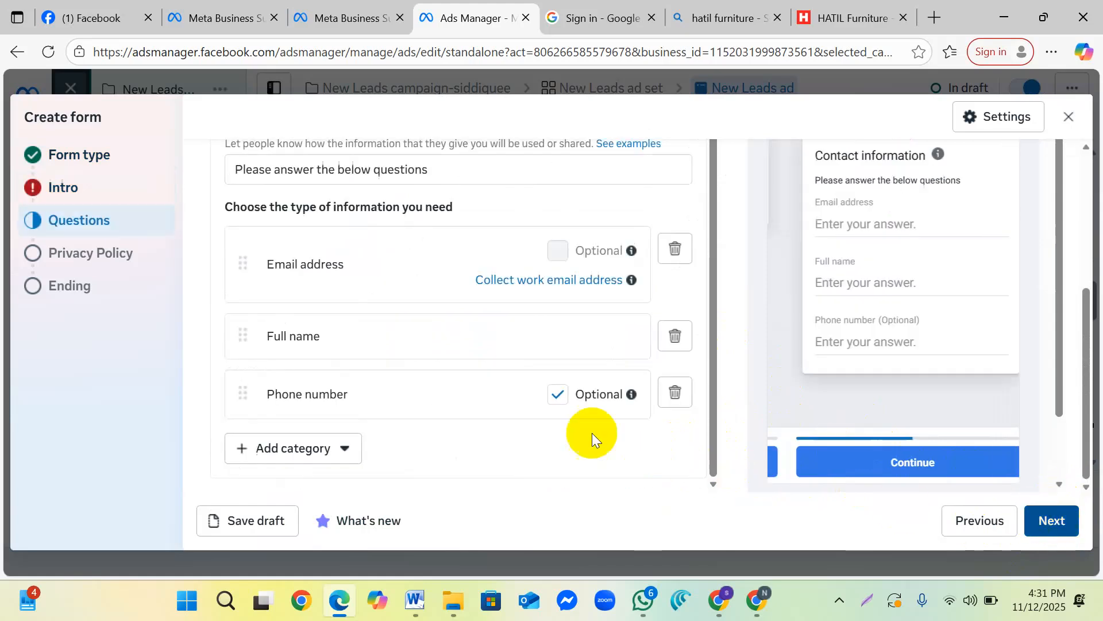
pyautogui.click(1053, 523)
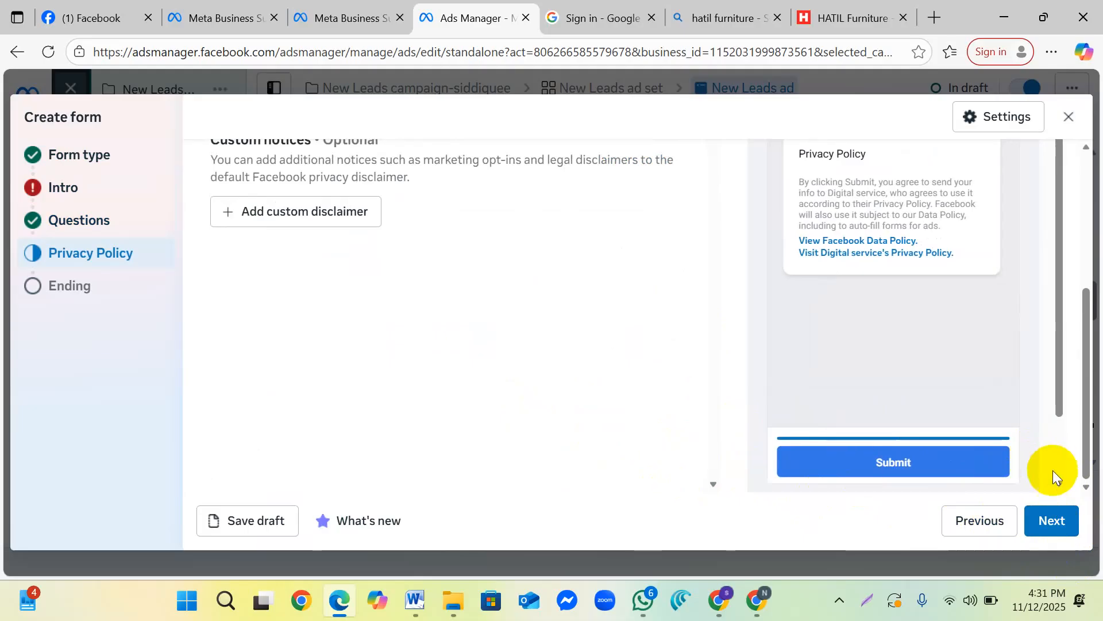
pyautogui.click(1053, 521)
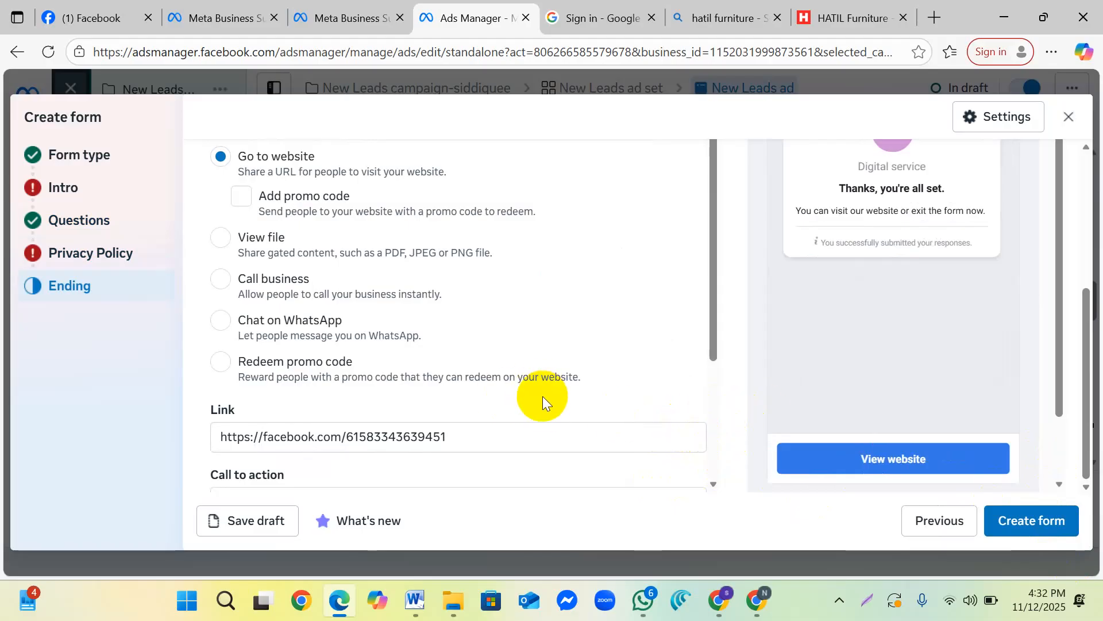
# Step: Try to create the form with its default ending message and website action, and close the form setup
pyautogui.scroll(5, 543, 395)
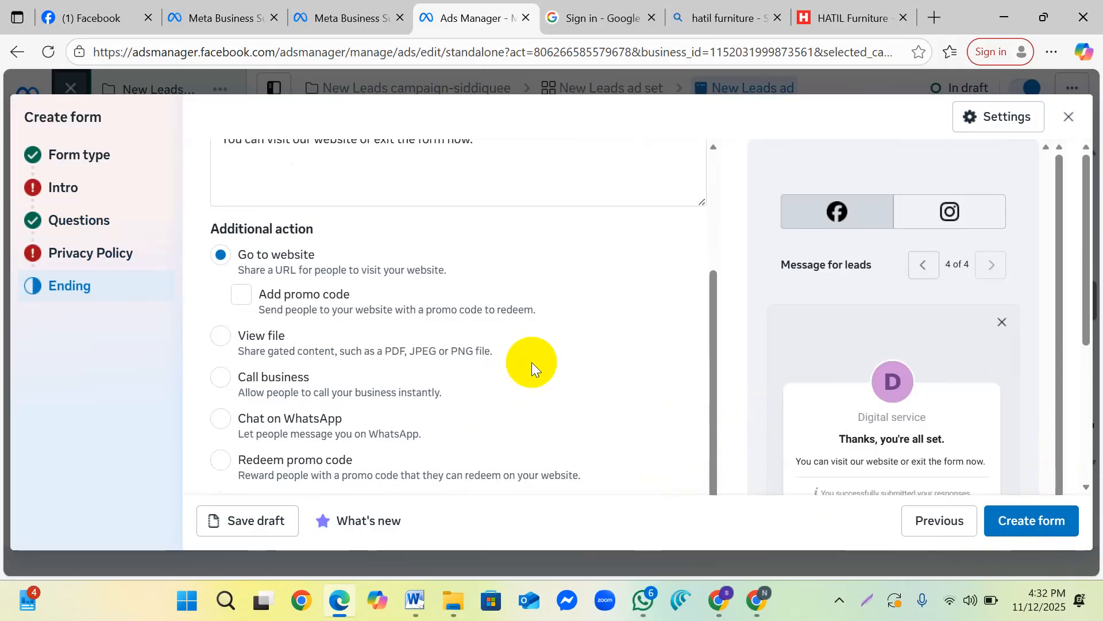
pyautogui.scroll(-5, 530, 364)
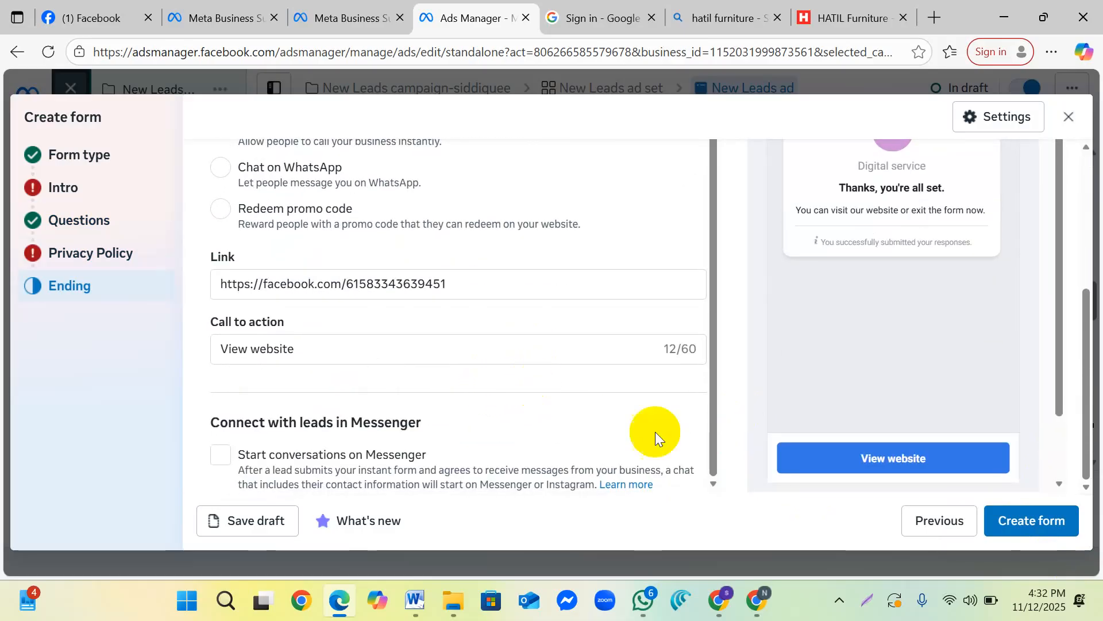
pyautogui.click(1034, 521)
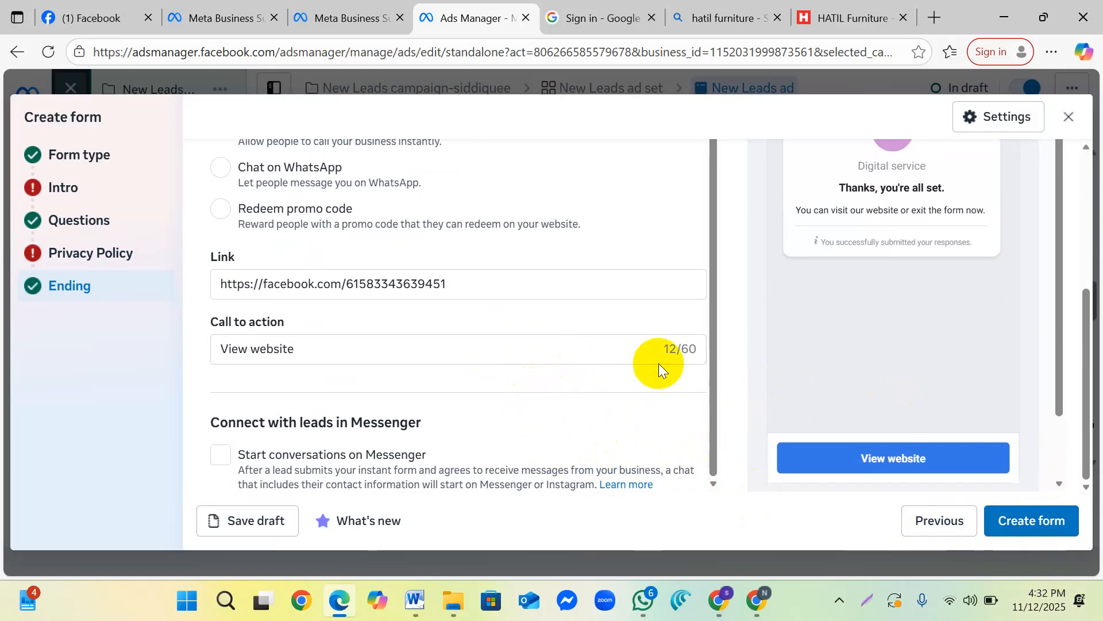
pyautogui.scroll(6, 508, 336)
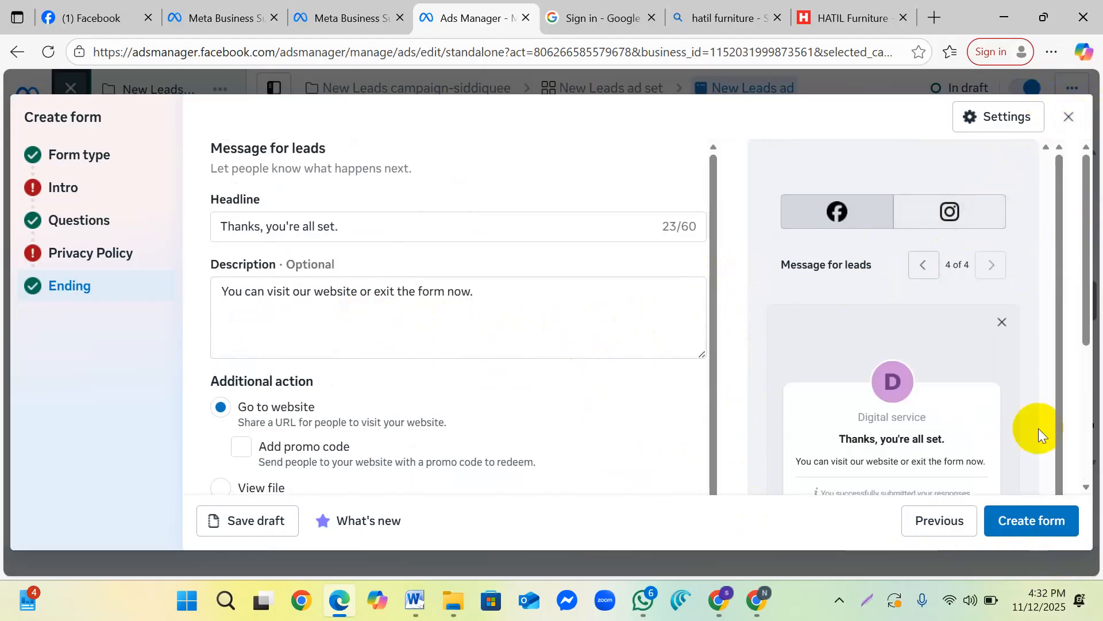
pyautogui.click(1070, 117)
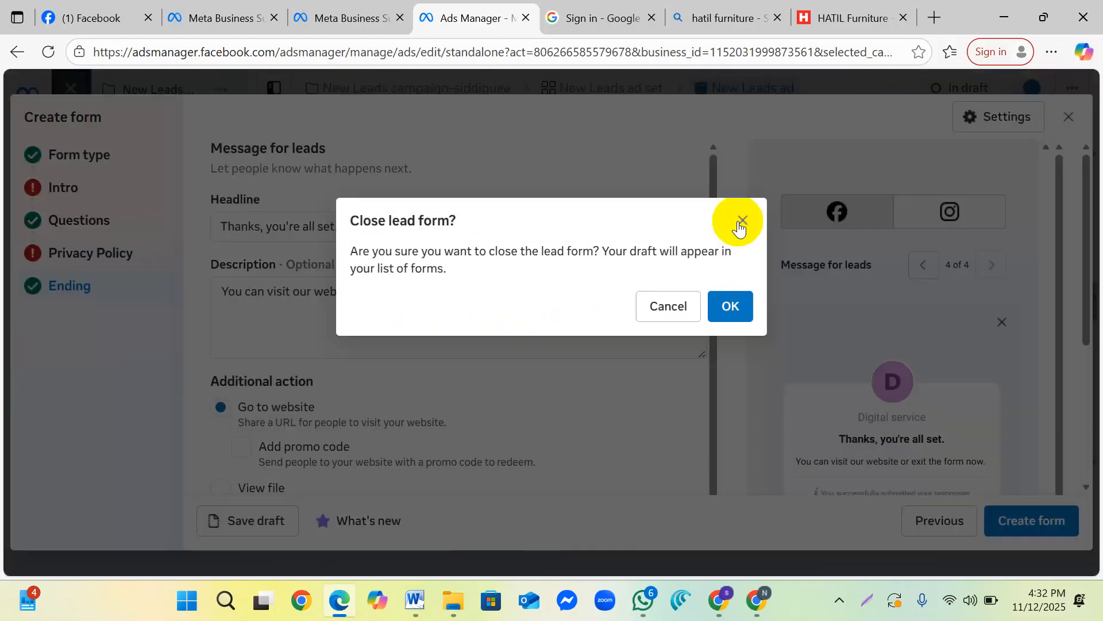
pyautogui.click(732, 308)
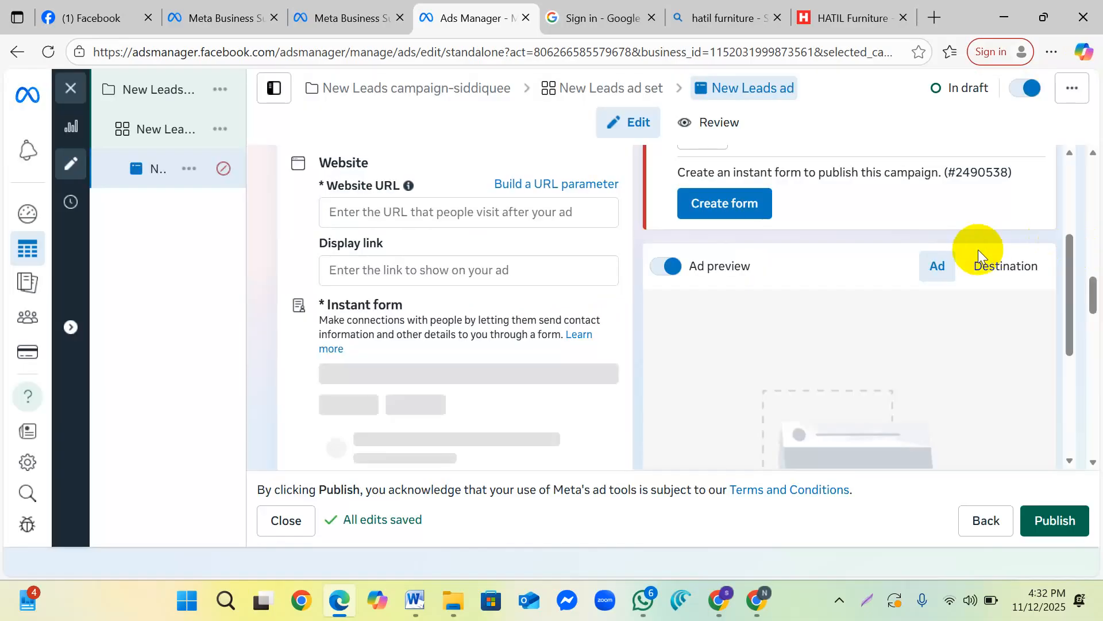
pyautogui.click(979, 249)
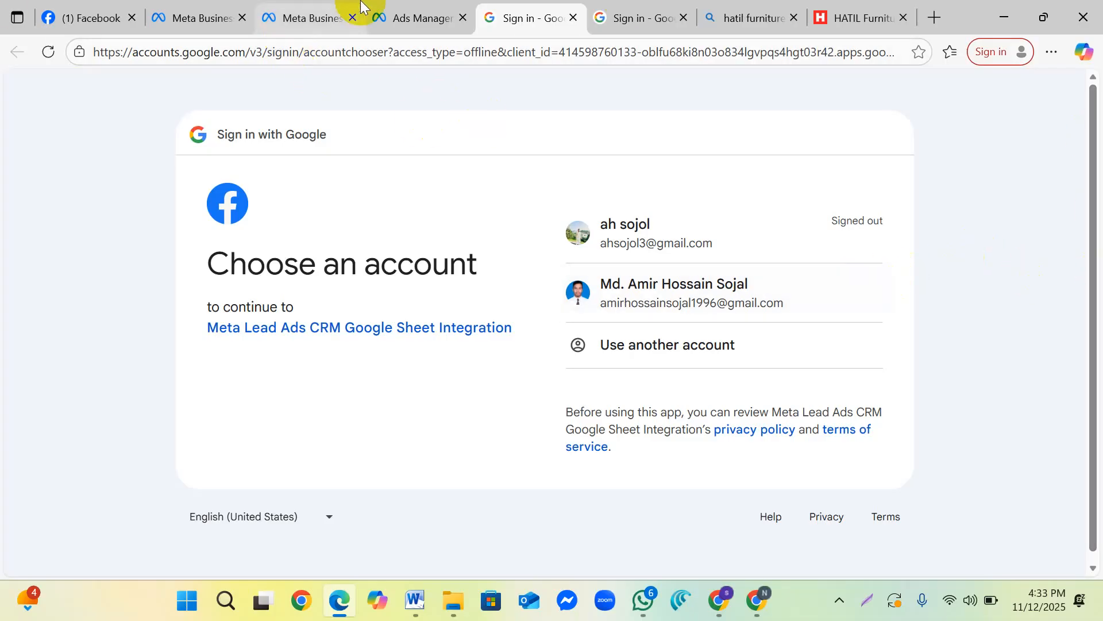
pyautogui.click(410, 16)
pyautogui.click(298, 17)
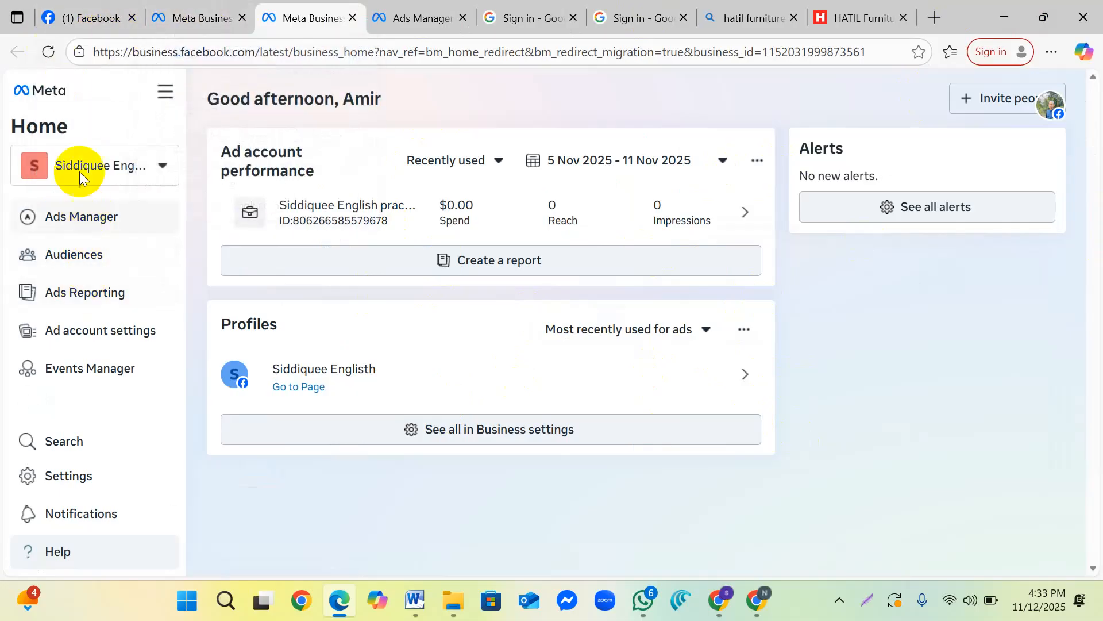
pyautogui.click(187, 18)
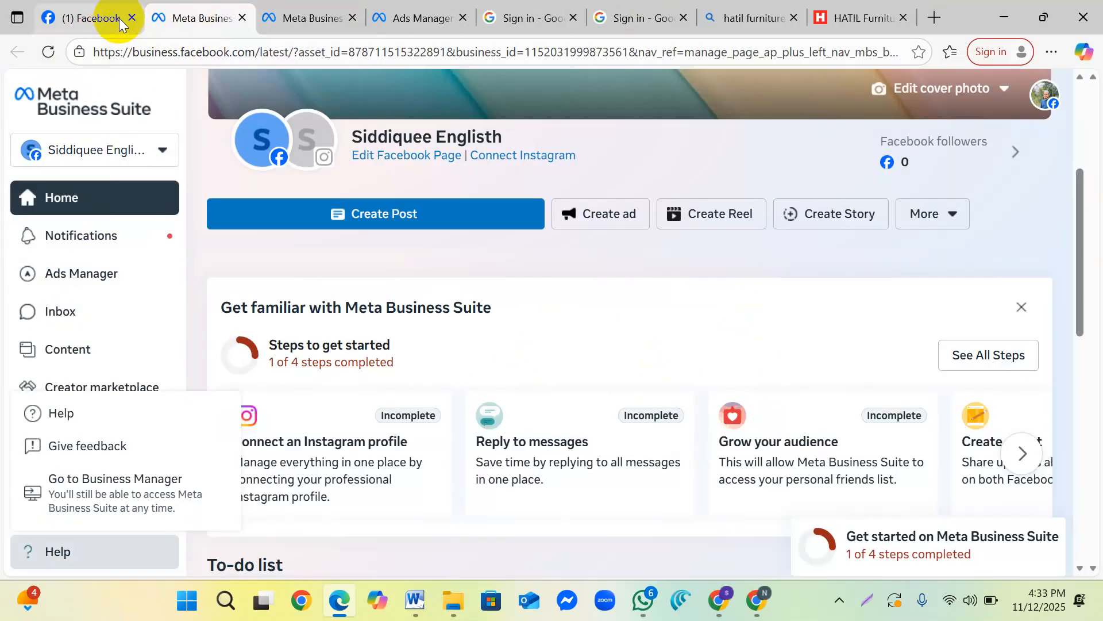
pyautogui.click(119, 19)
pyautogui.click(279, 18)
pyautogui.click(230, 18)
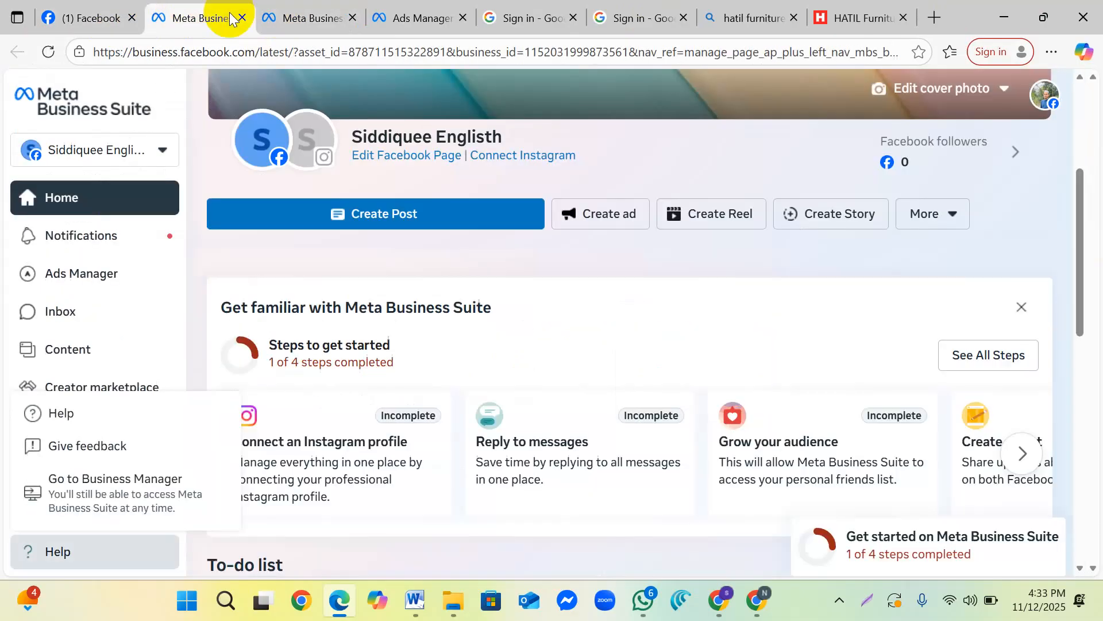
pyautogui.click(397, 18)
pyautogui.click(313, 18)
pyautogui.click(99, 20)
pyautogui.click(190, 18)
pyautogui.click(320, 17)
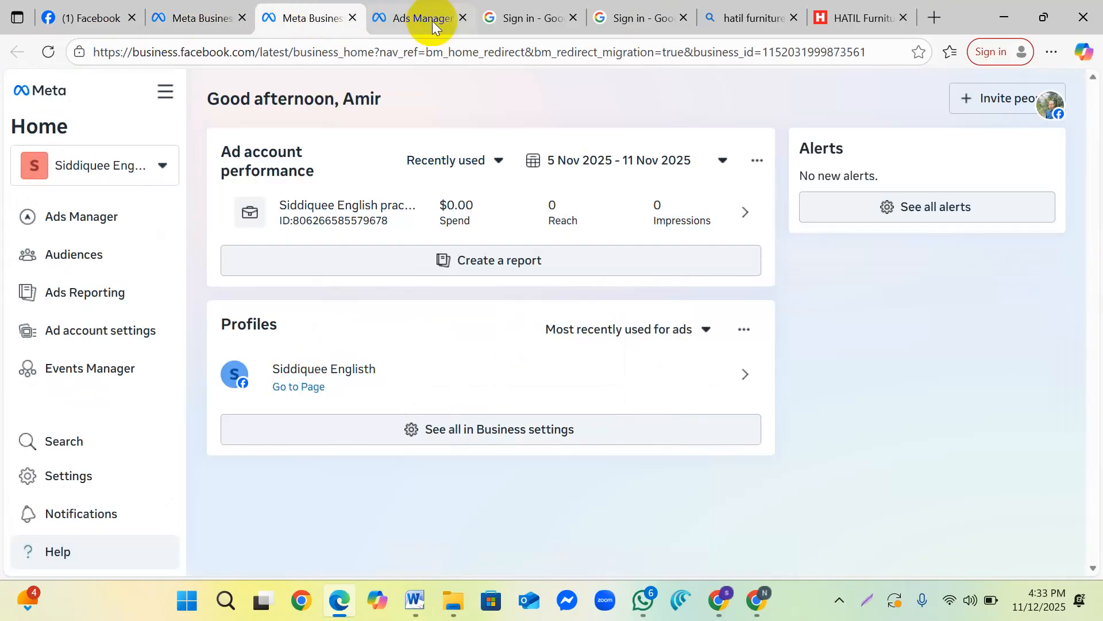
# Step: Review the ad's instant form list, quality filters and automated lead delivery options in Ads Manager, and switch to the Meta Business home page
pyautogui.click(428, 18)
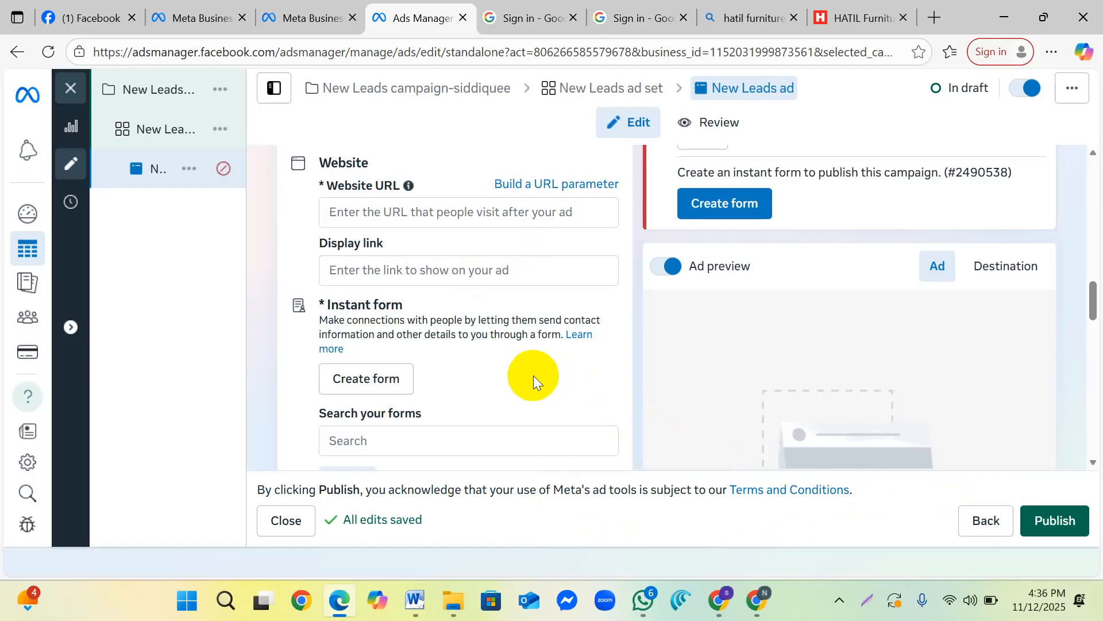
pyautogui.scroll(-5, 533, 374)
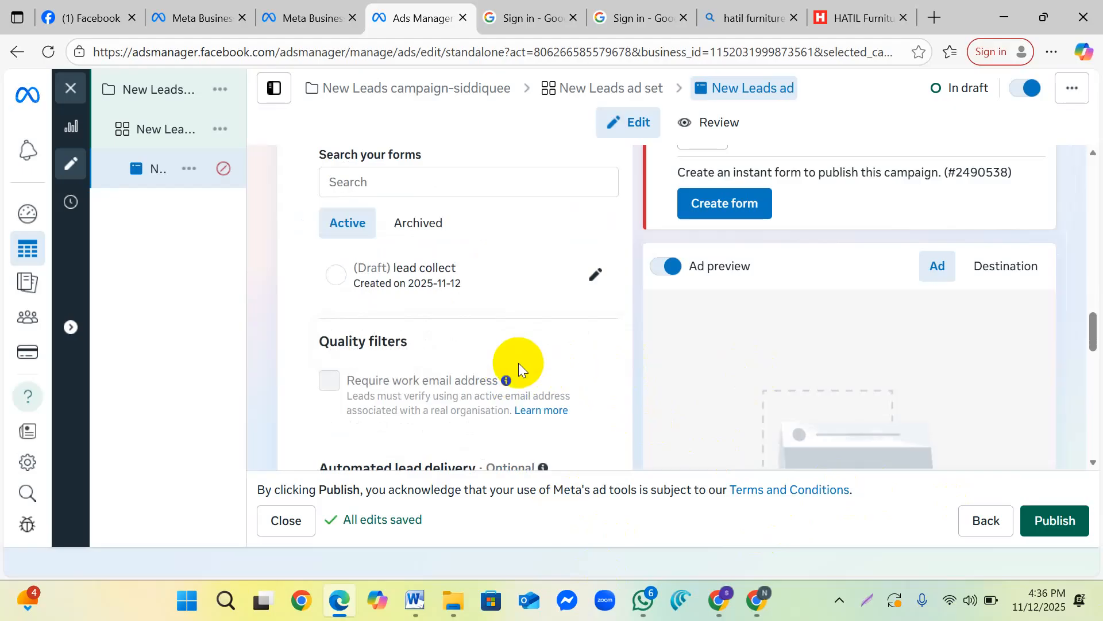
pyautogui.scroll(-3, 477, 347)
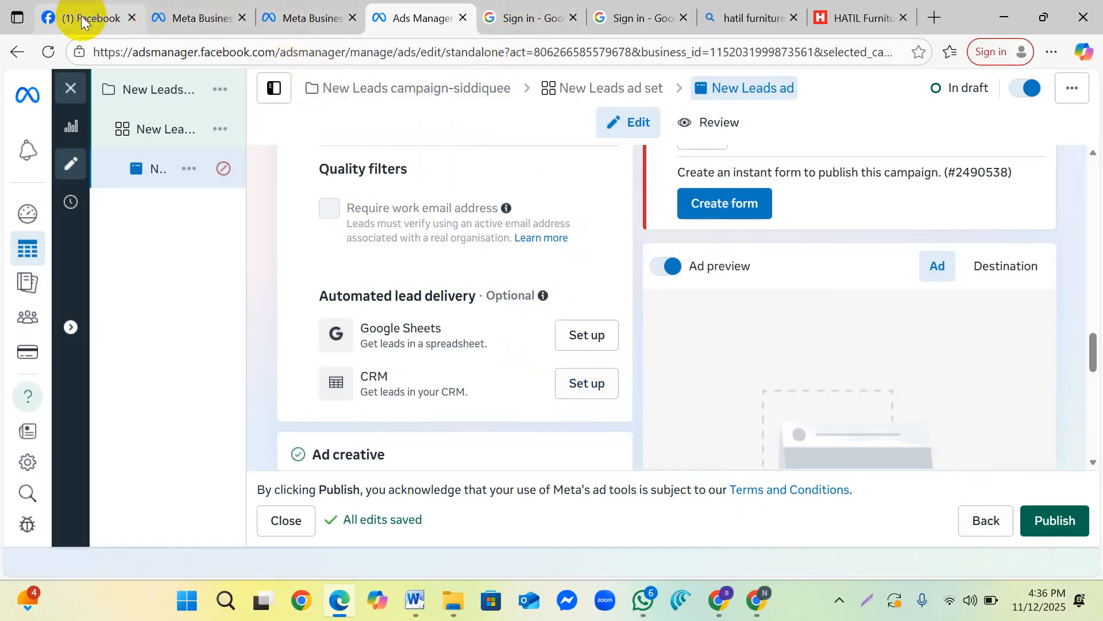
pyautogui.click(287, 17)
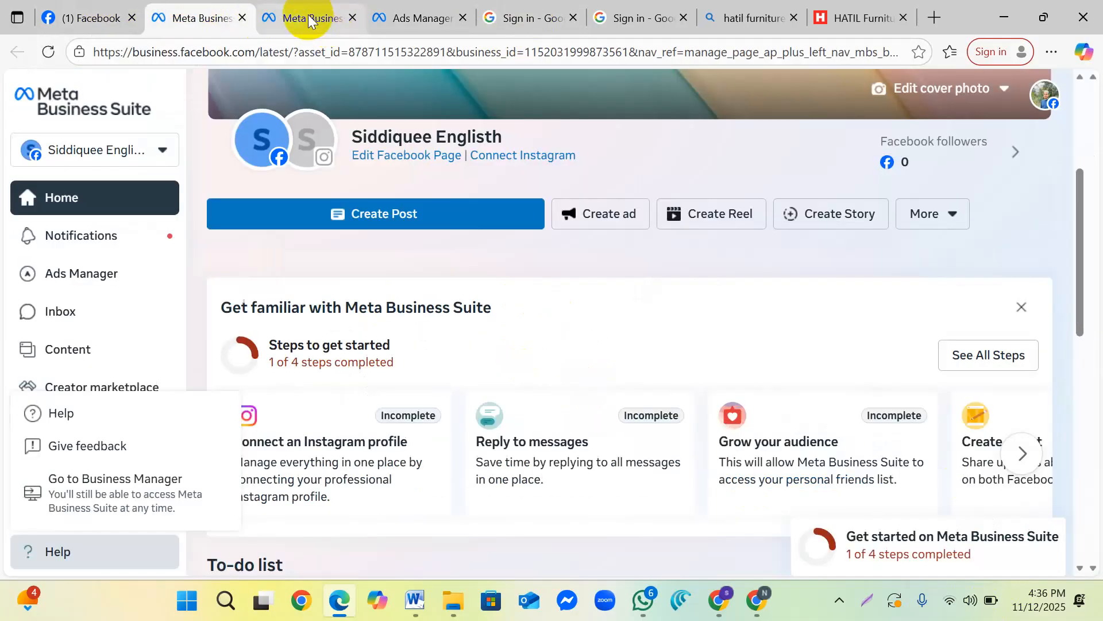
pyautogui.moveTo(90, 23)
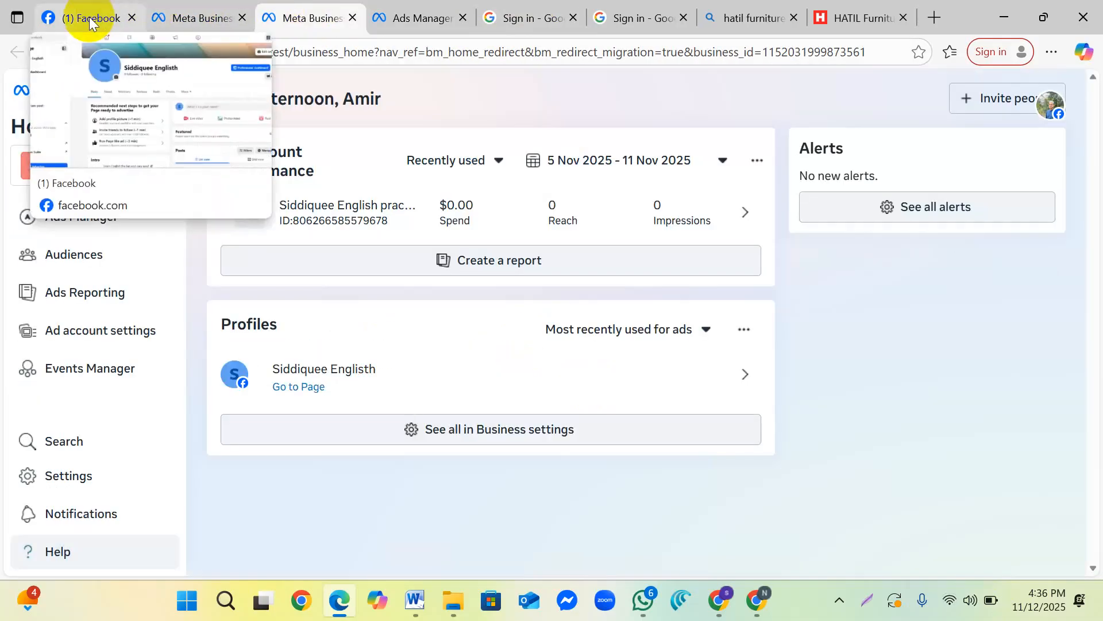